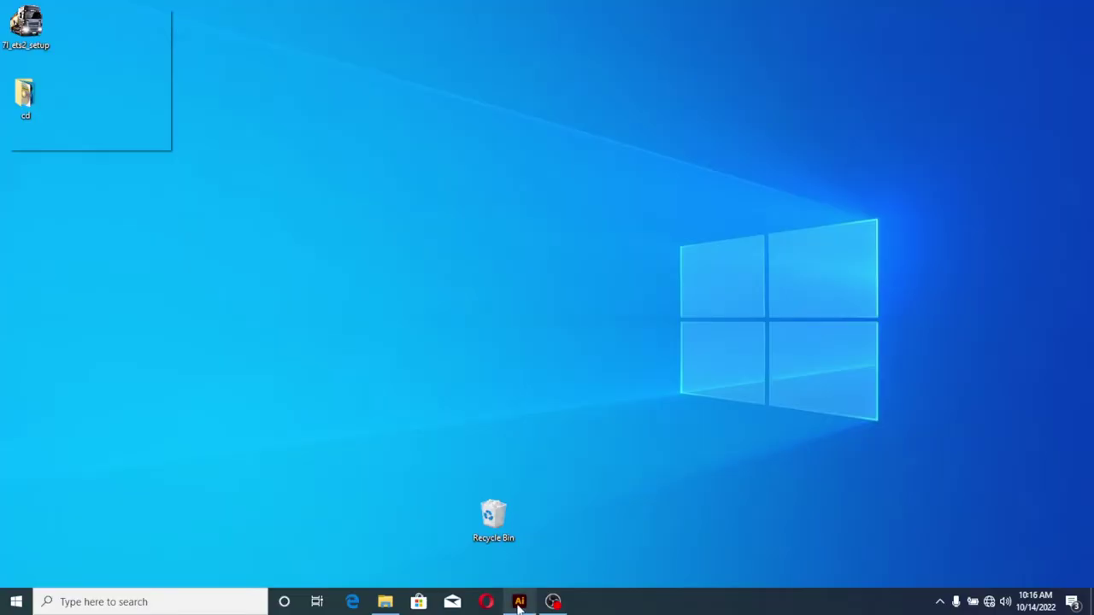
Step: Create a new 20 × 20 cm Illustrator document named 'cover'
left_click(519, 603)
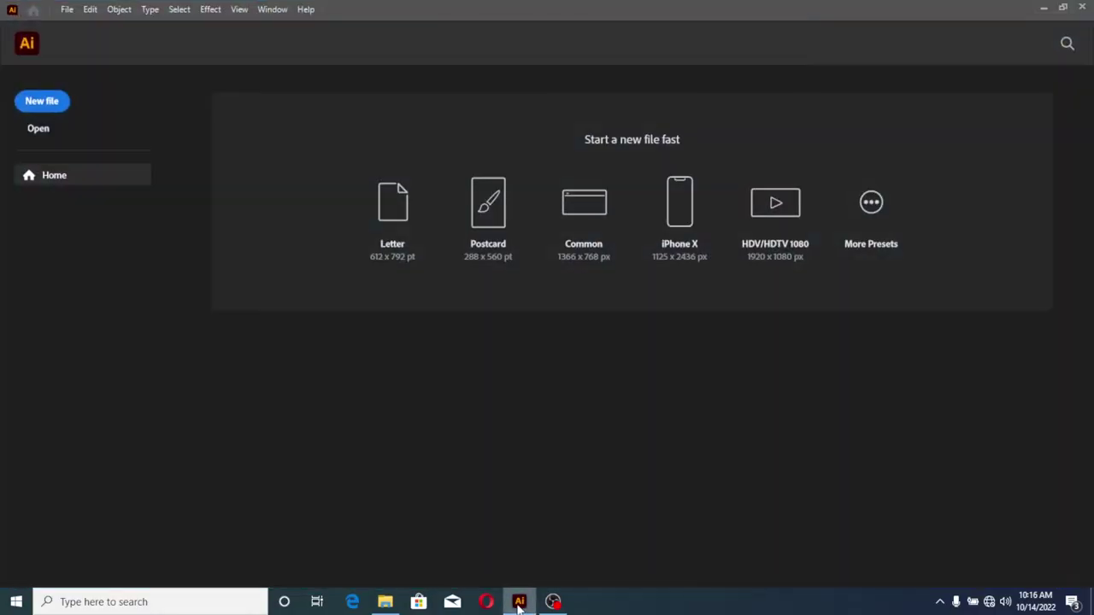
left_click(47, 105)
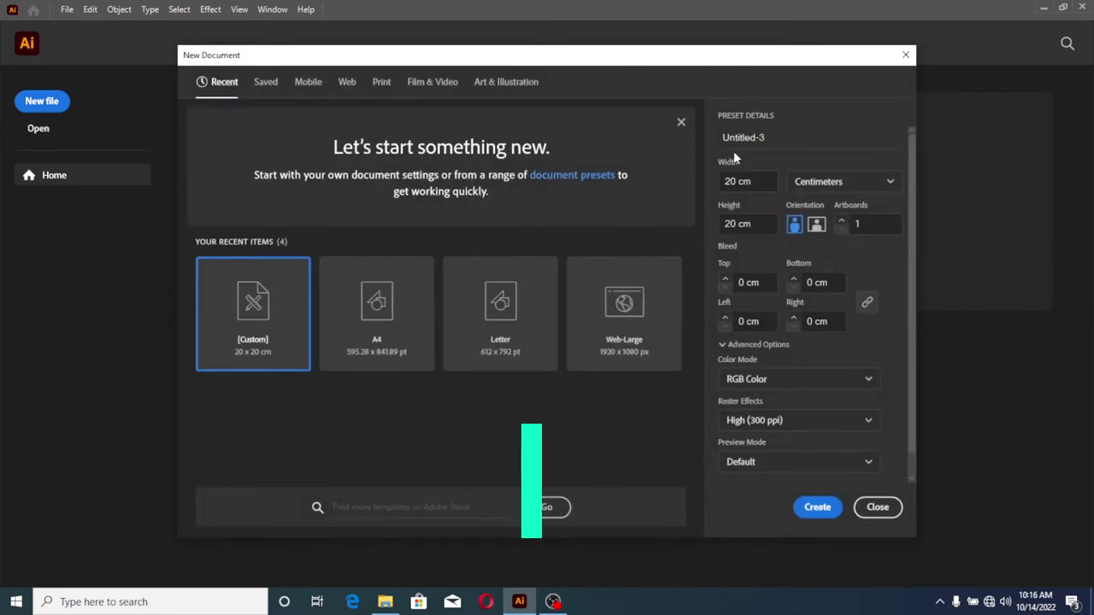
left_click(779, 137)
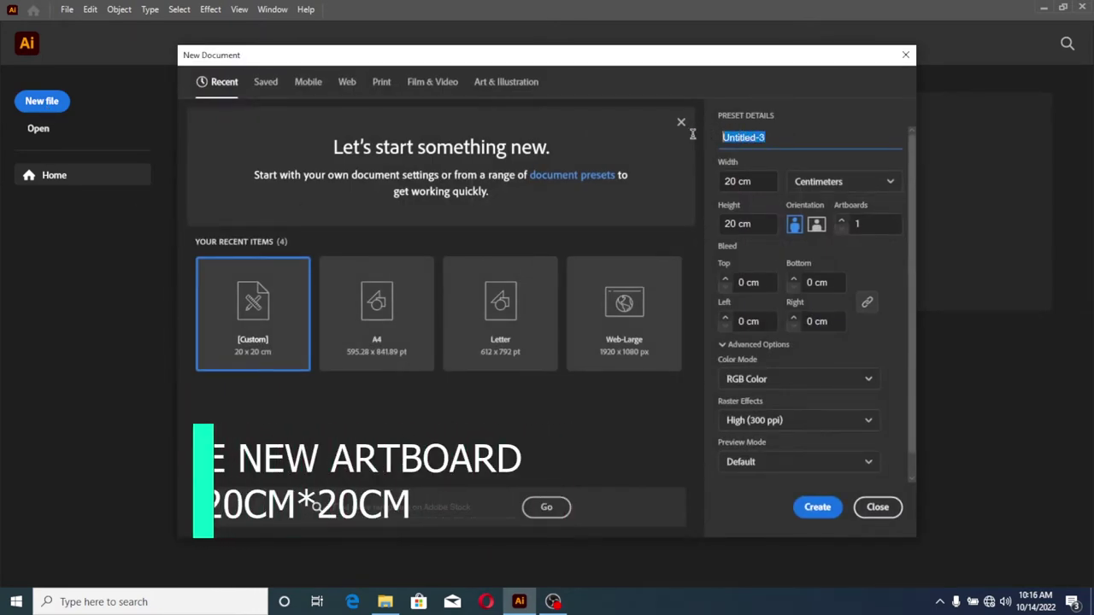
type("cover")
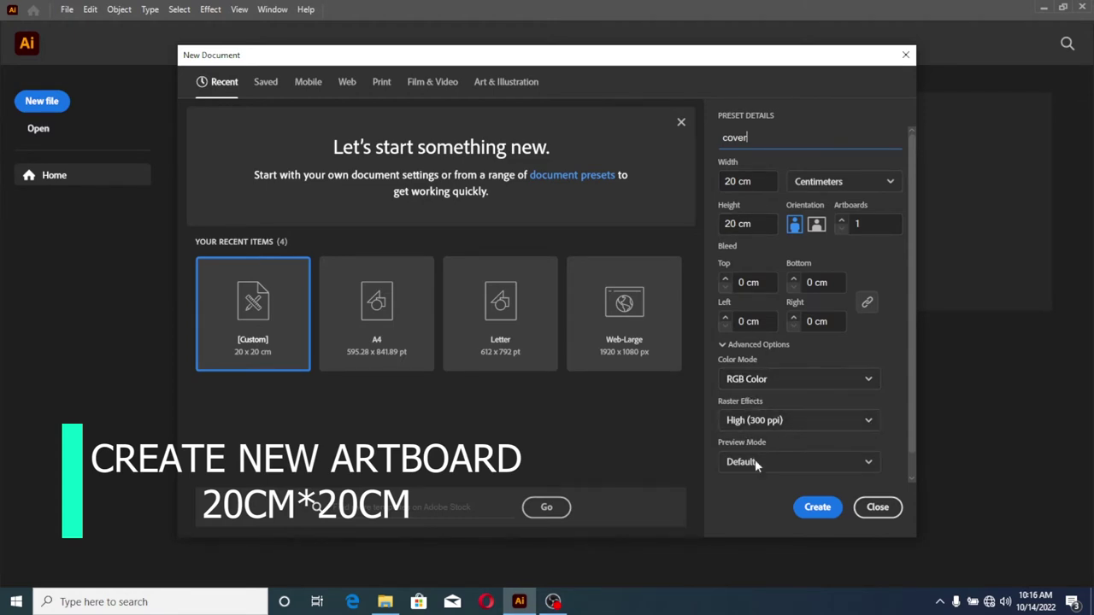
left_click(815, 508)
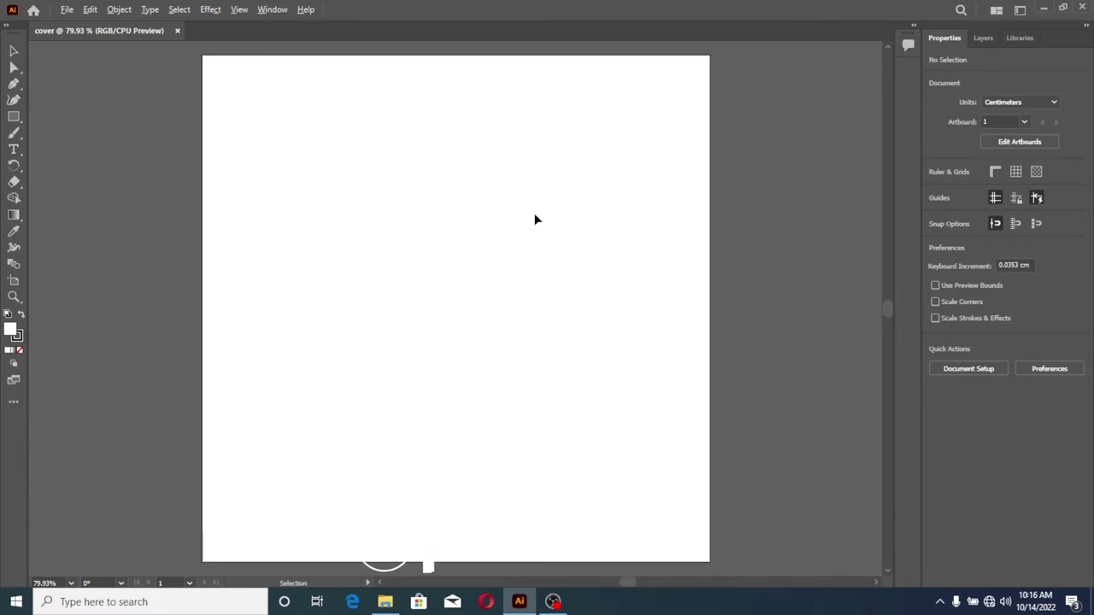
Step: Zoom out and drag the headphones photo from the cd folder toward the artboard
key("ctrl+minus")
key("ctrl+minus")
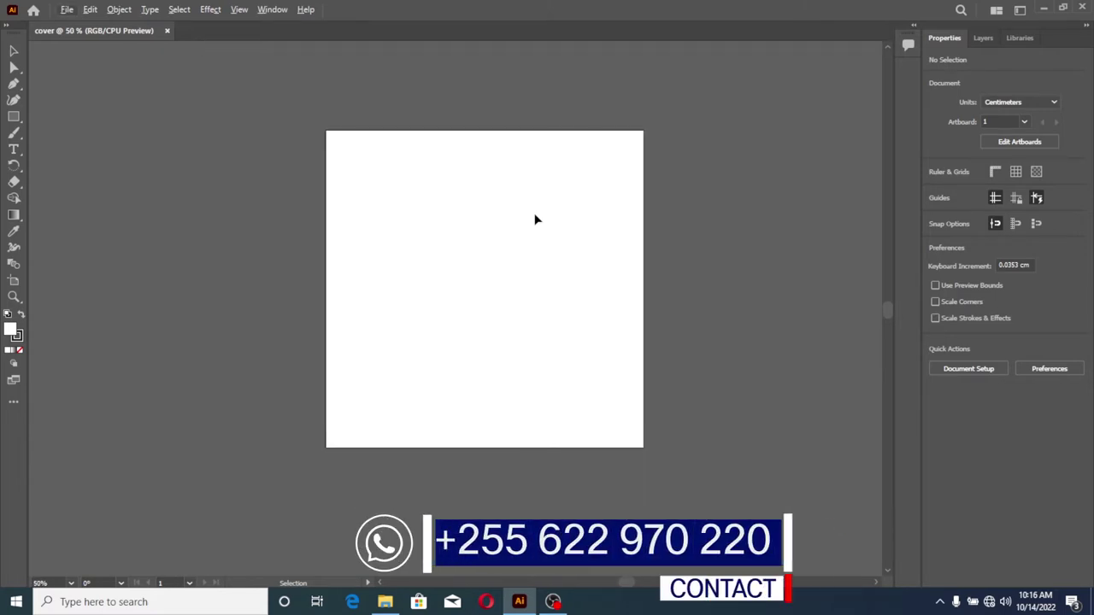
scroll(536, 220, "down", 1)
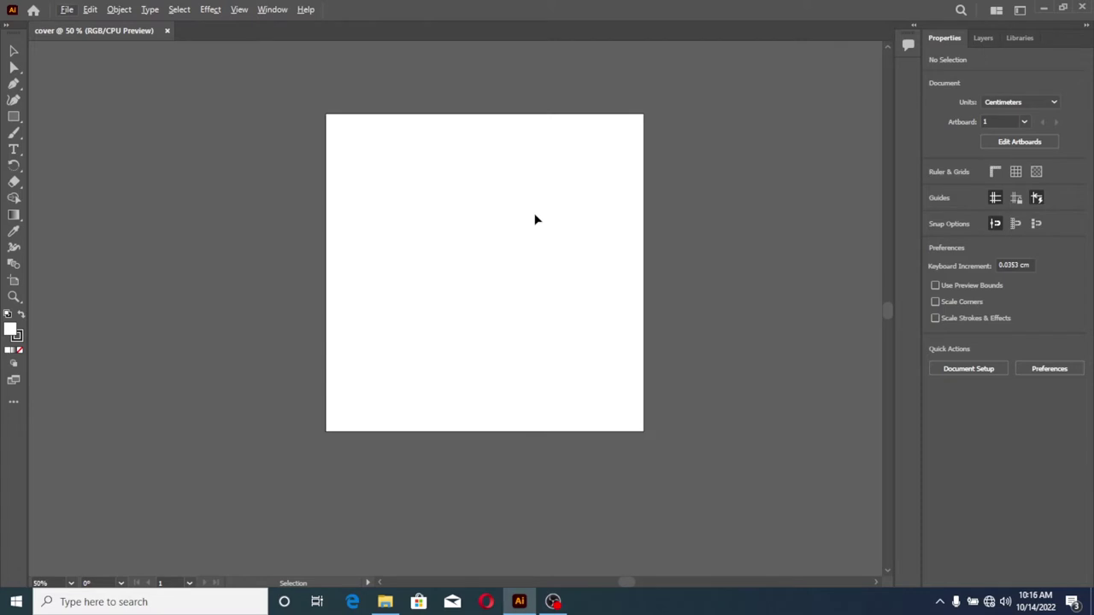
scroll(534, 220, "left", 1)
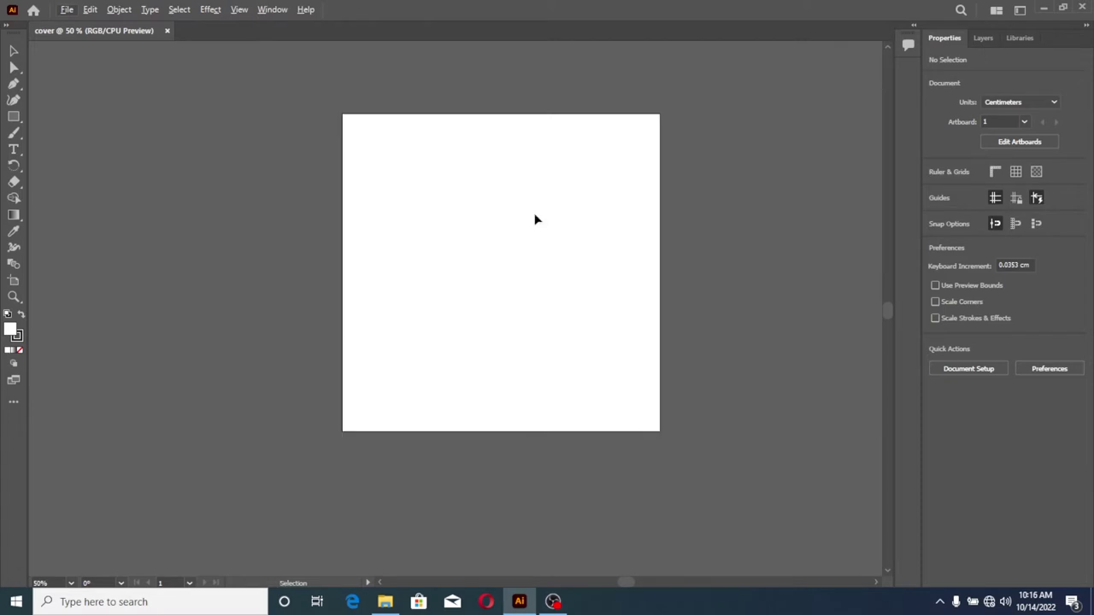
scroll(534, 220, "left", 1)
scroll(536, 220, "up", 1)
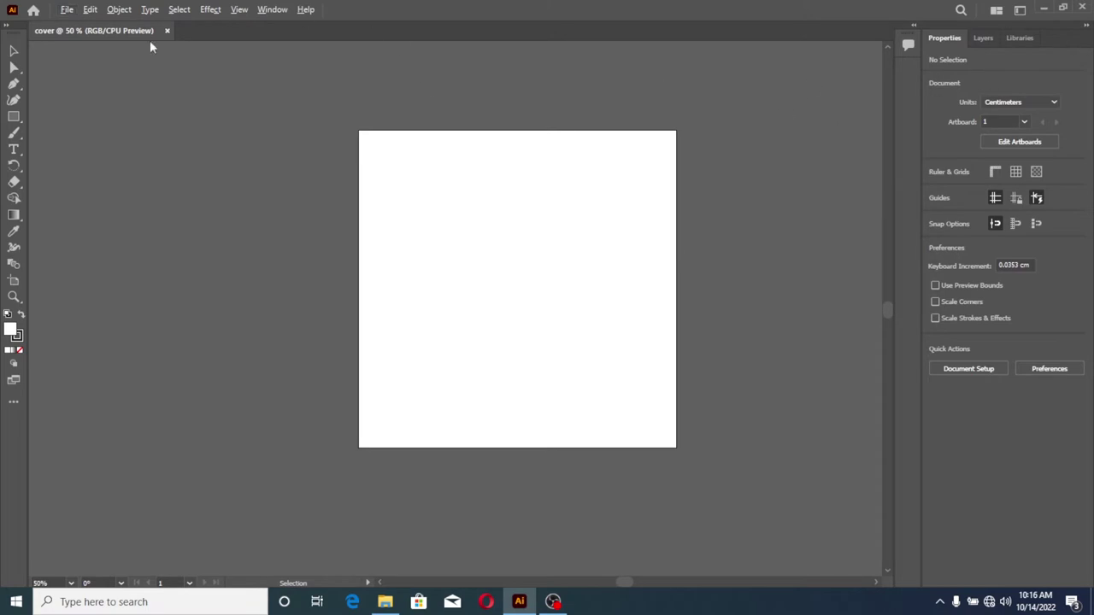
left_click(1044, 8)
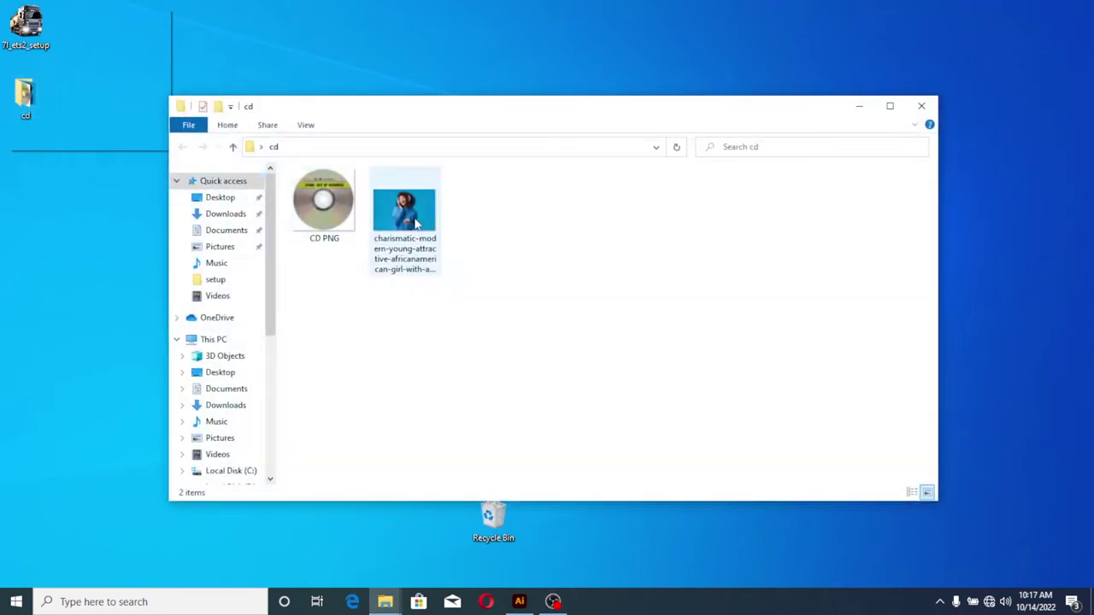
mouse_move(410, 221)
left_mouse_down()
mouse_move(517, 419)
mouse_move(506, 453)
left_mouse_up()
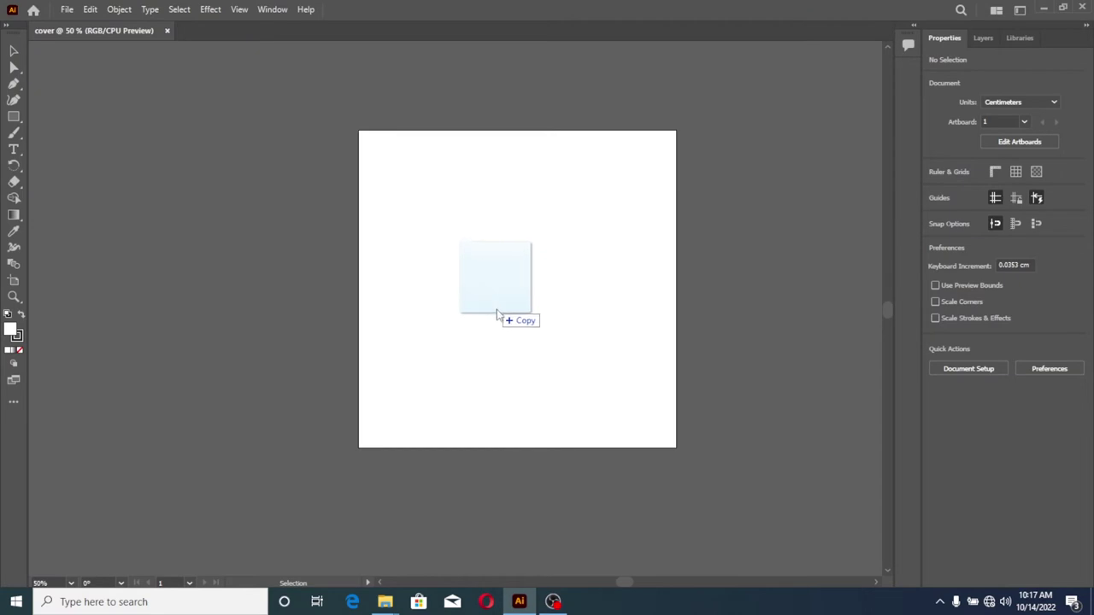
Step: Drop the headphones photo onto the cover artboard and roughly position it
left_click_drag(506, 453, 501, 320)
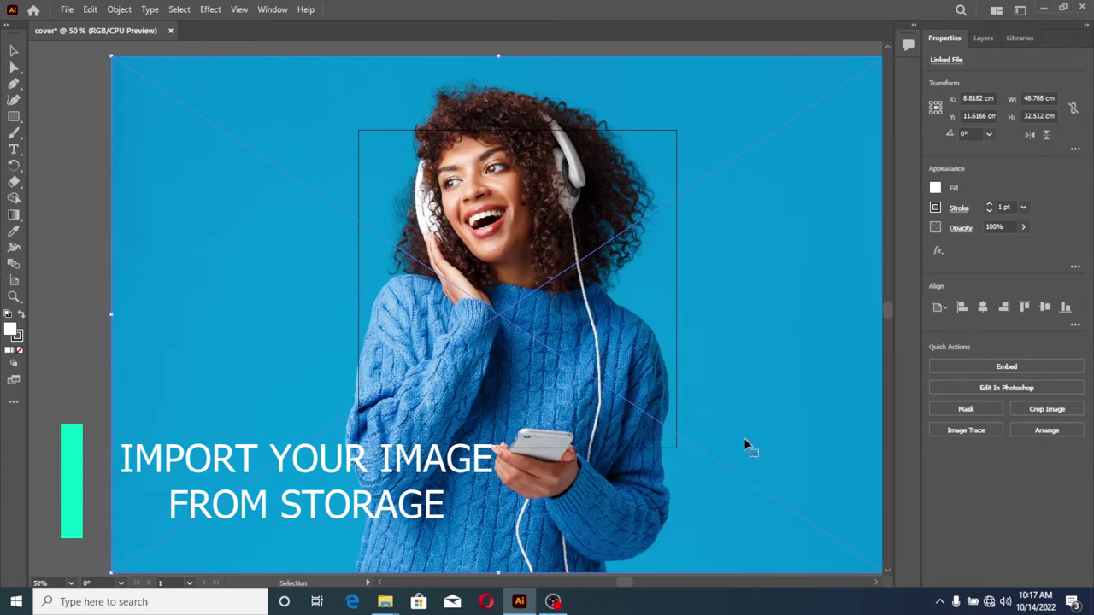
scroll(744, 437, "right", 3)
scroll(740, 428, "down", 3)
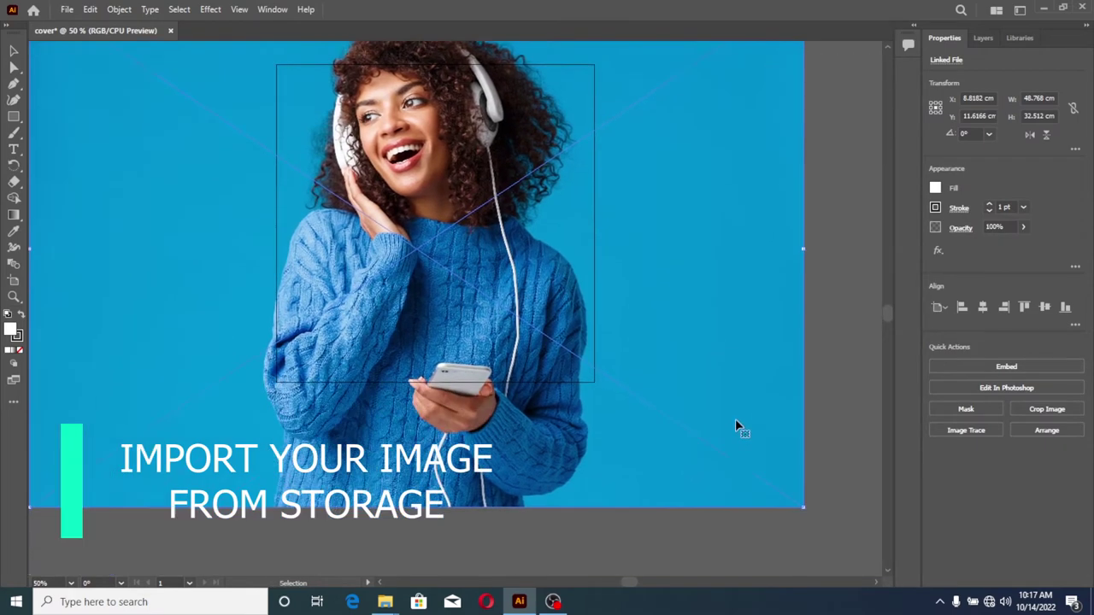
scroll(740, 427, "down", 1)
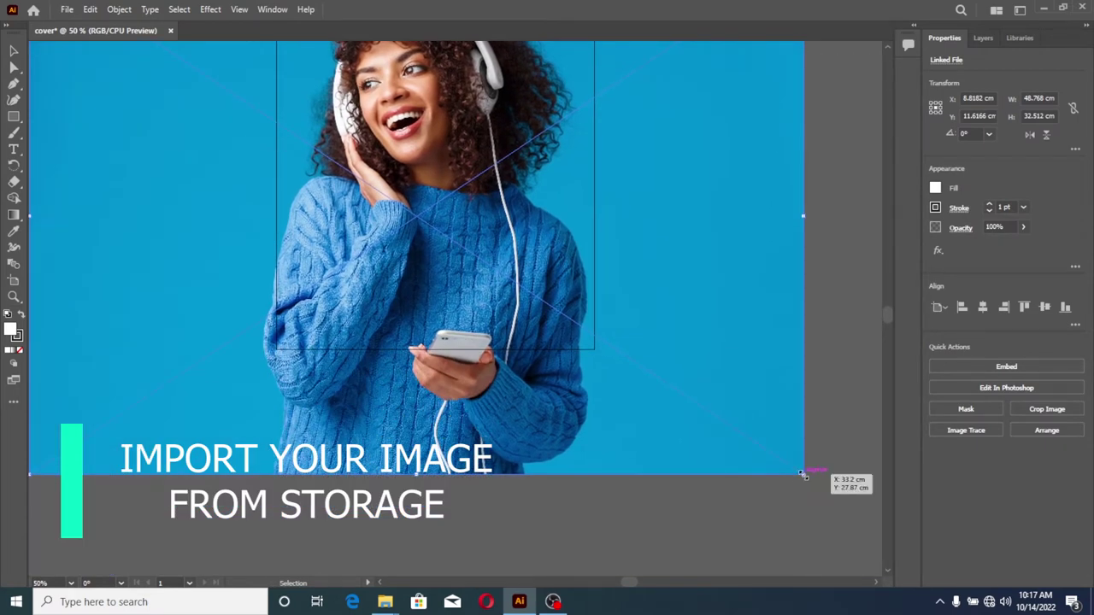
mouse_move(804, 475)
left_mouse_down()
mouse_move(637, 330)
mouse_move(661, 366)
left_mouse_up()
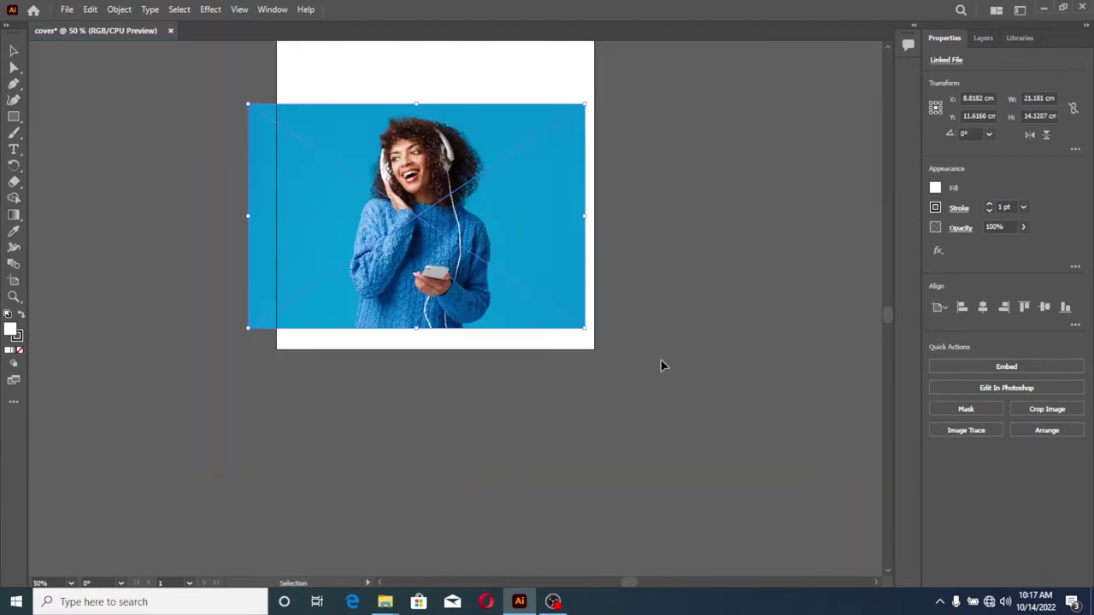
scroll(661, 366, "up", 2)
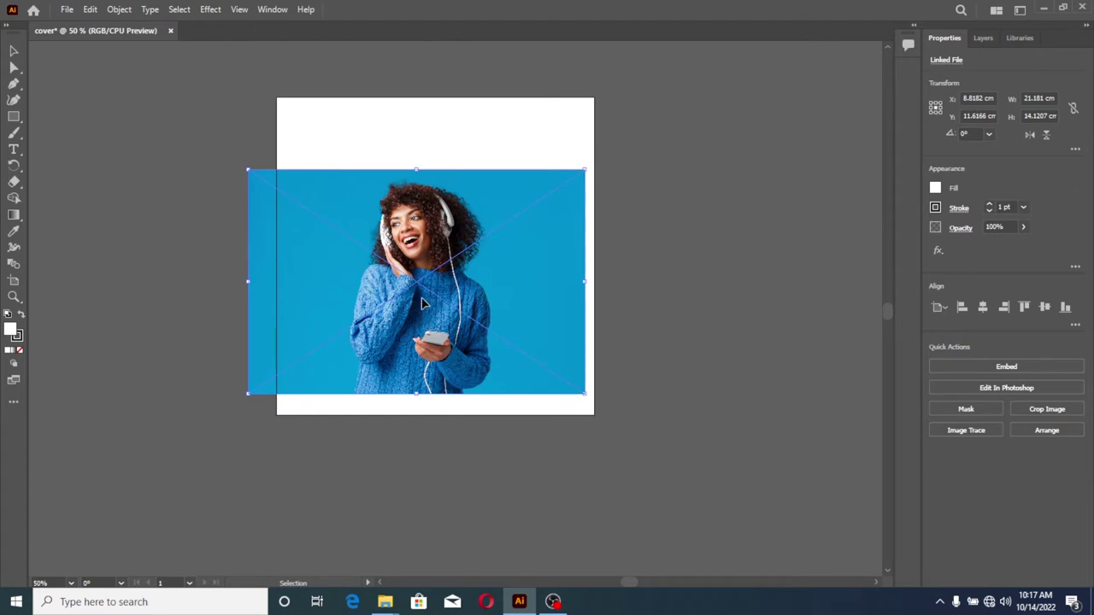
left_click_drag(421, 303, 460, 287)
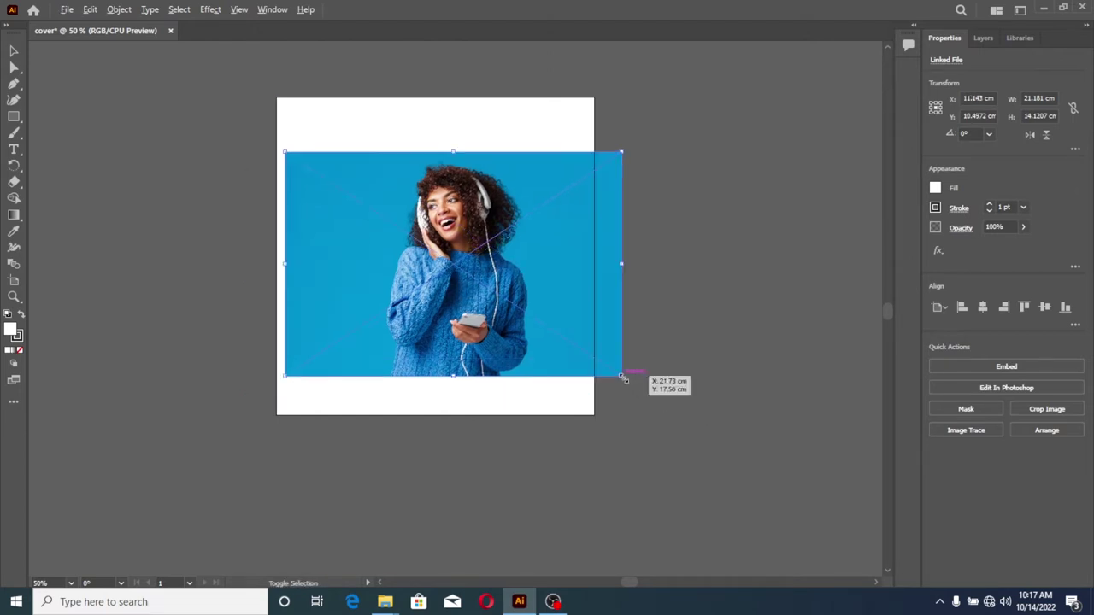
Step: Resize the photo to about 29.96 × 19.98 cm and centre it horizontally
left_click_drag(623, 378, 706, 490)
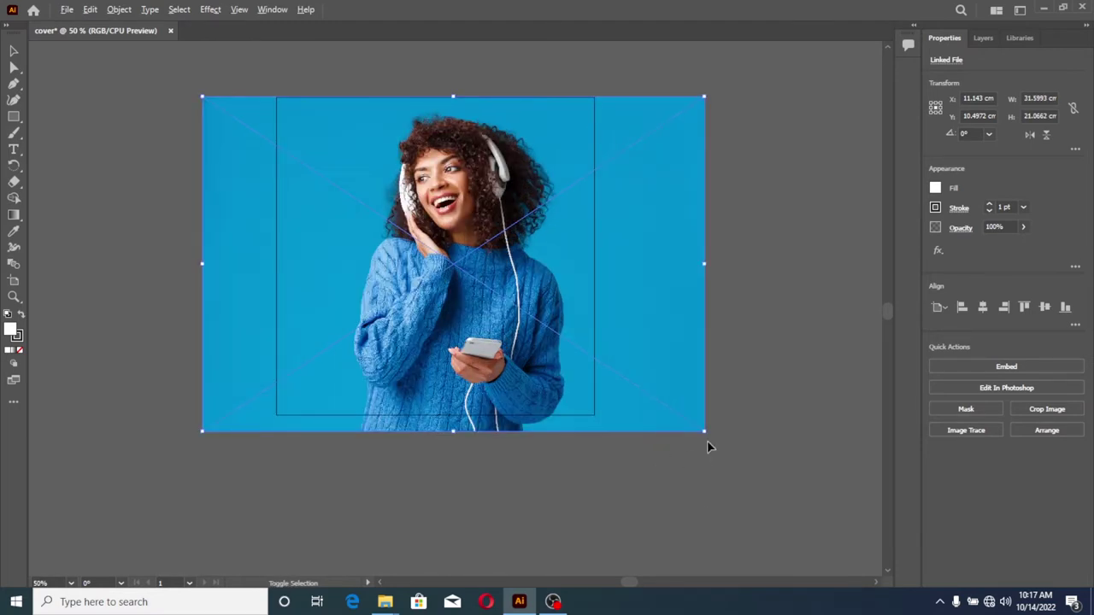
left_click_drag(706, 434, 691, 422)
left_click_drag(435, 335, 435, 324)
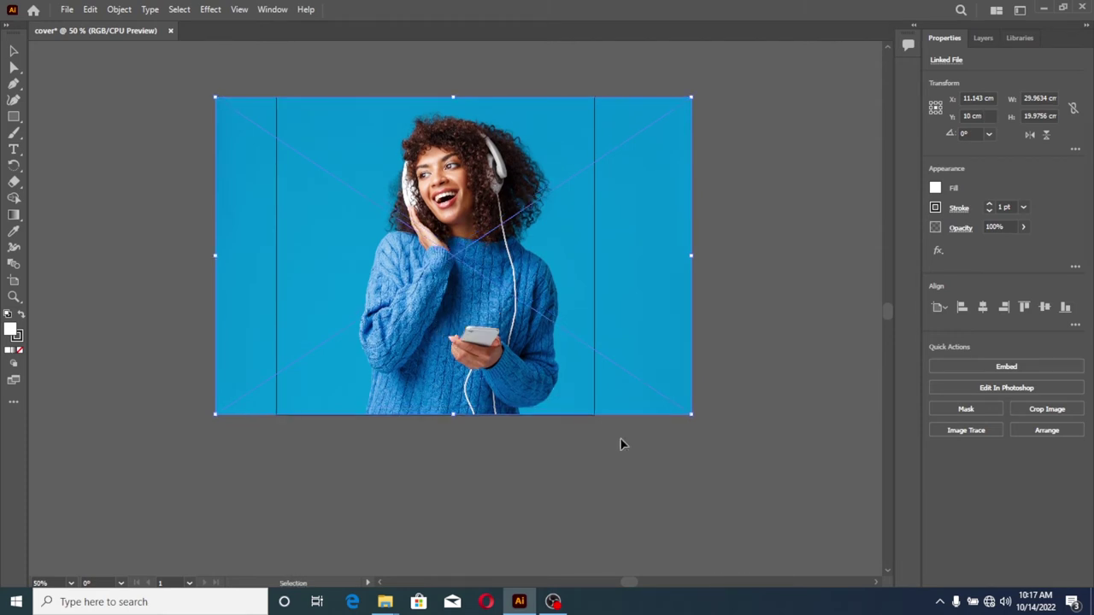
left_click(983, 308)
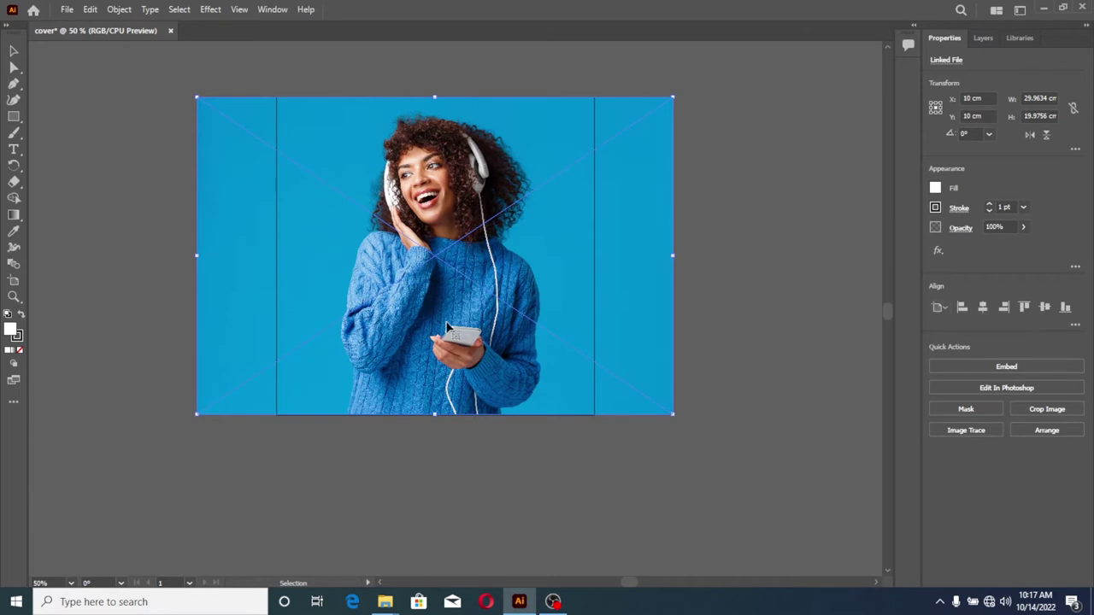
Step: Switch to Trim View to hide the photo's overflow, and lock Layer 1
left_click(239, 9)
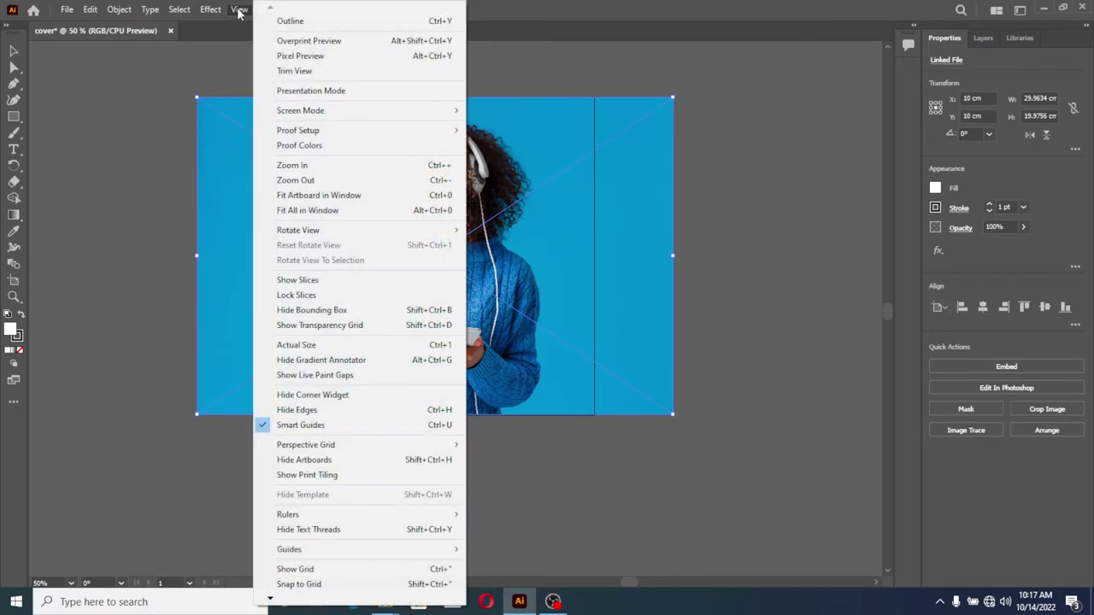
left_click(283, 71)
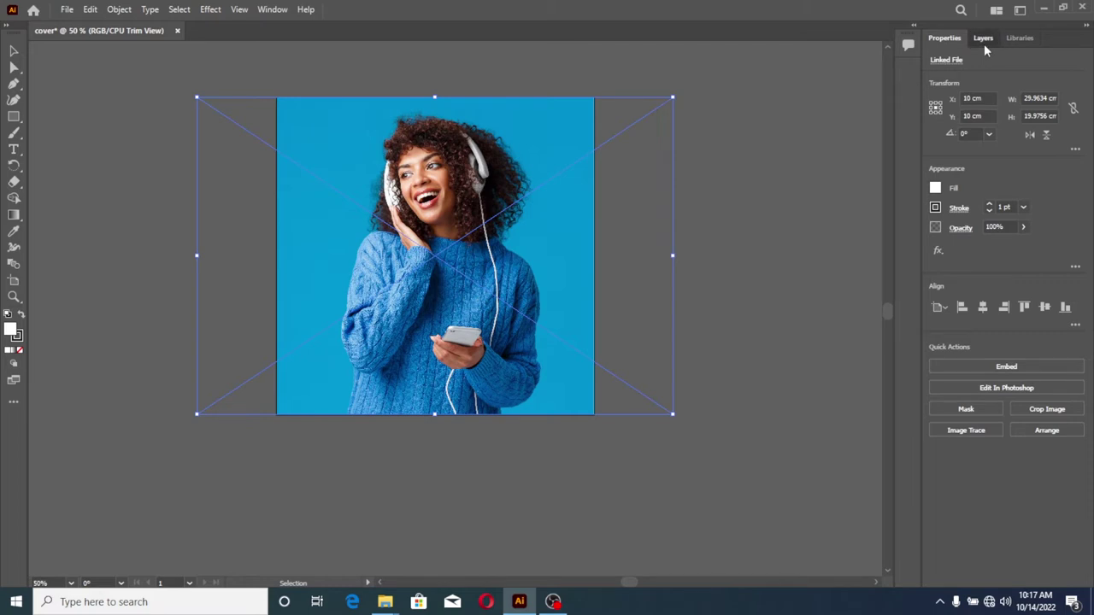
left_click(984, 42)
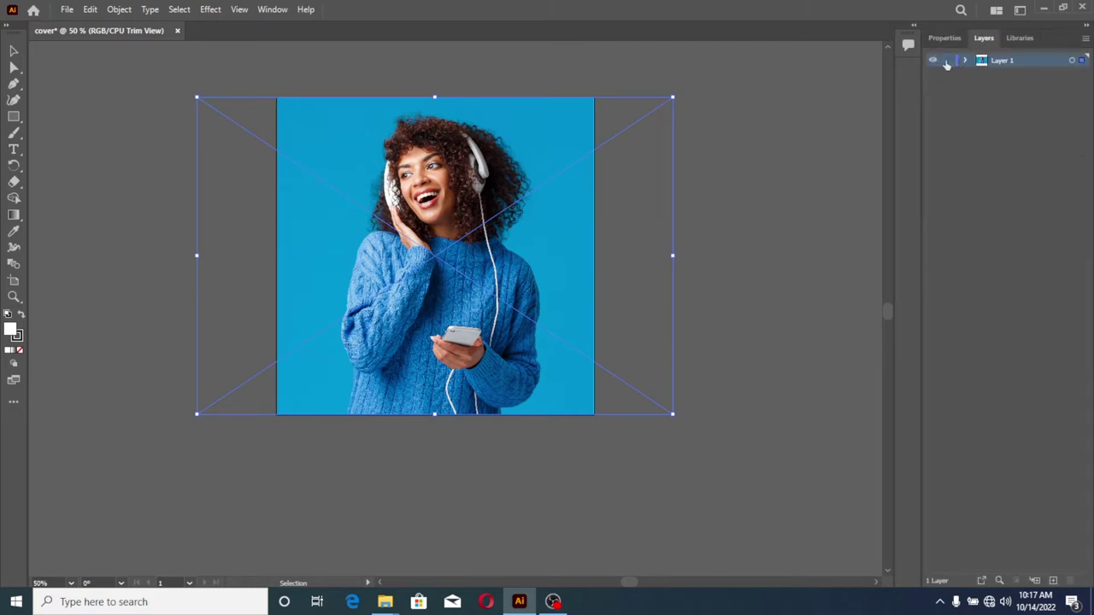
left_click(948, 61)
key("ctrl+=")
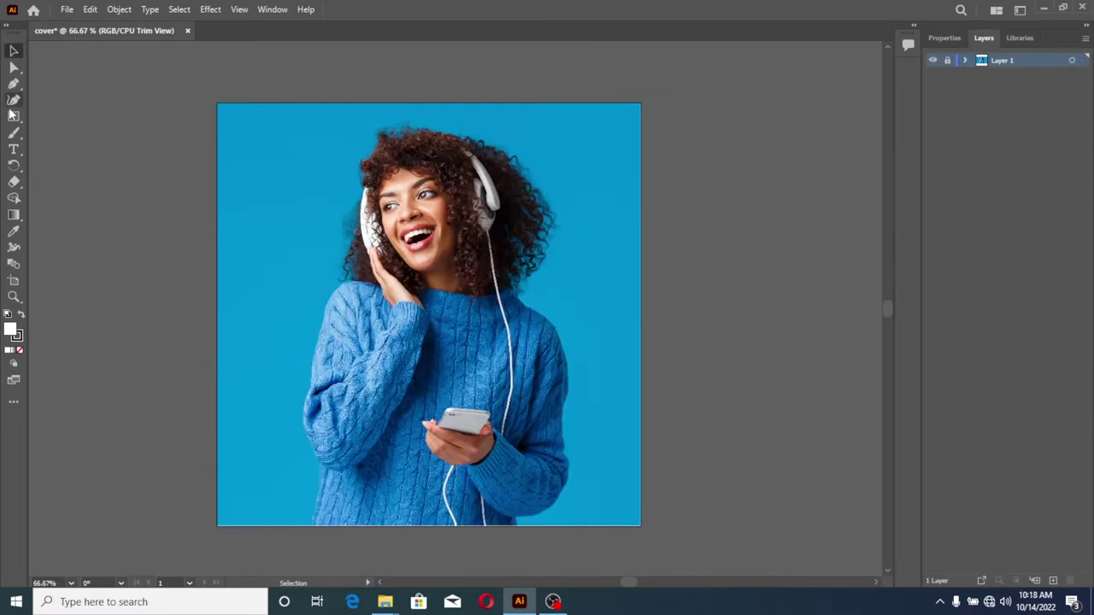
left_click(13, 116)
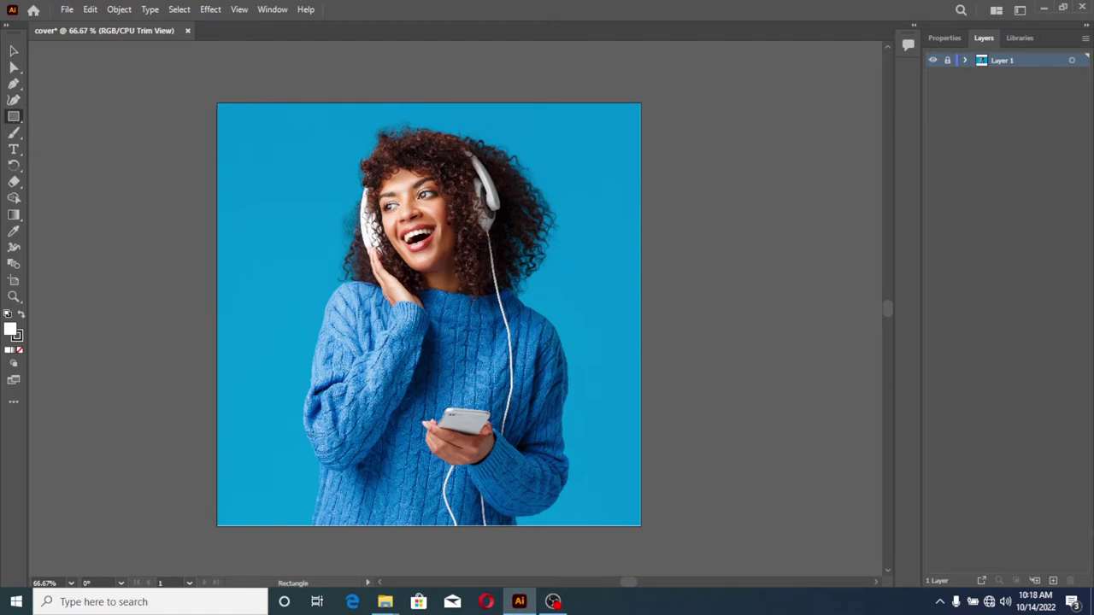
Step: Add Layer 2 with a white rectangle nudged over the photo's bottom strip
left_click(1054, 581)
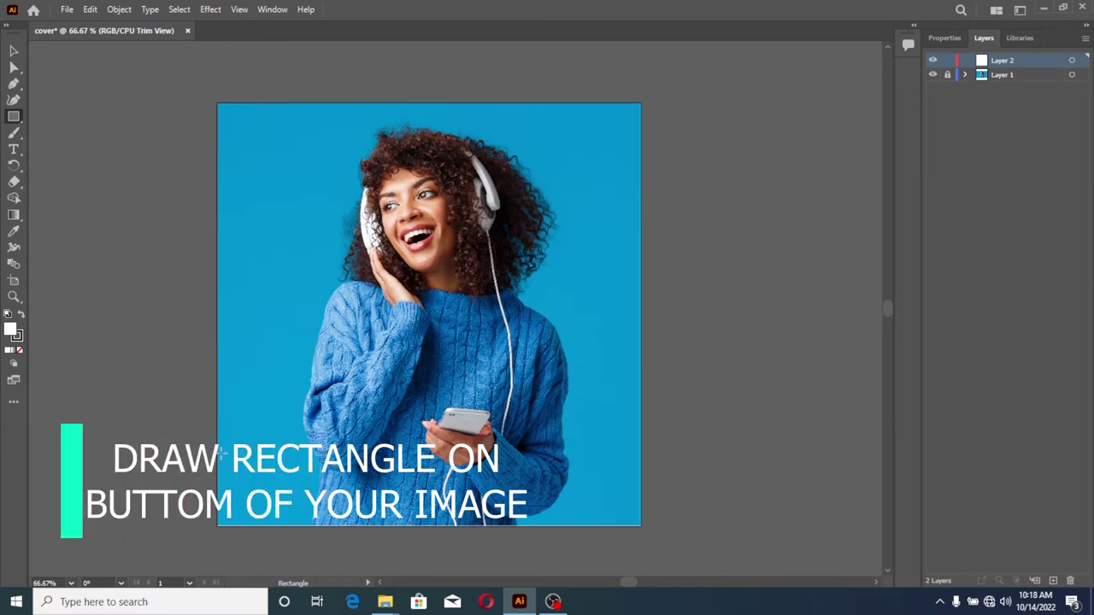
left_click_drag(217, 450, 655, 552)
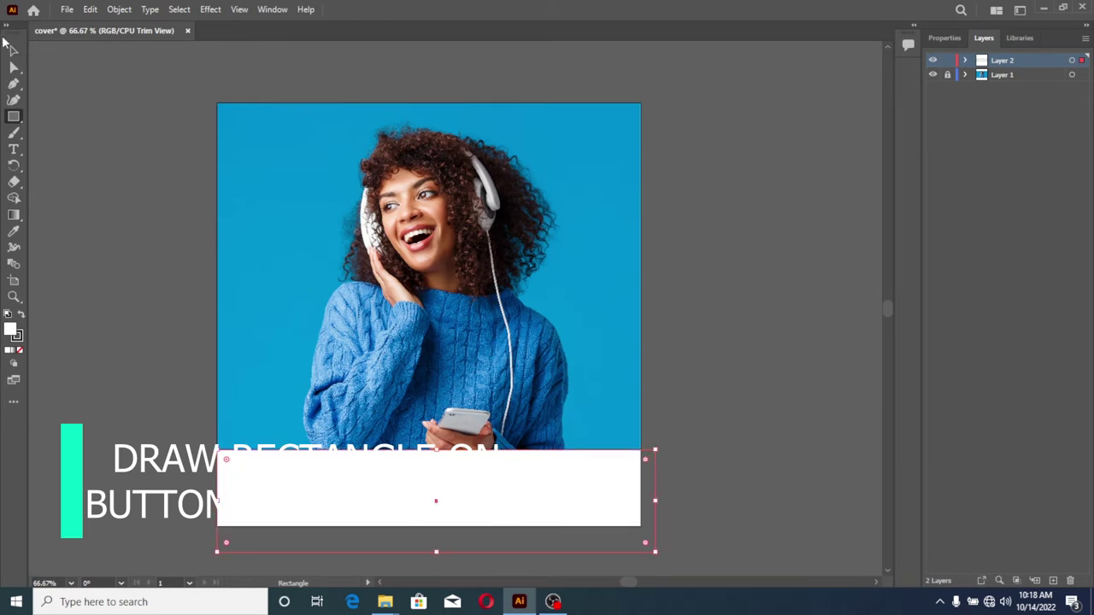
left_click(14, 51)
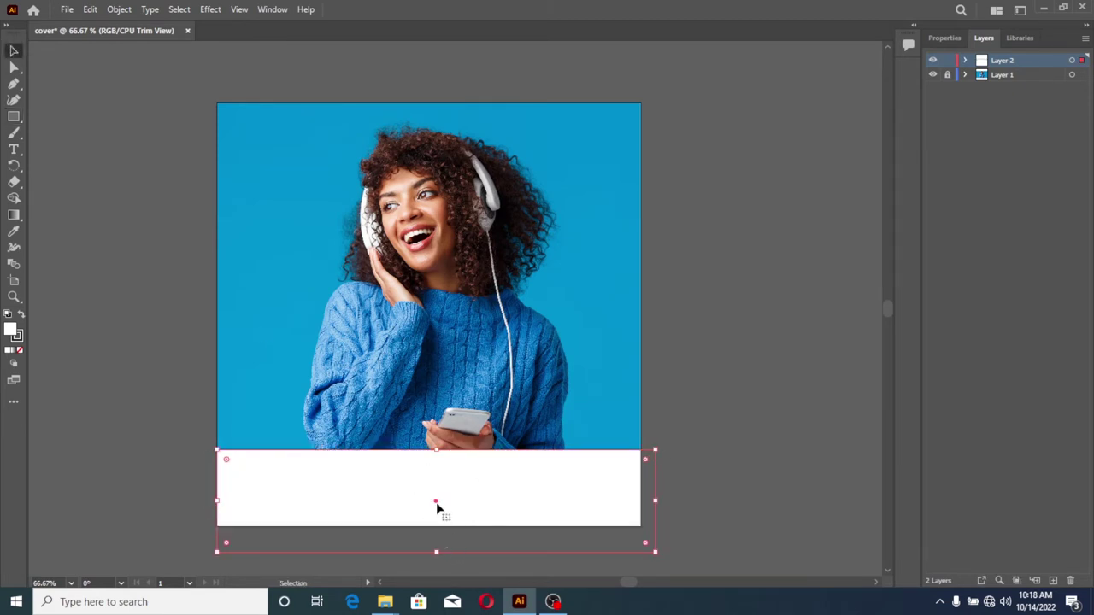
left_click_drag(437, 506, 436, 485)
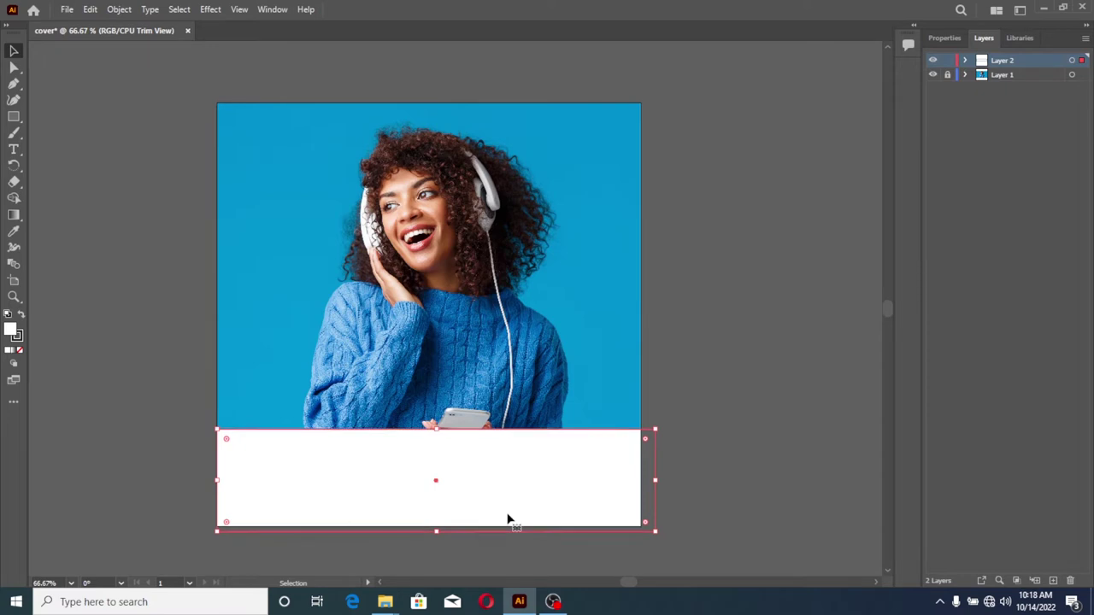
key("Up")
key("Up")
key("Up")
key("Up")
key("Up")
key("Up")
key("Down")
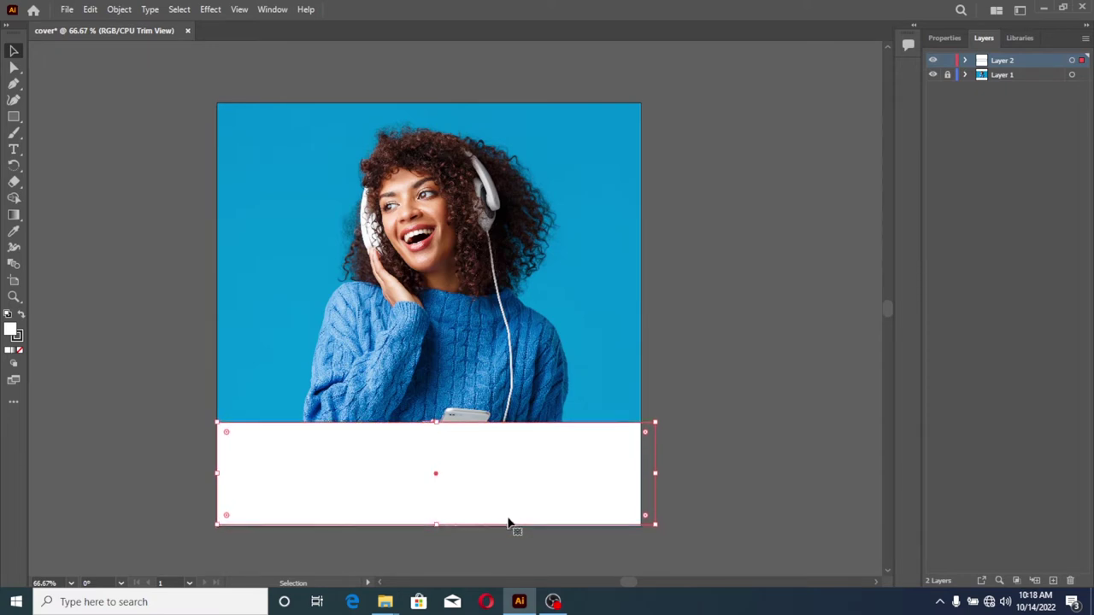
key("Down")
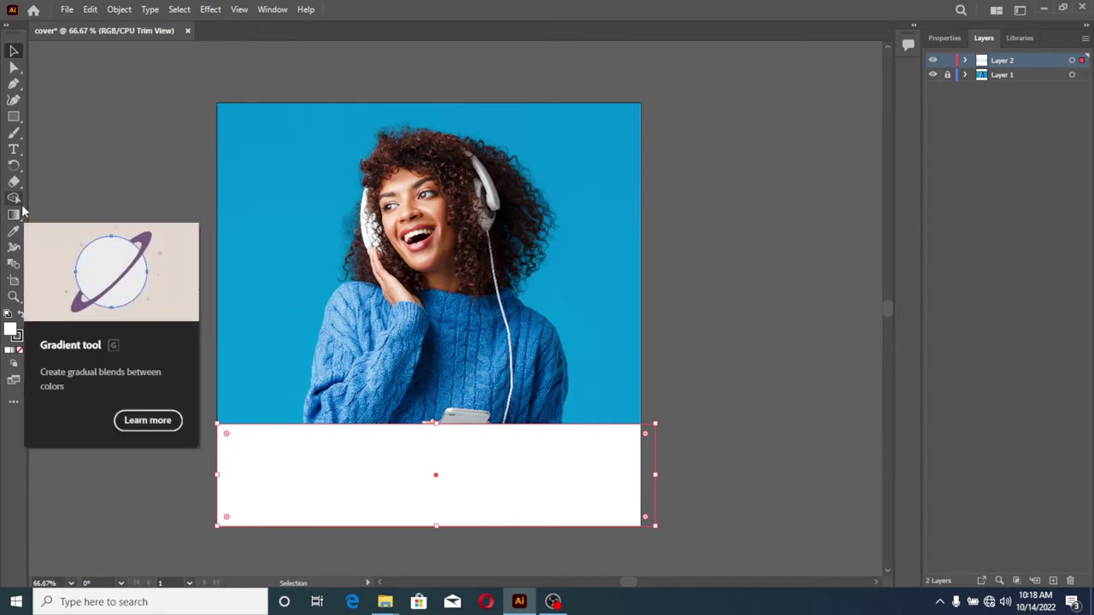
Step: Apply a gradient fill to the bottom rectangle using the Gradient panel
left_click(272, 10)
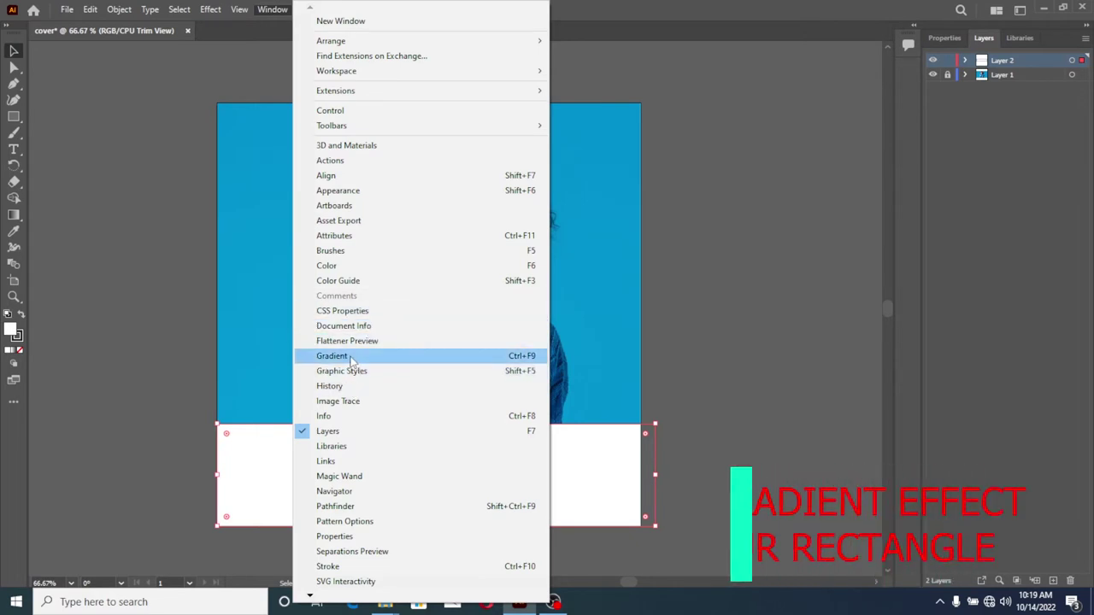
left_click(351, 359)
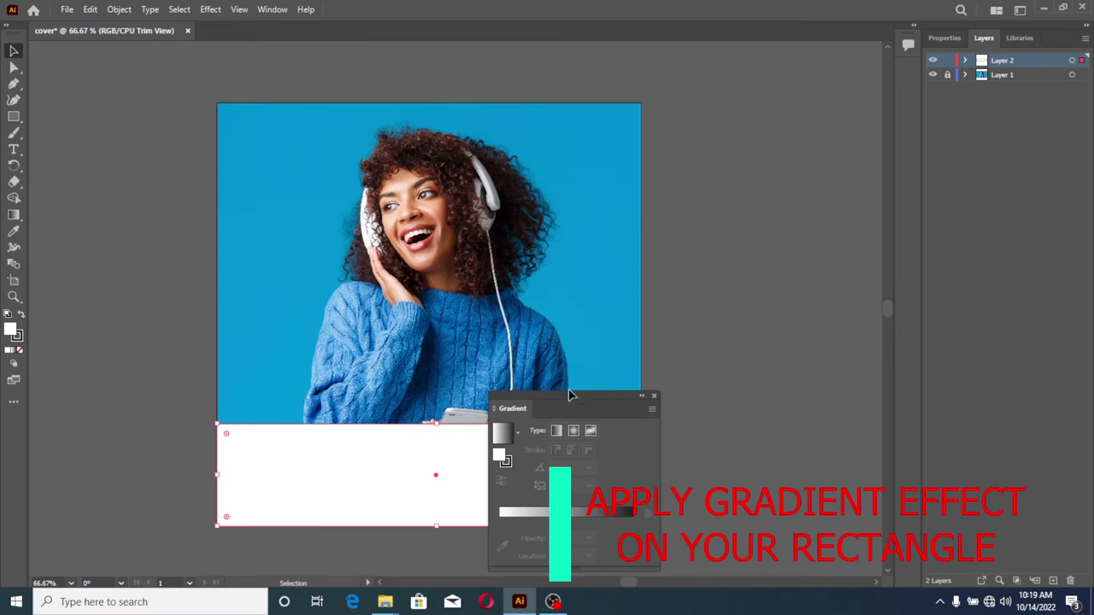
left_click_drag(568, 396, 785, 173)
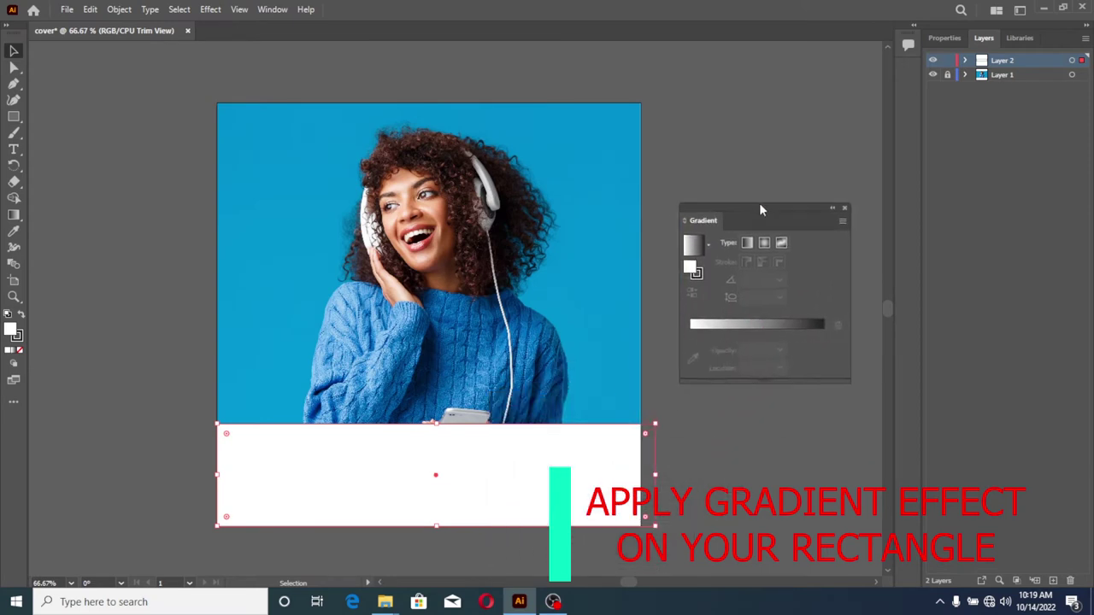
left_click(14, 215)
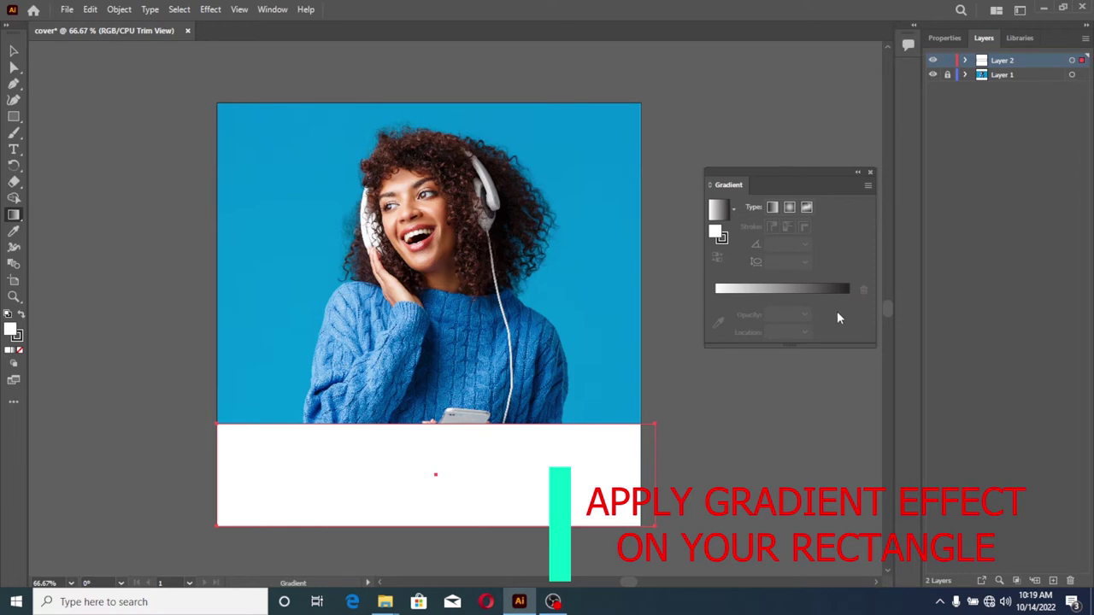
left_click(728, 287)
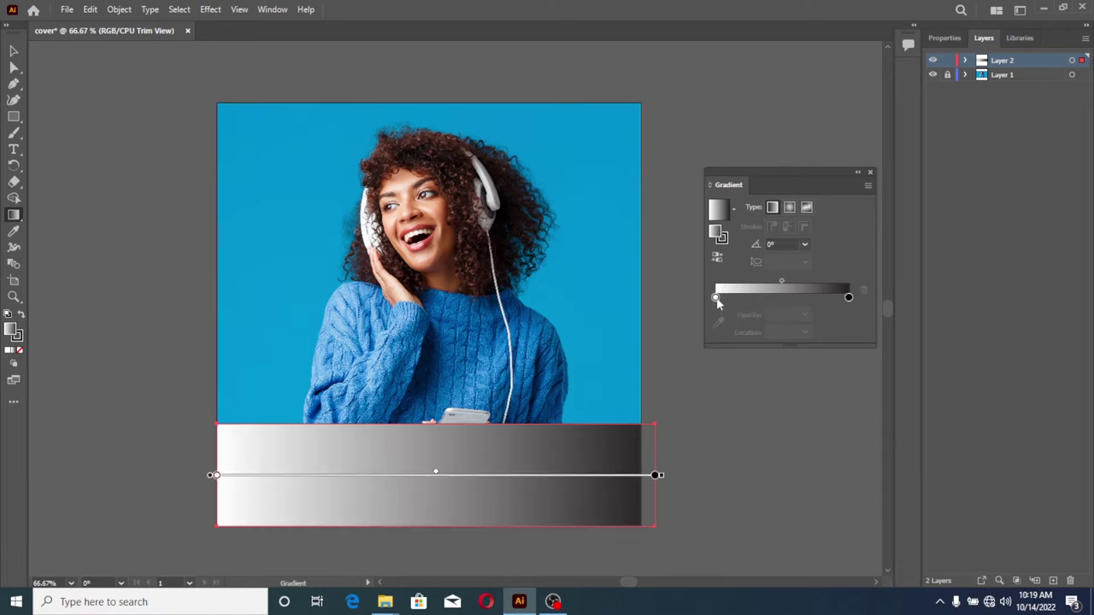
Step: Make the gradient stops dark and set the gradient angle to 90°
left_click(717, 298)
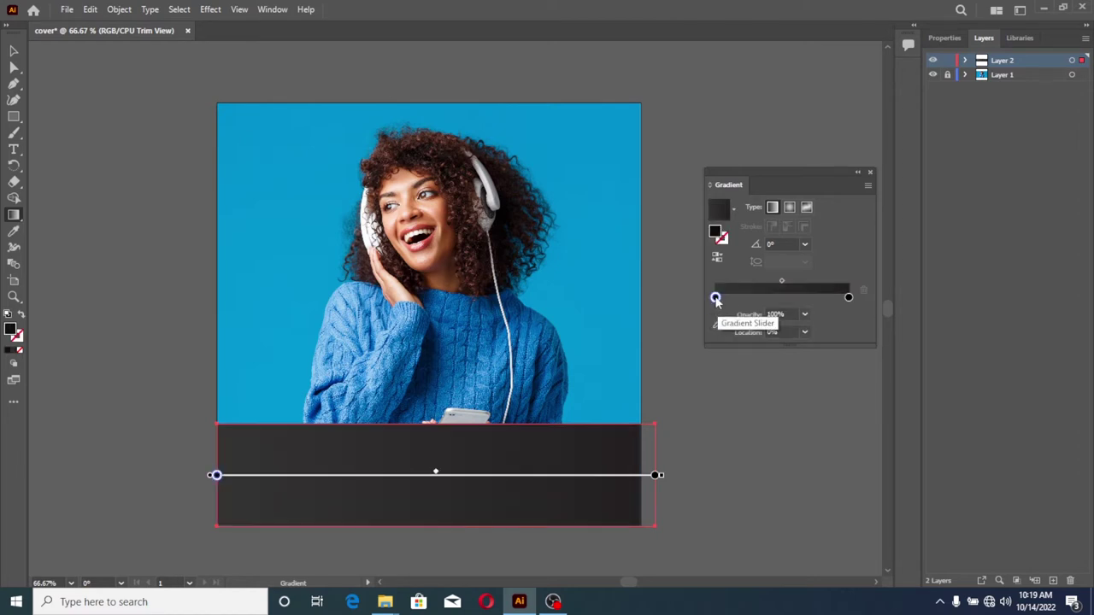
left_click(566, 436)
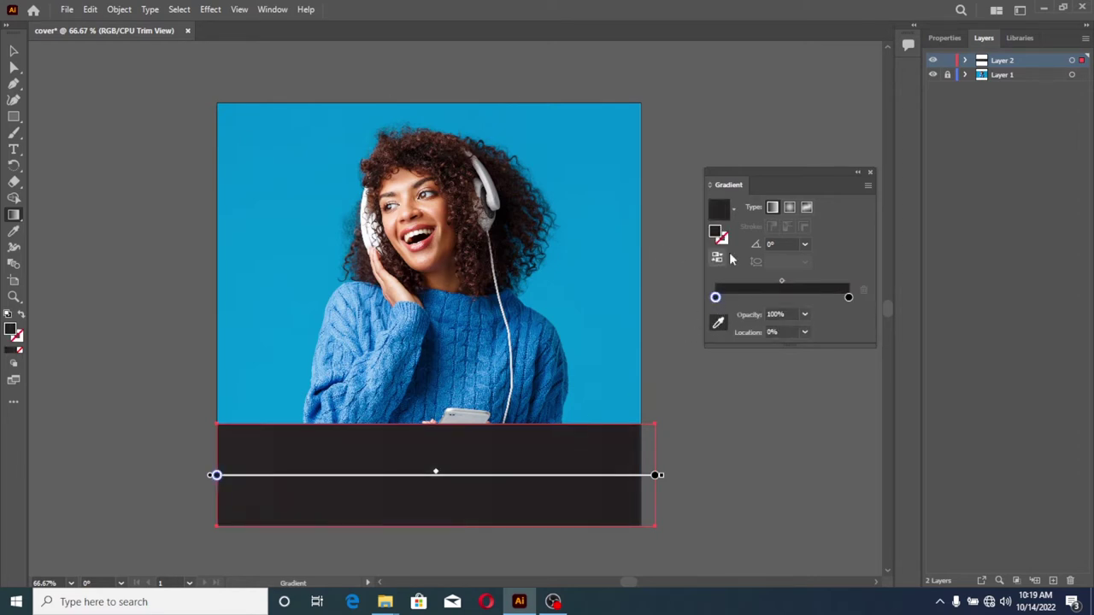
left_click(848, 298)
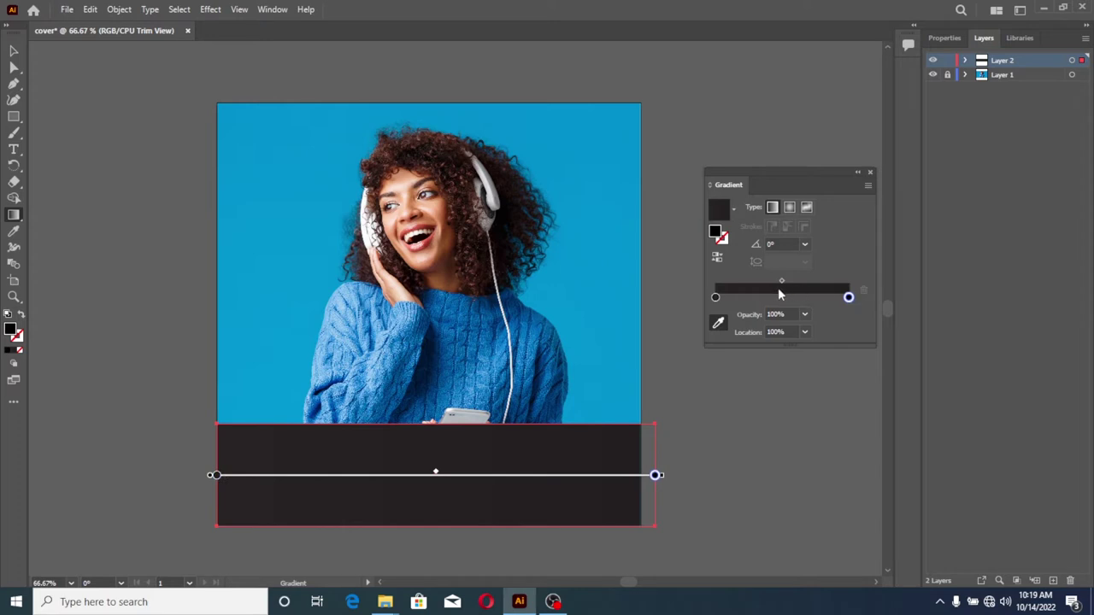
left_click(805, 244)
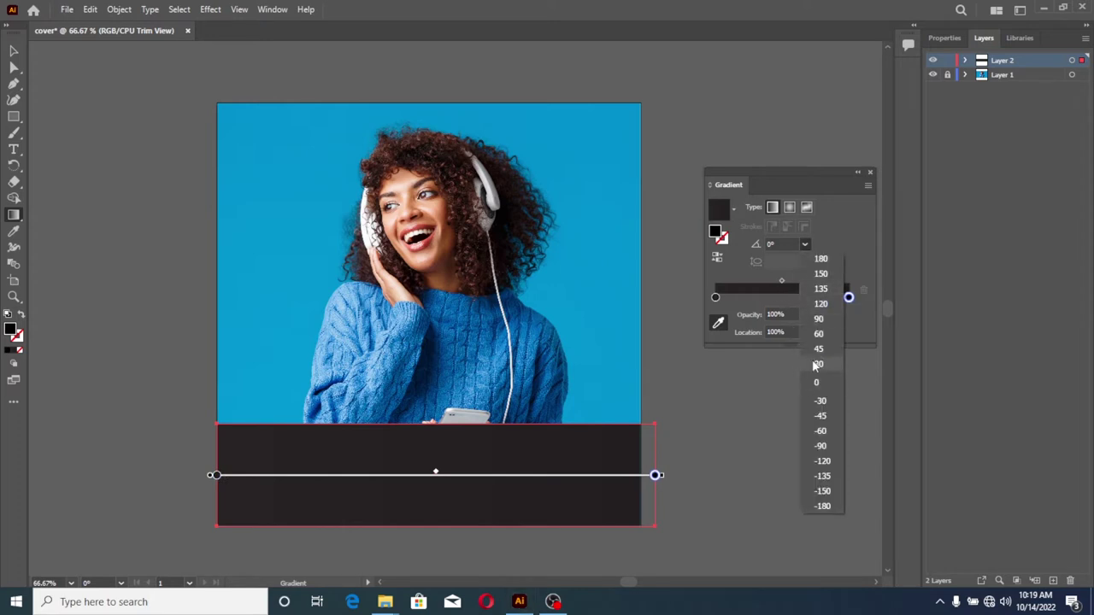
left_click(817, 319)
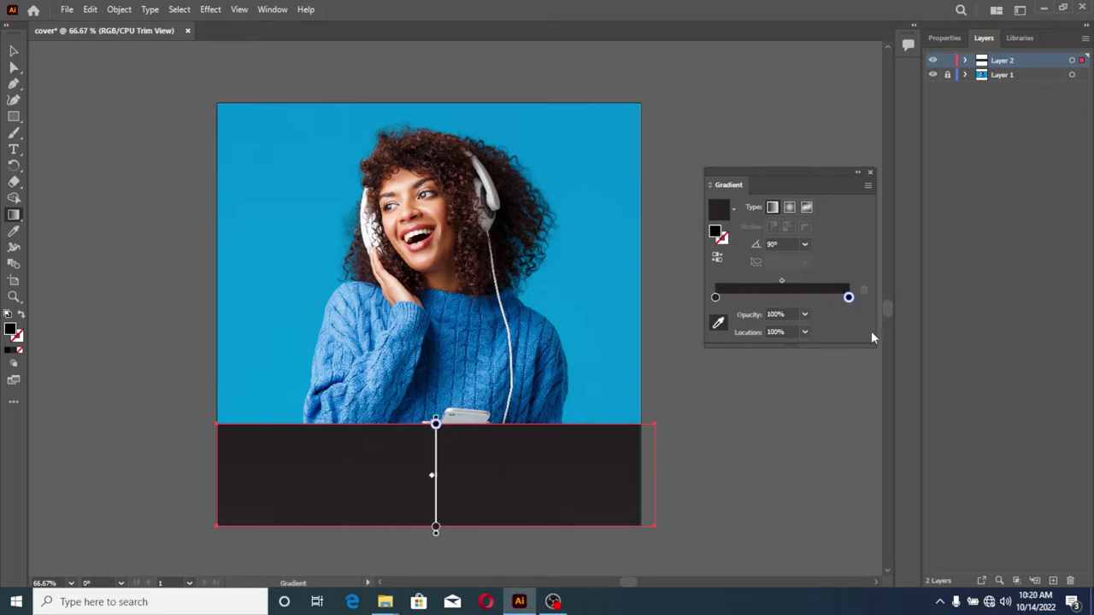
Step: Set the top gradient stop's opacity to 0% so it fades over the photo
left_click(715, 298)
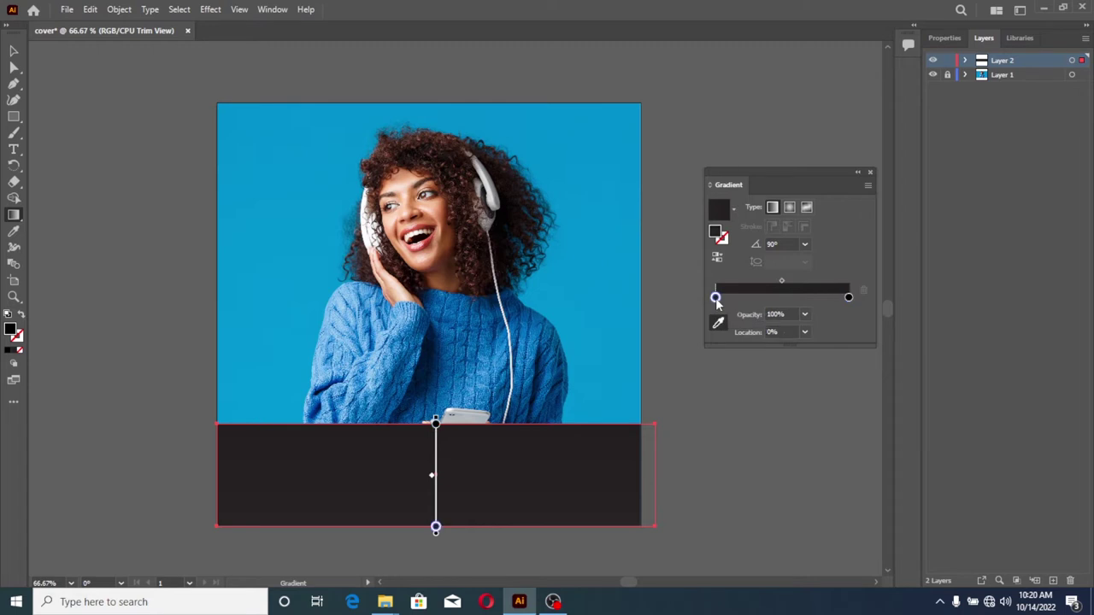
left_click(849, 298)
left_click(806, 315)
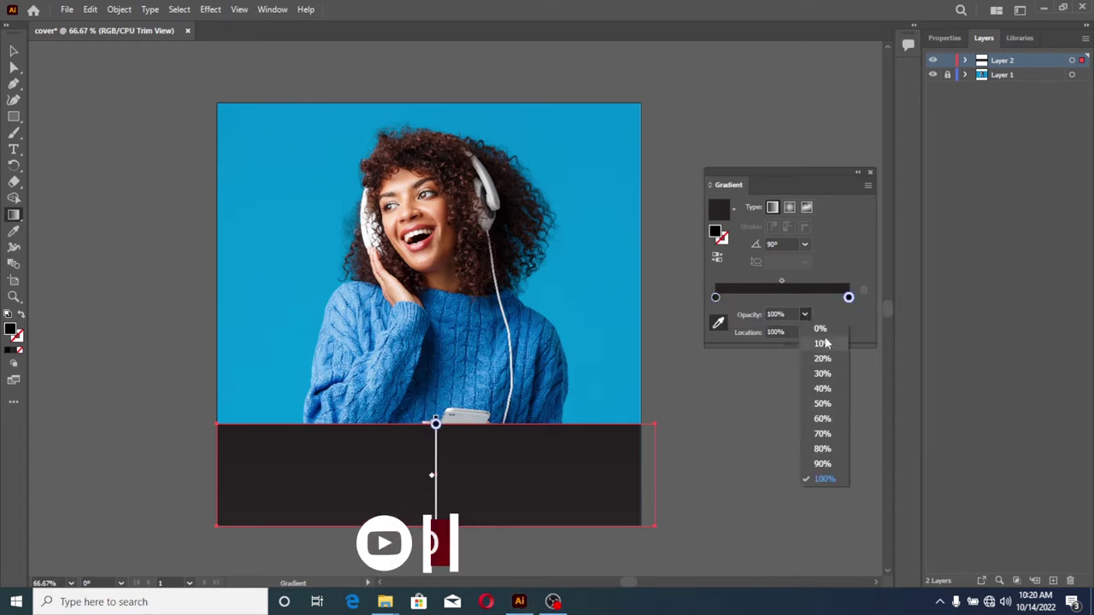
left_click(822, 330)
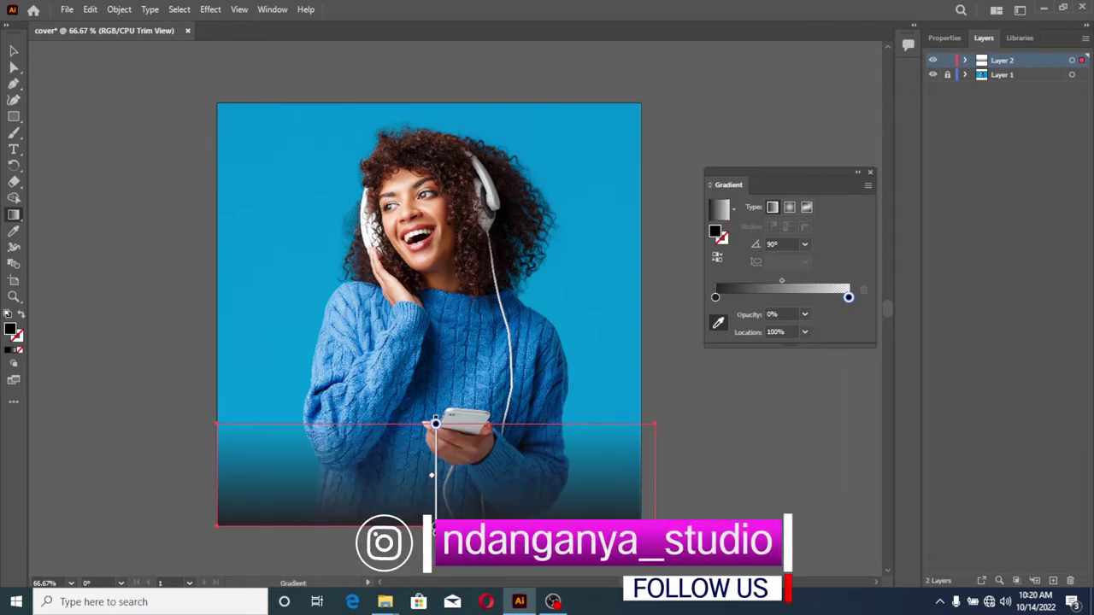
mouse_move(436, 524)
left_mouse_down()
mouse_move(436, 486)
mouse_move(436, 528)
left_mouse_up()
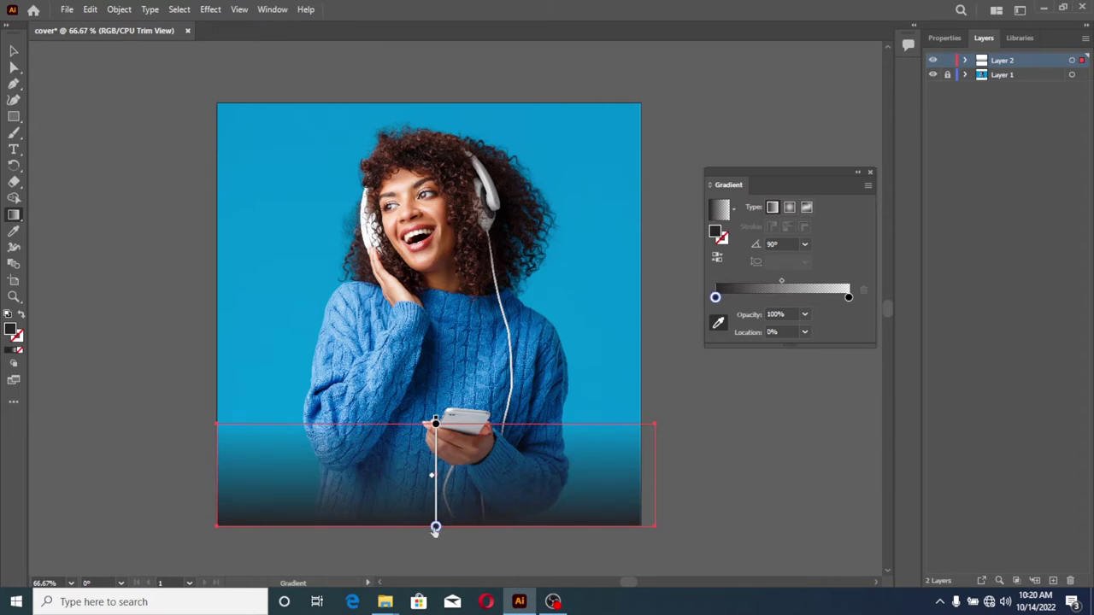
Step: Add a middle gradient stop near the top with 80% opacity
left_click(772, 298)
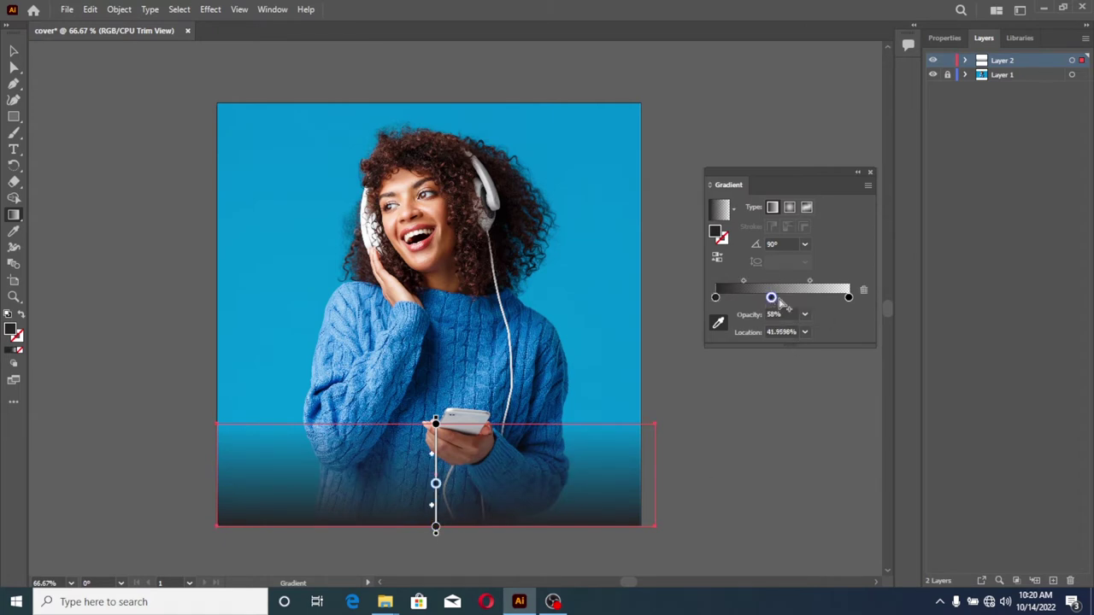
left_click_drag(772, 297, 796, 299)
left_click(805, 314)
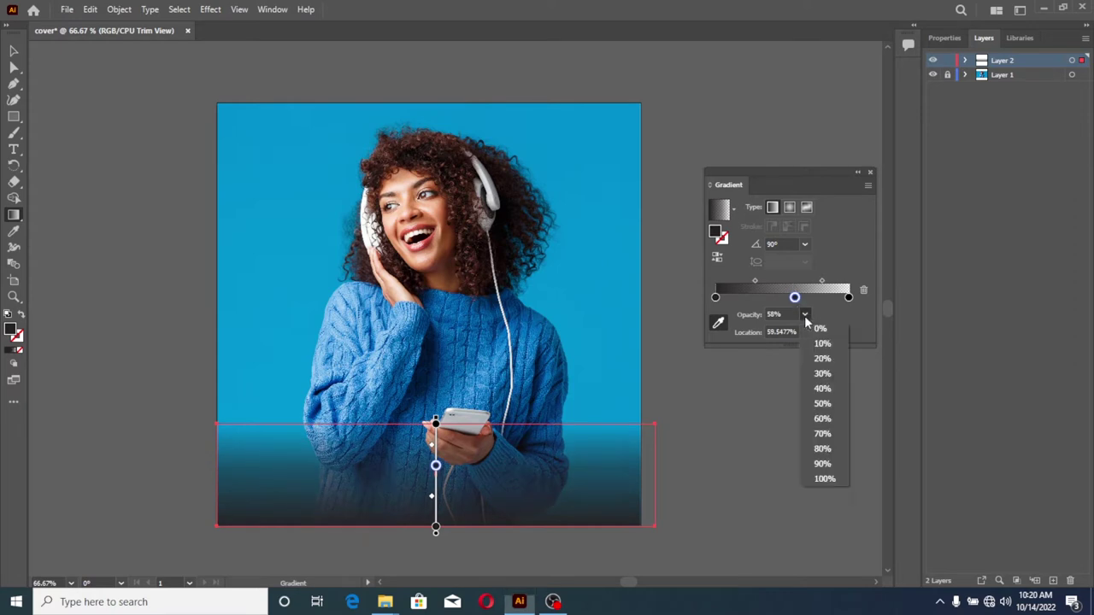
left_click(822, 435)
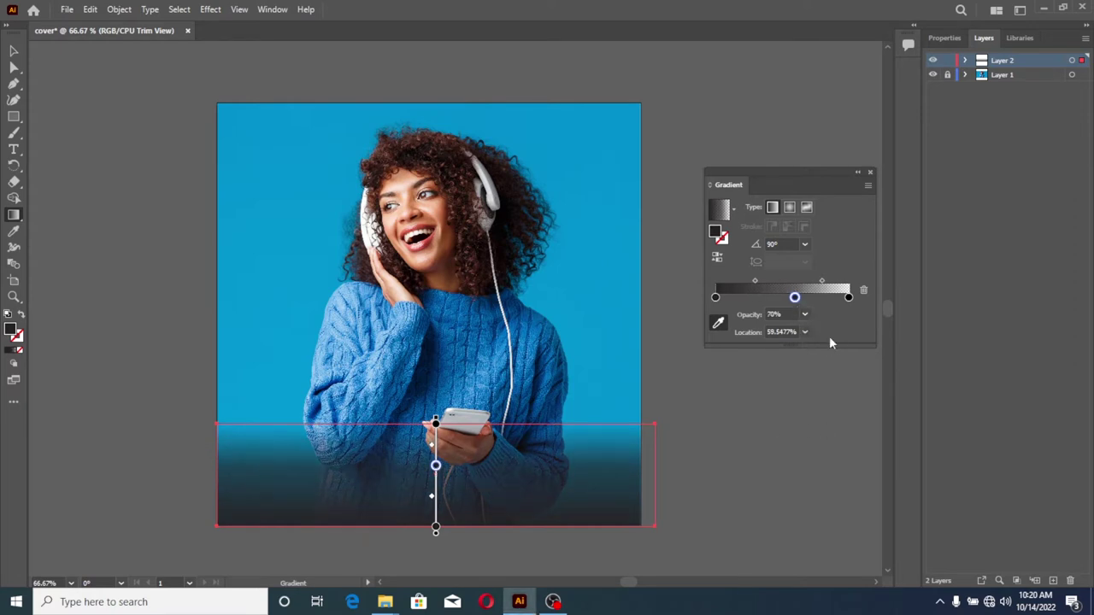
mouse_move(795, 299)
left_mouse_down()
mouse_move(812, 298)
mouse_move(802, 297)
left_mouse_up()
left_click(805, 317)
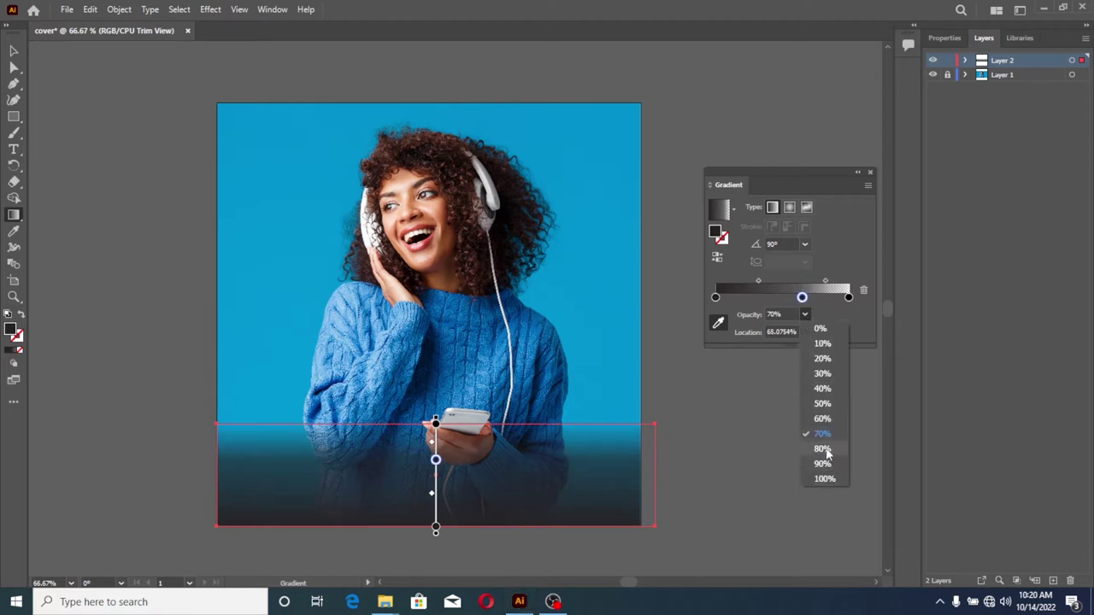
left_click(821, 446)
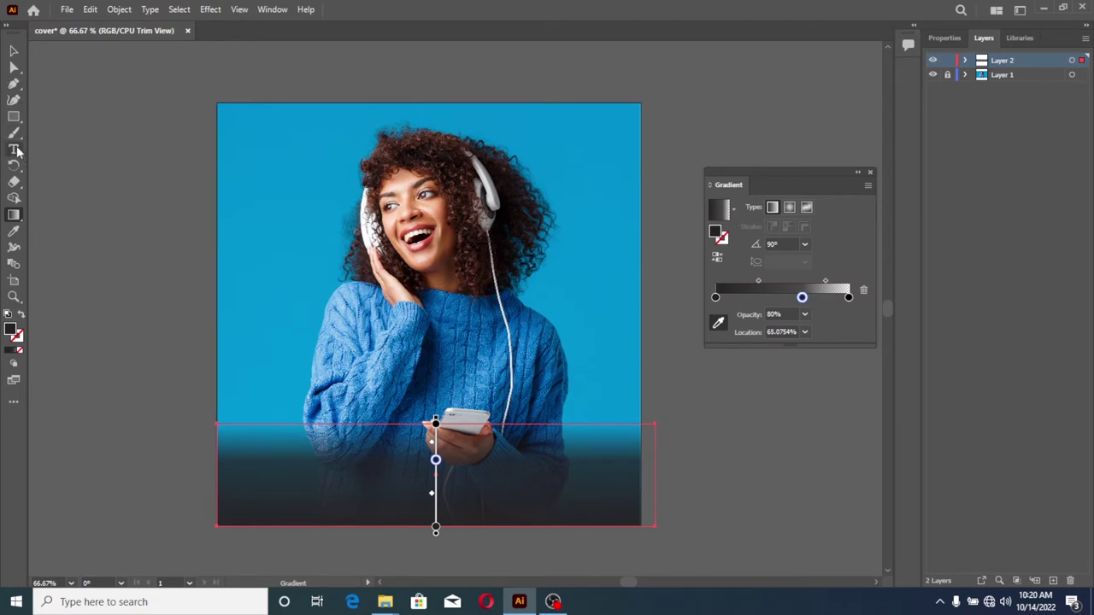
left_click(14, 149)
Step: Set the gradient strip's stroke weight to 0 pt, removing its outline
left_click(14, 51)
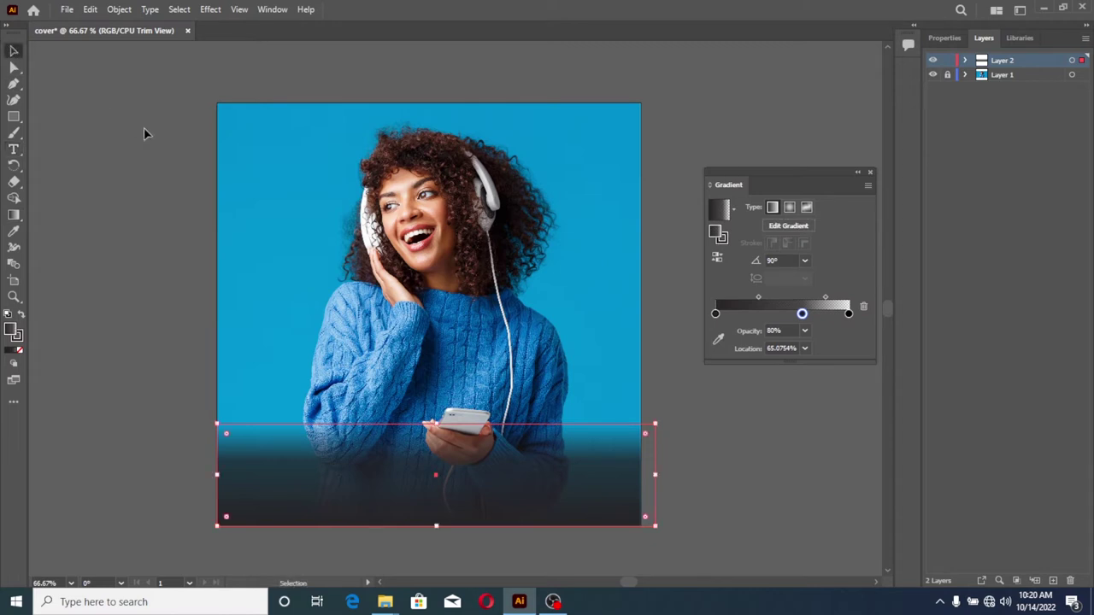
left_click(143, 128)
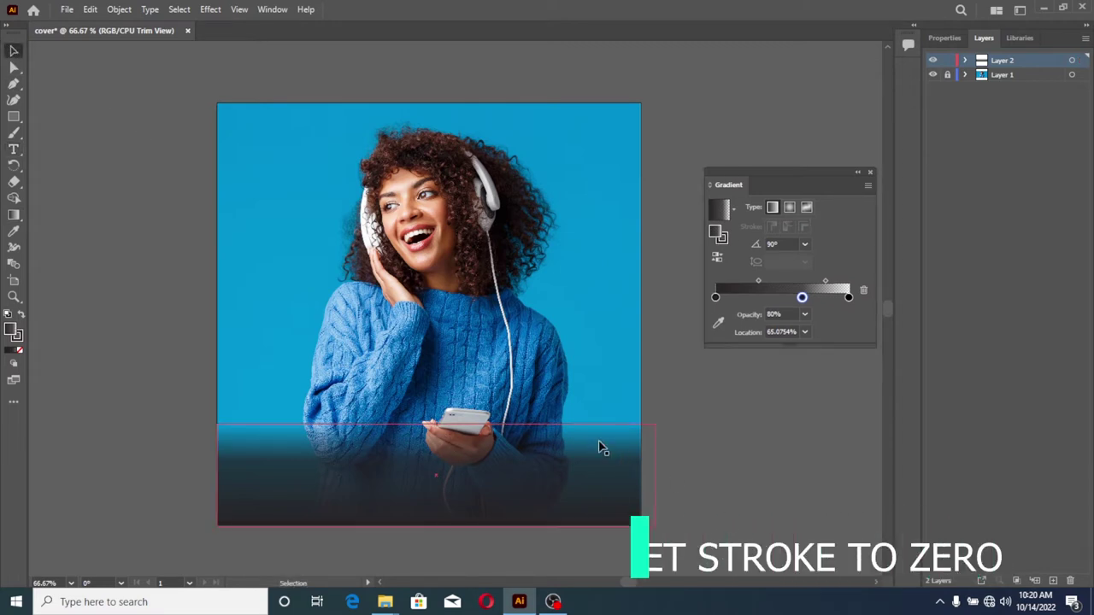
left_click(569, 438)
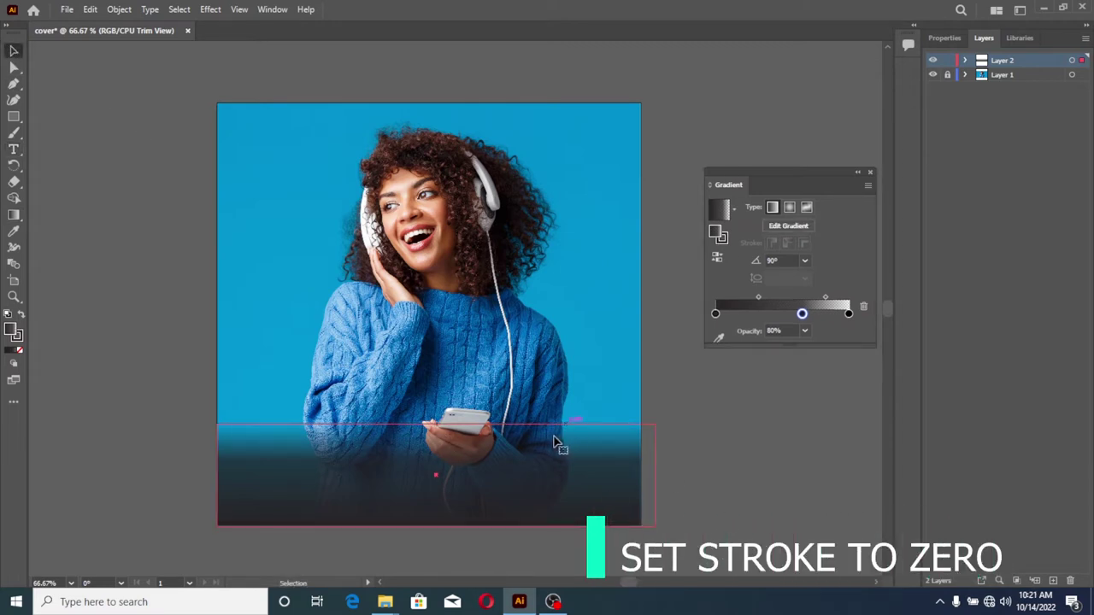
left_click(69, 248)
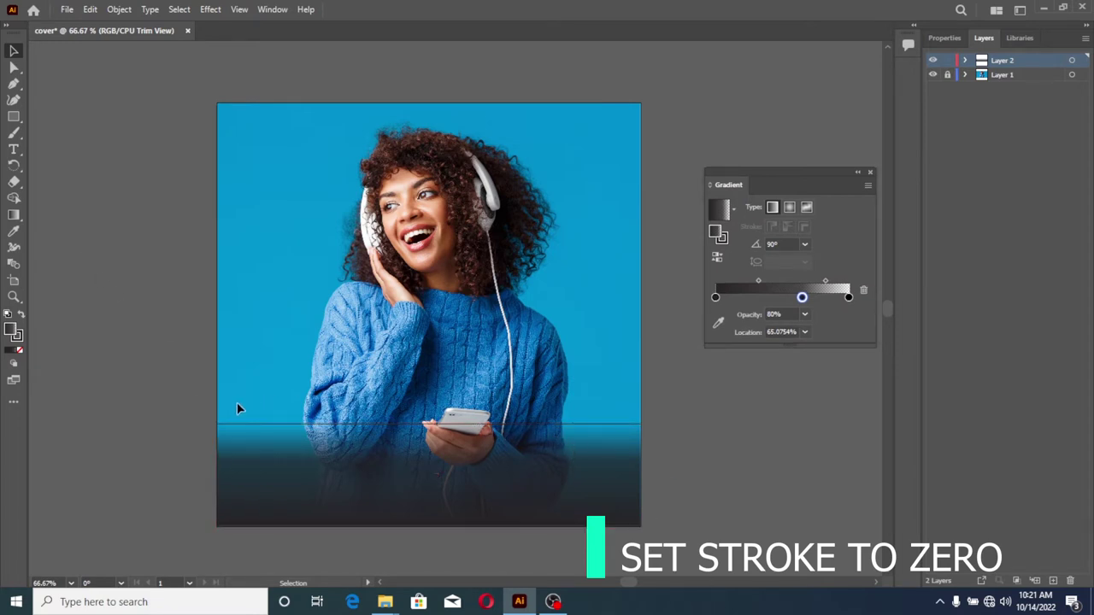
left_click(556, 432)
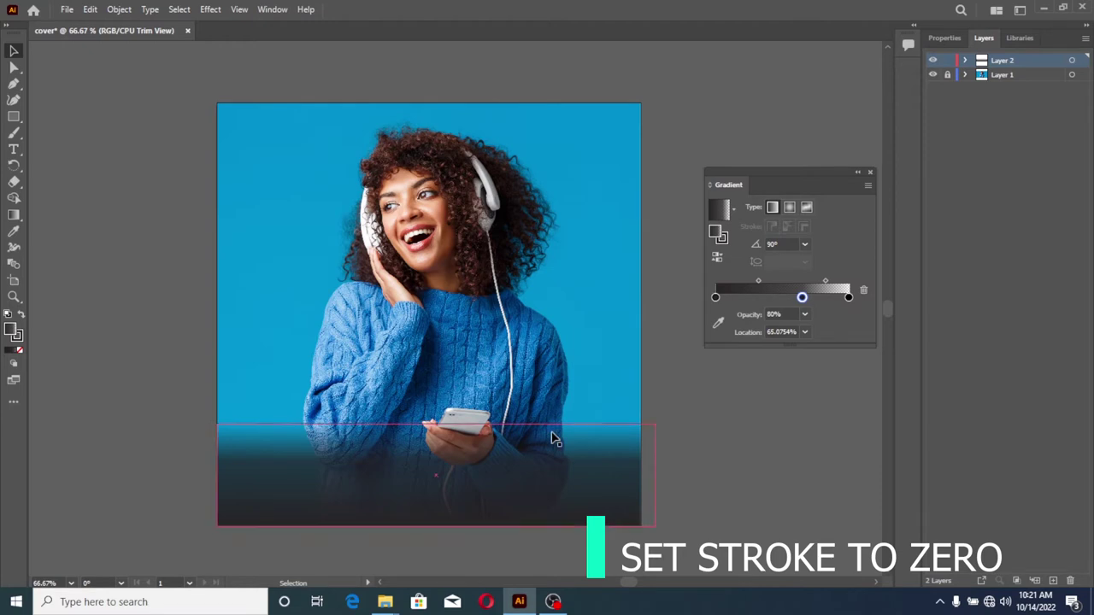
left_click(945, 39)
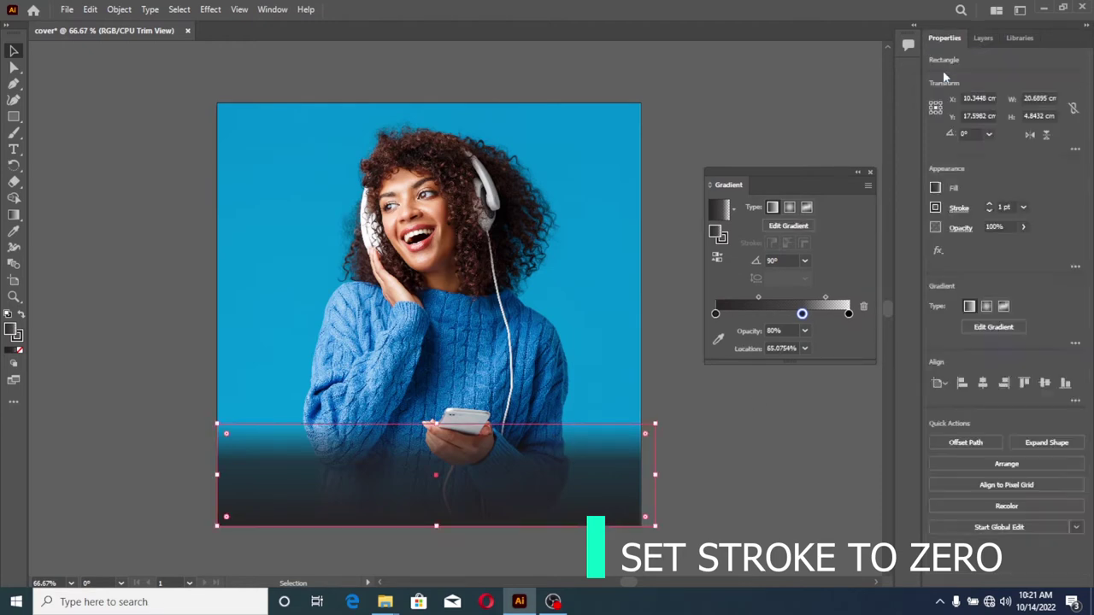
left_click(1023, 207)
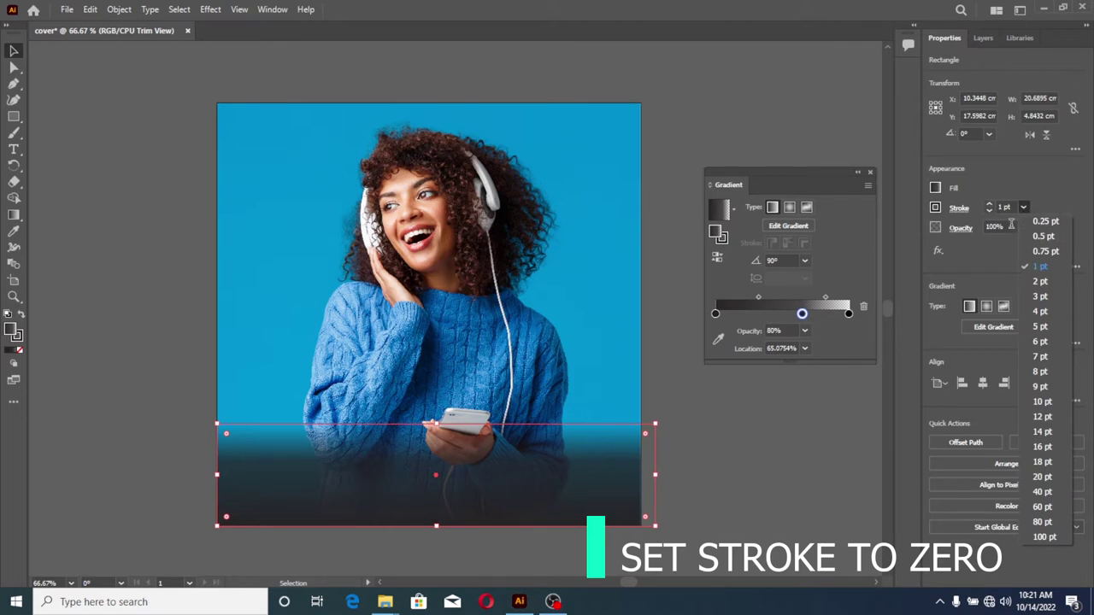
left_click(993, 220)
left_click(990, 211)
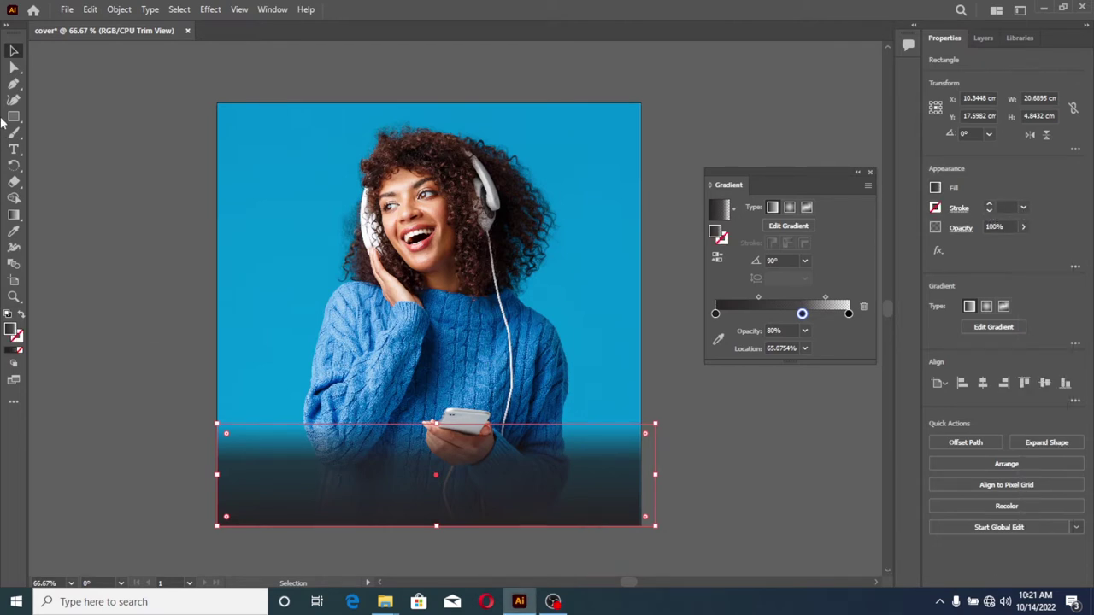
left_click(196, 338)
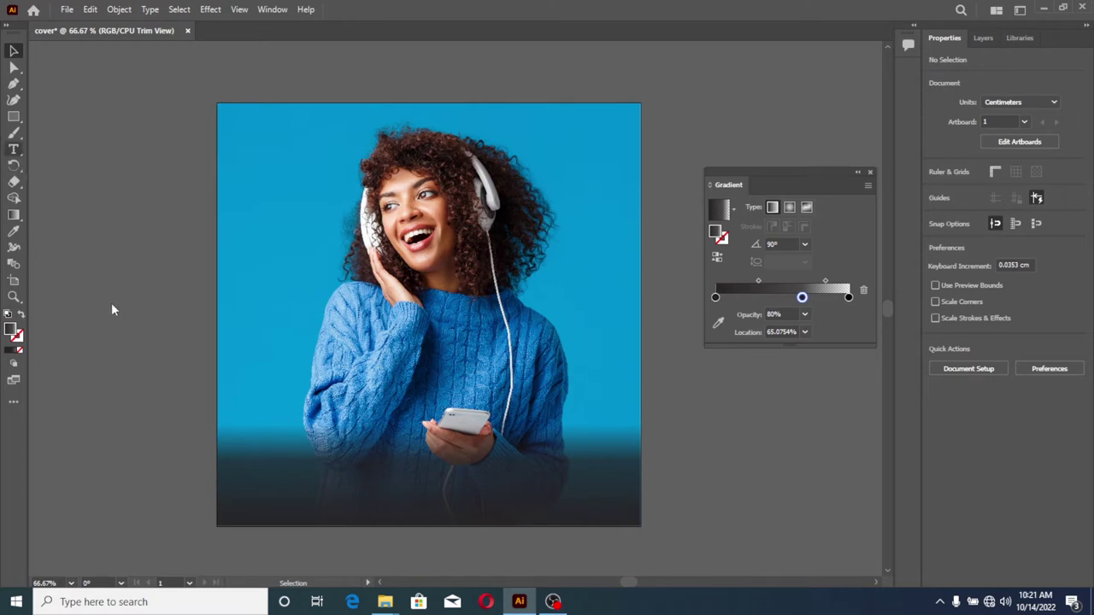
Step: Add a NEVER text object on the dark strip at the bottom
key("t")
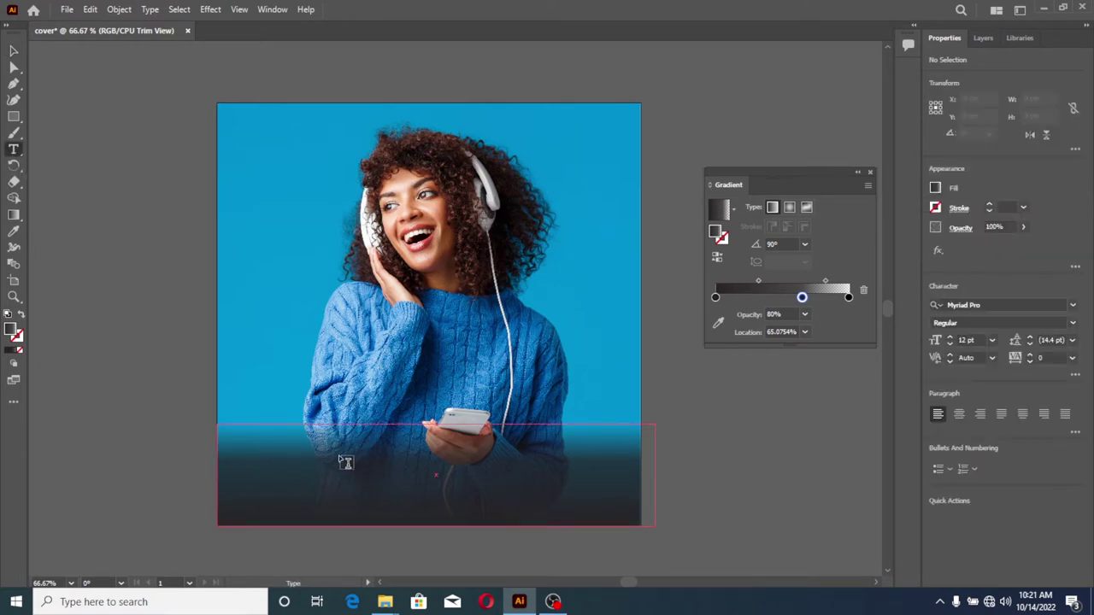
left_click(345, 462)
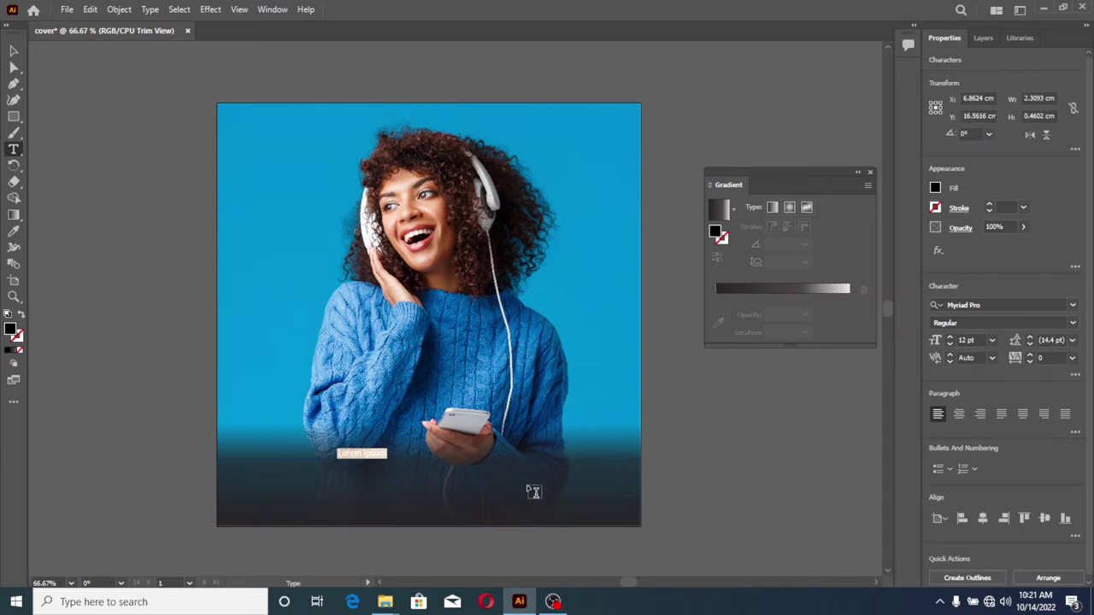
type("Ali")
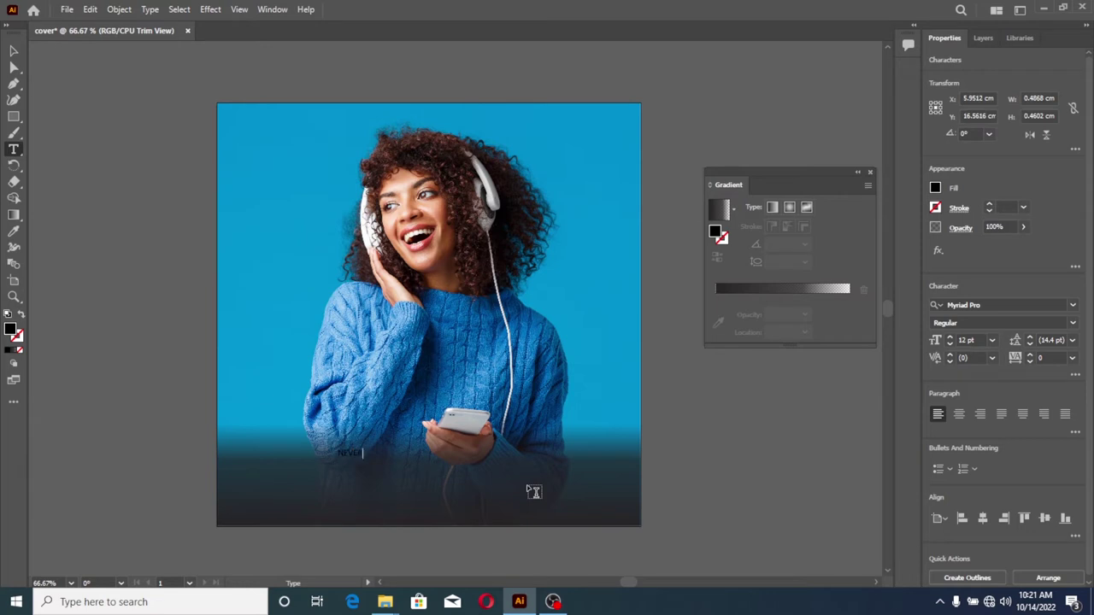
key("ctrl")
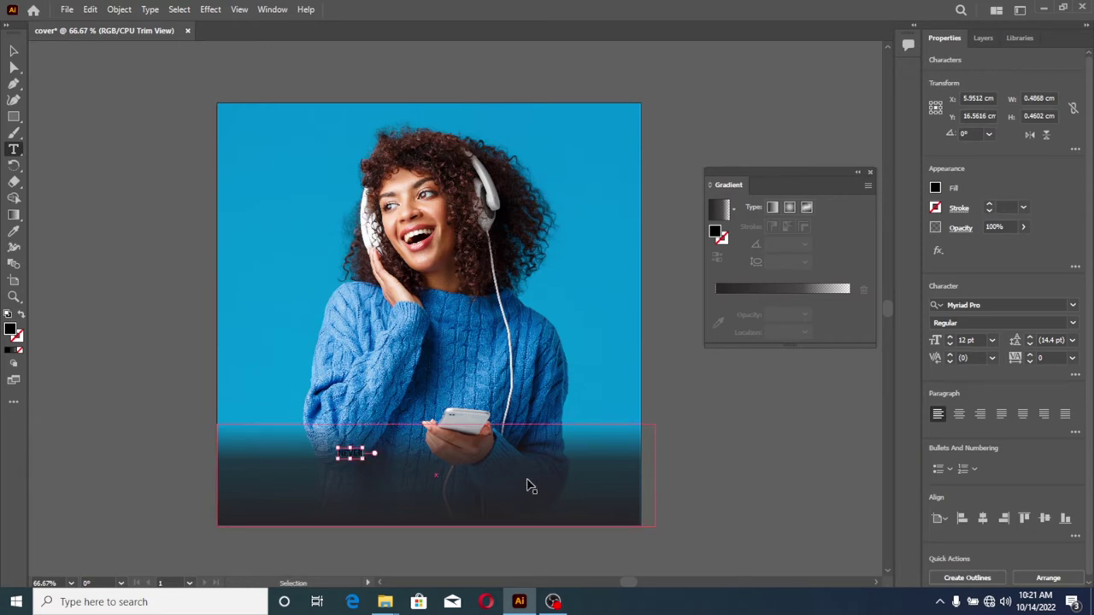
Step: Select all the NEVER text and raise its font size to 118 pt
key("ctrl+a")
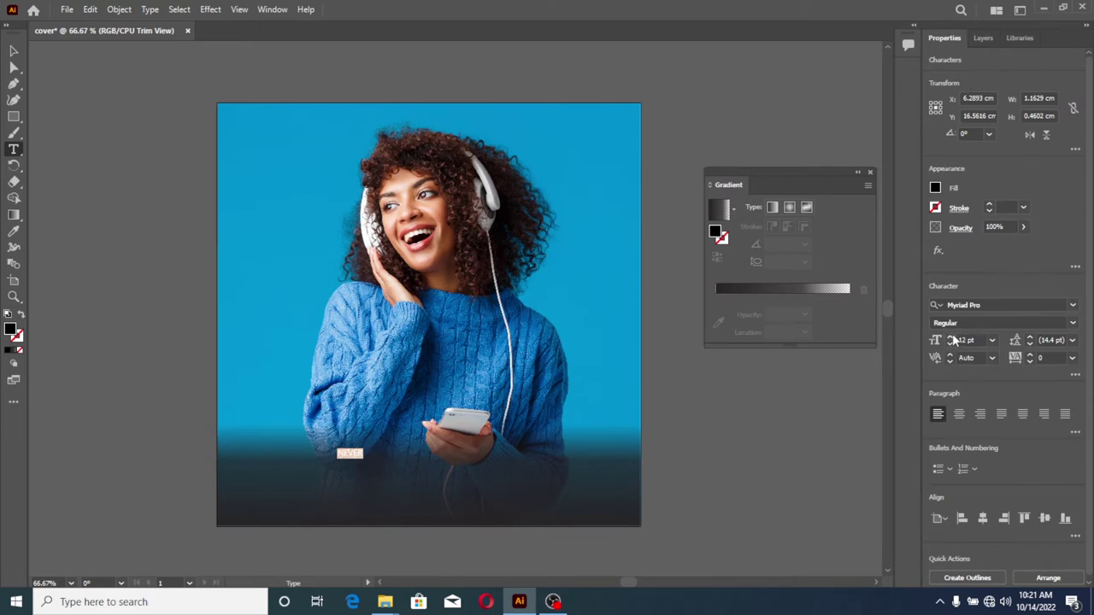
scroll(955, 340, "up", 5)
scroll(956, 341, "up", 6)
scroll(955, 340, "up", 8)
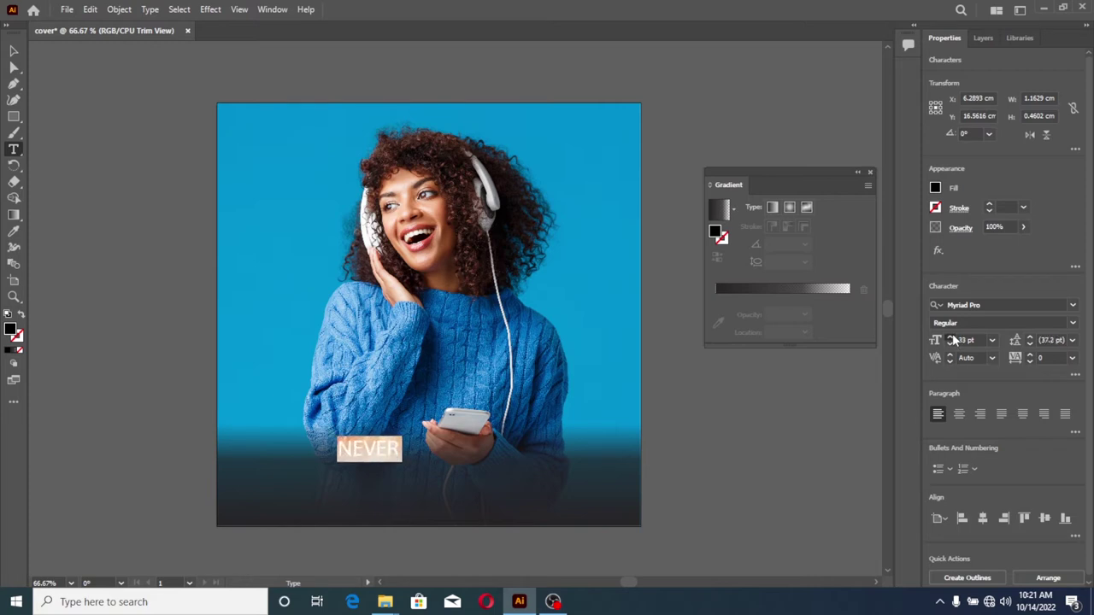
scroll(955, 340, "up", 10)
scroll(956, 340, "up", 7)
scroll(955, 340, "up", 8)
scroll(956, 340, "up", 8)
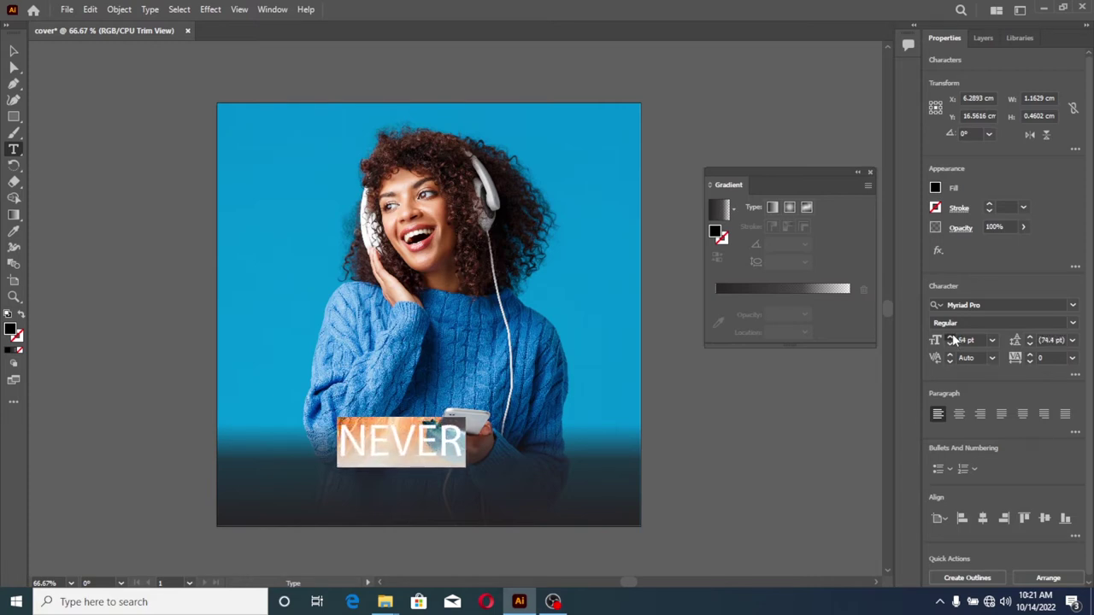
scroll(956, 341, "up", 8)
scroll(956, 340, "up", 5)
scroll(956, 340, "up", 6)
scroll(956, 341, "up", 6)
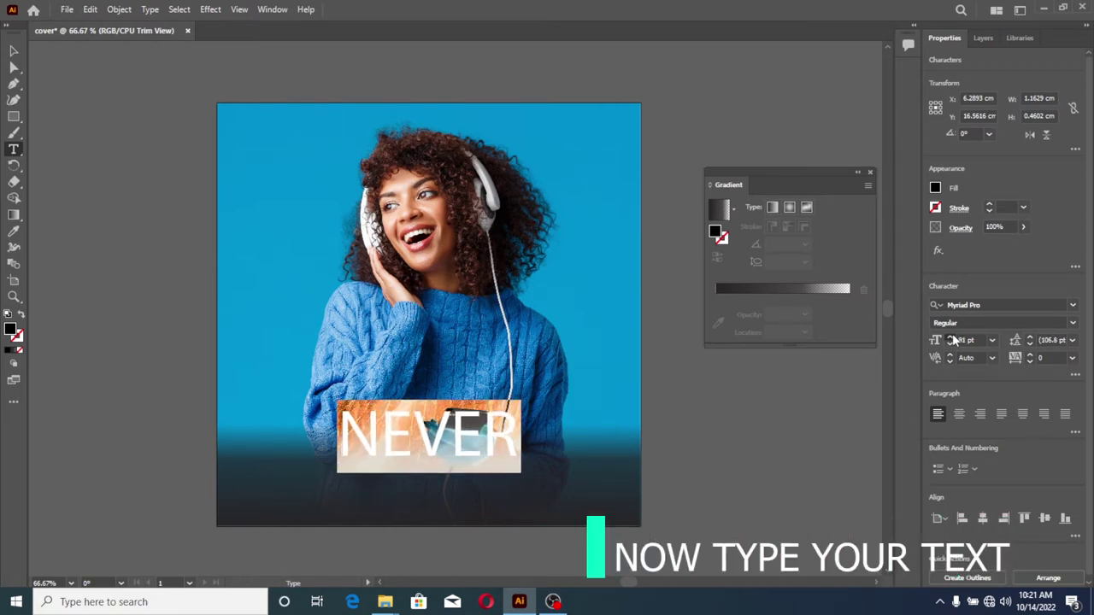
scroll(955, 340, "up", 5)
scroll(955, 340, "up", 5)
scroll(956, 341, "up", 4)
scroll(956, 340, "up", 4)
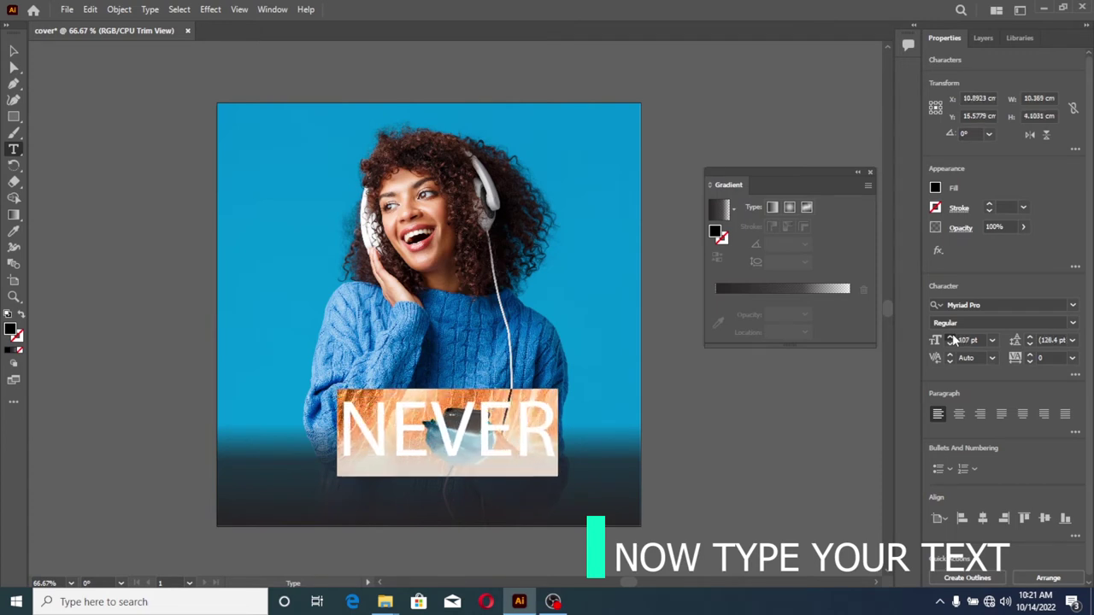
scroll(956, 340, "up", 5)
scroll(956, 340, "up", 5)
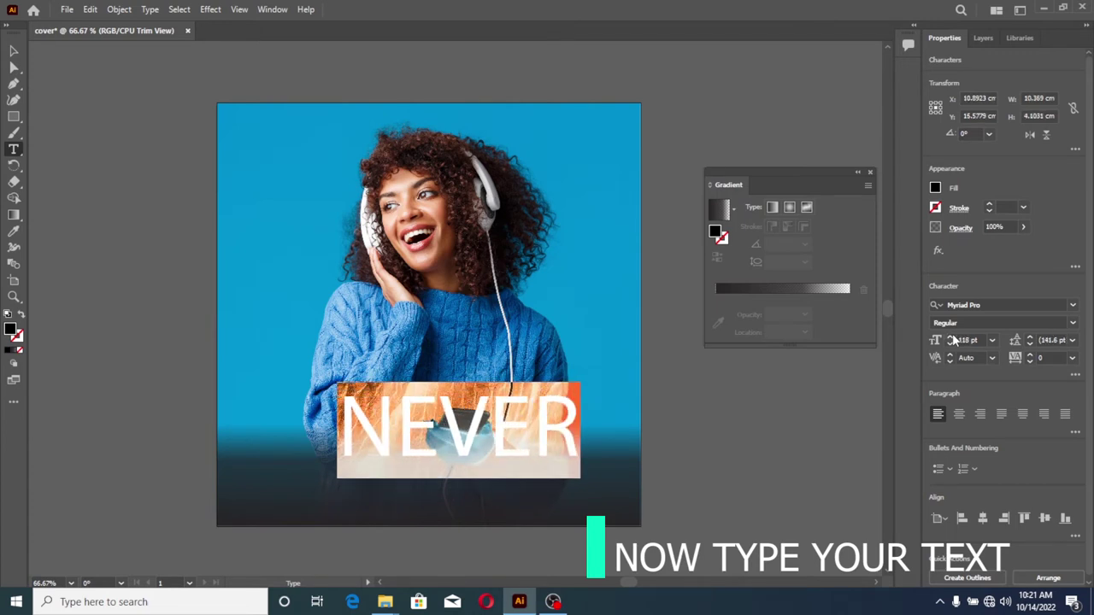
Step: Search the font list for 'UNI' and apply Uni Sans Heavy CAPS to NEVER
left_click(999, 306)
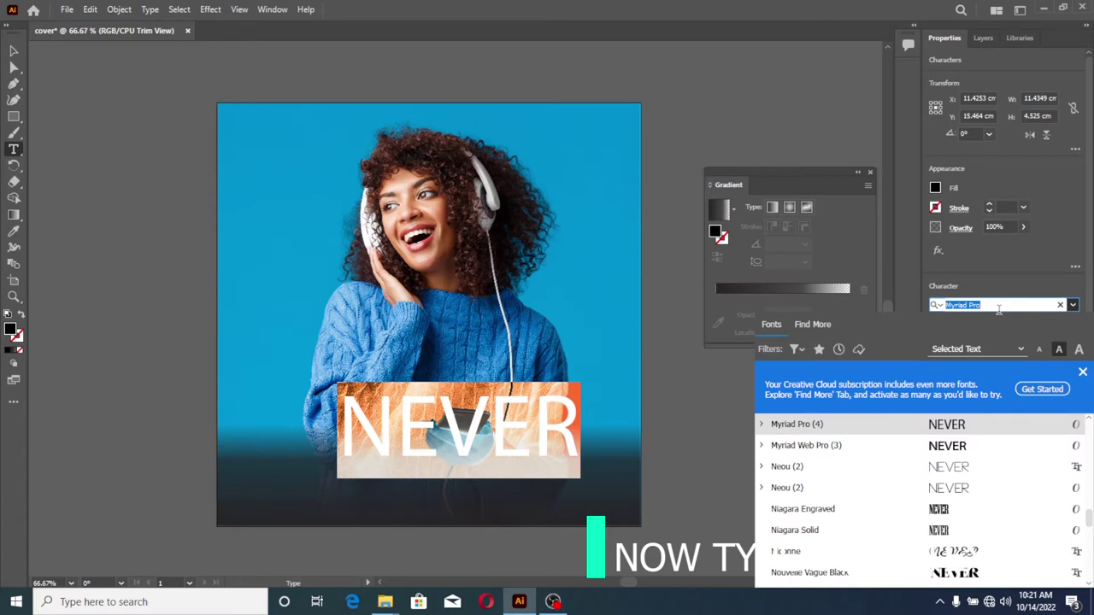
type("UN")
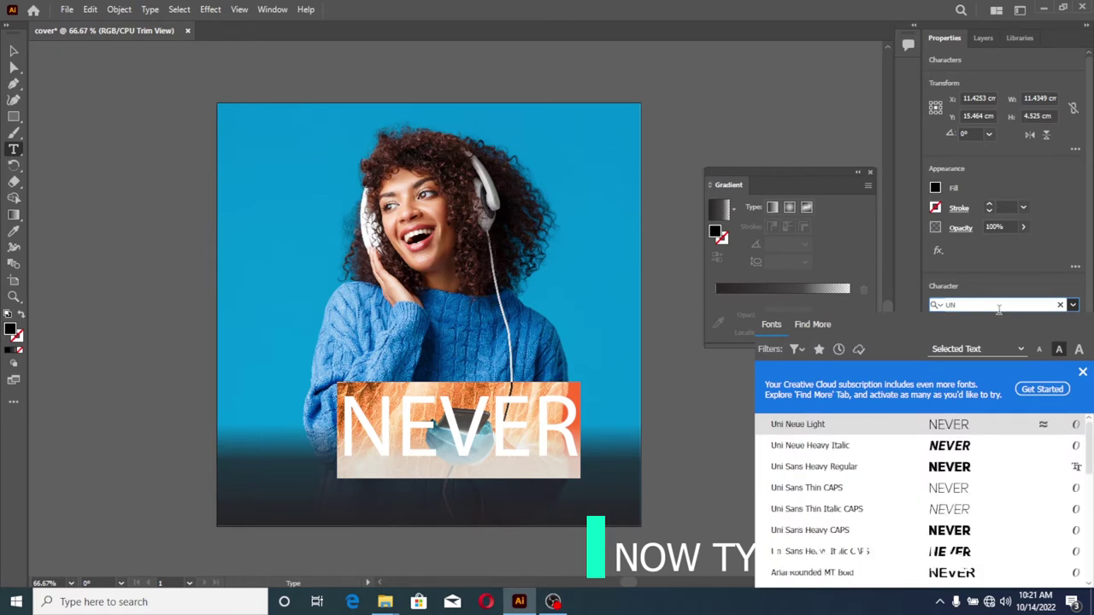
type("II")
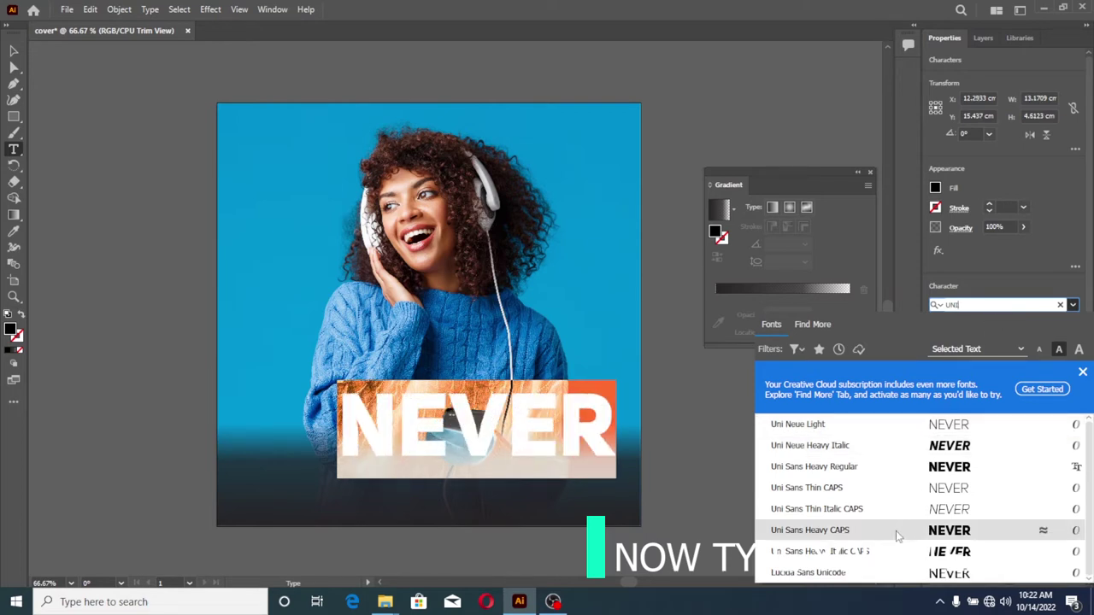
left_click(838, 531)
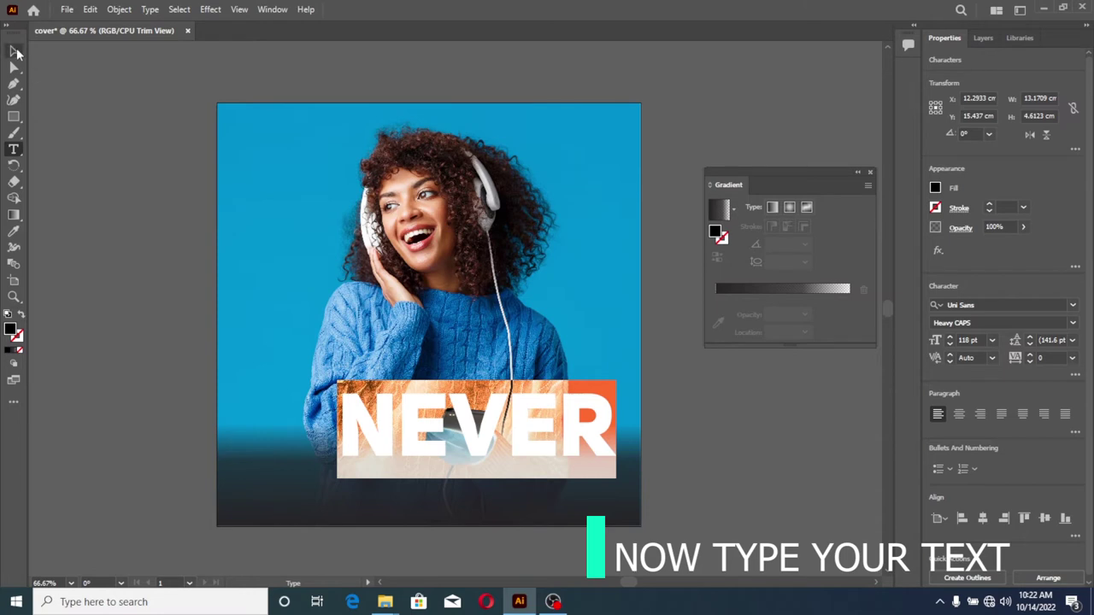
Step: Centre NEVER horizontally on the artboard, fine-tuning its position
left_click(14, 50)
left_click_drag(515, 438, 499, 441)
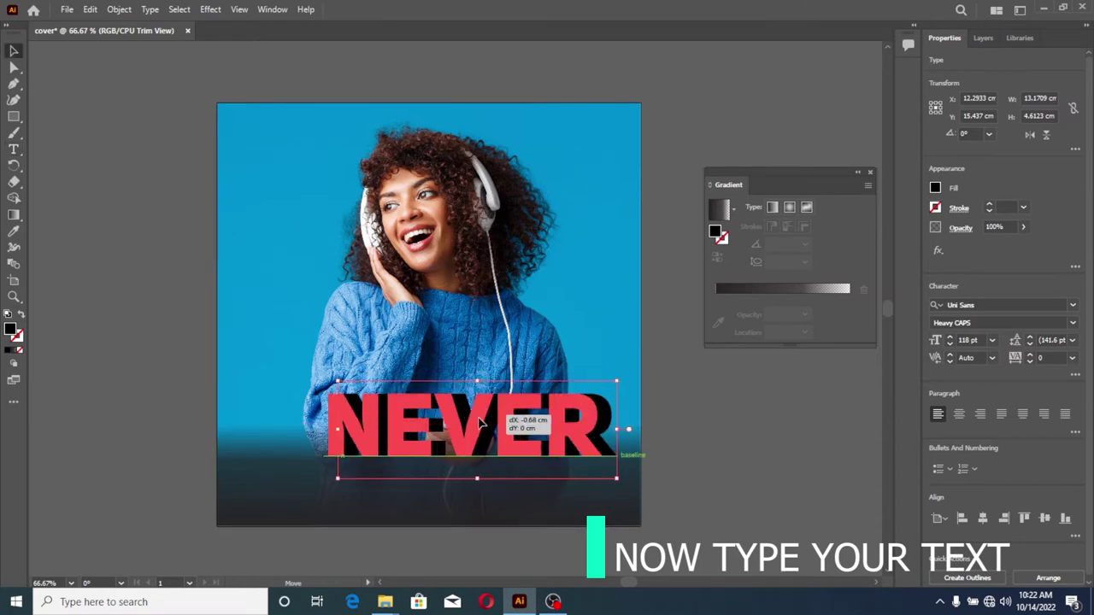
left_click(983, 517)
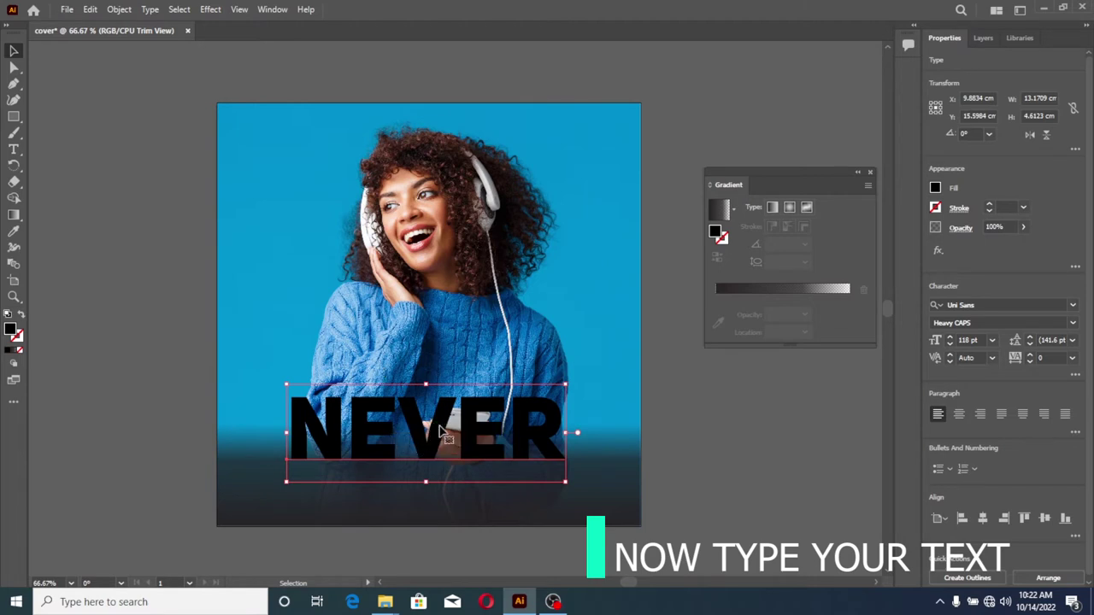
left_click_drag(431, 423, 444, 432)
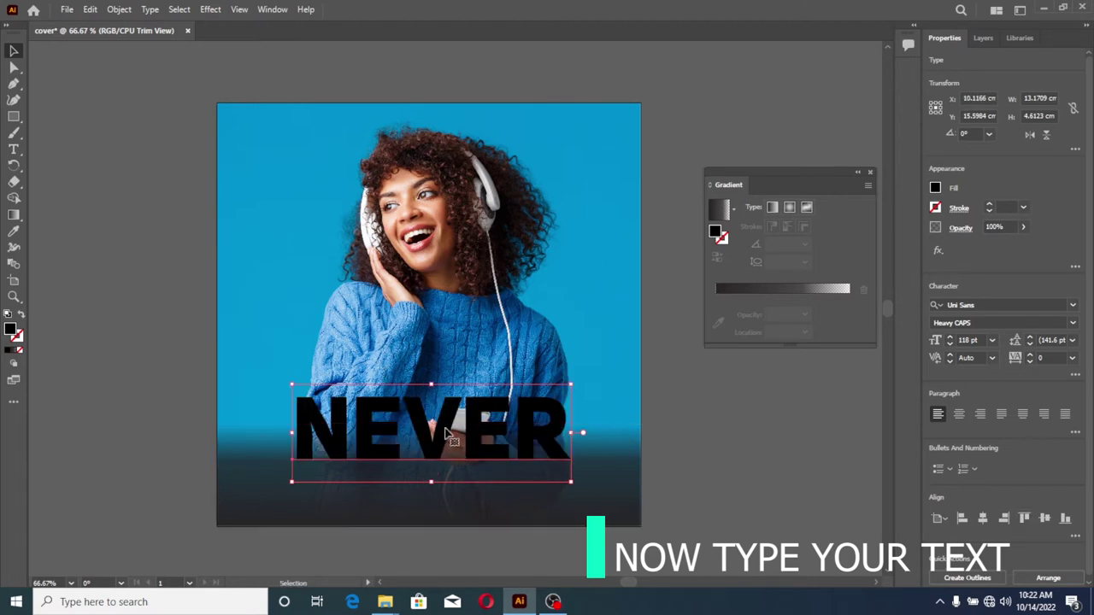
Step: Give the NEVER text a white fill from the swatches
left_click(935, 188)
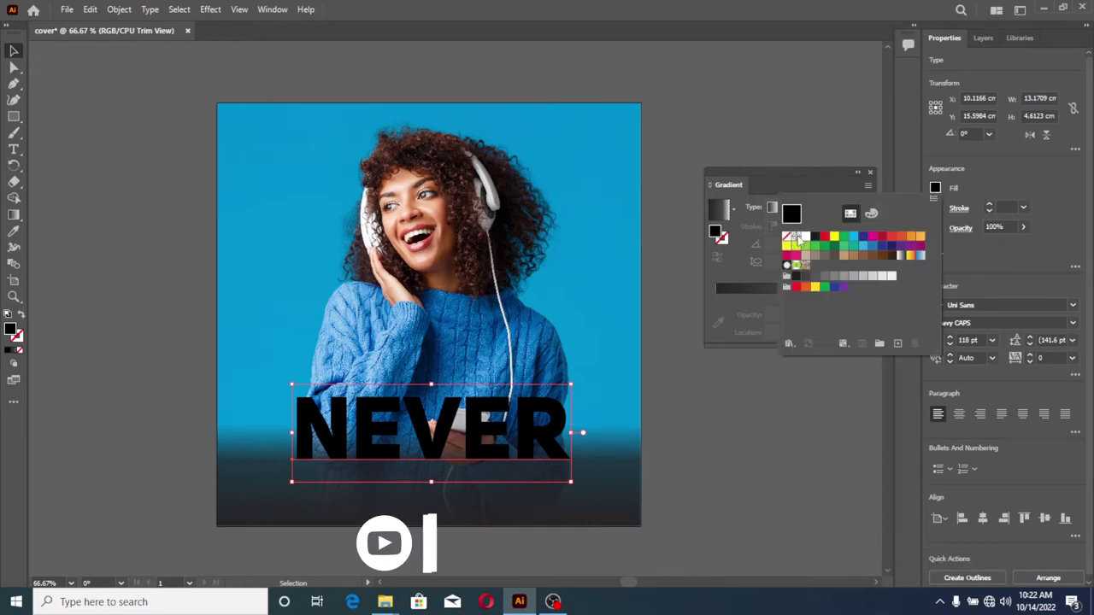
left_click(797, 237)
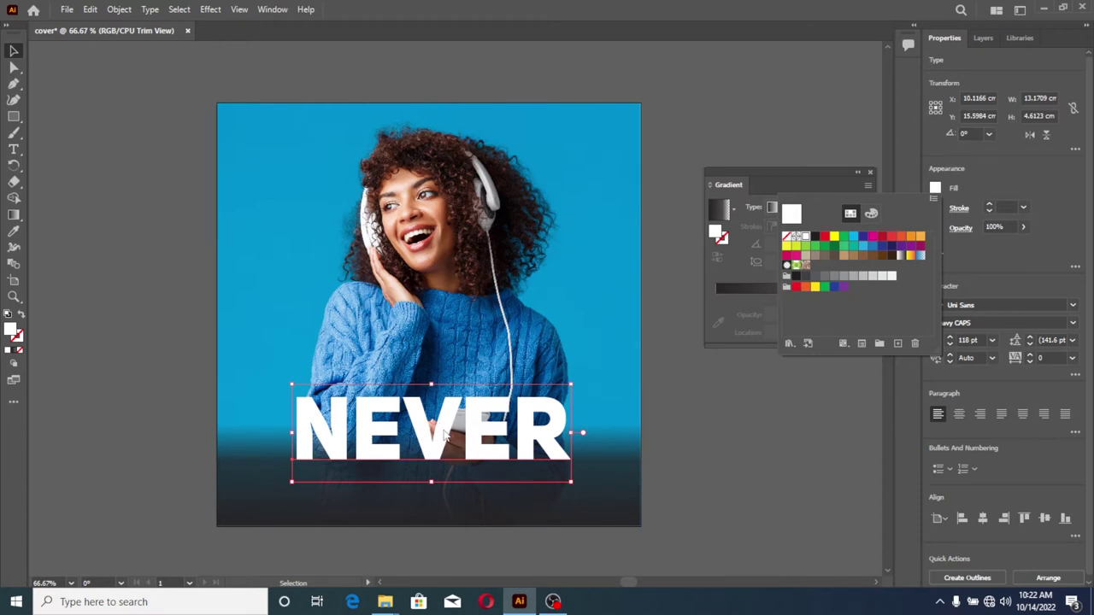
left_click(444, 434)
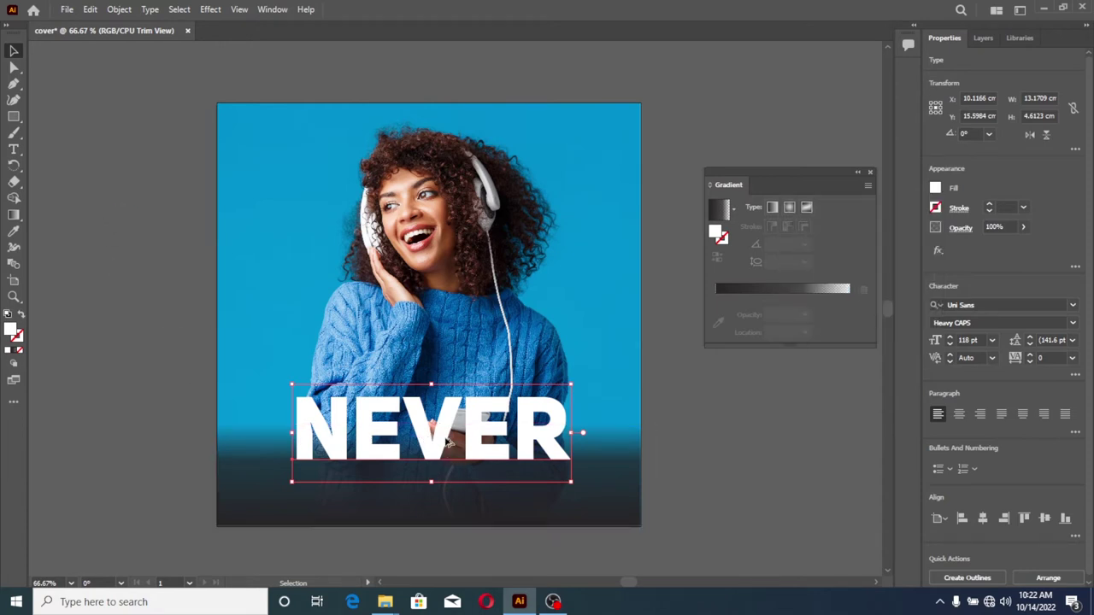
Step: Alt-drag a copy of NEVER directly below it and retype the copy as GIVE UP
left_click_drag(445, 451, 442, 510, "alt")
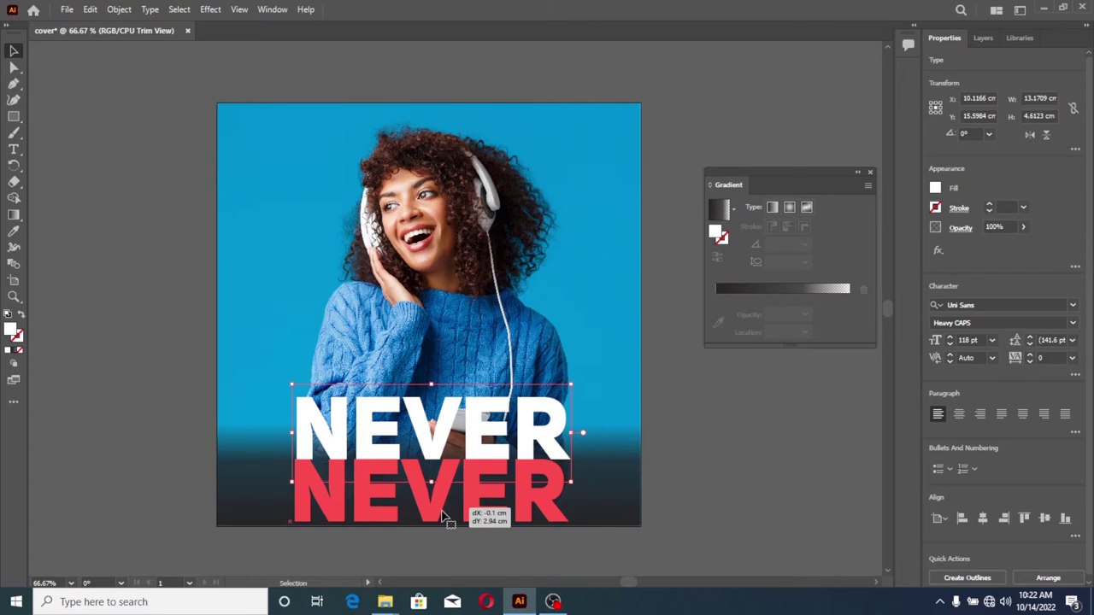
key("t")
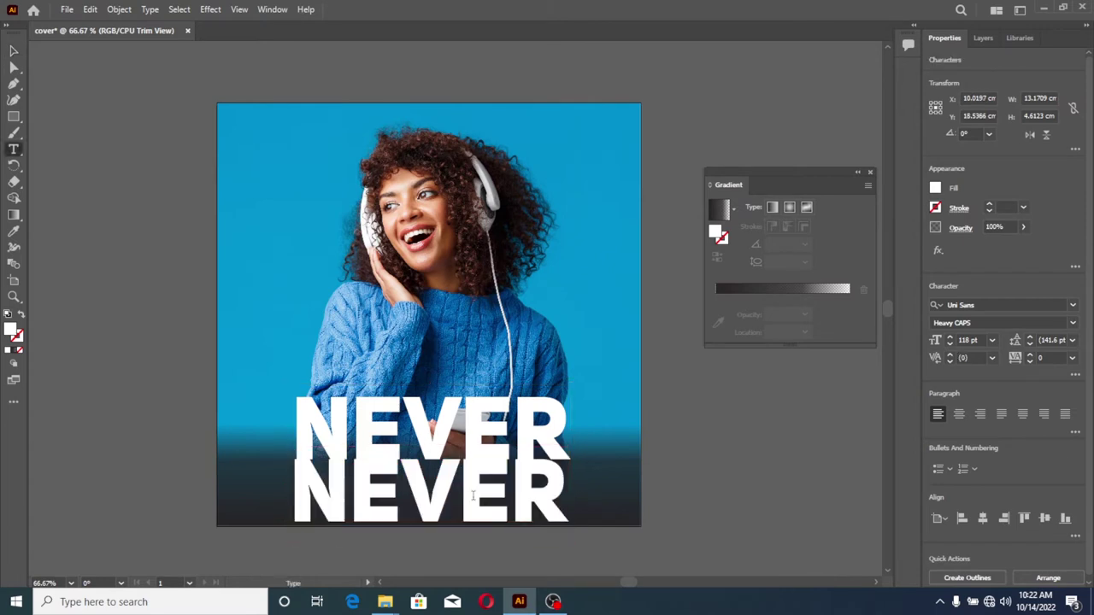
double_click(475, 494)
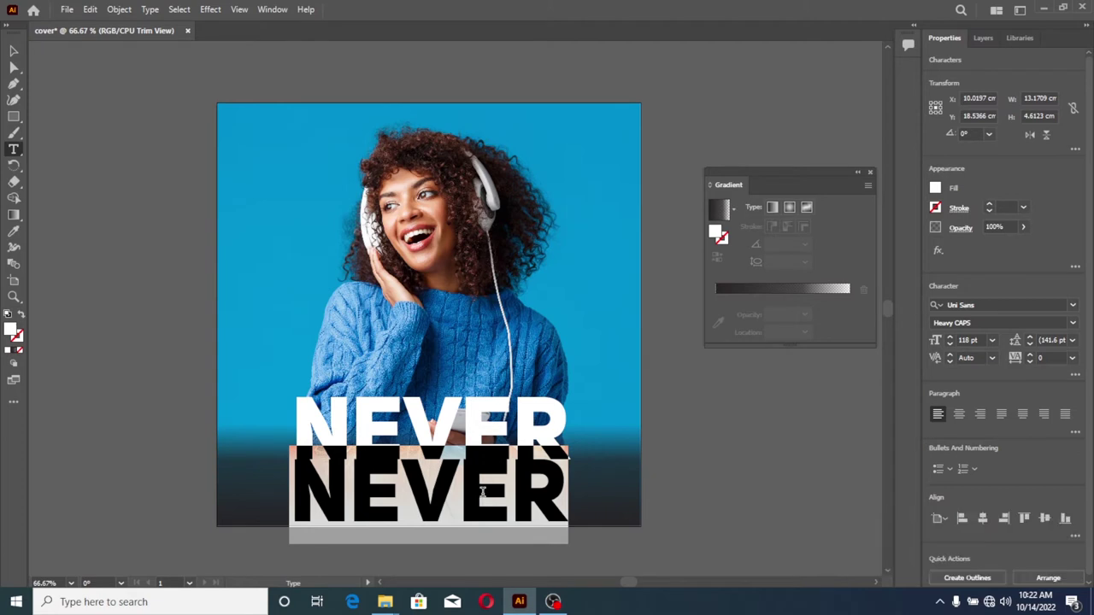
type("GI")
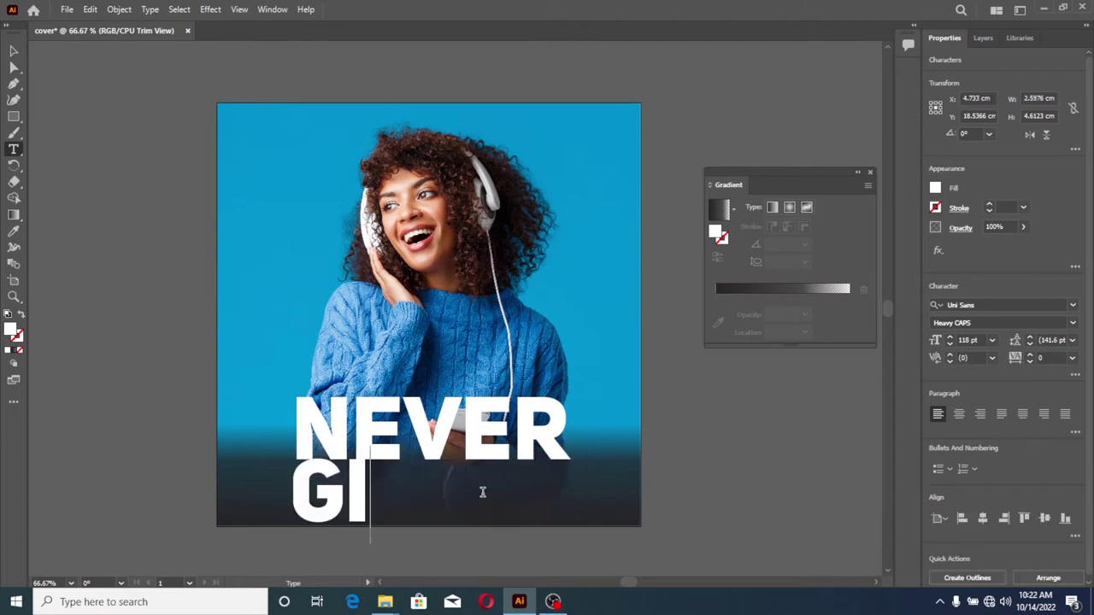
type("VE")
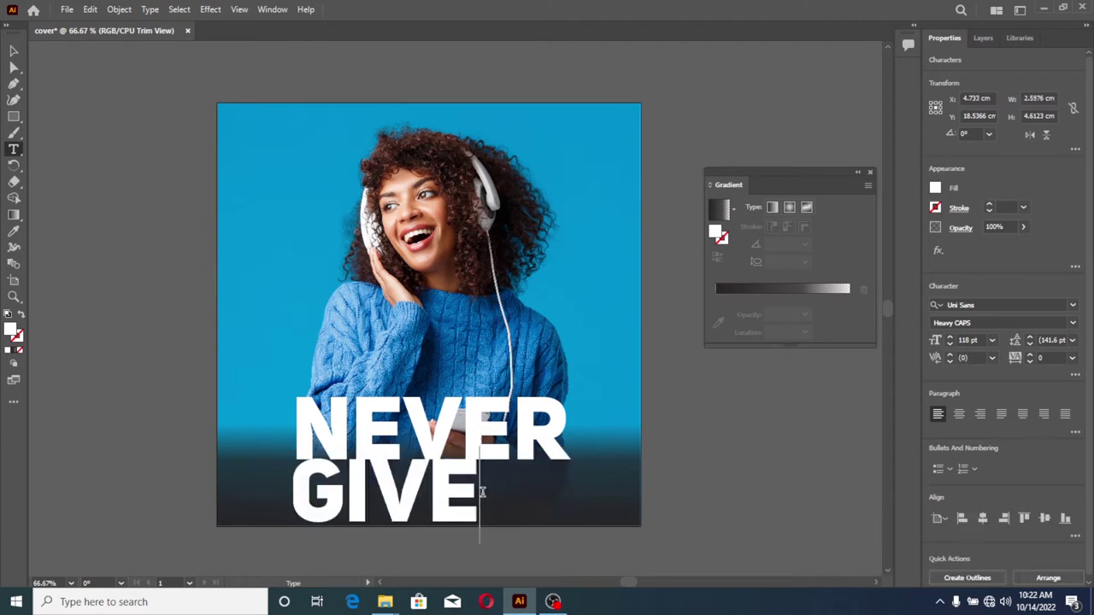
type(" U")
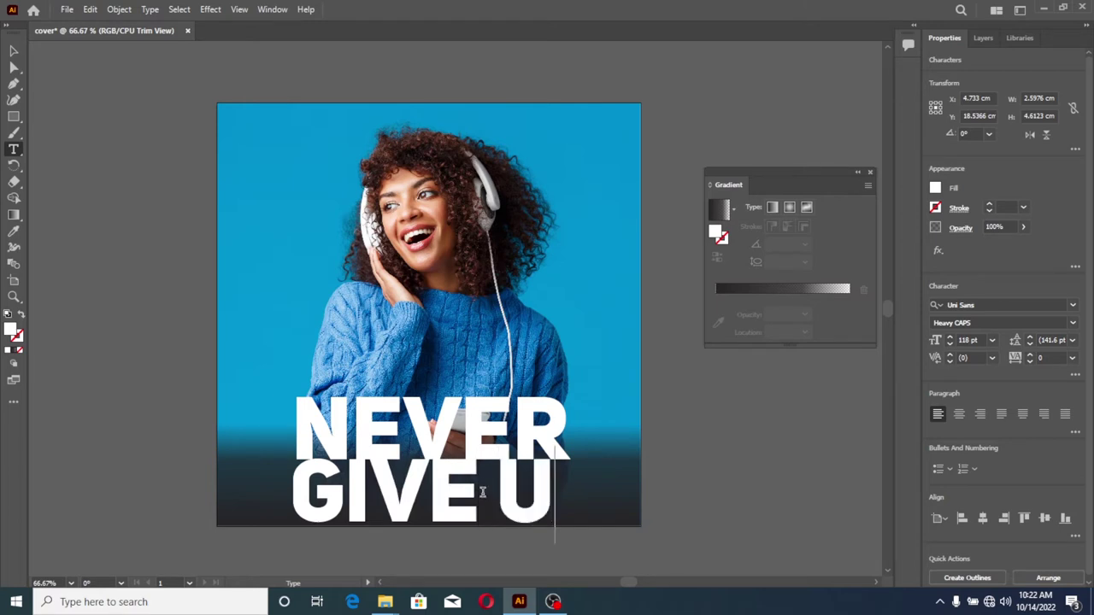
type("P")
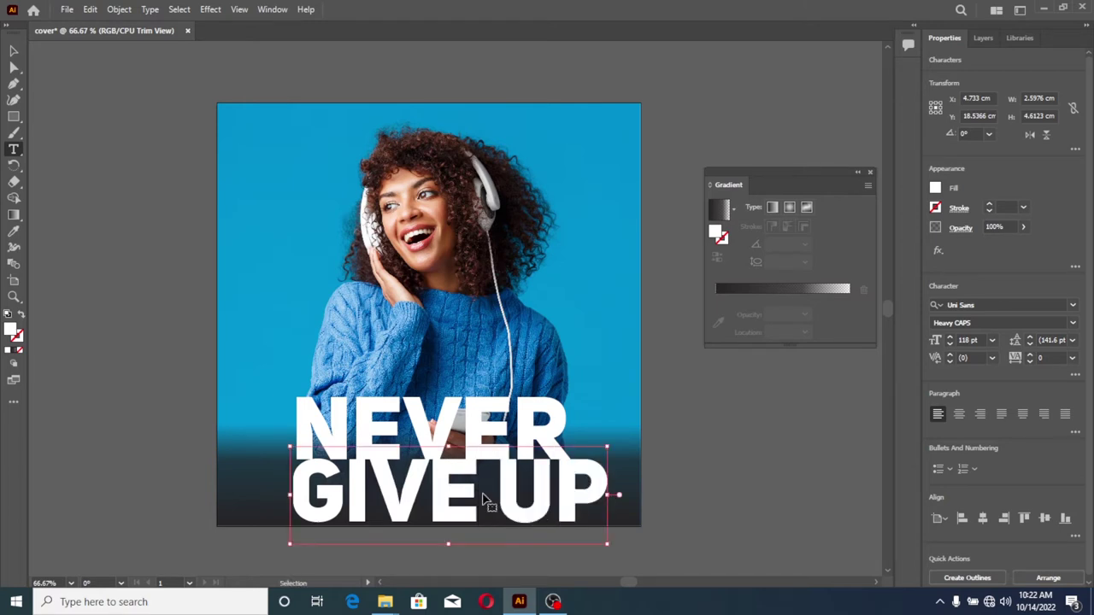
key("ctrl+a")
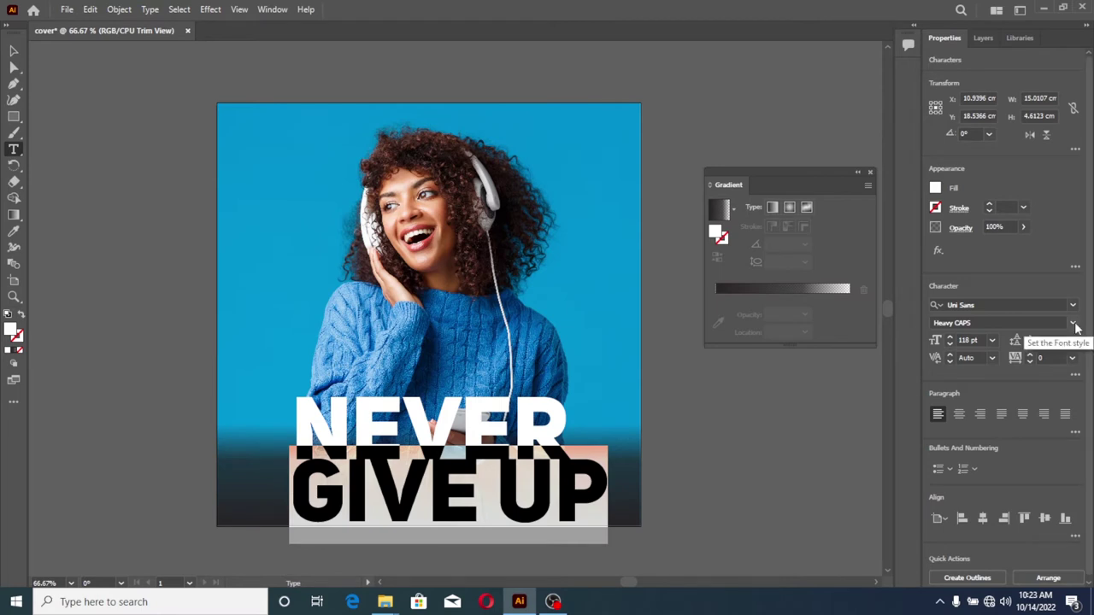
Step: Set GIVE UP to Uni Sans Thin CAPS and shrink it to 58 pt
left_click(1075, 324)
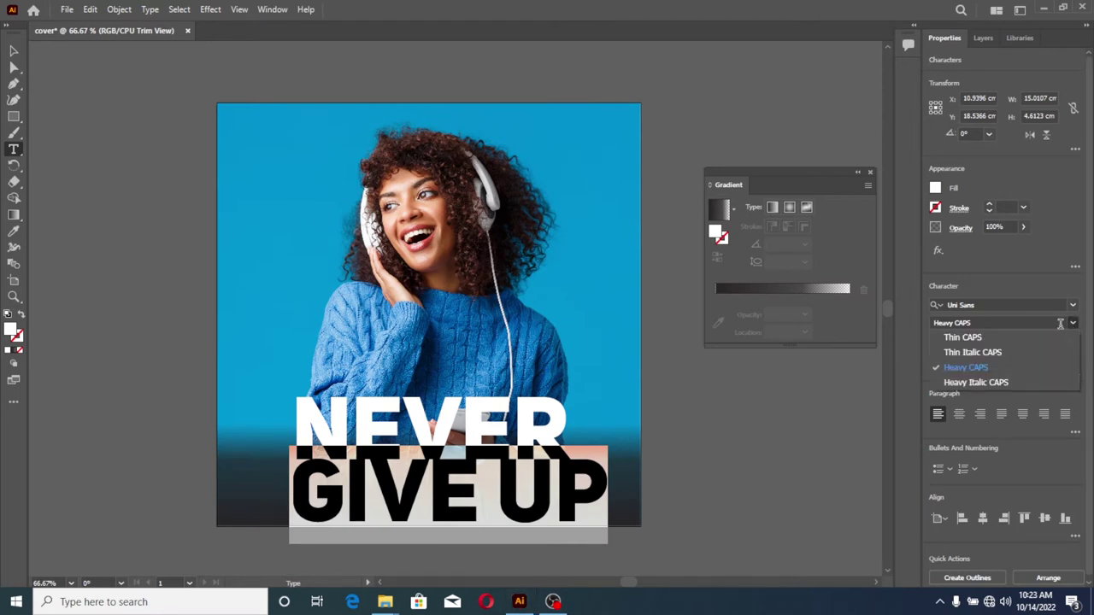
left_click(975, 339)
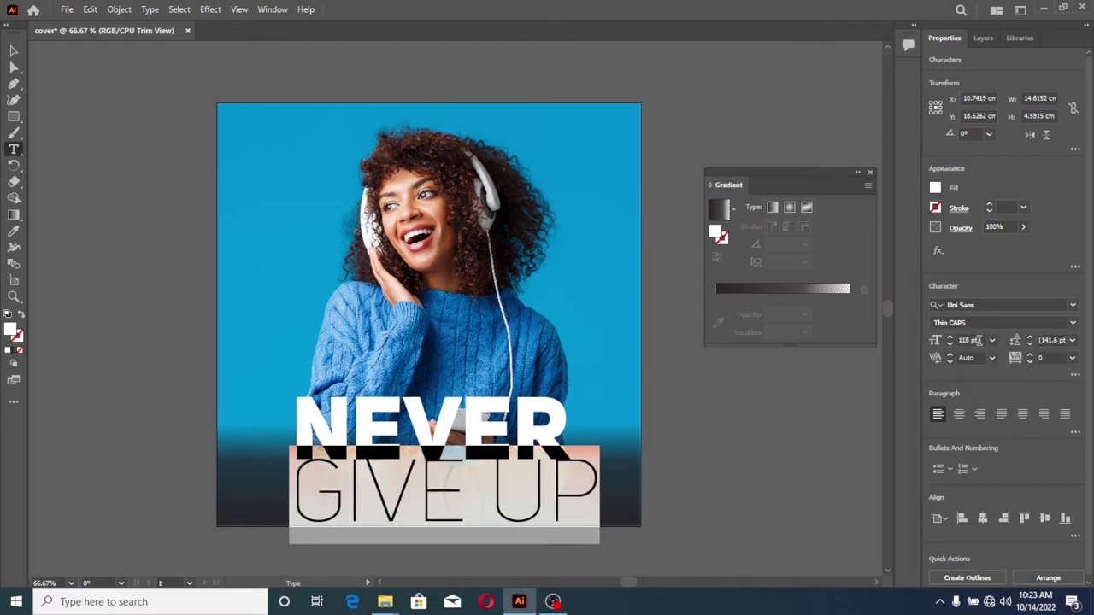
left_click(950, 344)
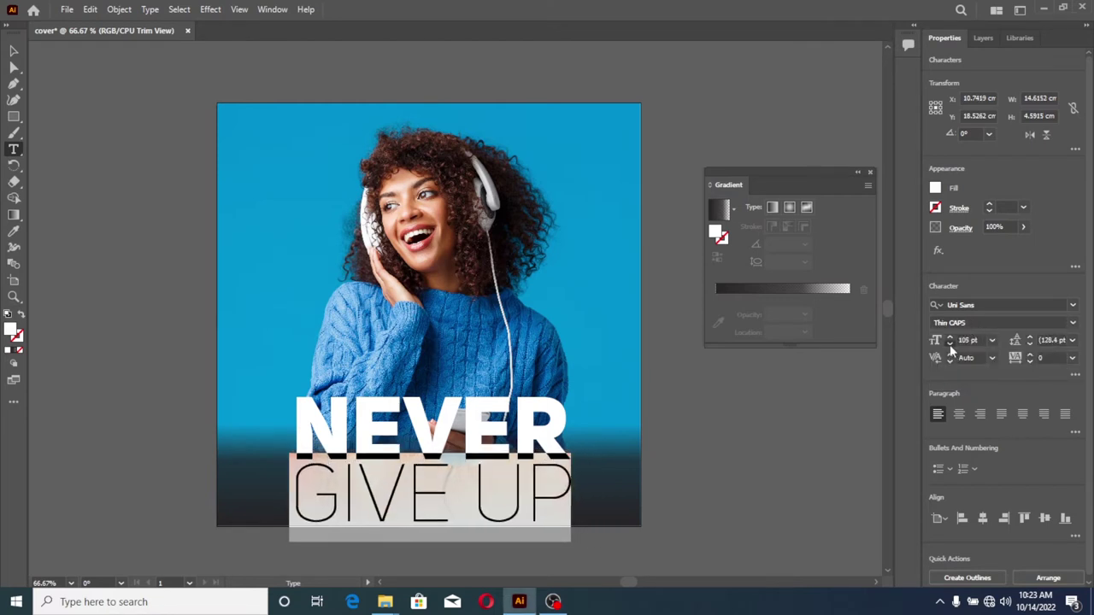
left_click(950, 344)
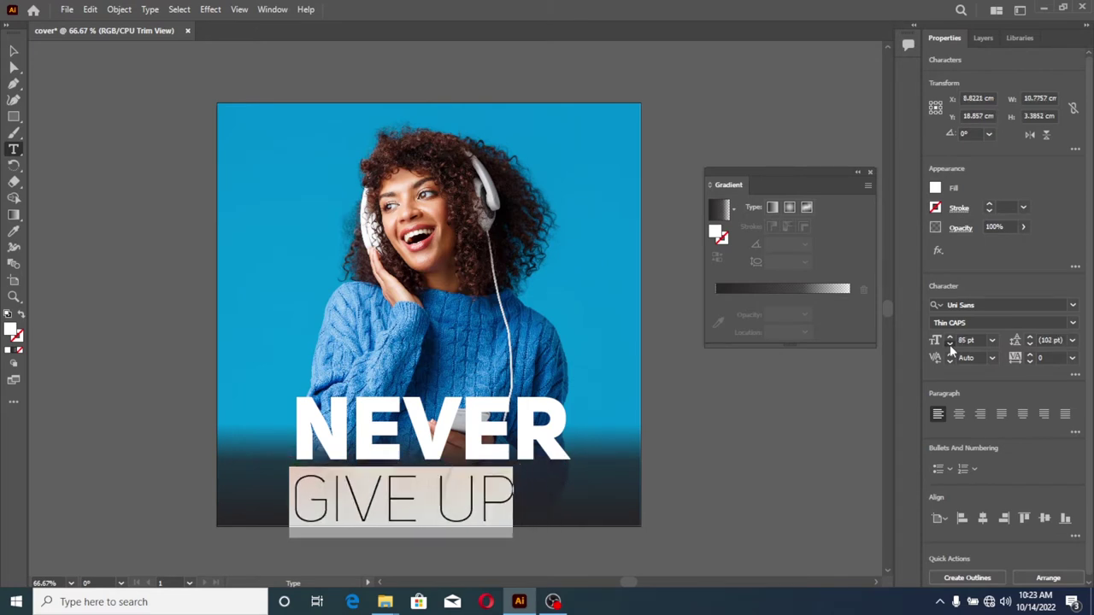
left_click(950, 345)
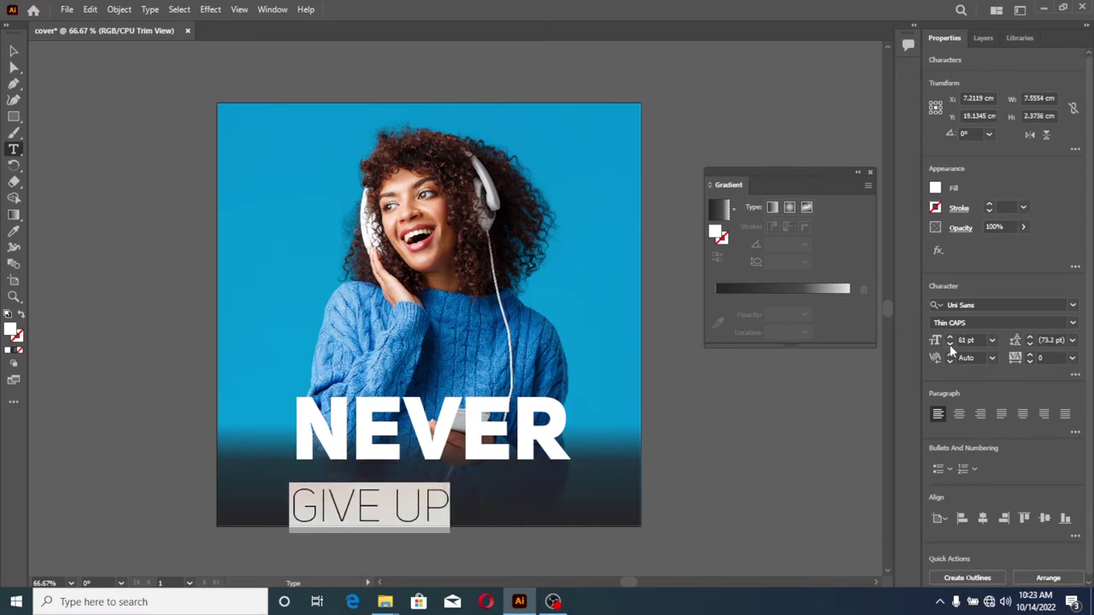
left_click(950, 345)
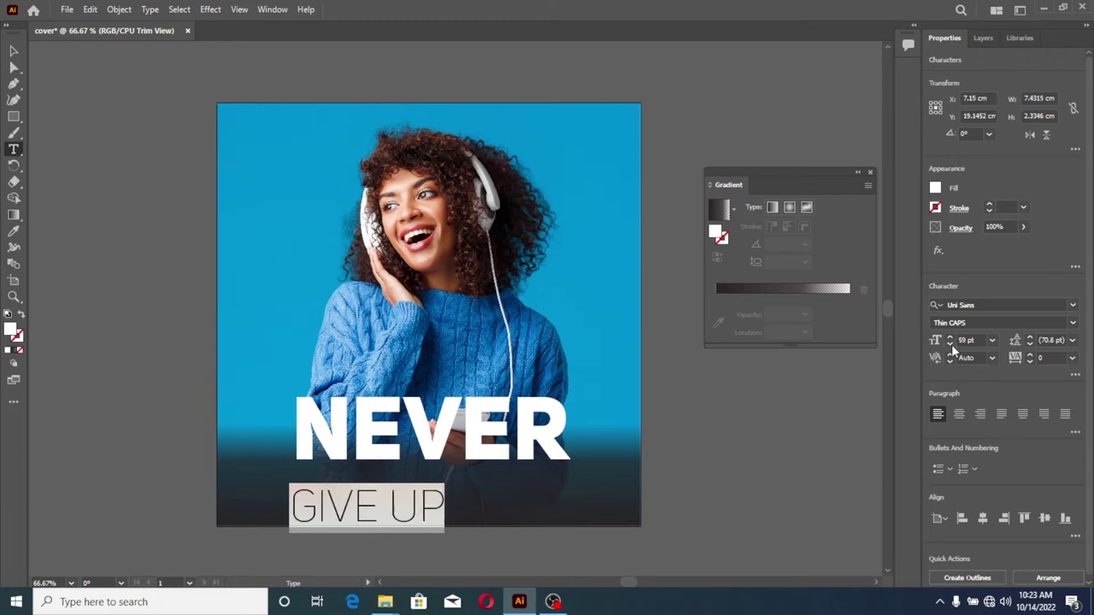
left_click(950, 345)
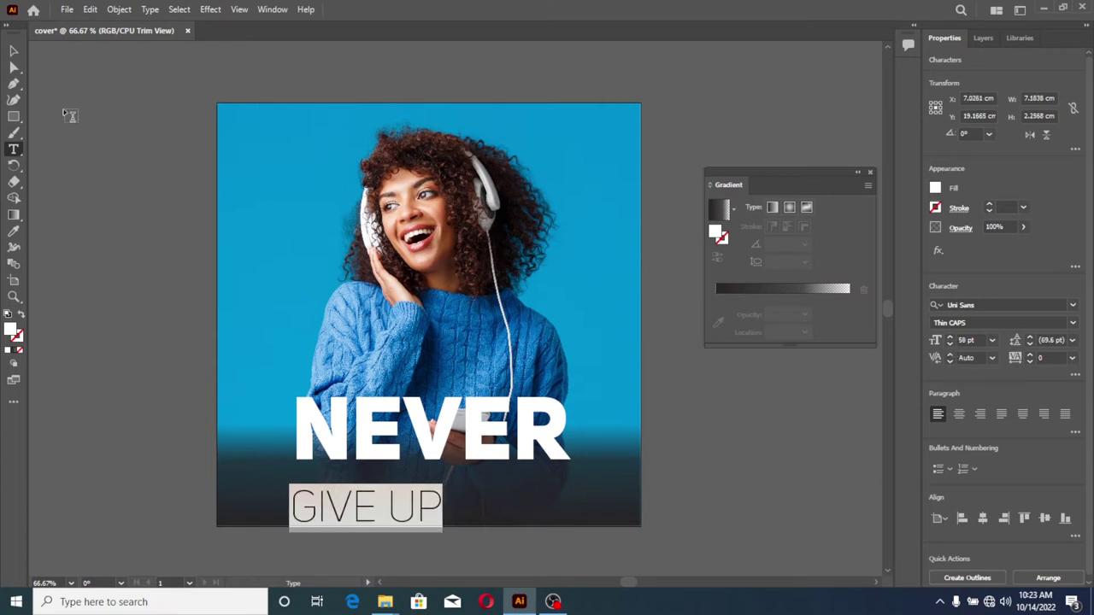
left_click(13, 53)
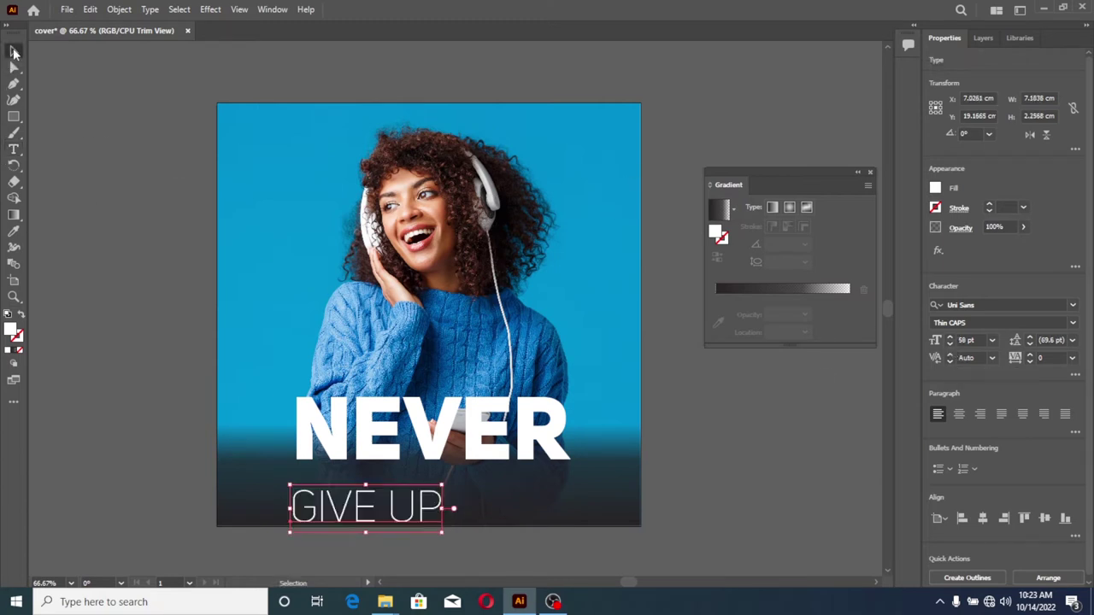
Step: Right-align GIVE UP with NEVER and nudge it up three steps under the headline
left_click(436, 440, "shift")
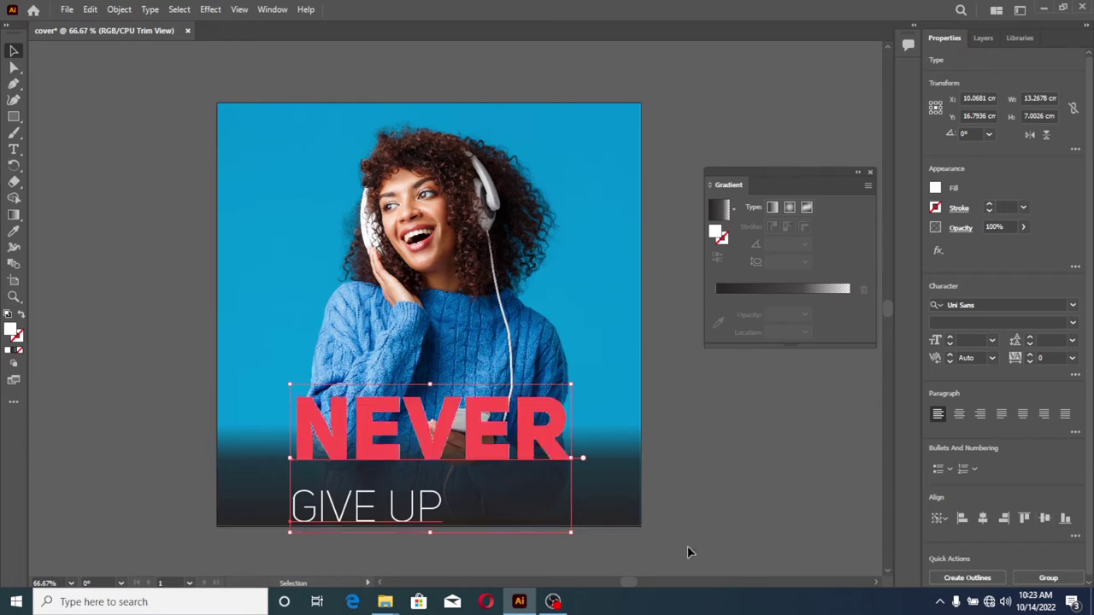
left_click(1005, 519)
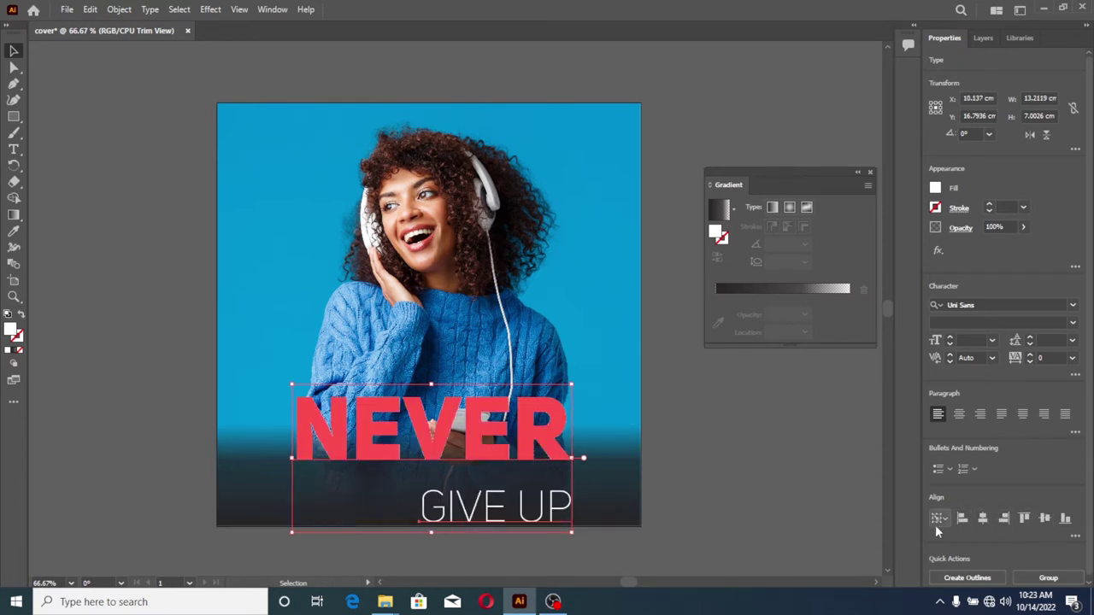
left_click(560, 511)
mouse_move(518, 602)
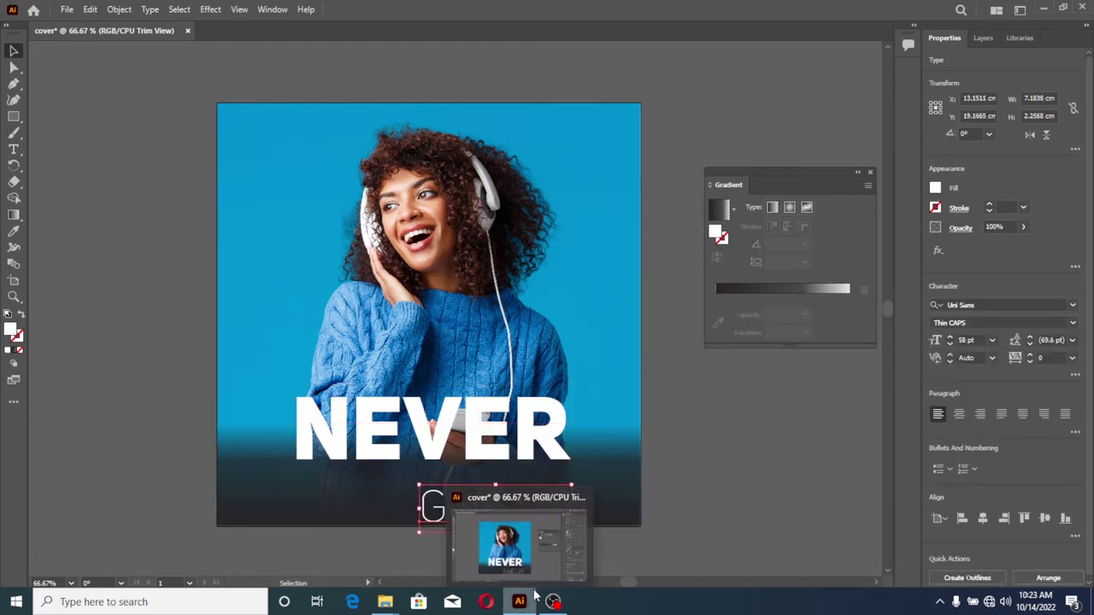
key("Up")
key("Up")
key("Up")
key("Up")
key("Up")
key("Up")
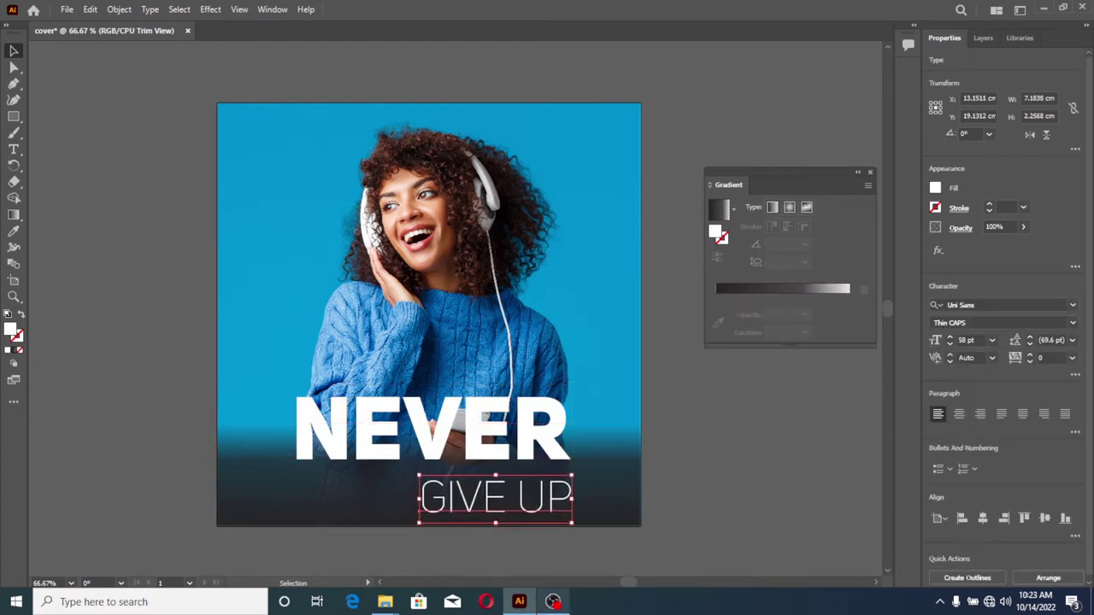
key("Up")
key("Up")
key("Up")
key("Up")
key("Up")
key("Up")
key("Up")
key("Up")
key("Up")
key("Up")
key("Up")
key("Up")
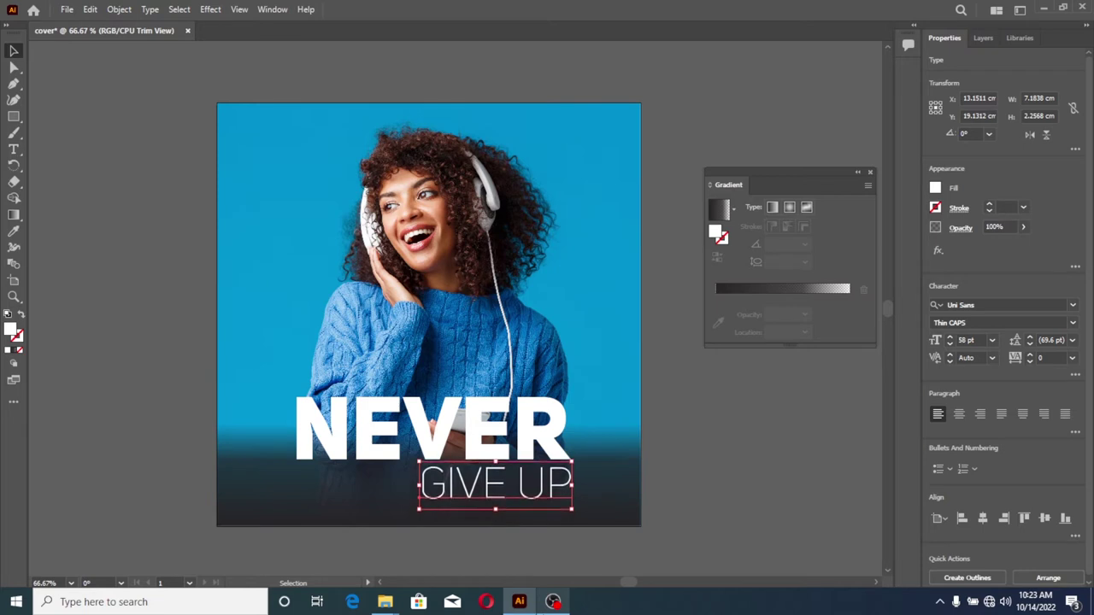
key("Up")
key("Up")
key("Up")
key("Up")
key("Up")
key("Up")
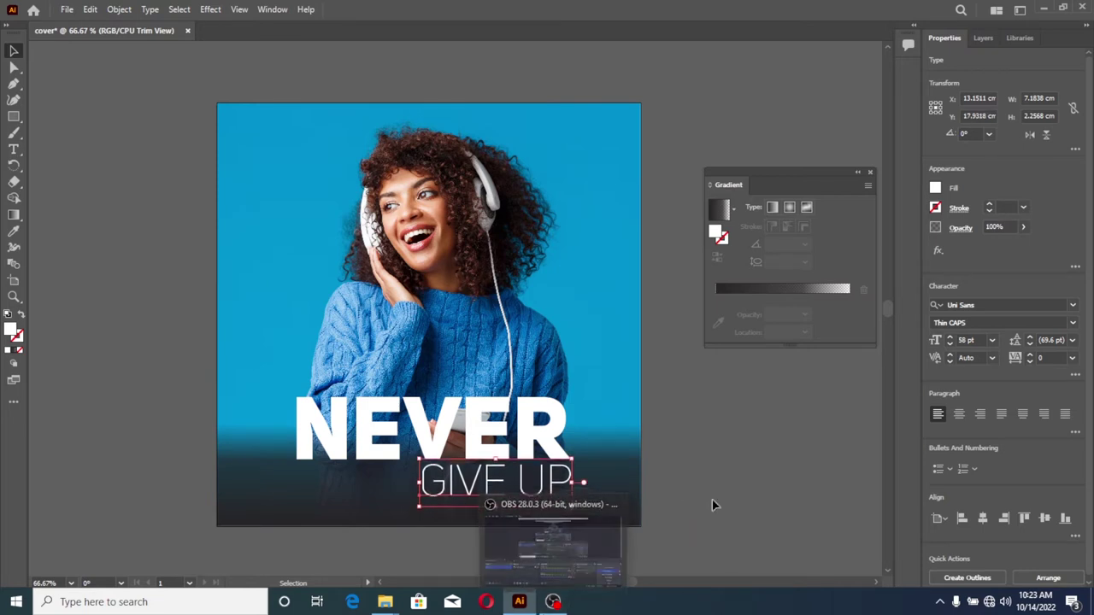
left_click(712, 505)
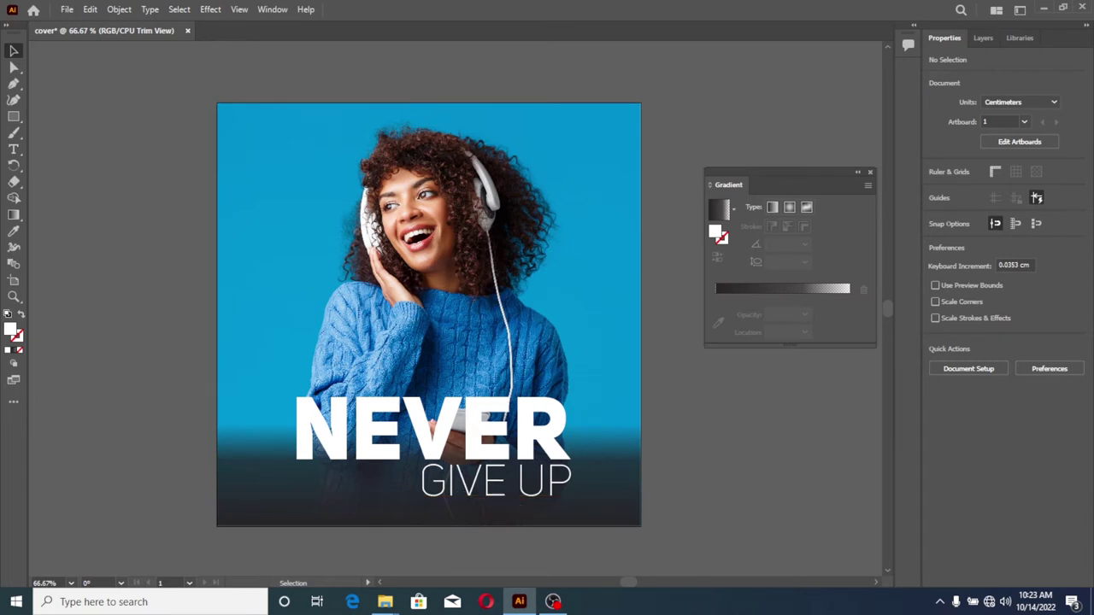
Step: Draw a text frame along the cover's bottom, clear the placeholder, and set the font to Example
left_click(14, 150)
left_click_drag(254, 511, 518, 467)
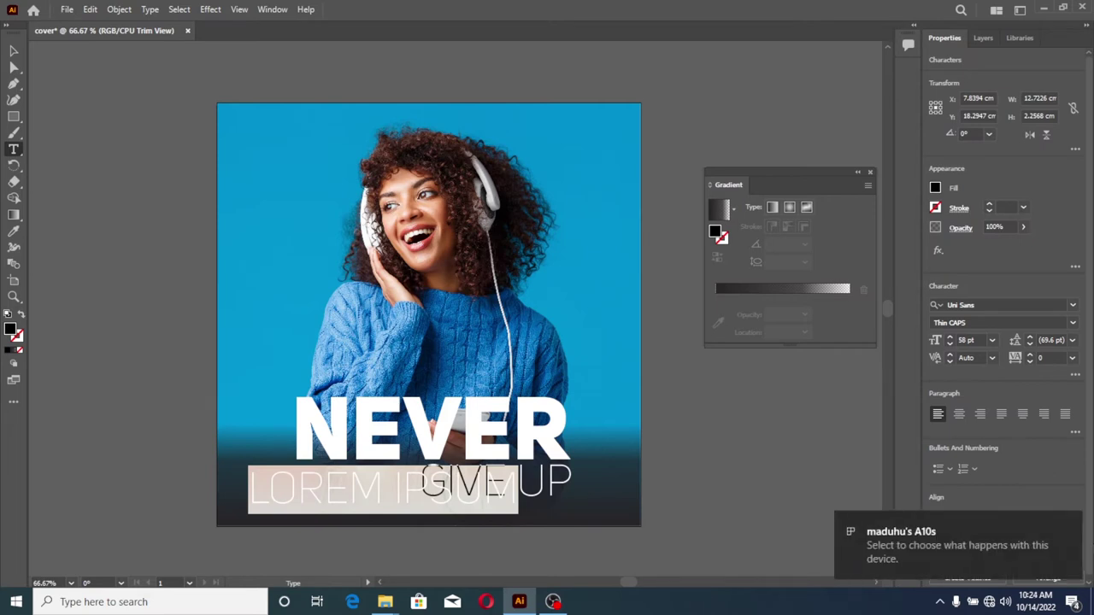
key("BackSpace")
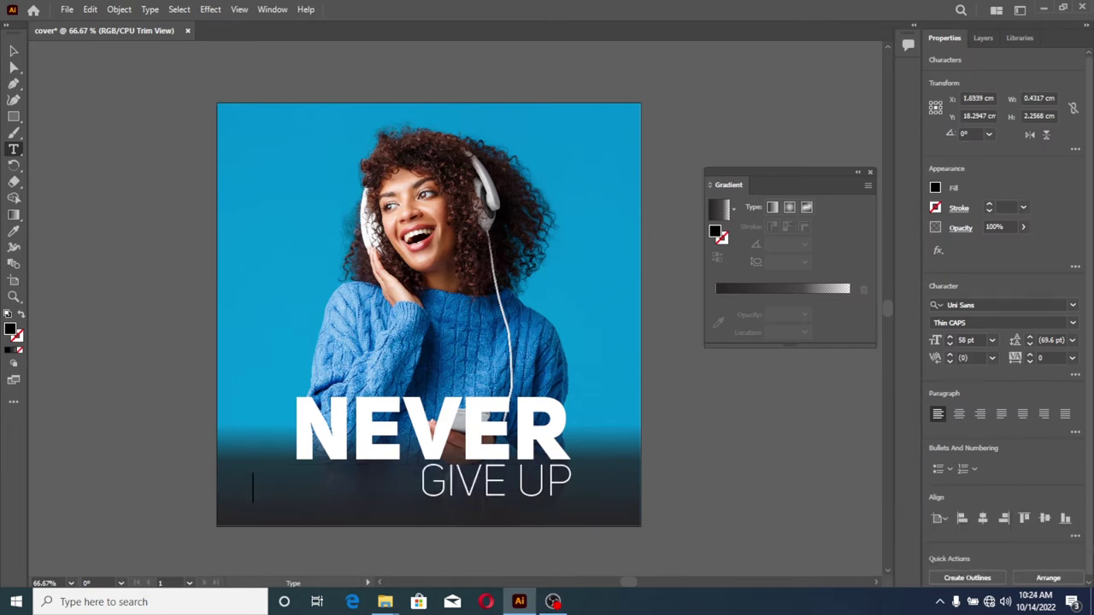
key("BackSpace")
left_click(1073, 305)
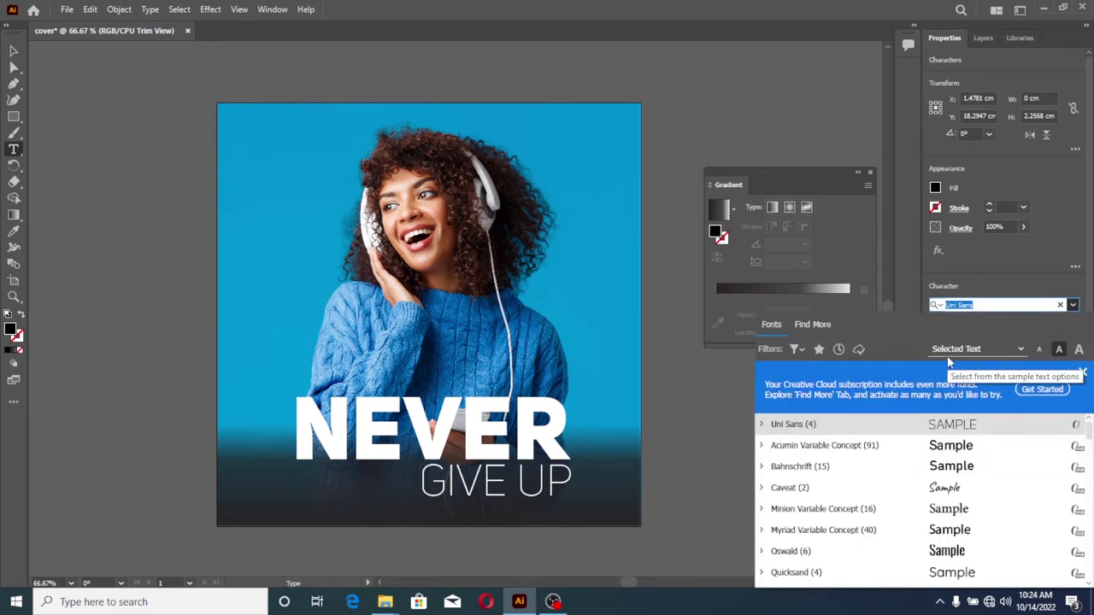
type("Example")
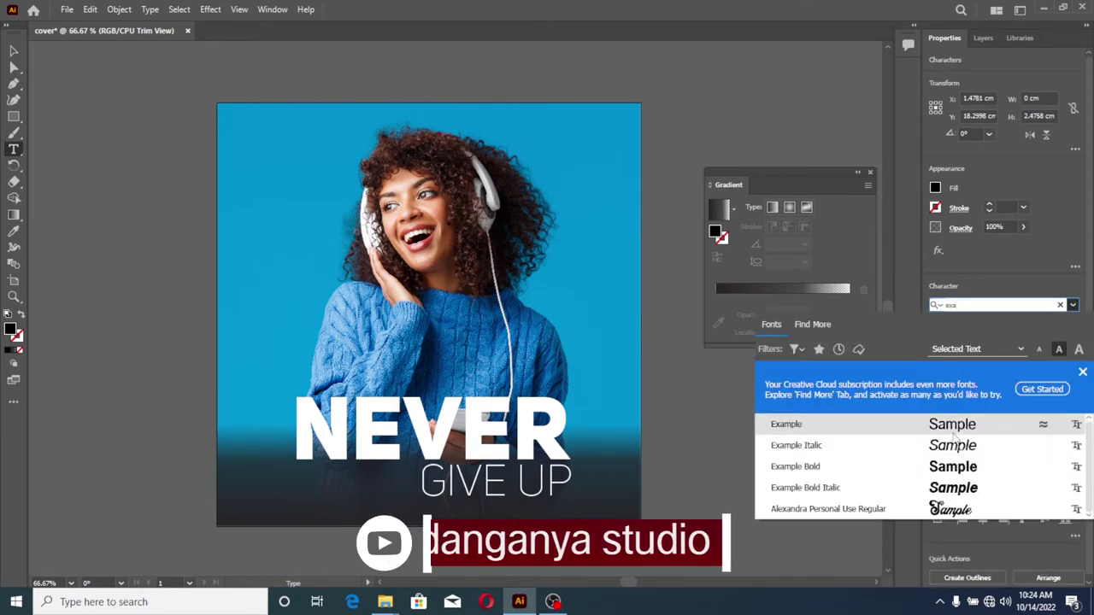
key("Return")
Step: Type the studio's social handle into the frame and select all of it
type("i ")
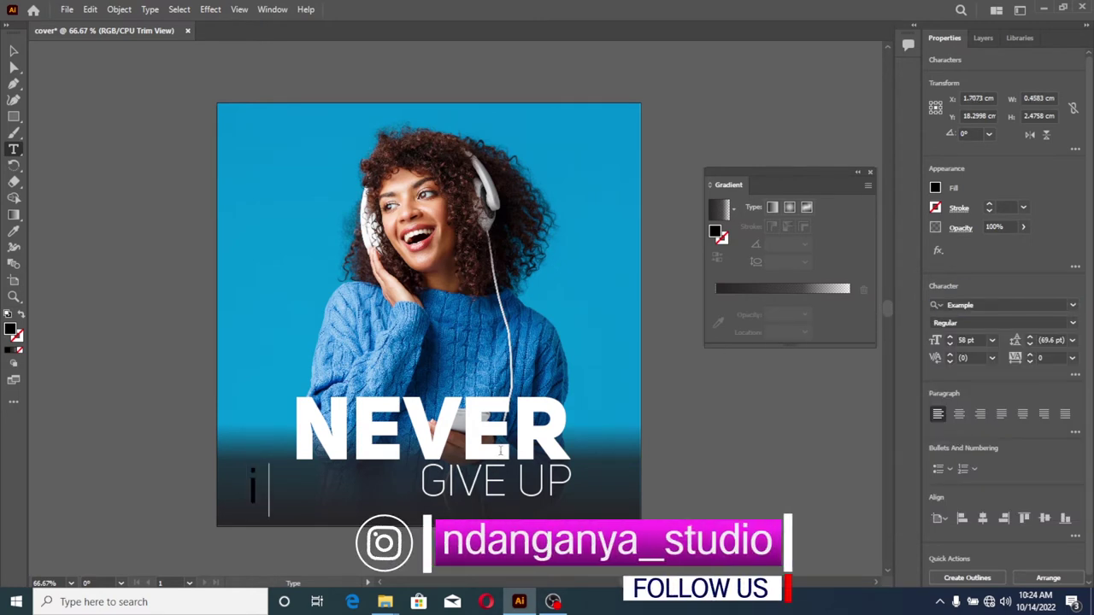
type("nda")
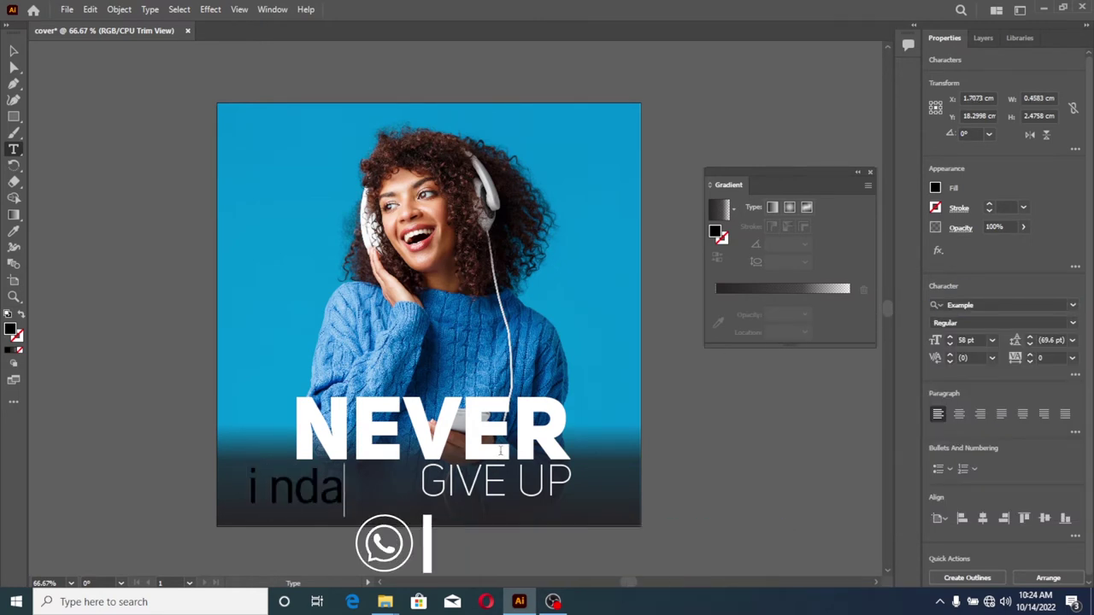
type("nganya")
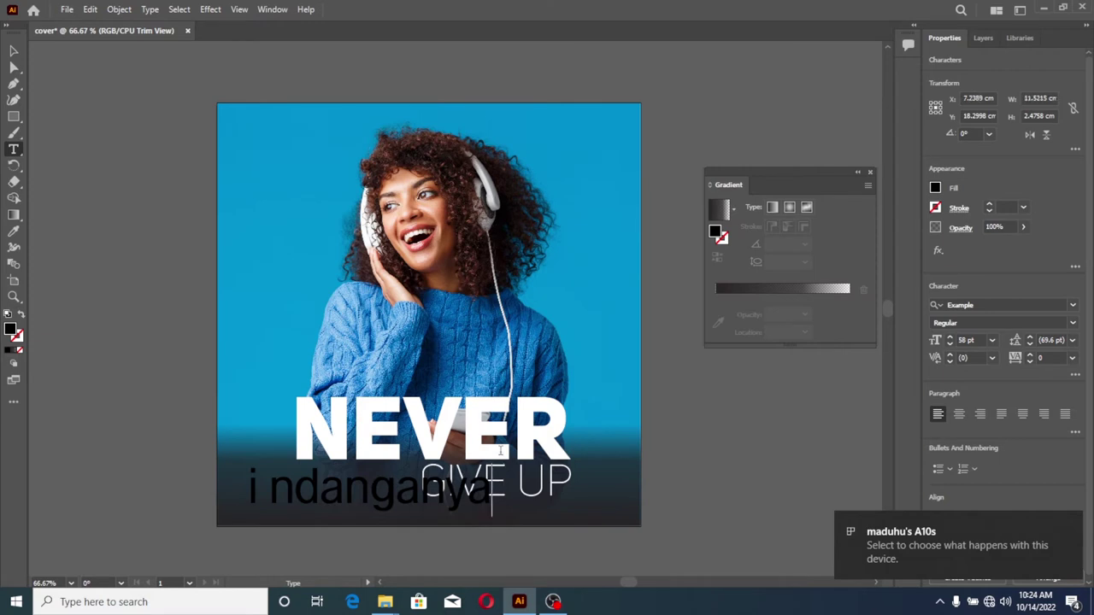
type("_ s")
key("BackSpace")
key("BackSpace")
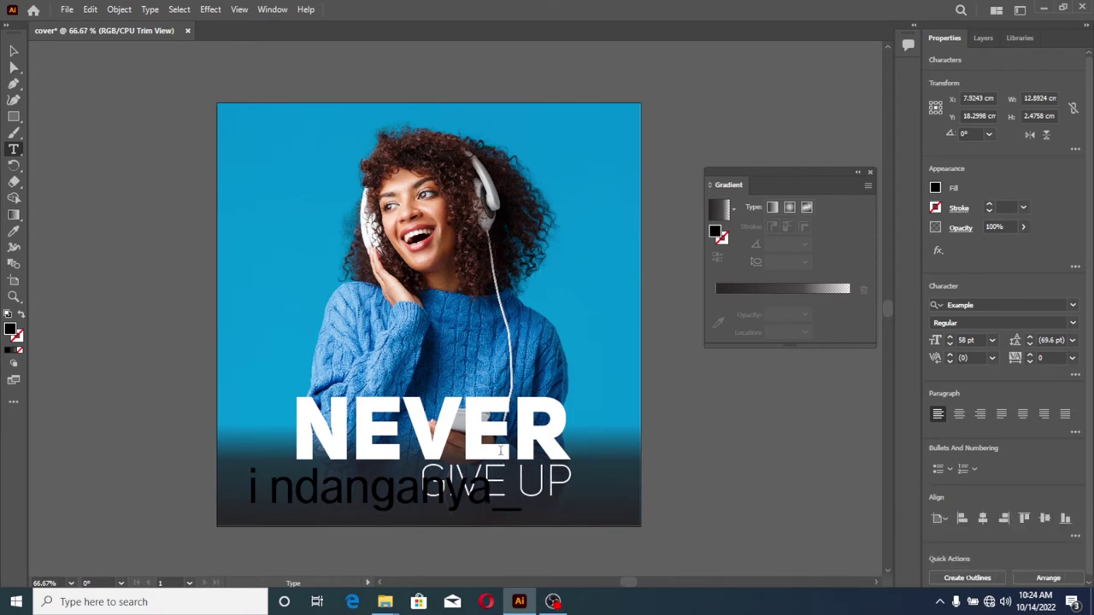
type("studio")
key("ctrl+a")
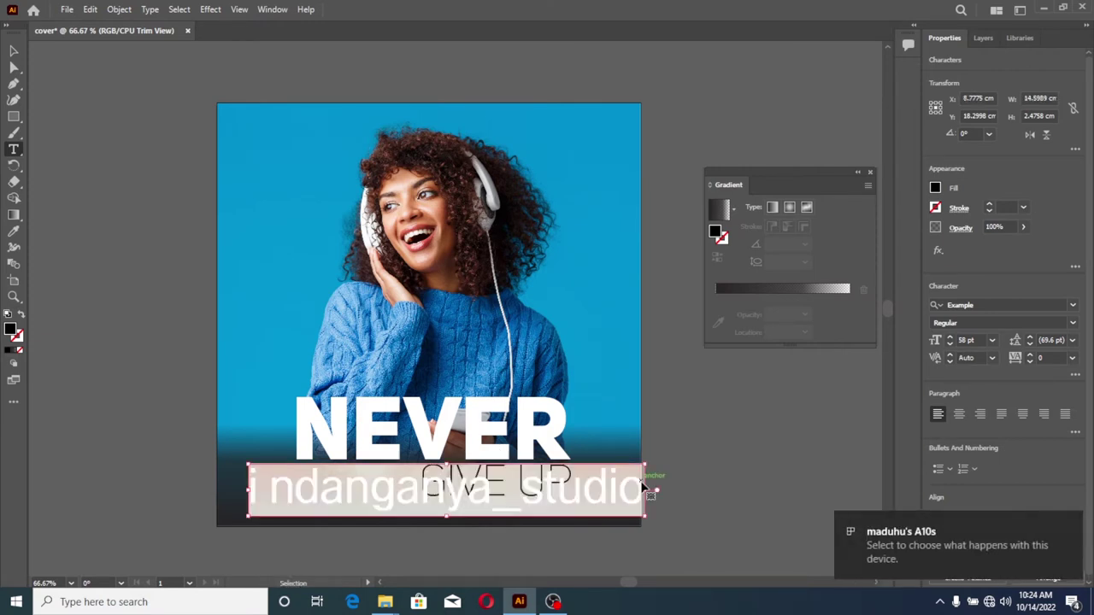
Step: Shrink the handle text to 15 pt and fill it white
left_click(949, 344)
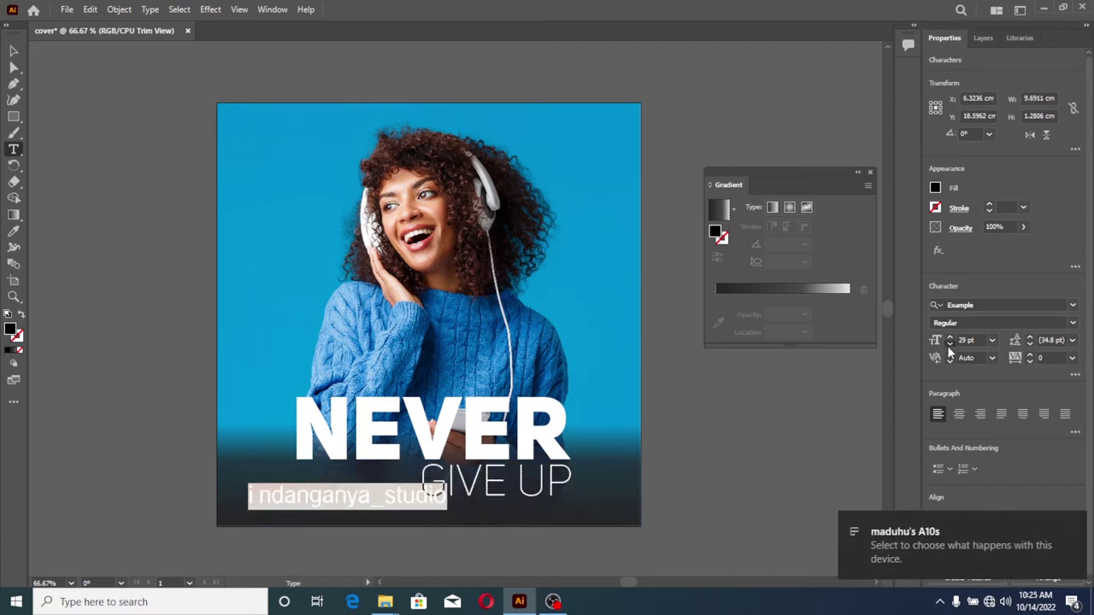
left_click(949, 347)
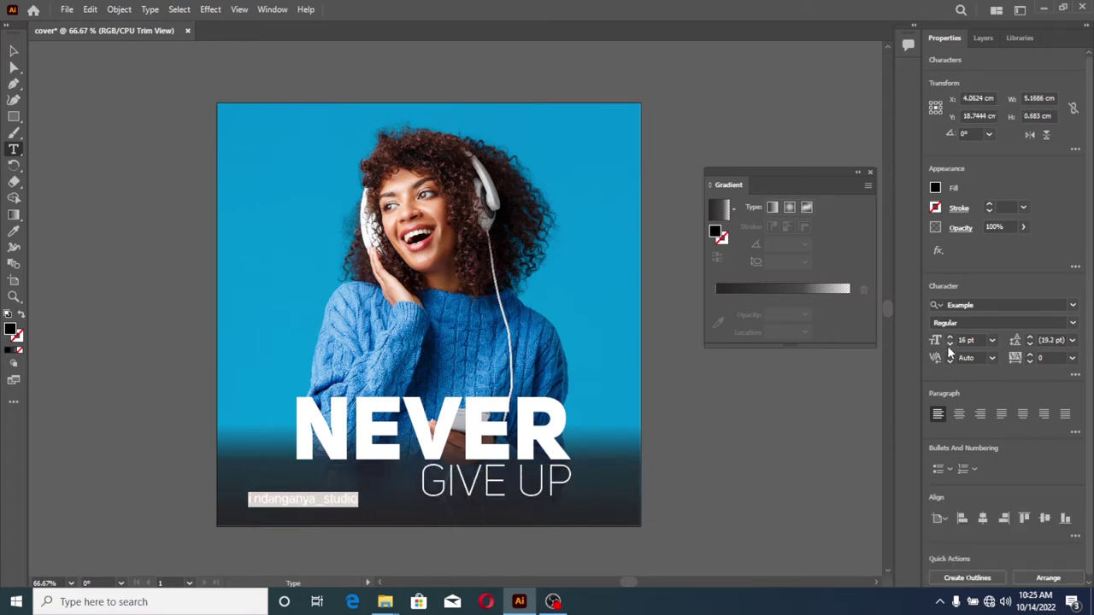
left_click(949, 346)
left_click(936, 189)
left_click(792, 215)
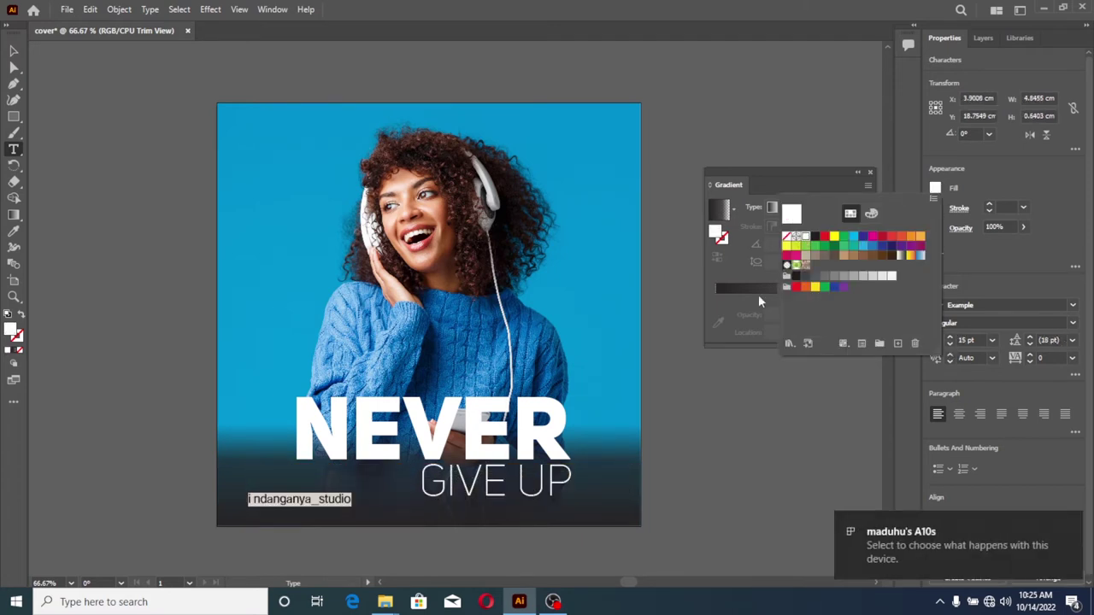
key("Left")
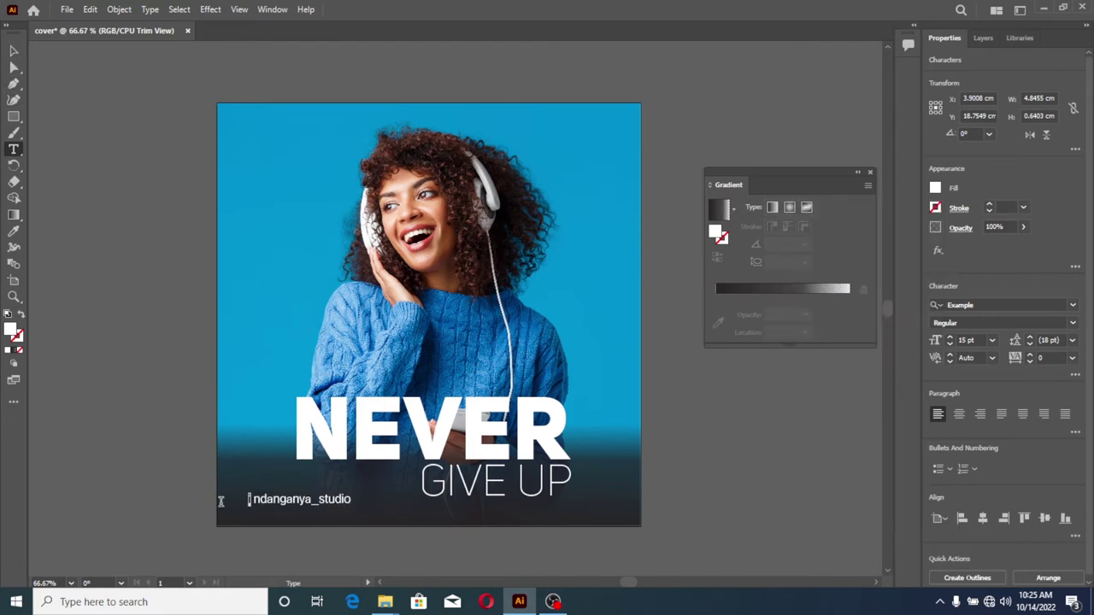
key("ctrl+a")
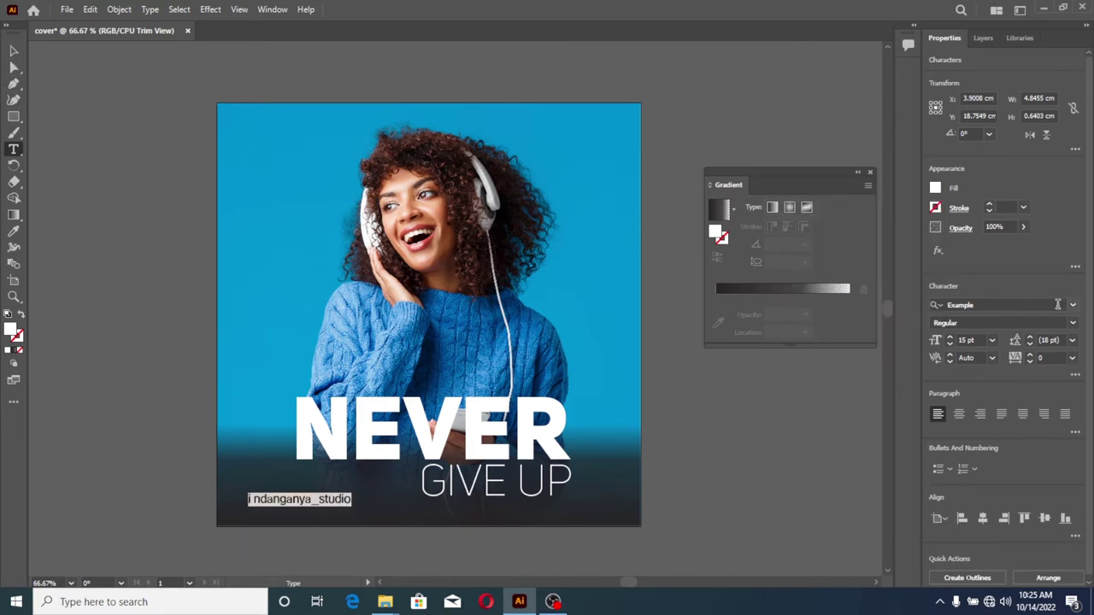
Step: Set the handle in Exo Regular and turn its first character into an Instagram icon using typeecon
left_click(983, 305)
type("Ex")
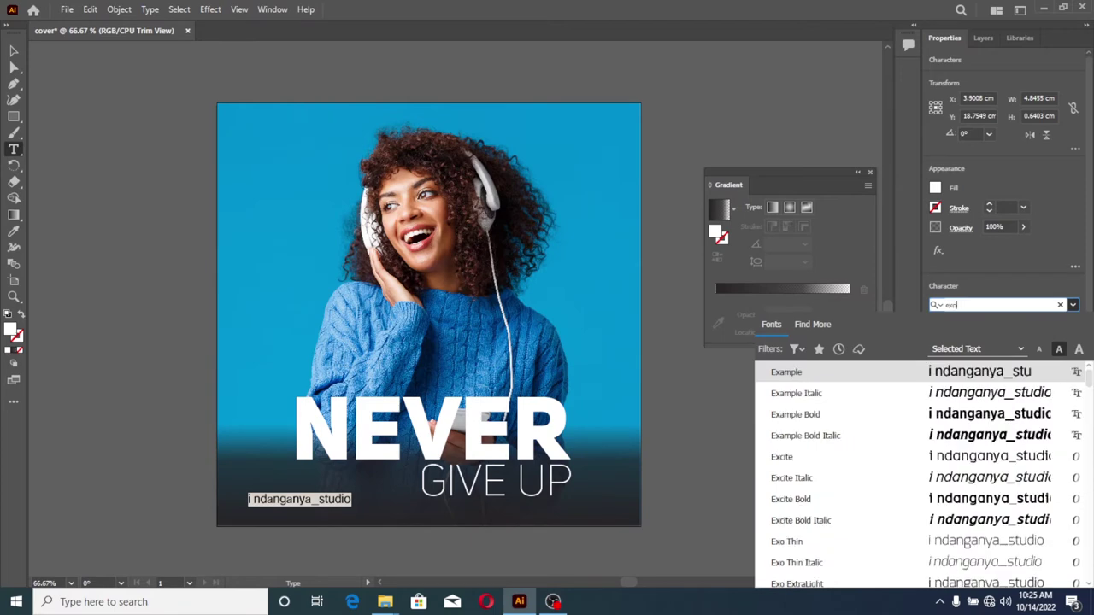
type("o")
left_click(841, 505)
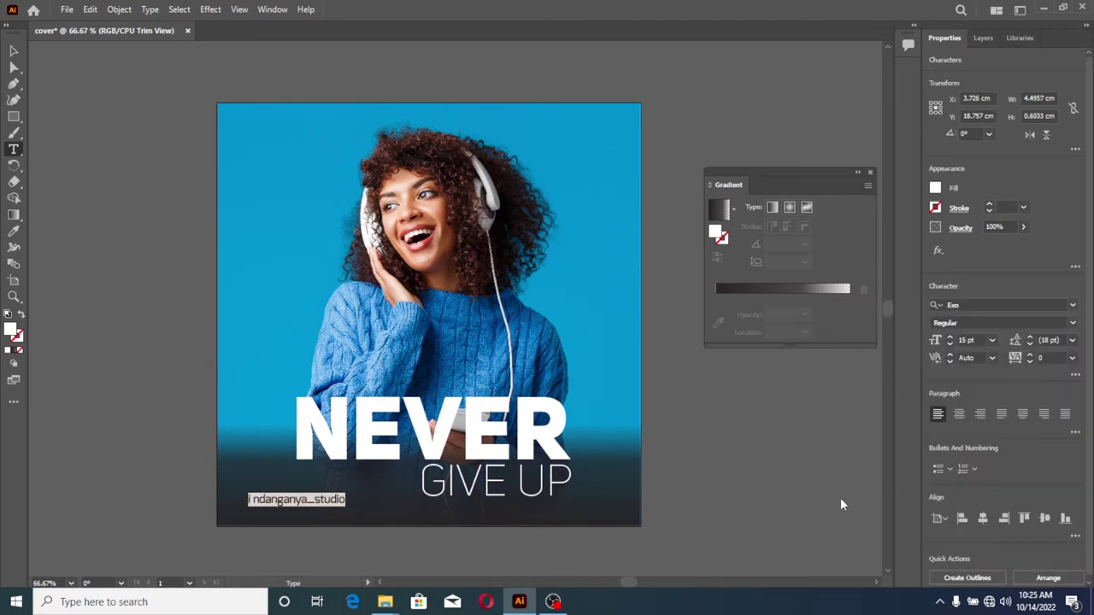
left_click(252, 500)
left_click(1008, 305)
type("typ")
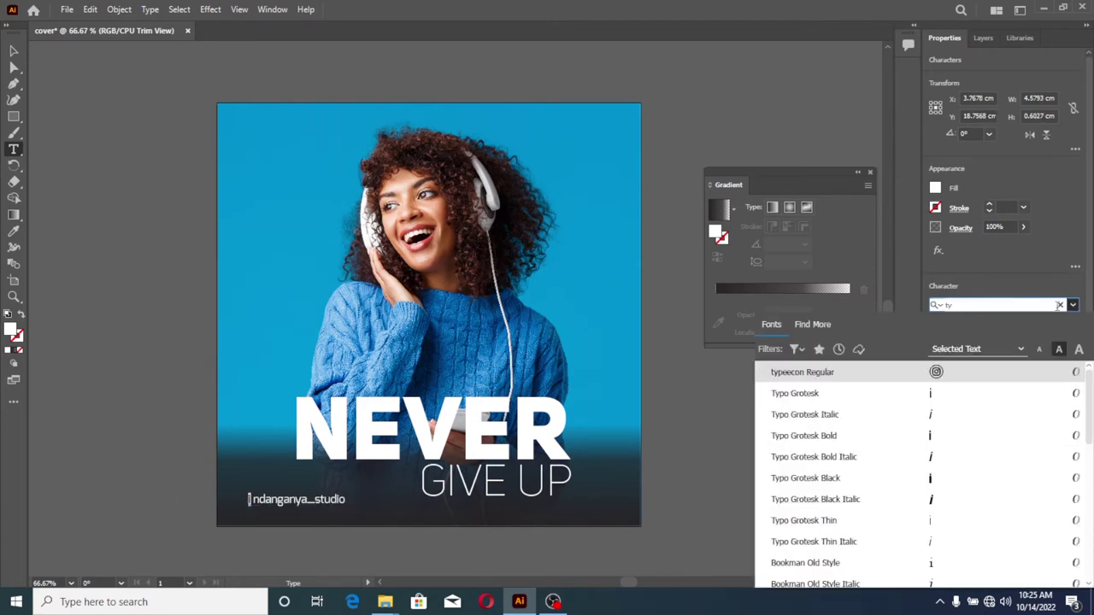
type("eecon")
key("Return")
key("Escape")
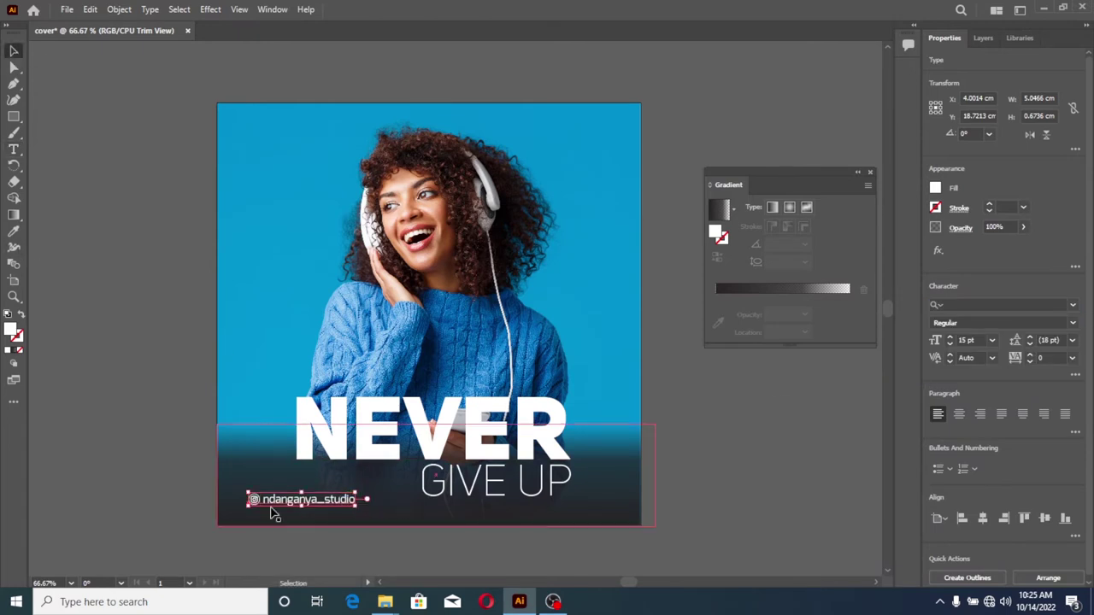
Step: Place a copy of the handle to its right with a Facebook icon and no underscore
left_click_drag(283, 507, 432, 516)
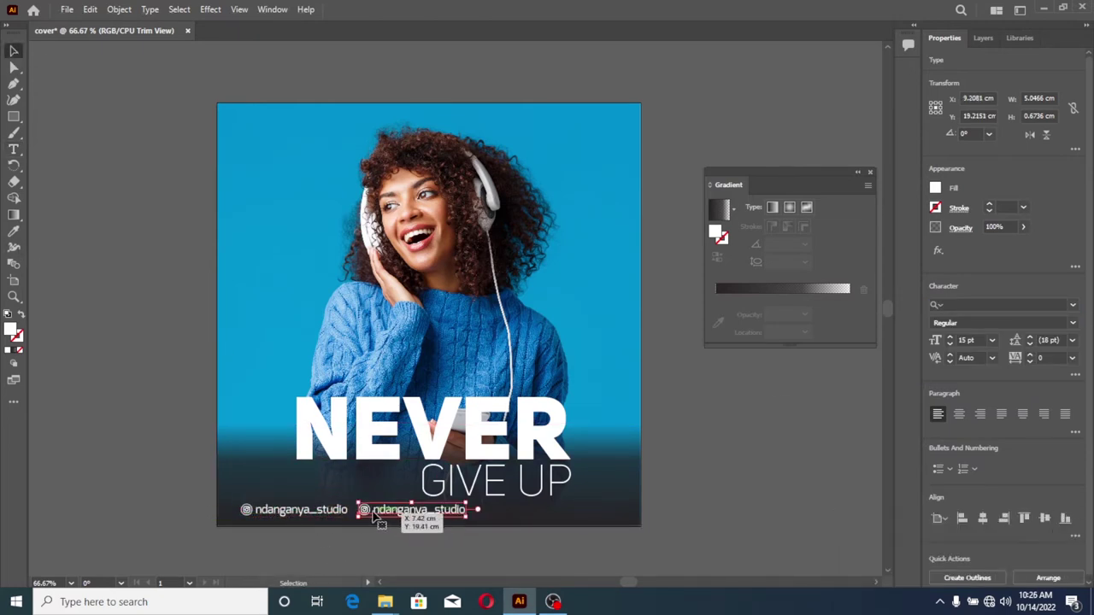
key("t")
left_click(347, 507)
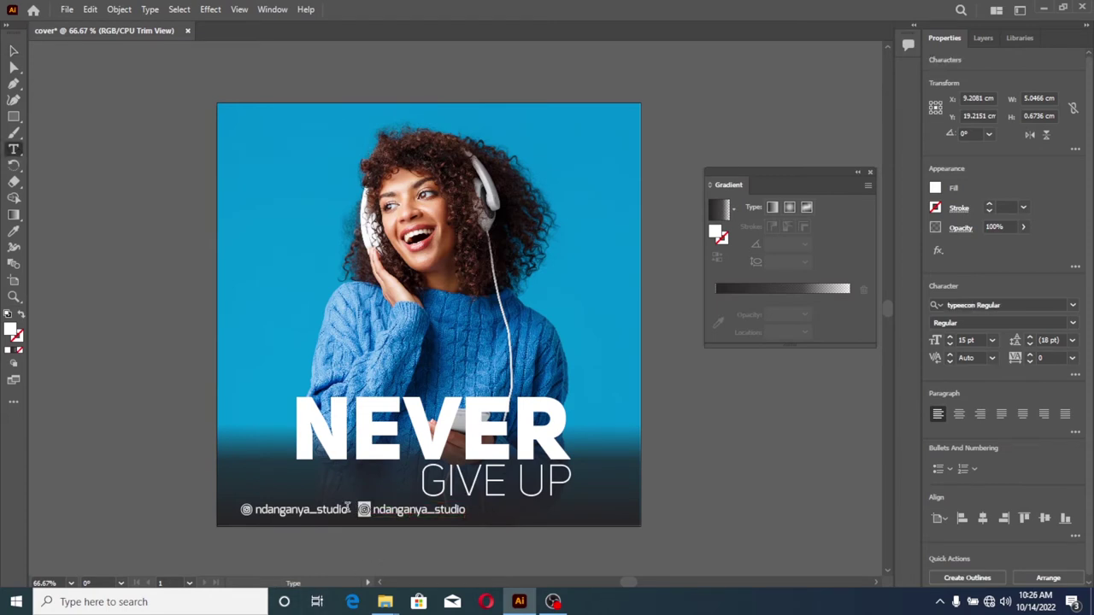
key("ctrl+v")
key("BackSpace")
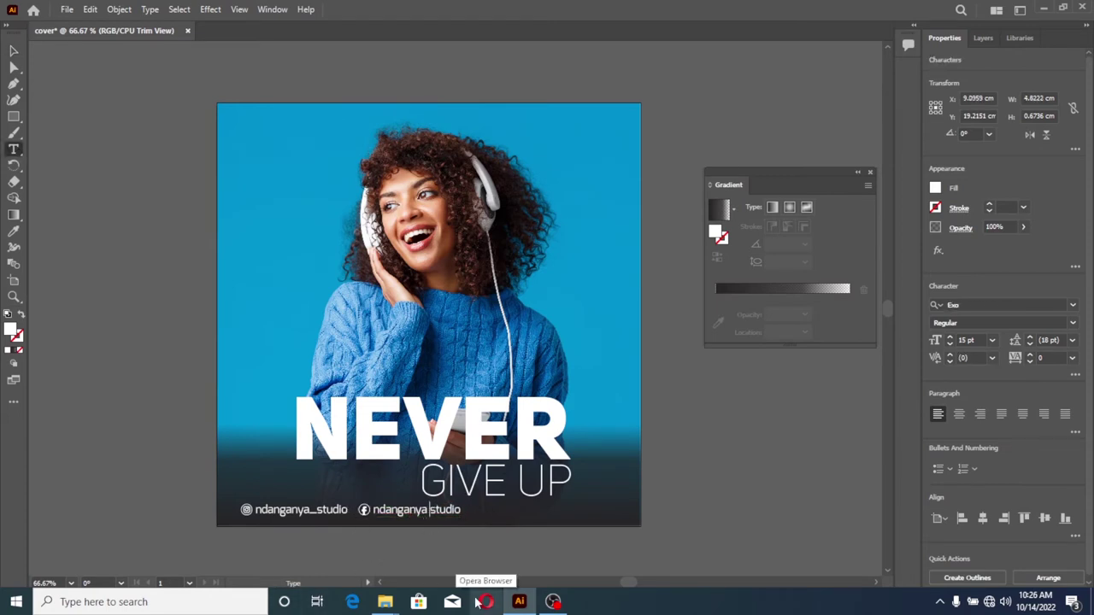
key("Escape")
Step: Place a third handle copy further right and retype part of its text as 'tudi'
mouse_move(409, 515)
left_mouse_down()
mouse_move(517, 518)
mouse_move(465, 510)
left_mouse_up()
type("tudi")
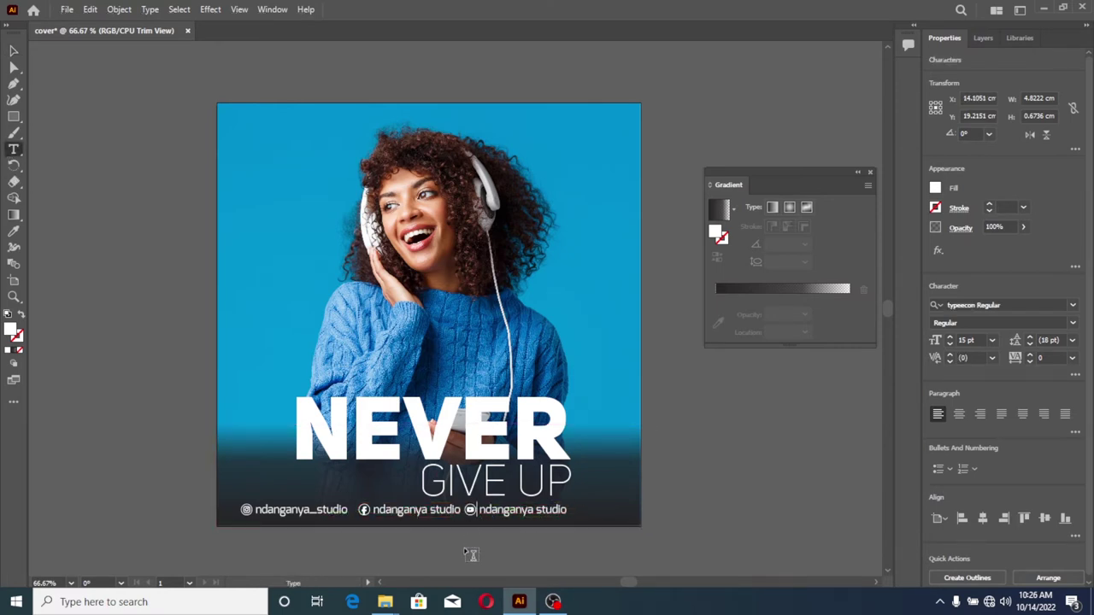
left_click(935, 187)
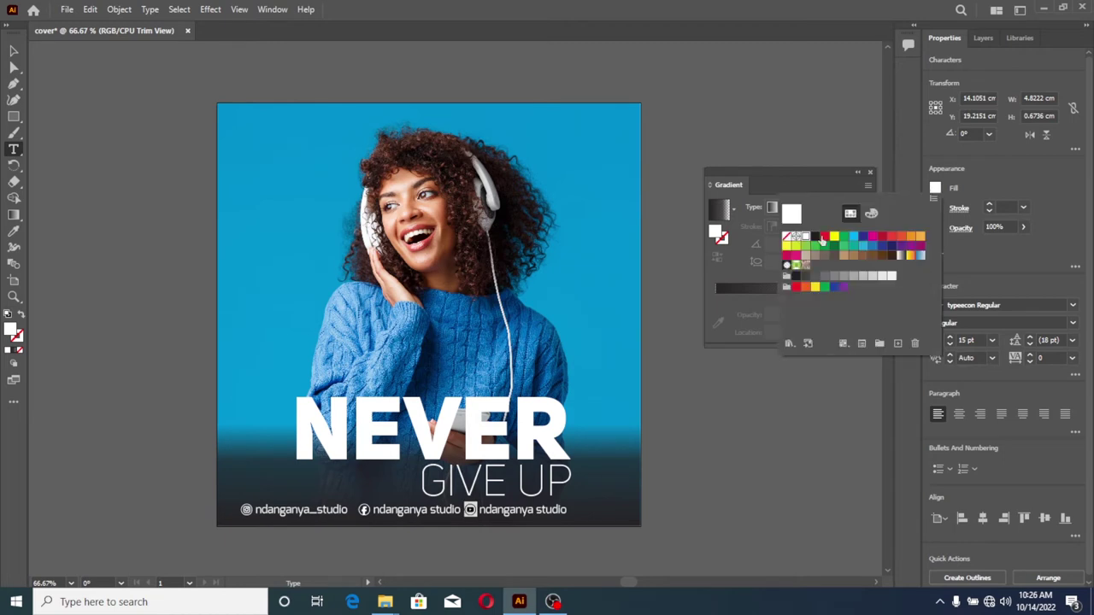
Step: Colour the third icon red and deselect everything
left_click(805, 248)
key("Escape")
left_click(14, 50)
left_click(118, 371)
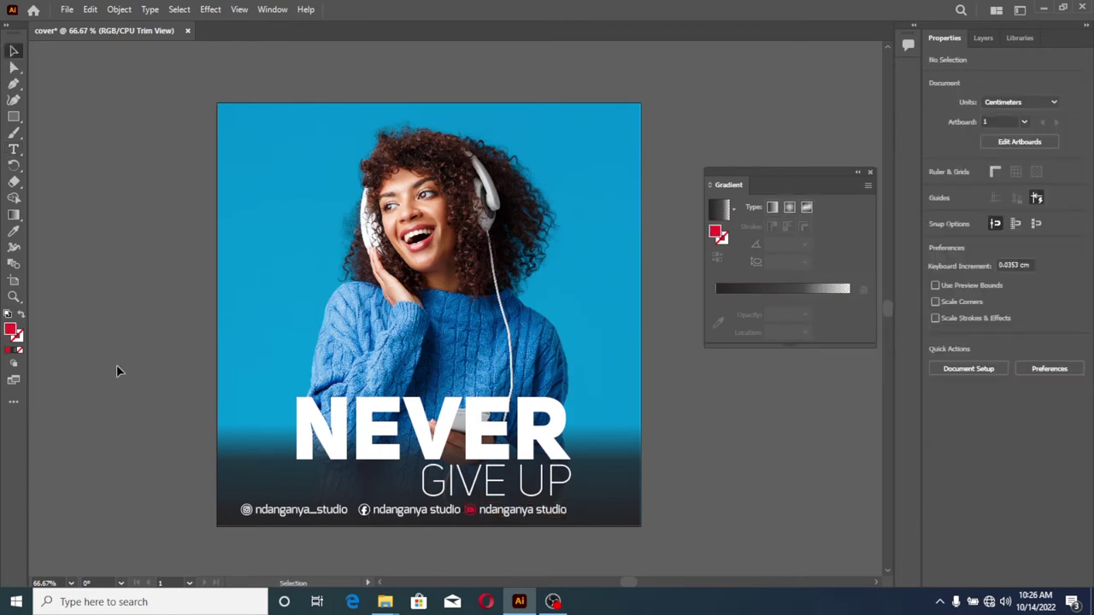
Step: Colour the Facebook icon glyph dark blue and the Instagram icon magenta via the Color Picker
left_click(14, 149)
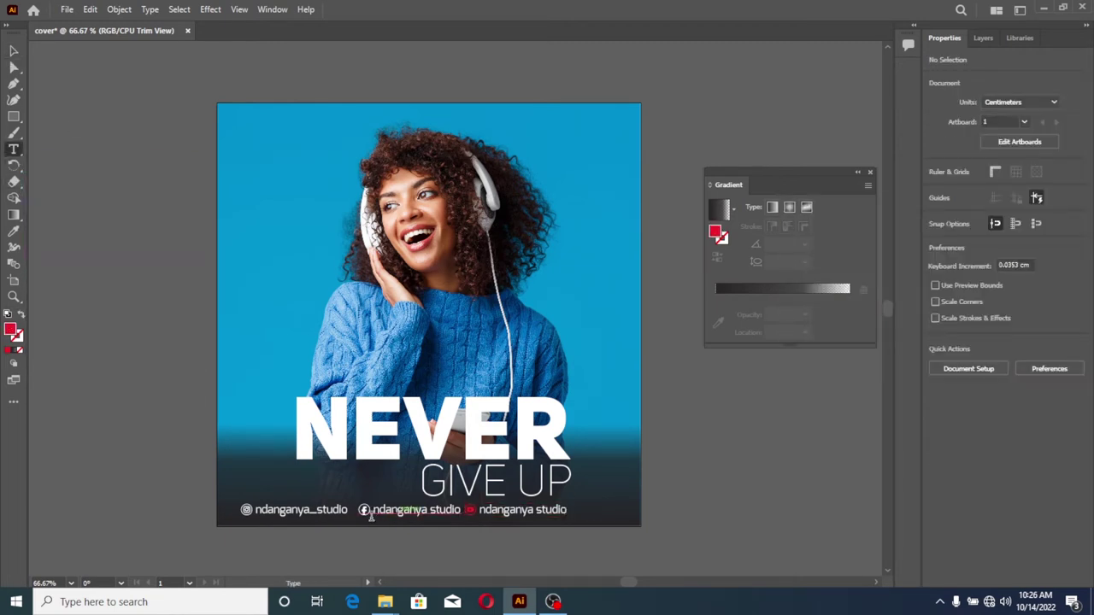
left_click(370, 510)
left_click_drag(370, 509, 358, 509)
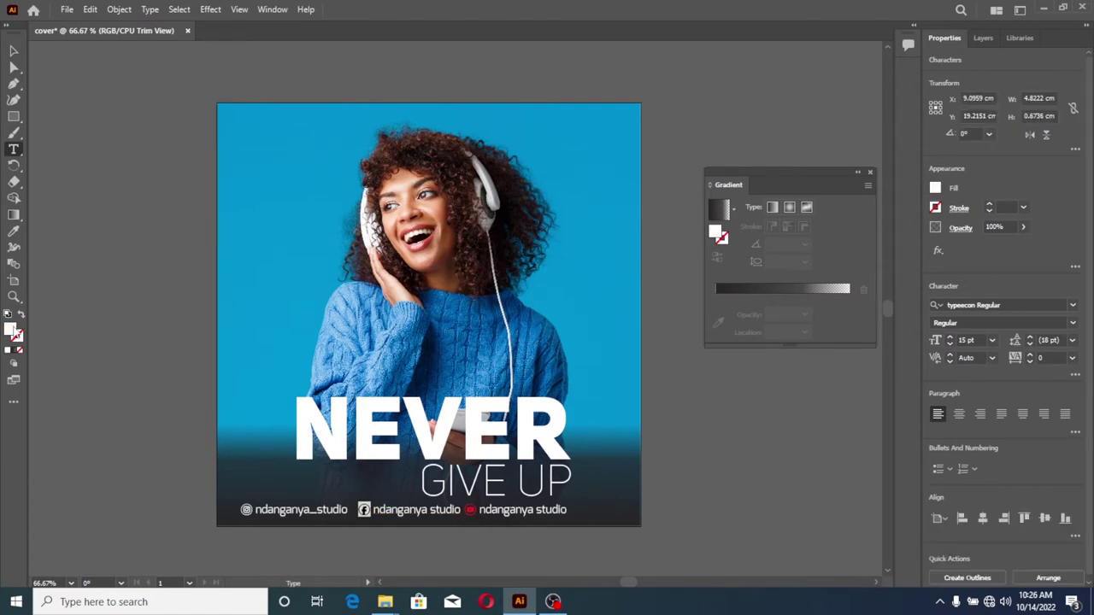
double_click(13, 330)
left_click(539, 267)
left_click(690, 215)
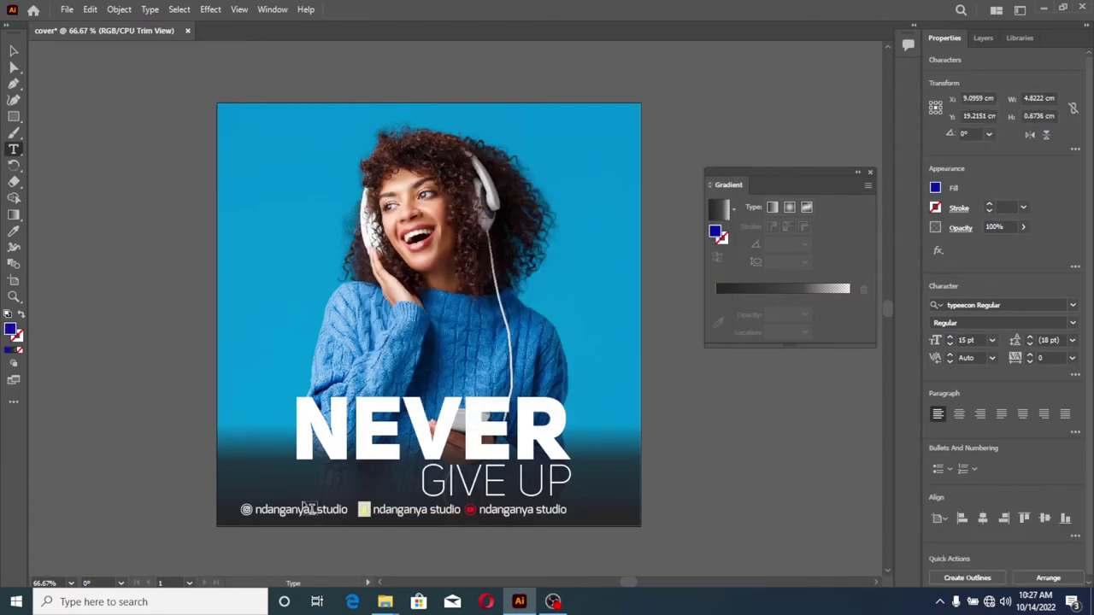
type("_")
double_click(13, 330)
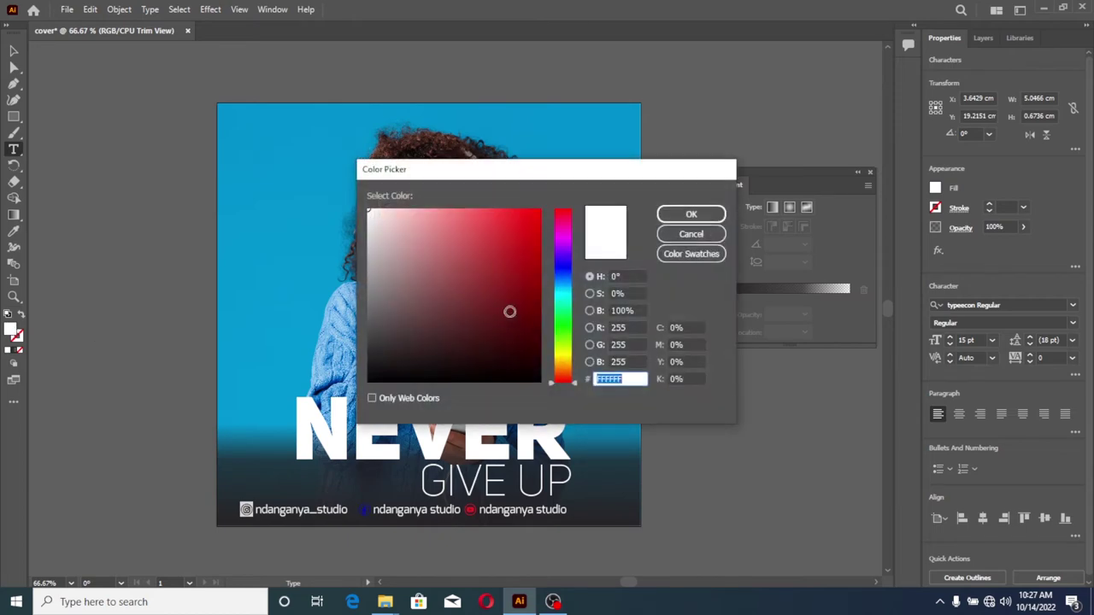
left_click(562, 242)
left_click(509, 238)
left_click(691, 214)
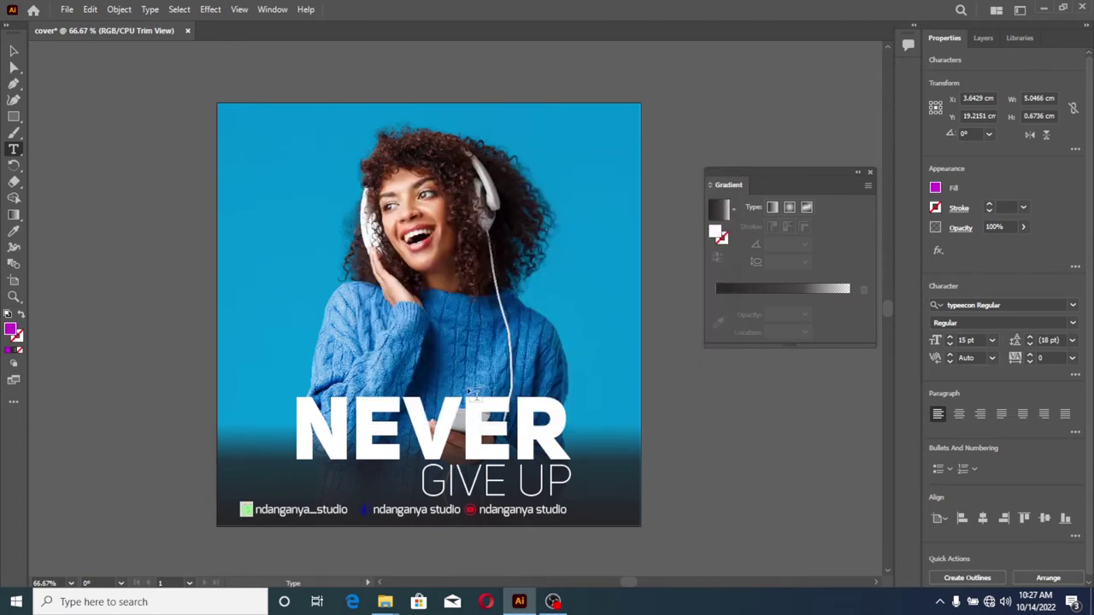
Step: Select the social handles line and shift it right toward the cover's centre
left_click(14, 50)
left_click(781, 554)
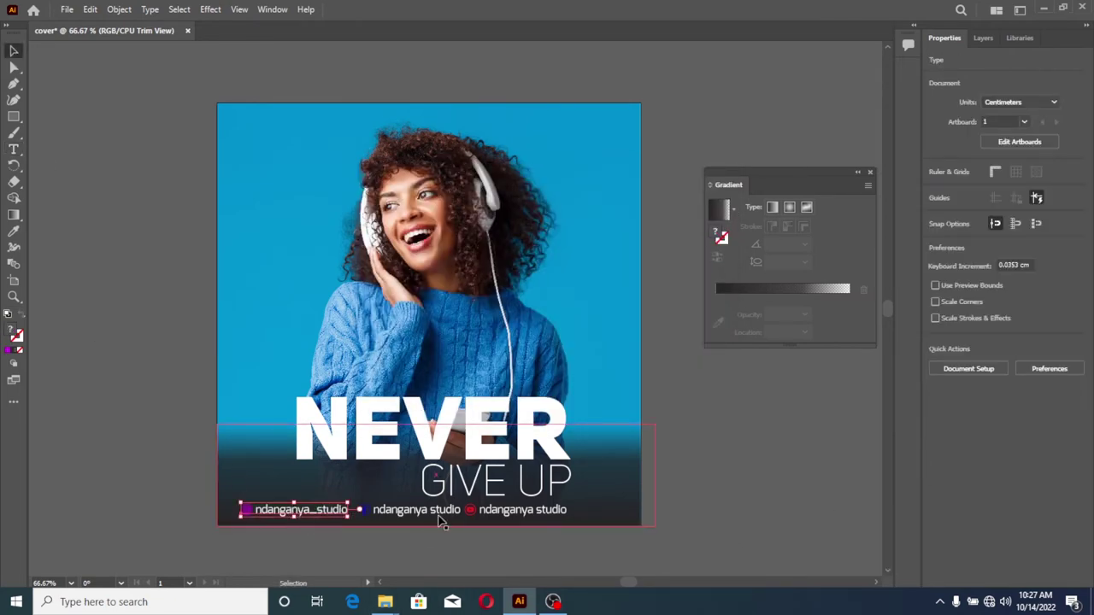
left_click(305, 513)
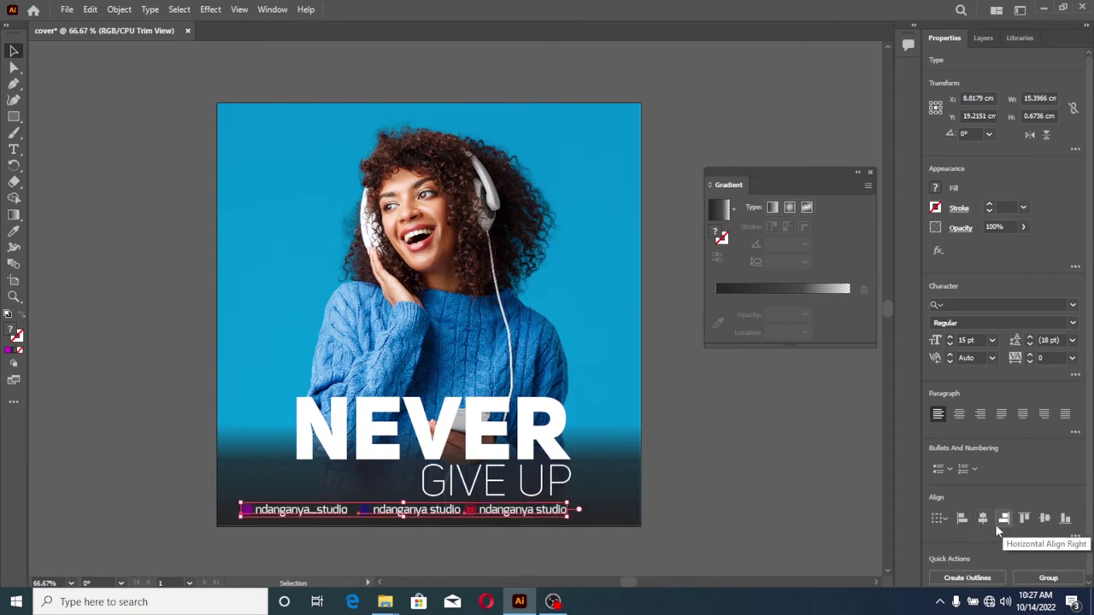
left_click(1076, 536)
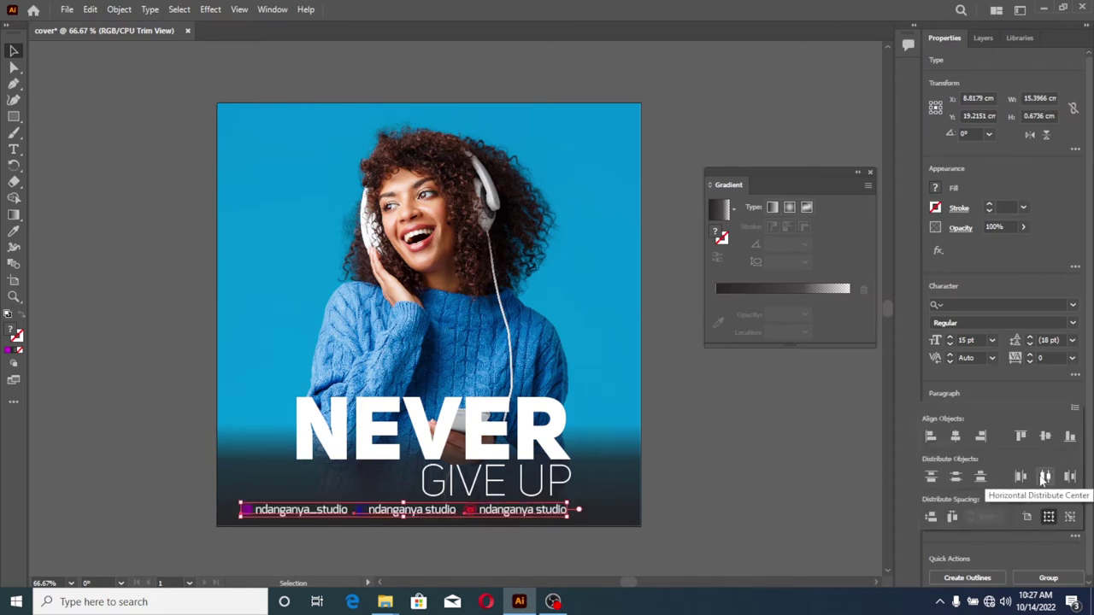
key("shift+Right")
key("shift+Right")
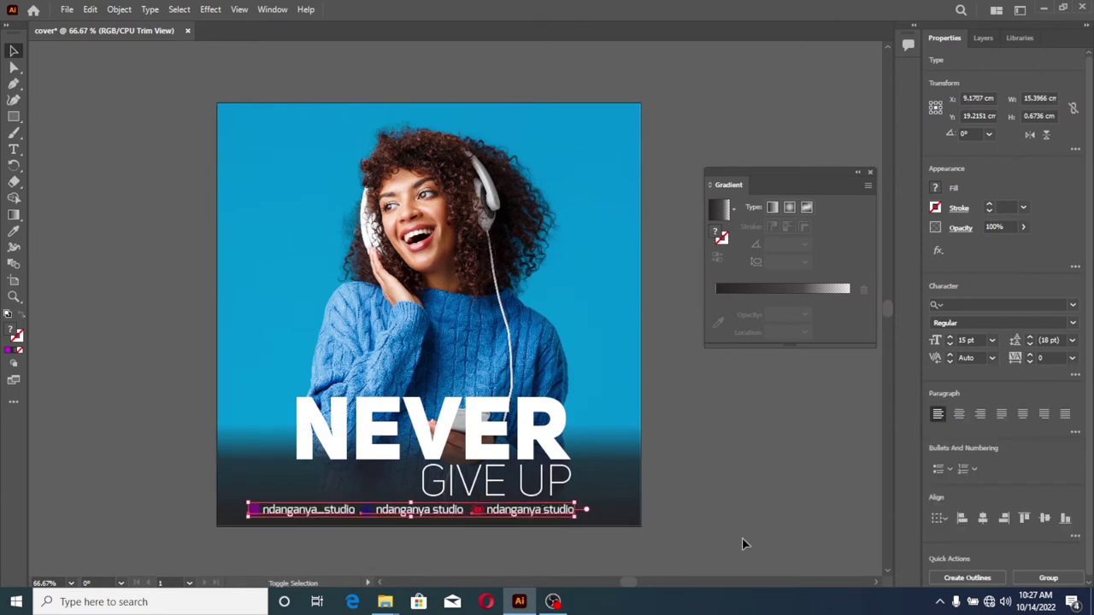
key("ctrl+shift+a")
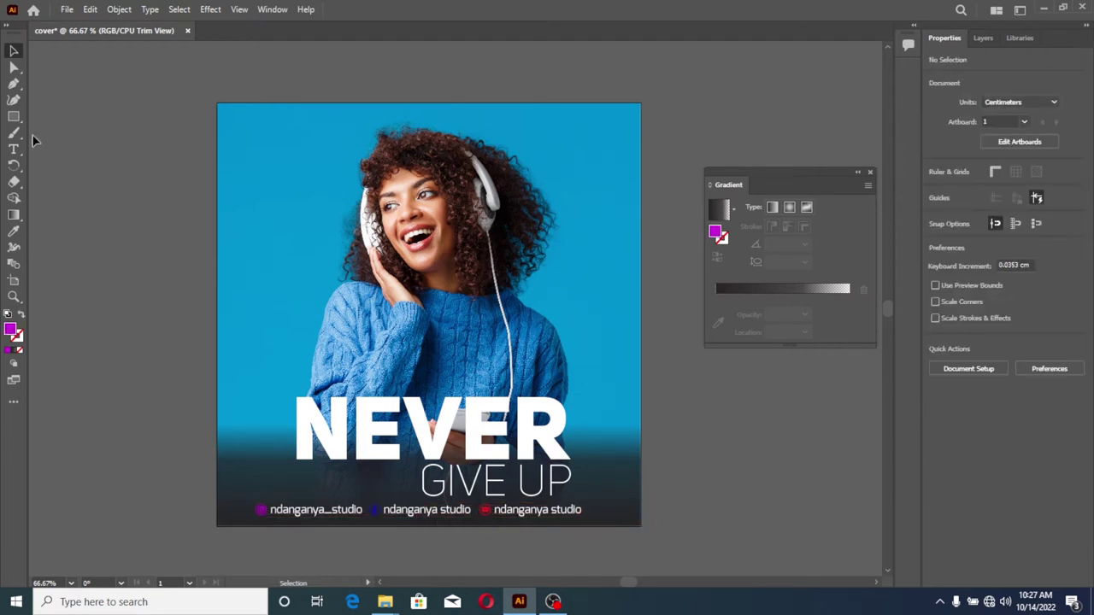
Step: Alt-drag a copy of GIVE UP to the cover's top and retype it with the studio's name
left_click_drag(493, 484, 436, 126)
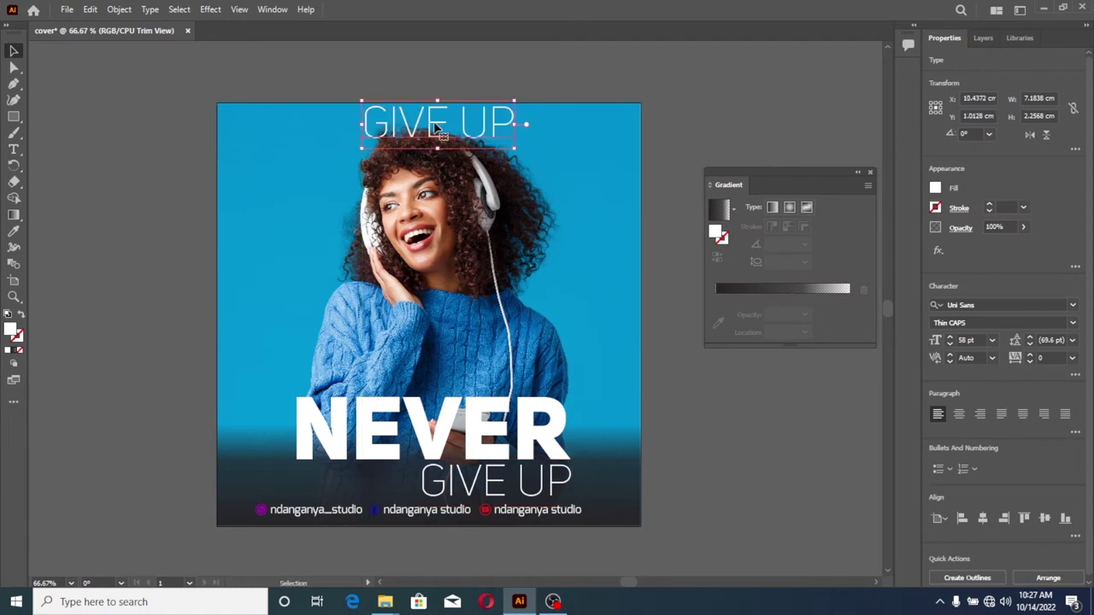
double_click(436, 127)
key("ctrl+a")
type("N")
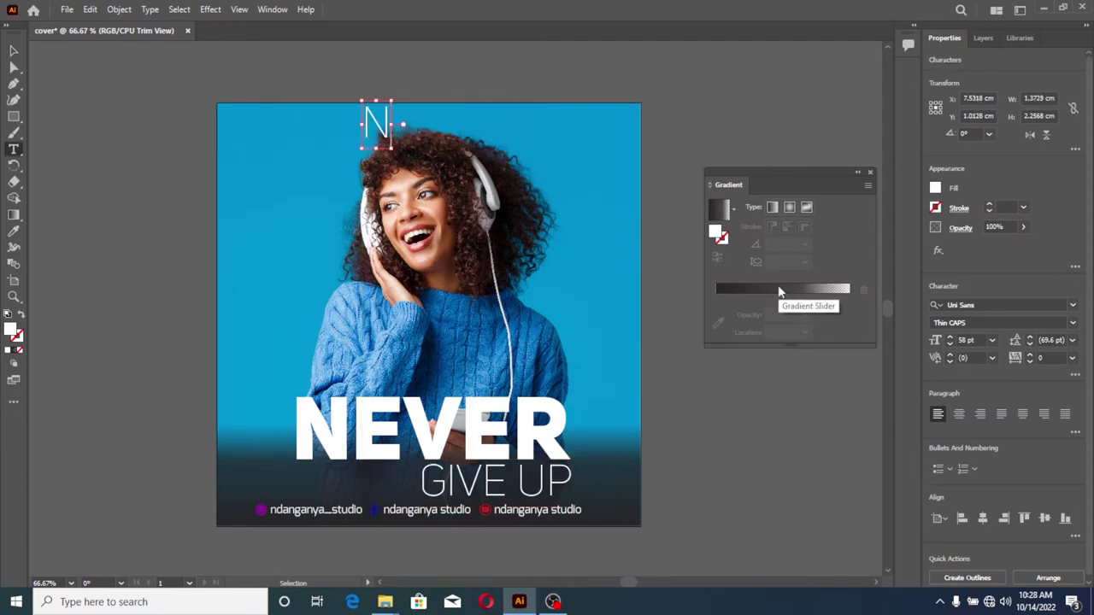
type("DANGANYA")
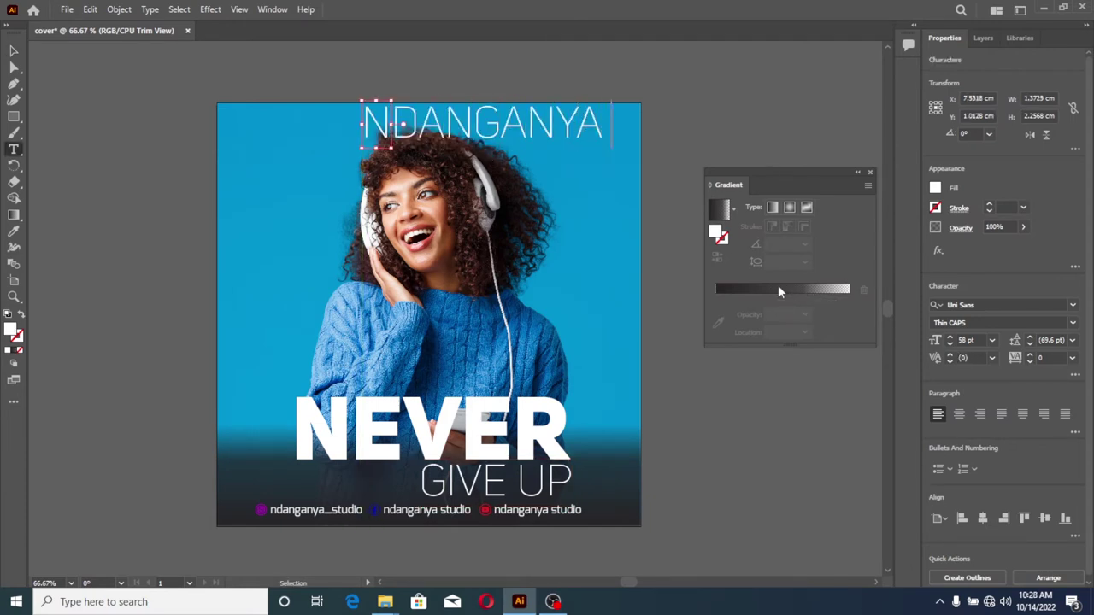
type(" STUDI")
type("O")
key("ctrl+a")
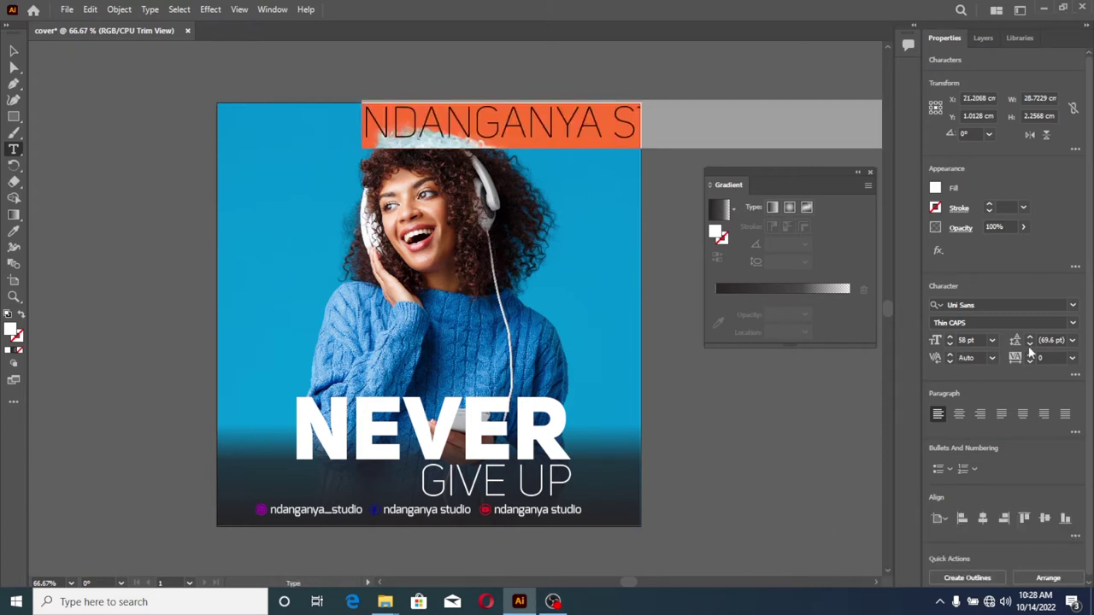
Step: Size the heading to 27 pt, centre it horizontally at the artboard top, nudged slightly down
left_click(949, 346)
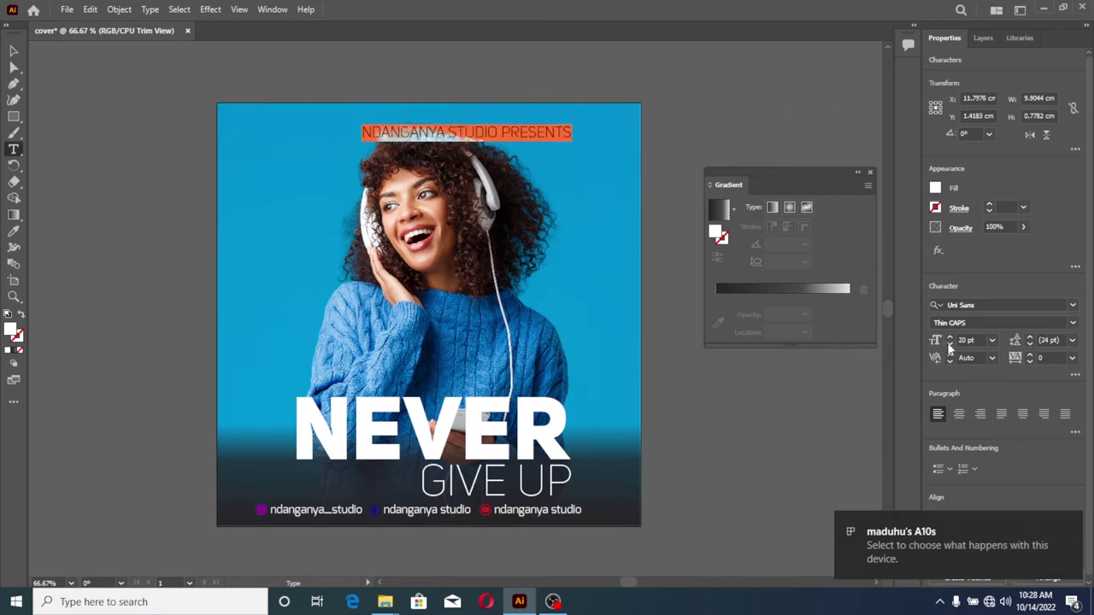
left_click(949, 338)
left_click(949, 338)
left_click(949, 338)
left_click(948, 338)
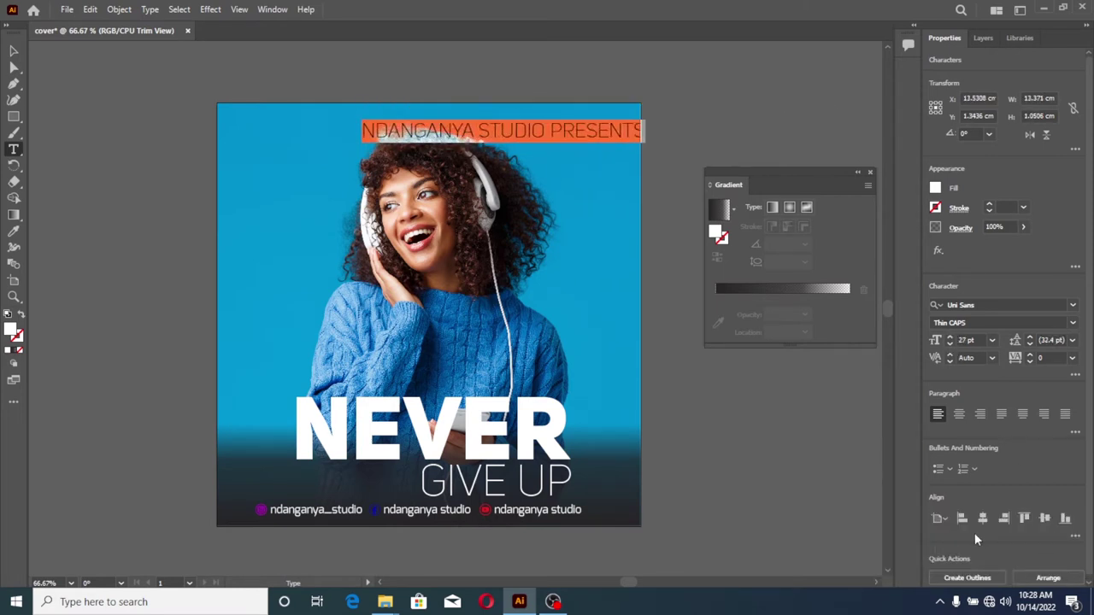
left_click(13, 50)
left_click(983, 518)
left_click(1025, 518)
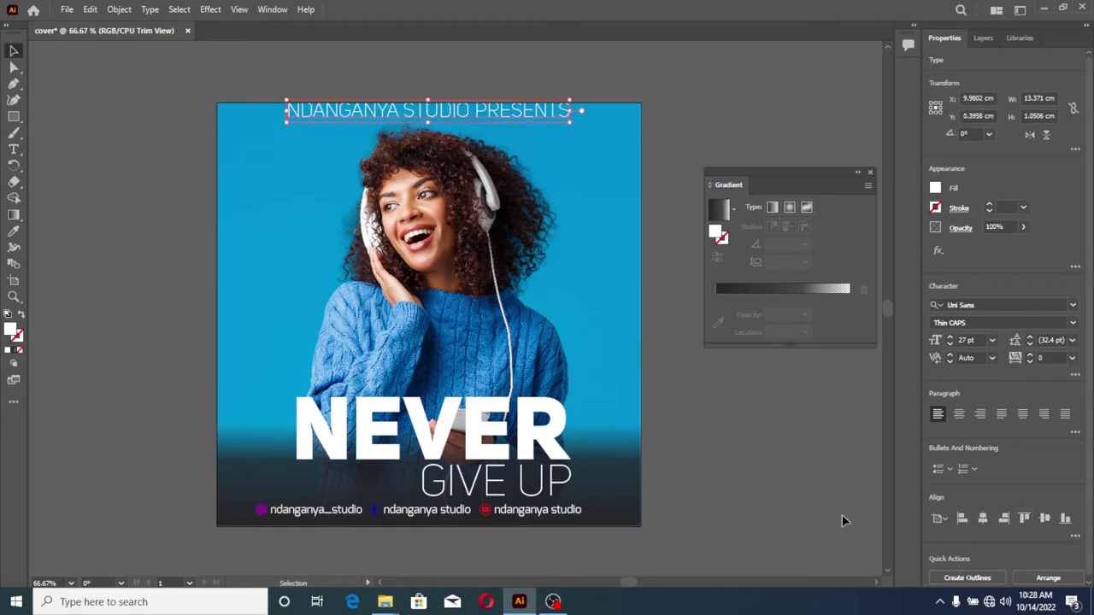
key("Down")
key("Down")
key("Down")
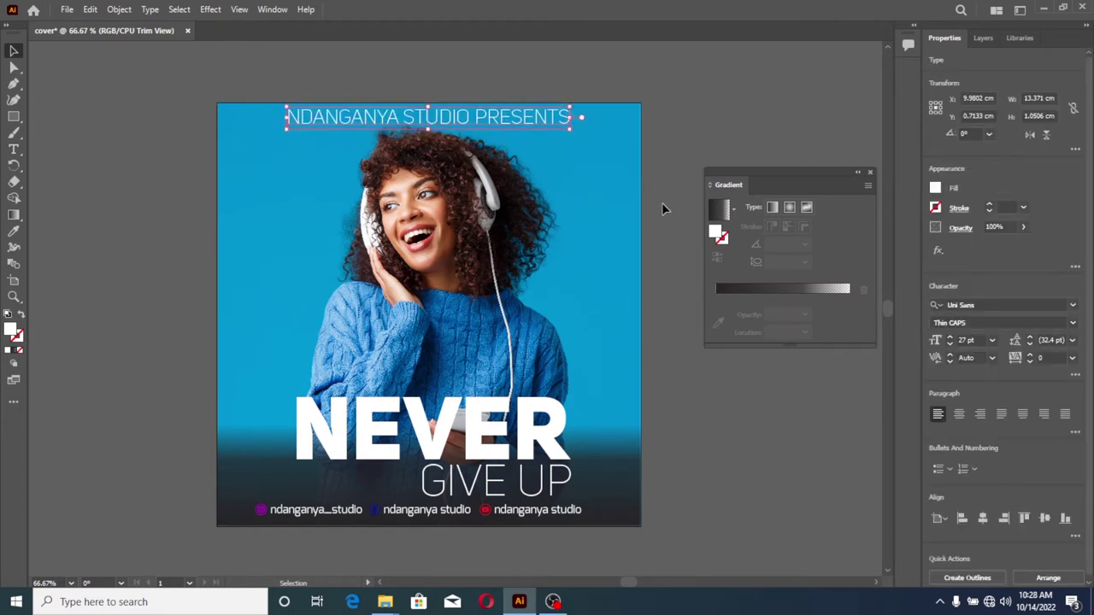
left_click(709, 395)
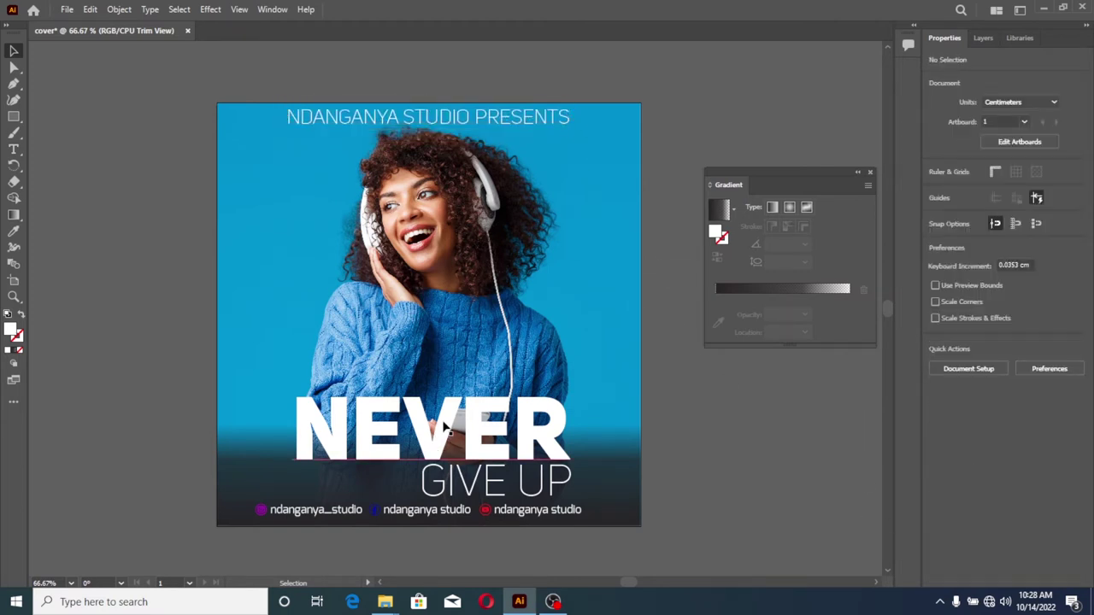
Step: Apply a default Stylize drop shadow to the NEVER GIVE UP headline
left_click(444, 425)
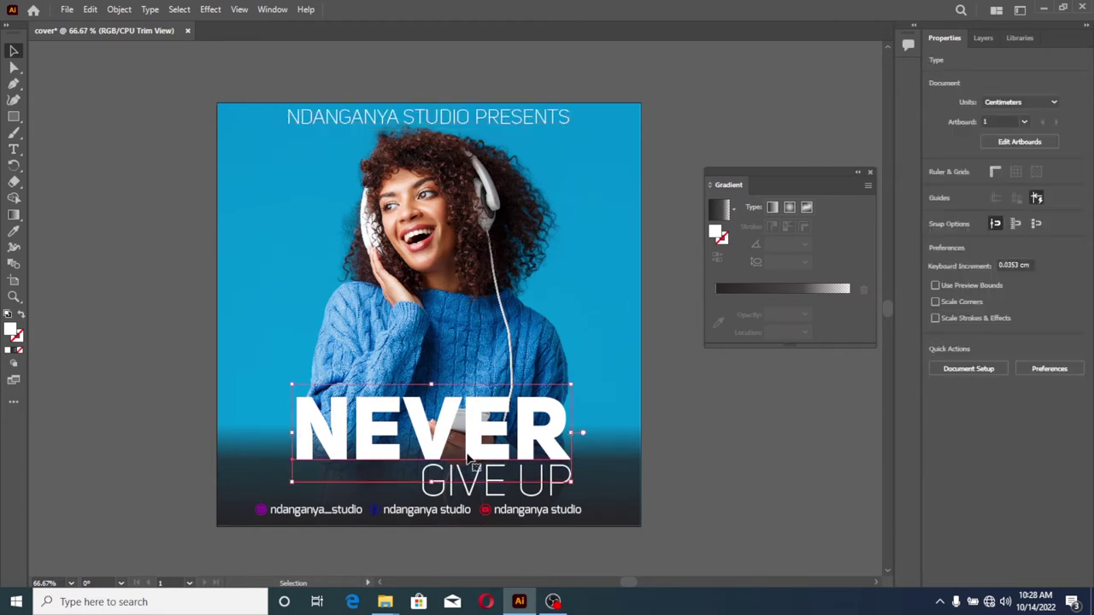
left_click(209, 9)
mouse_move(229, 164)
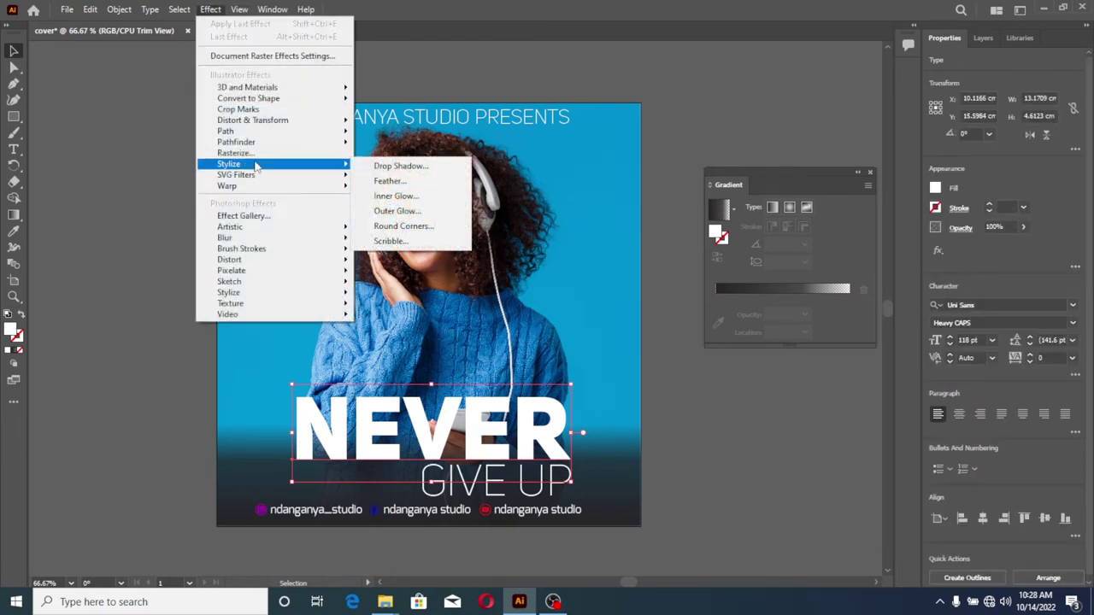
left_click(428, 165)
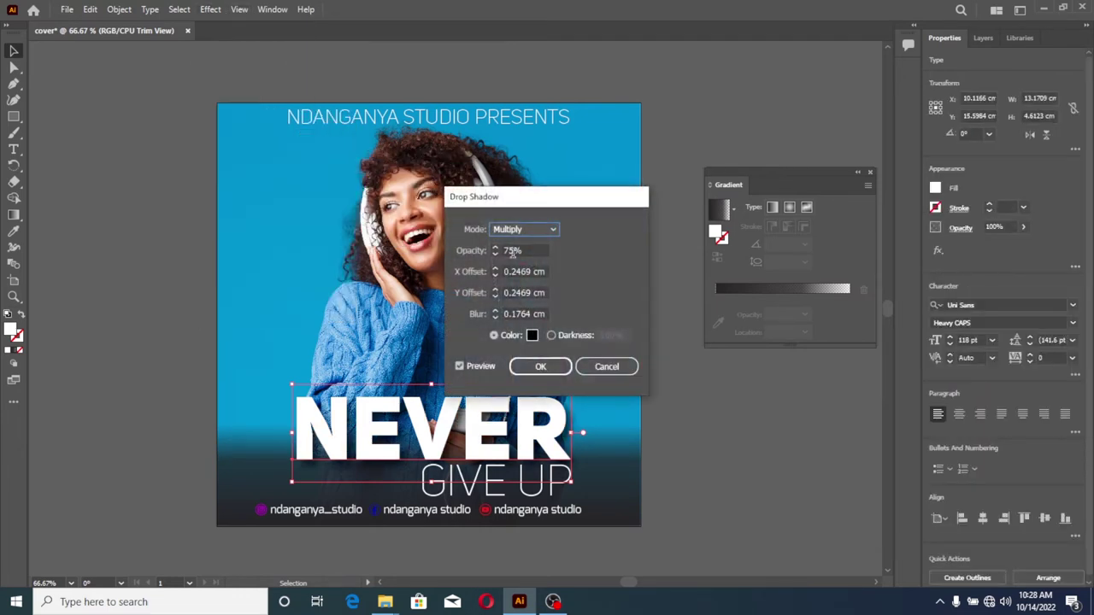
left_click(540, 366)
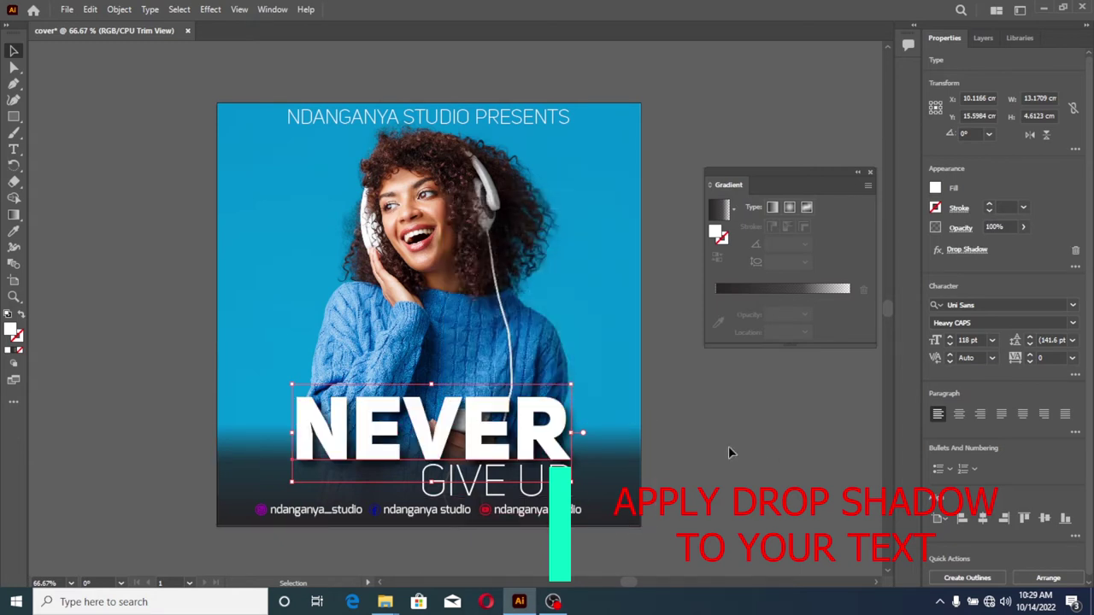
left_click(650, 457)
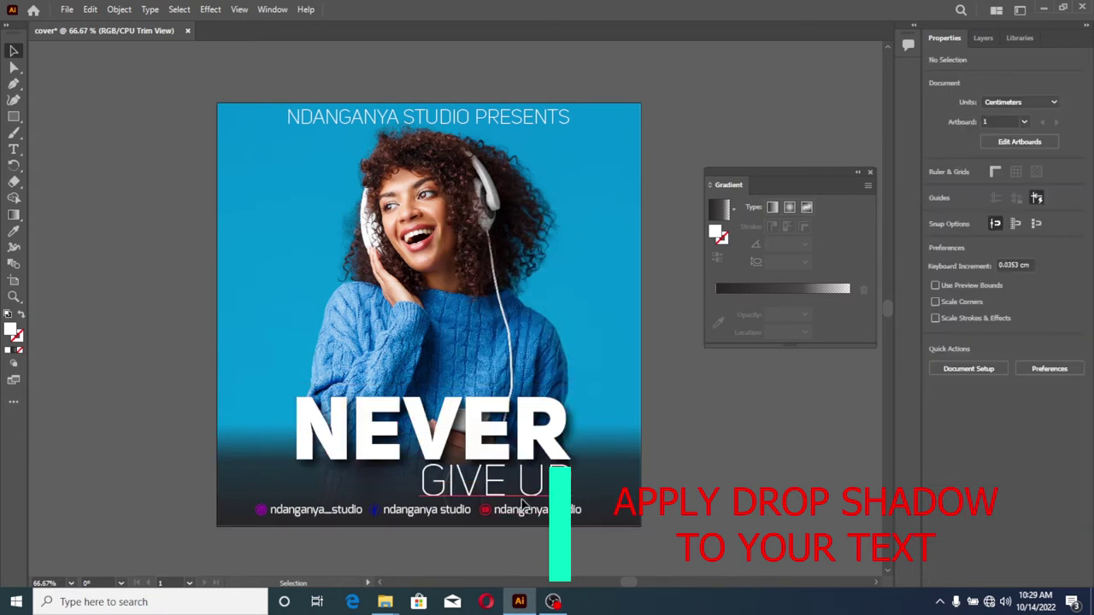
Step: Give the top studio heading a drop shadow with 0.2 cm Y offset and 1.3 cm blur
left_click(346, 124)
left_click(210, 9)
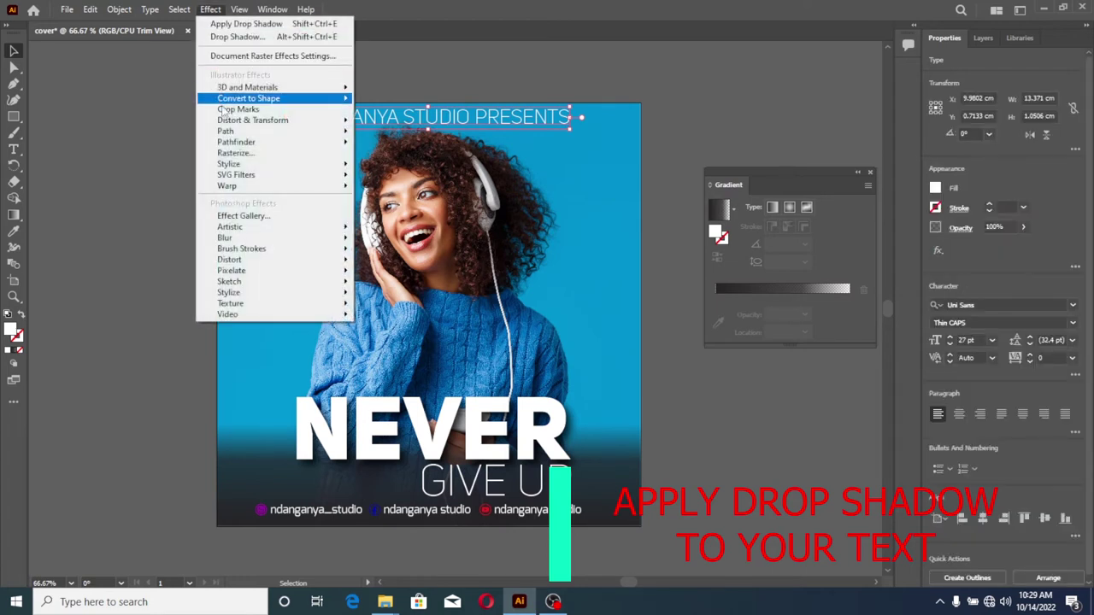
mouse_move(229, 163)
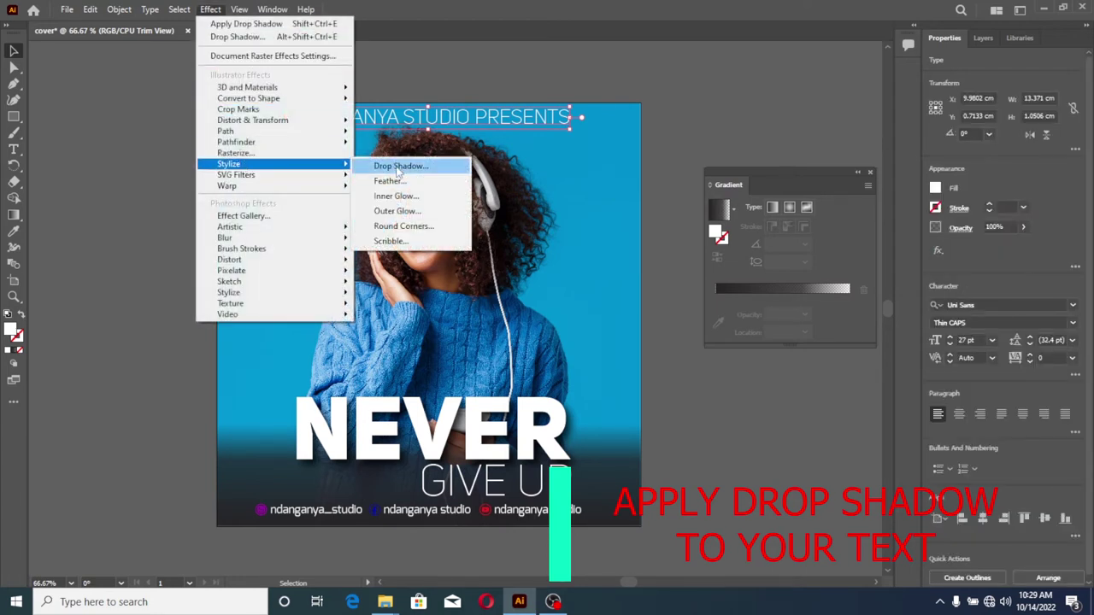
left_click(399, 167)
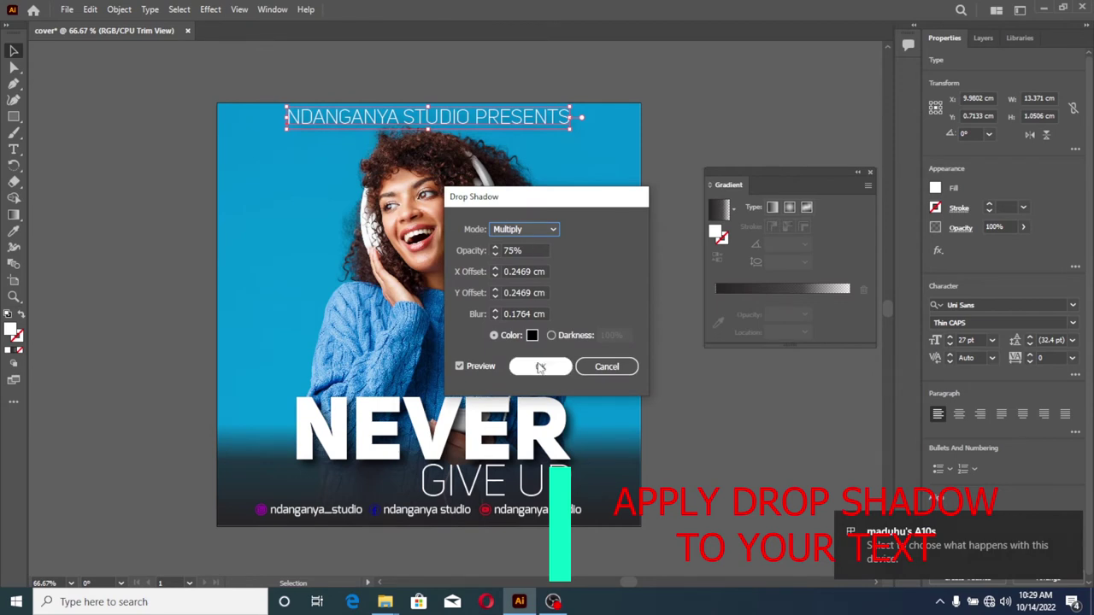
left_click(496, 298)
type("0.2")
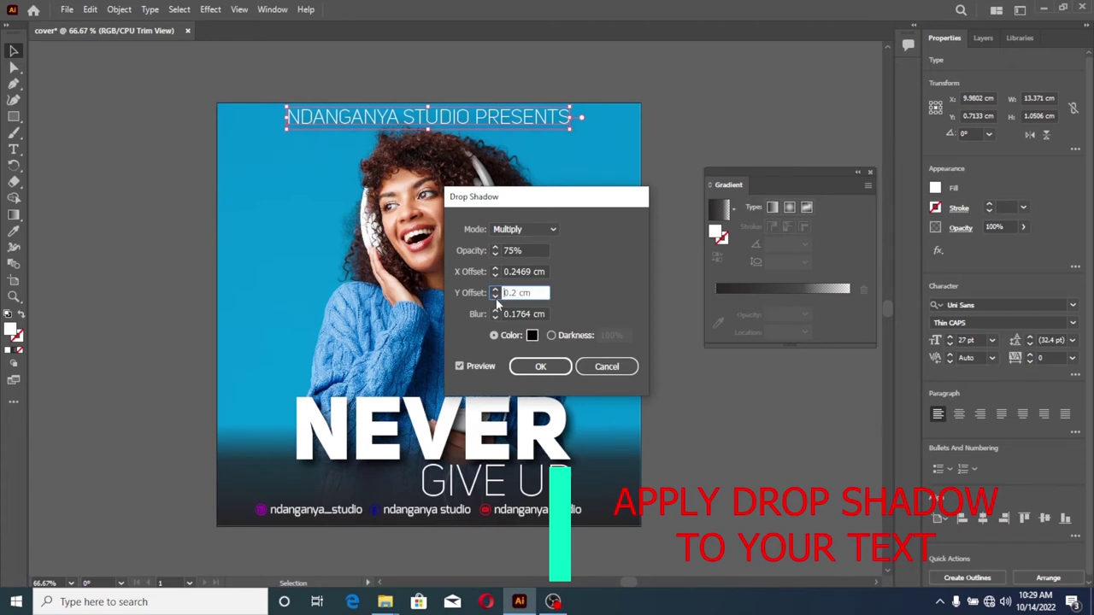
left_click(496, 297)
left_click(496, 290)
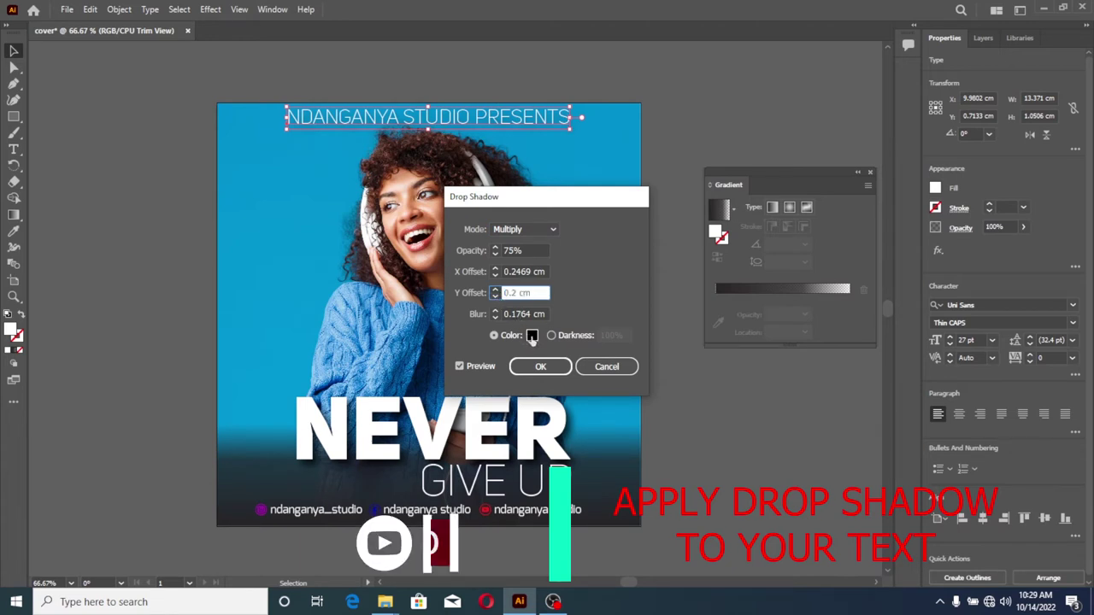
left_click(495, 317)
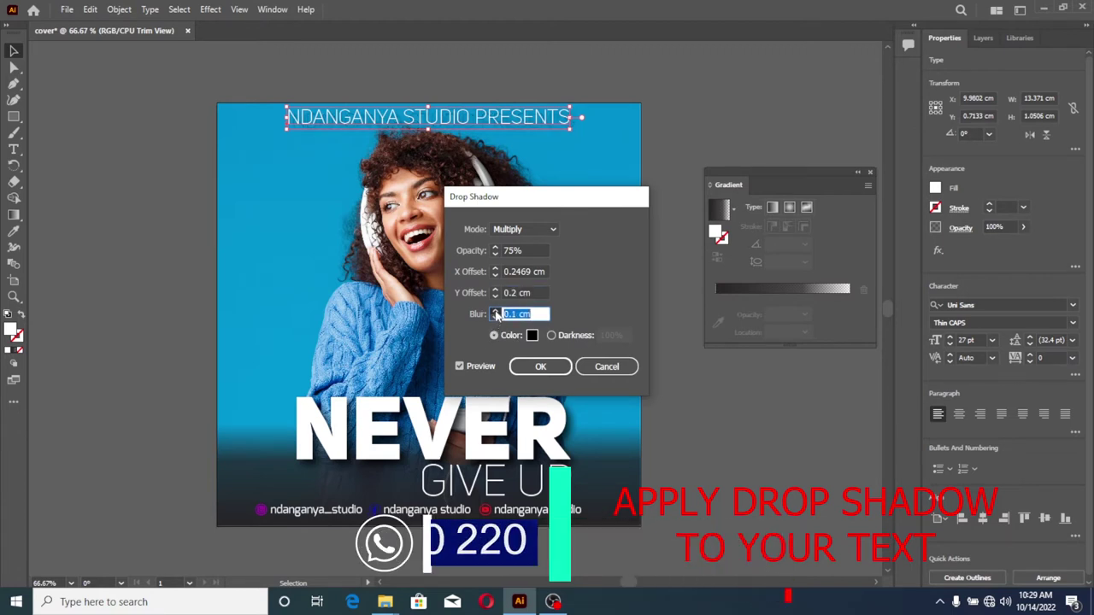
left_click(498, 311)
left_click(495, 310)
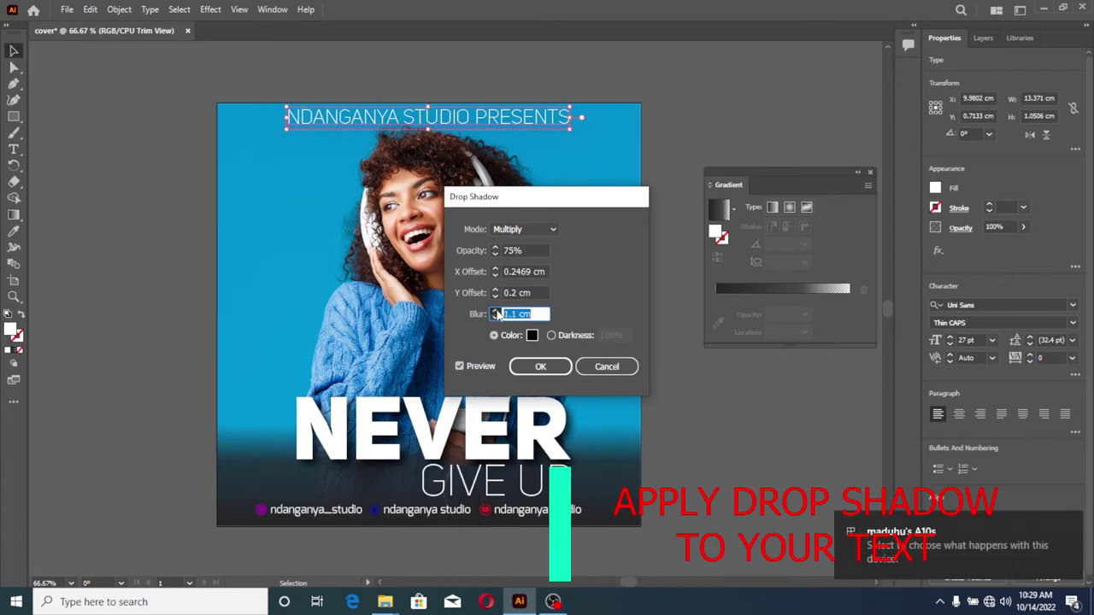
left_click(496, 311)
left_click(496, 312)
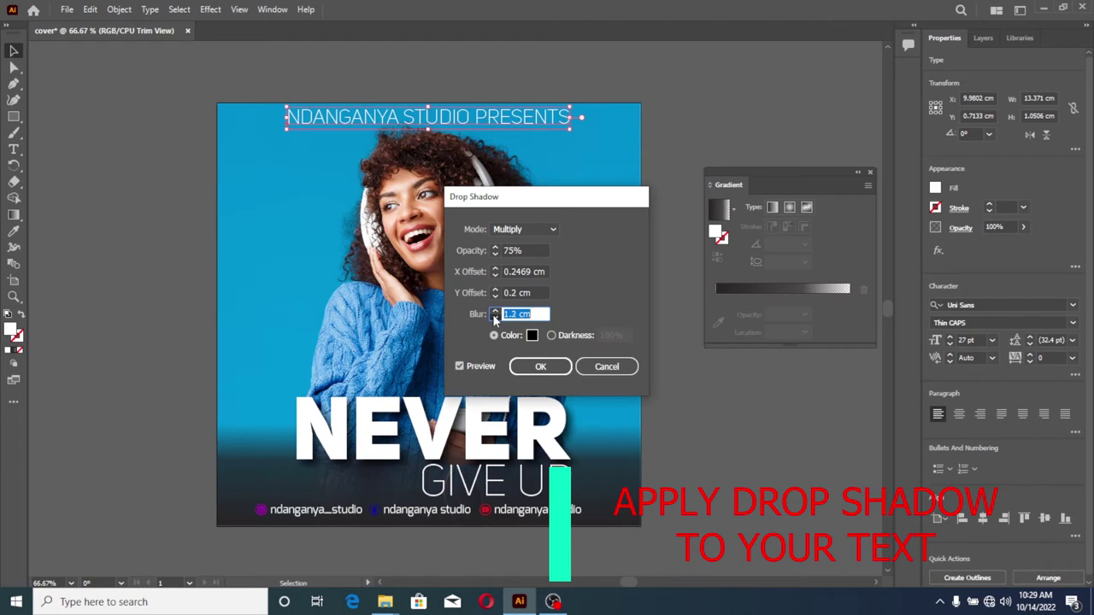
left_click(540, 366)
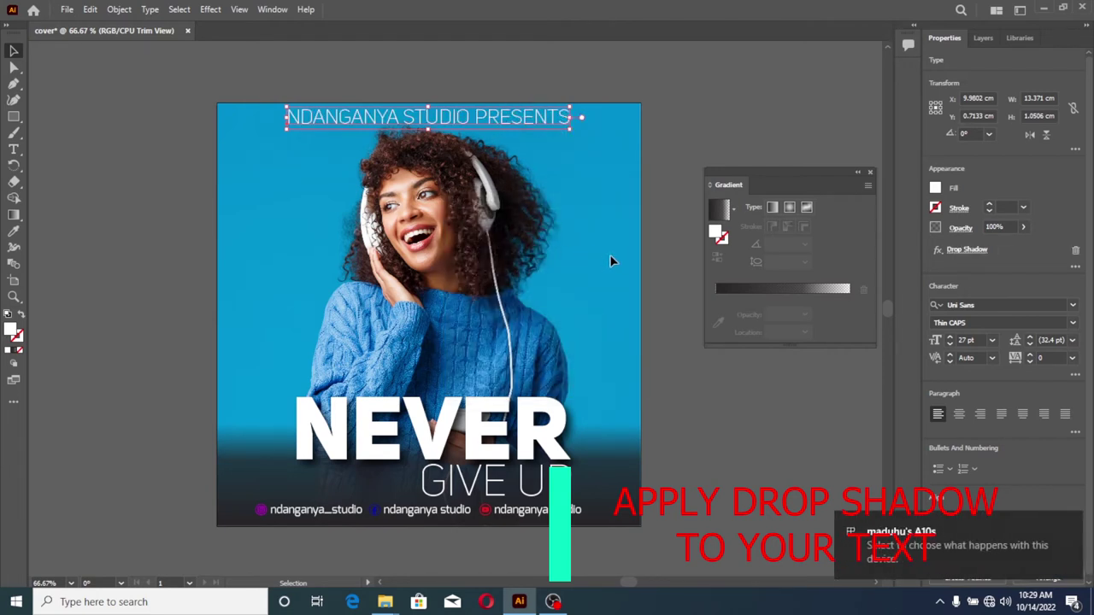
left_click(667, 369)
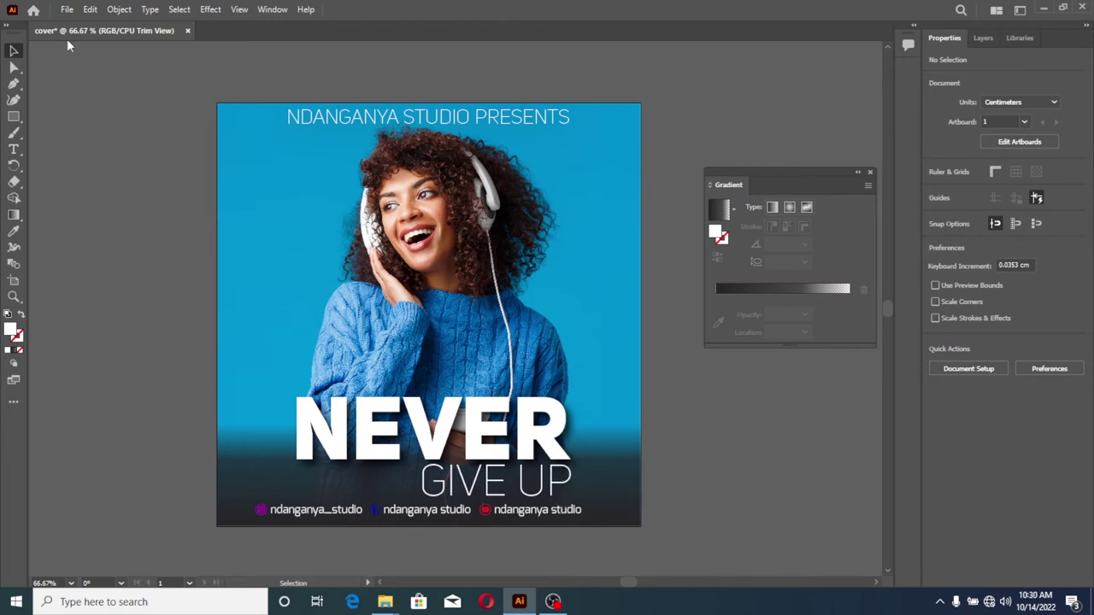
Step: Create a new 1920 × 1080 px document named CD AND COVER
left_click(67, 10)
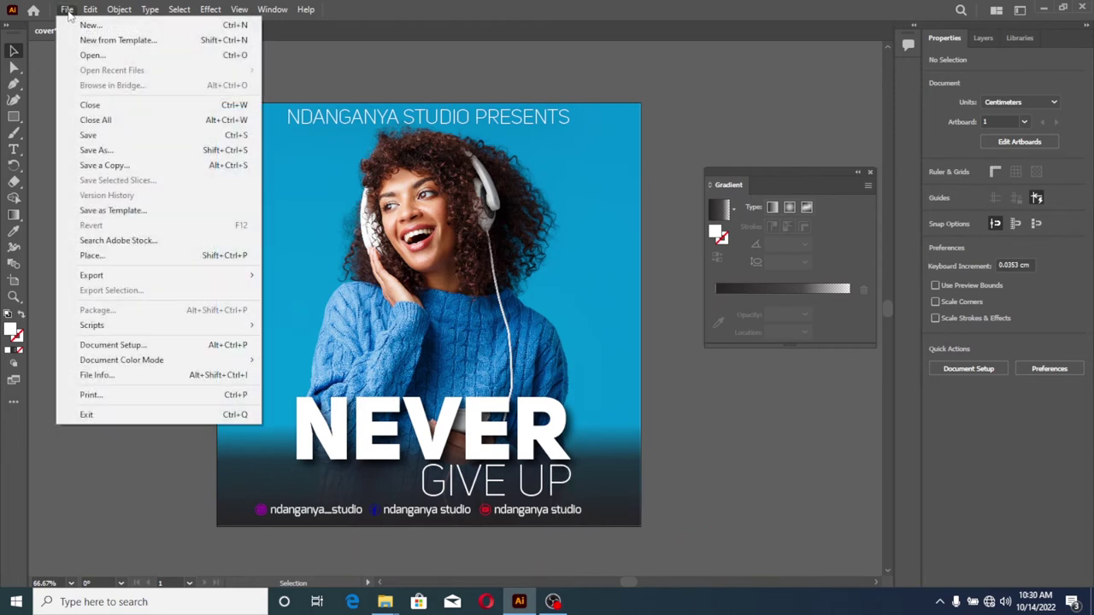
left_click(86, 24)
left_click(771, 137)
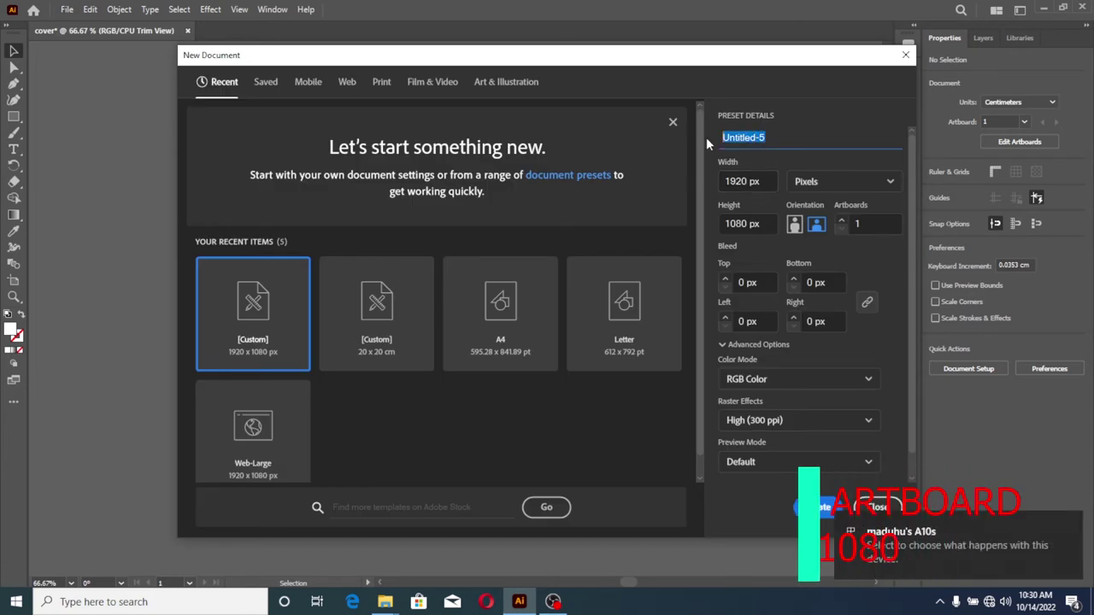
type("HD")
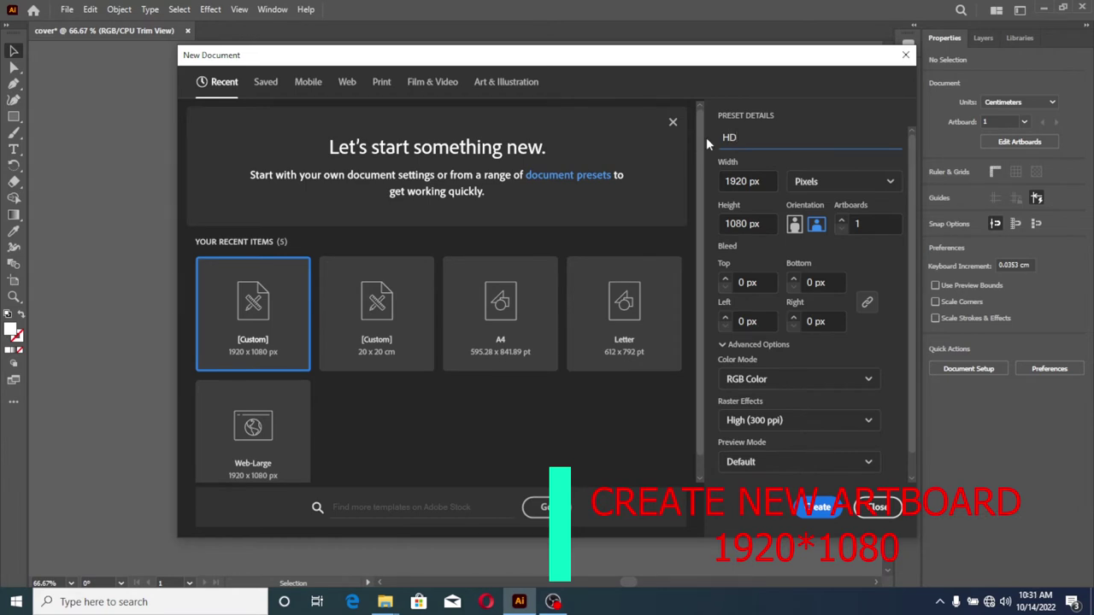
key("BackSpace")
type("CD AND")
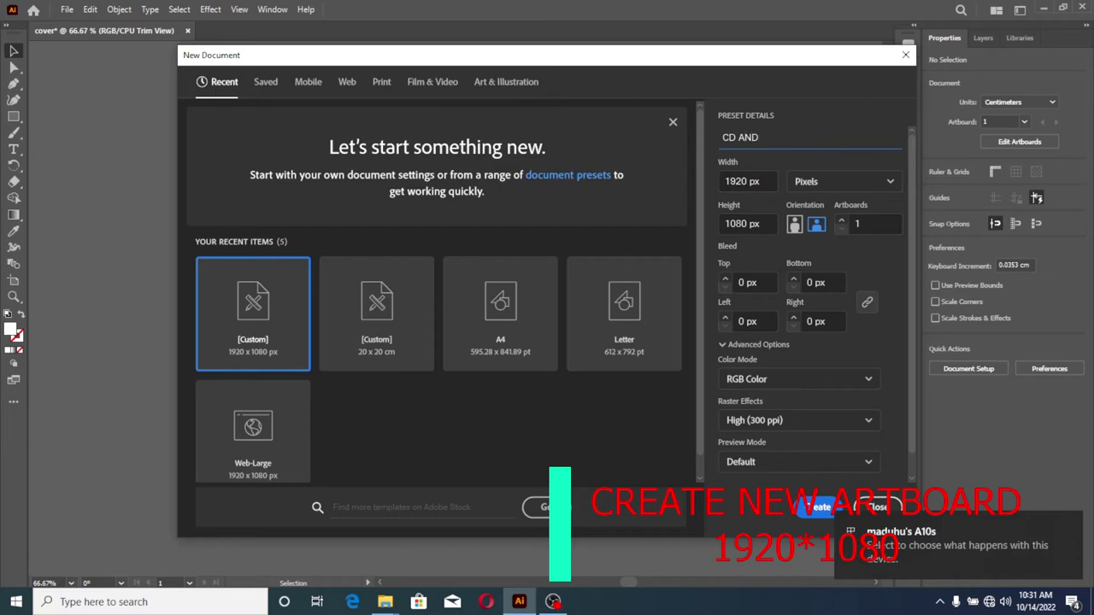
type(" COVER")
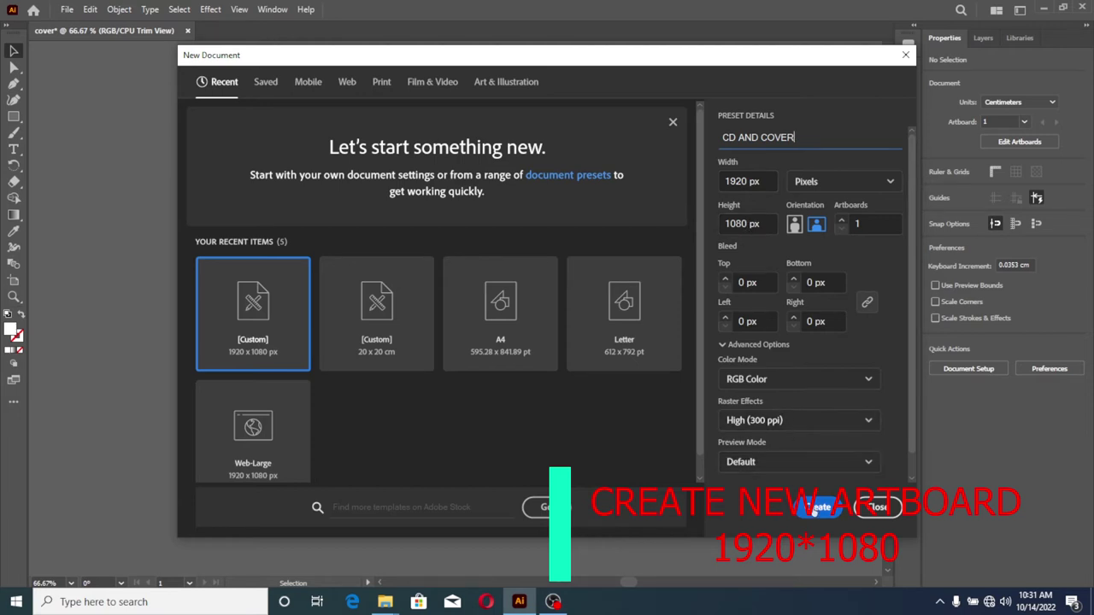
left_click(816, 510)
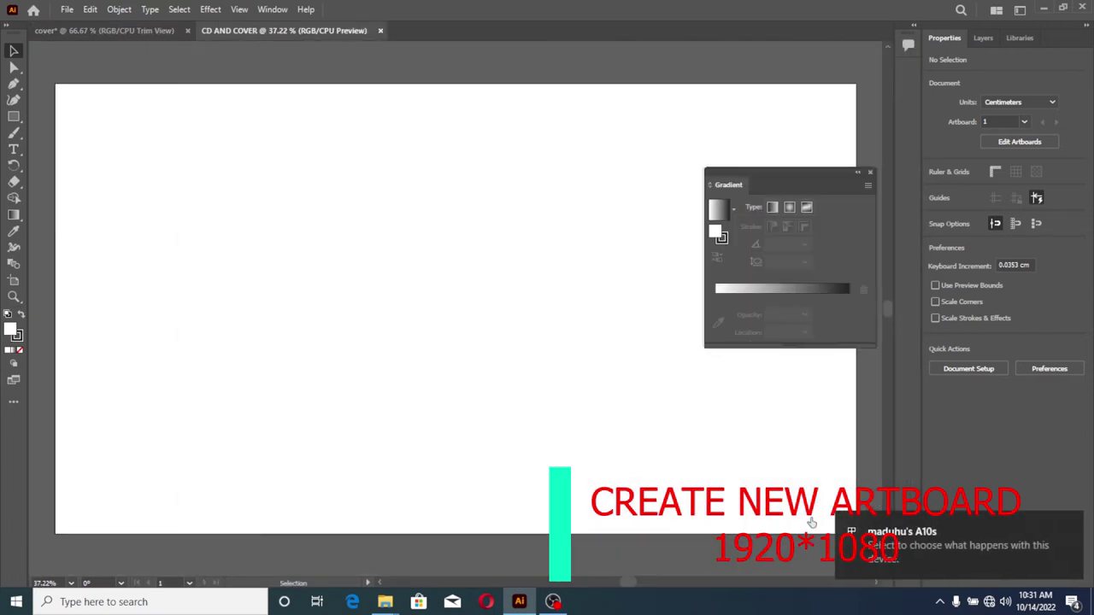
Step: Drag the CD PNG image from File Explorer onto the new artboard
left_click(1044, 9)
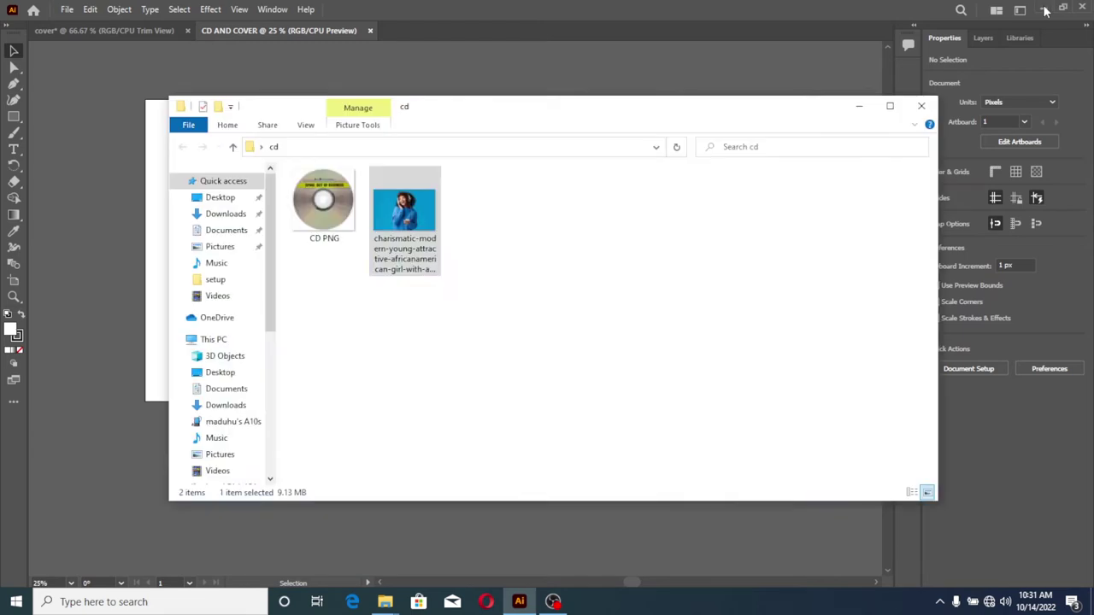
left_click(339, 207)
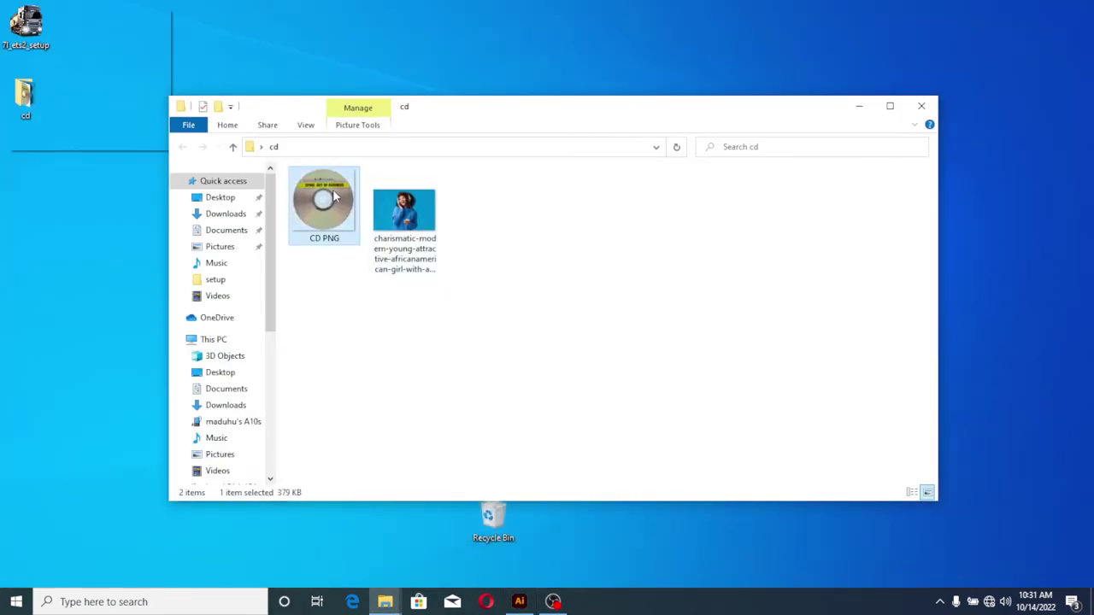
mouse_move(335, 197)
left_mouse_down()
mouse_move(529, 609)
mouse_move(465, 294)
left_mouse_up()
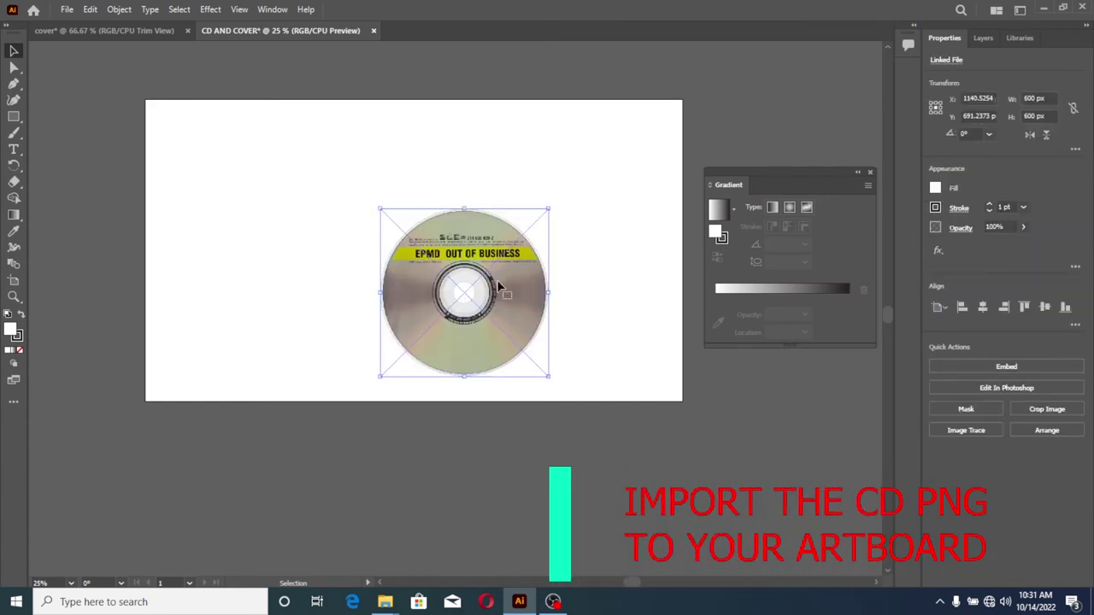
Step: Scale the CD image to 864 × 864 px and move it into place on the CD AND COVER artboard
left_click_drag(547, 374, 604, 432)
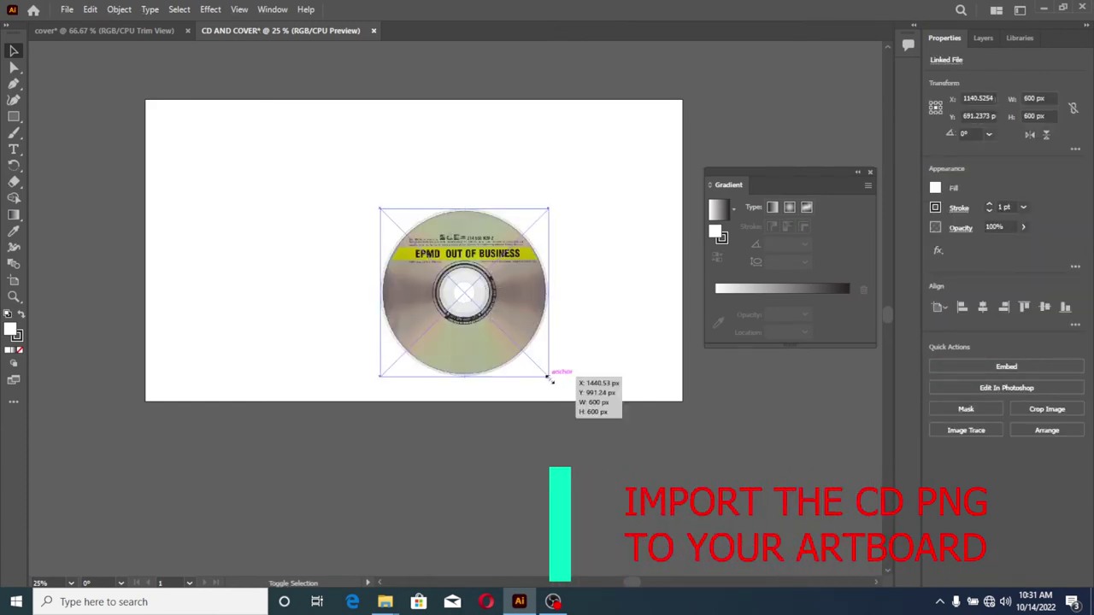
mouse_move(552, 309)
left_mouse_down()
mouse_move(554, 259)
mouse_move(555, 270)
left_mouse_up()
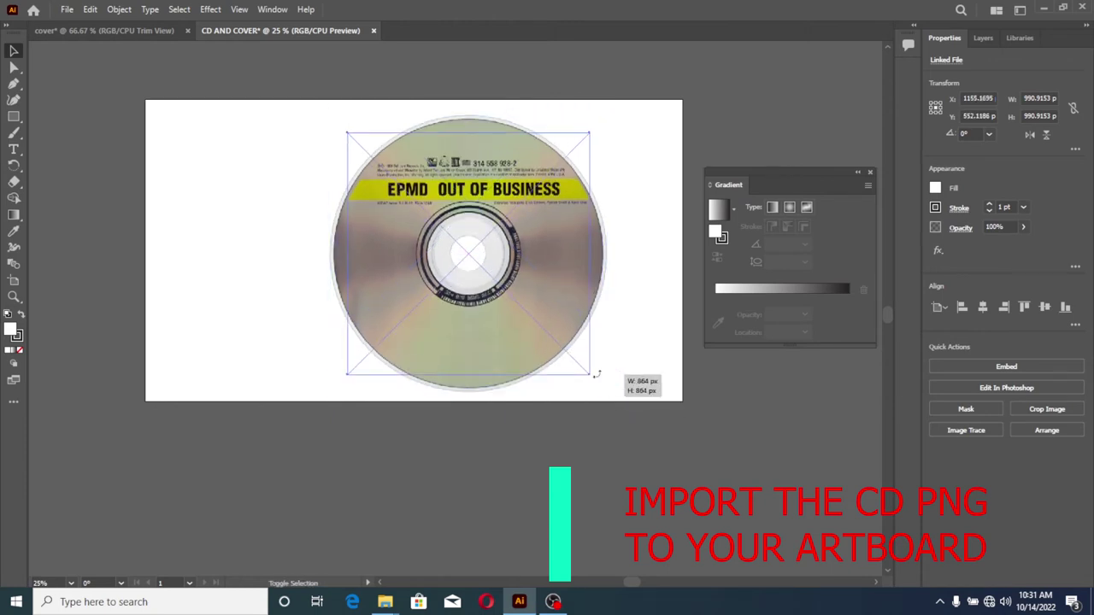
left_click_drag(609, 394, 573, 357)
left_click_drag(518, 279, 560, 297)
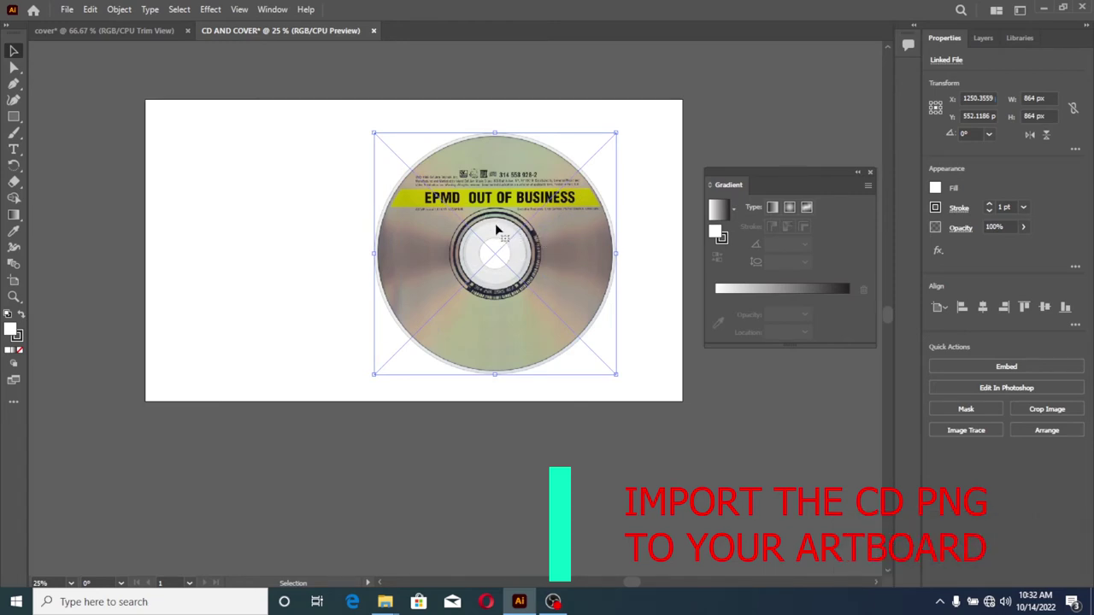
scroll(495, 223, "up", 3)
scroll(493, 219, "right", 1)
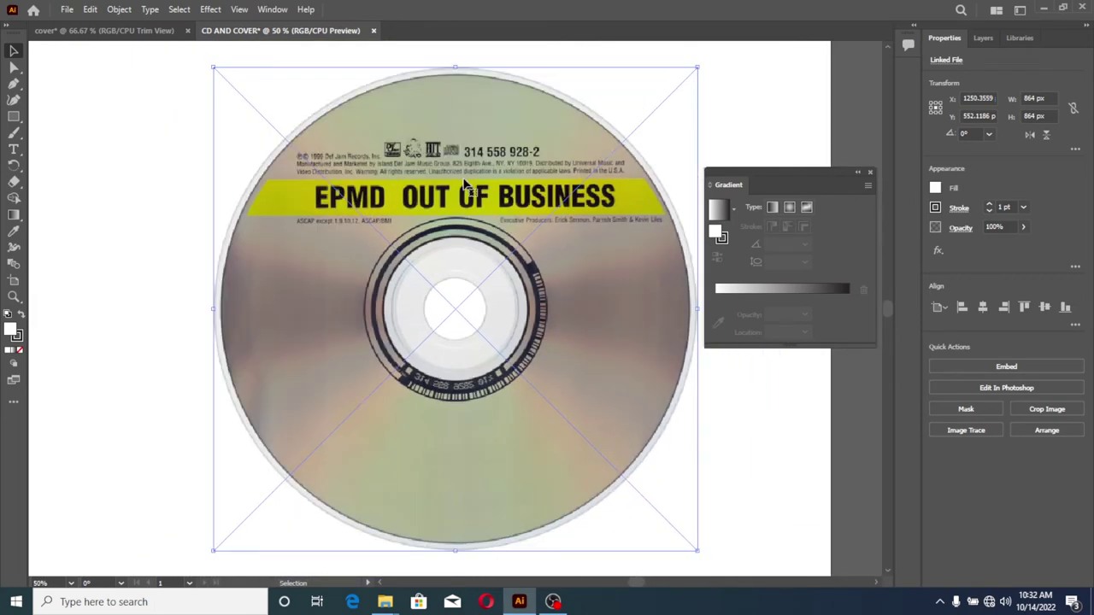
scroll(492, 213, "down", 2)
scroll(479, 201, "up", 2)
scroll(466, 183, "right", 1)
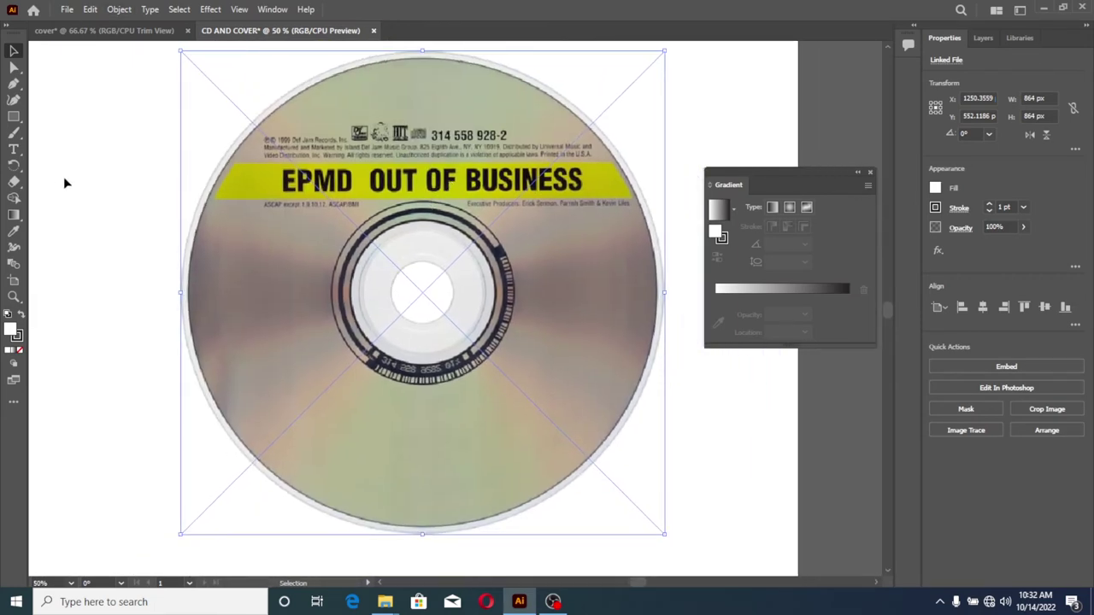
right_click(14, 116)
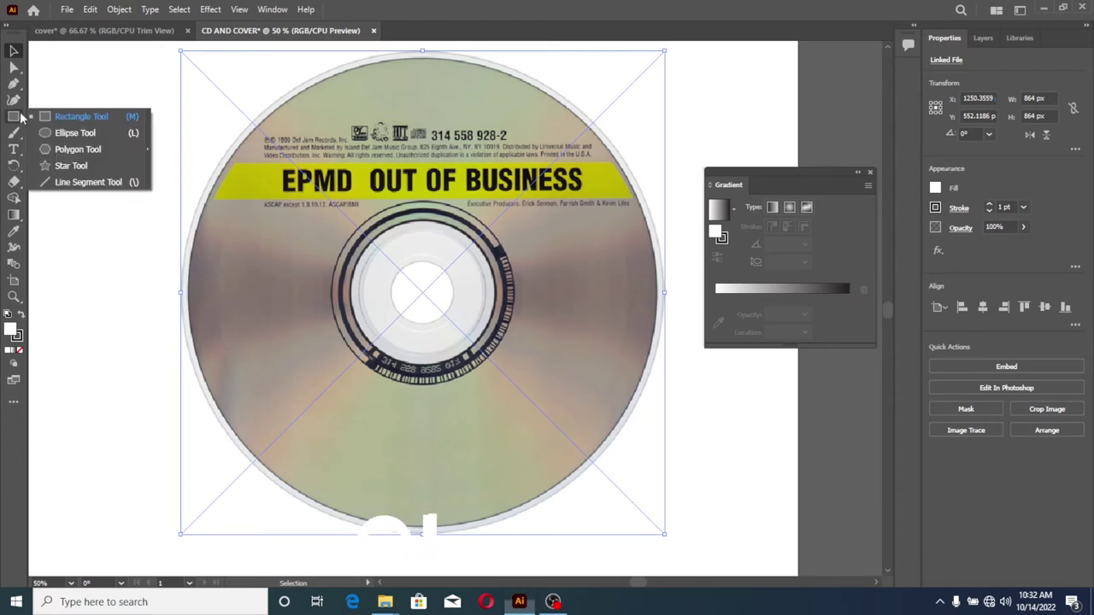
Step: Draw a 256 px circle over the CD's centre hole and fill it red F90000
left_click(60, 133)
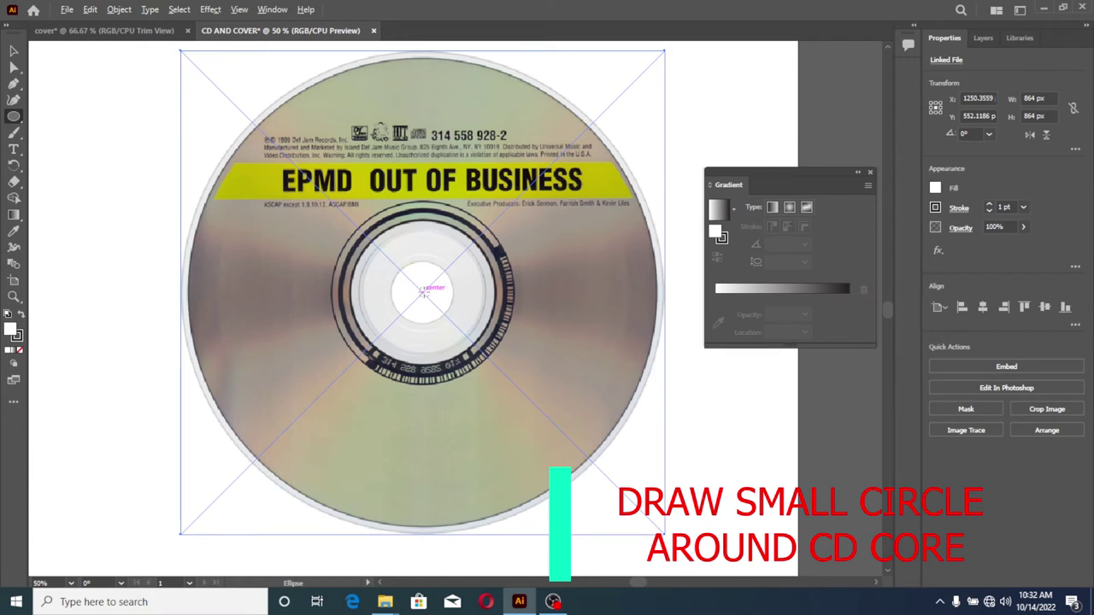
left_click_drag(422, 290, 496, 366)
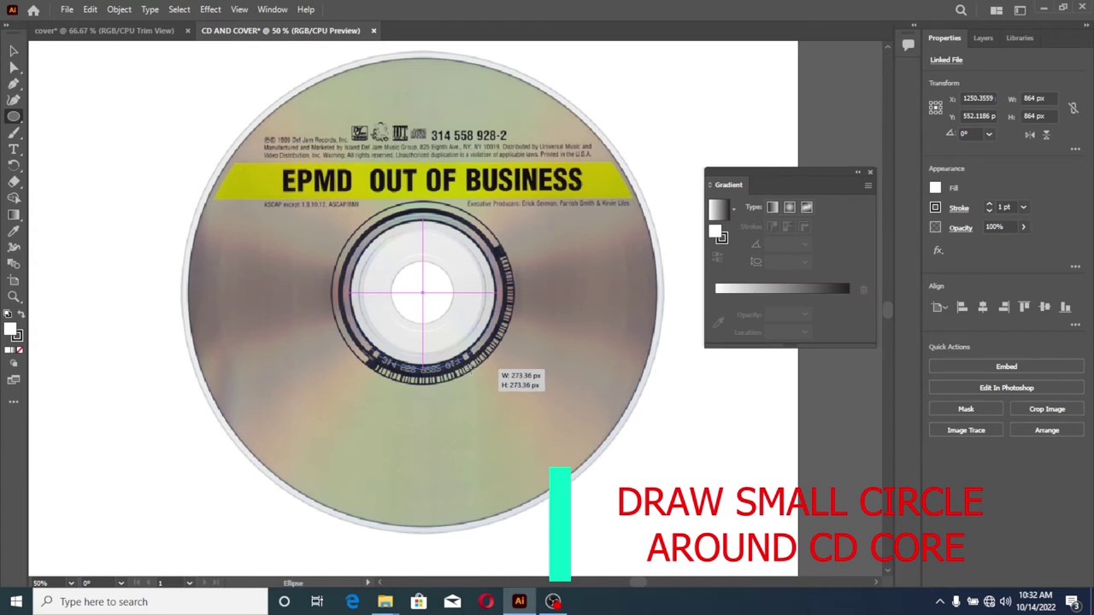
left_click_drag(471, 365, 495, 364)
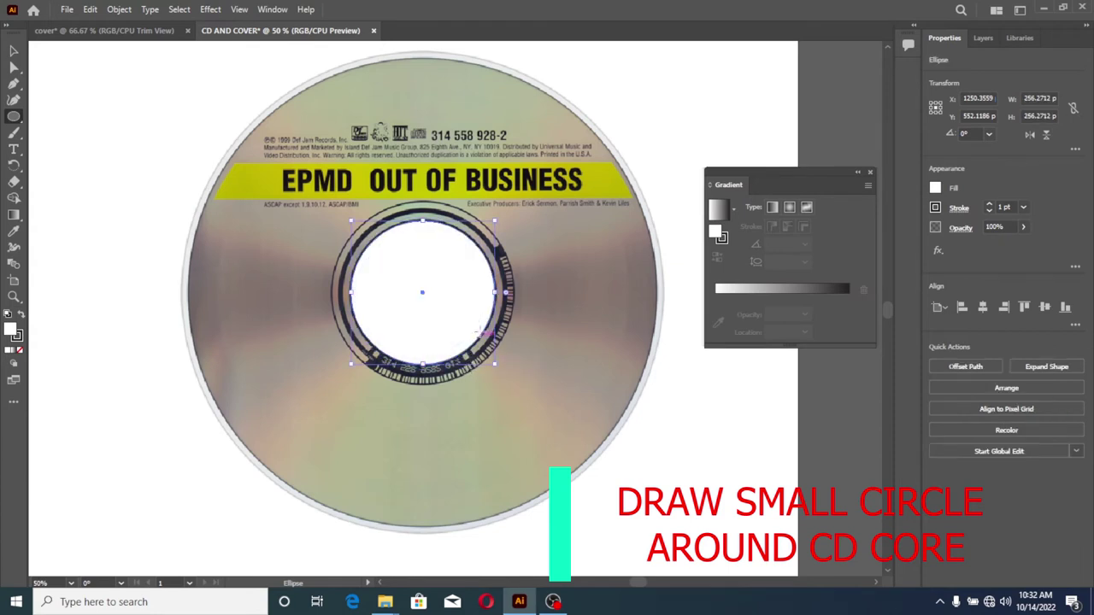
double_click(10, 330)
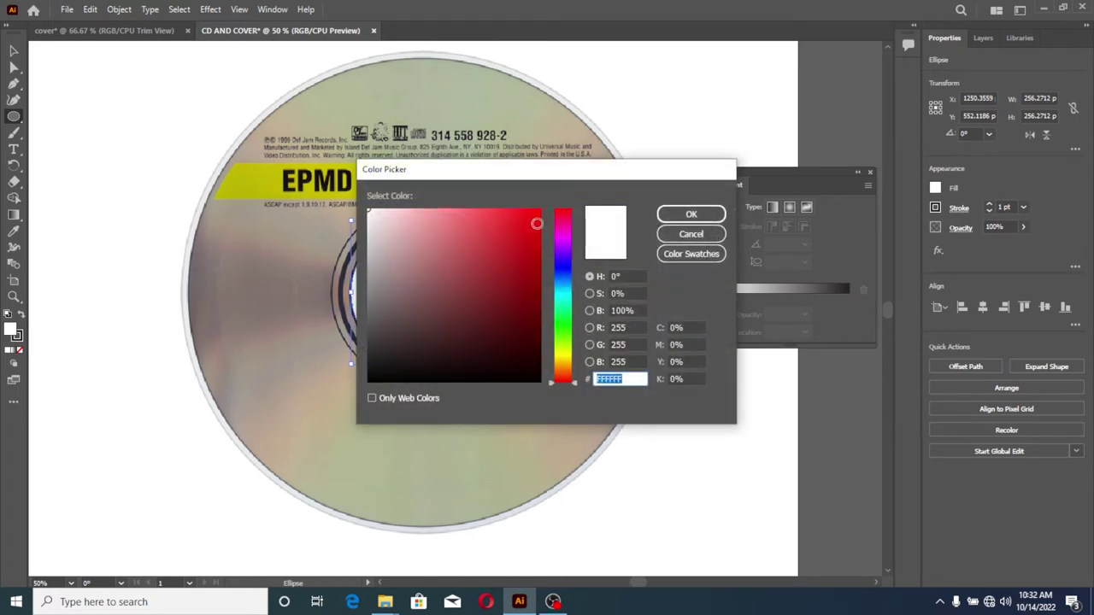
left_click_drag(523, 222, 542, 210)
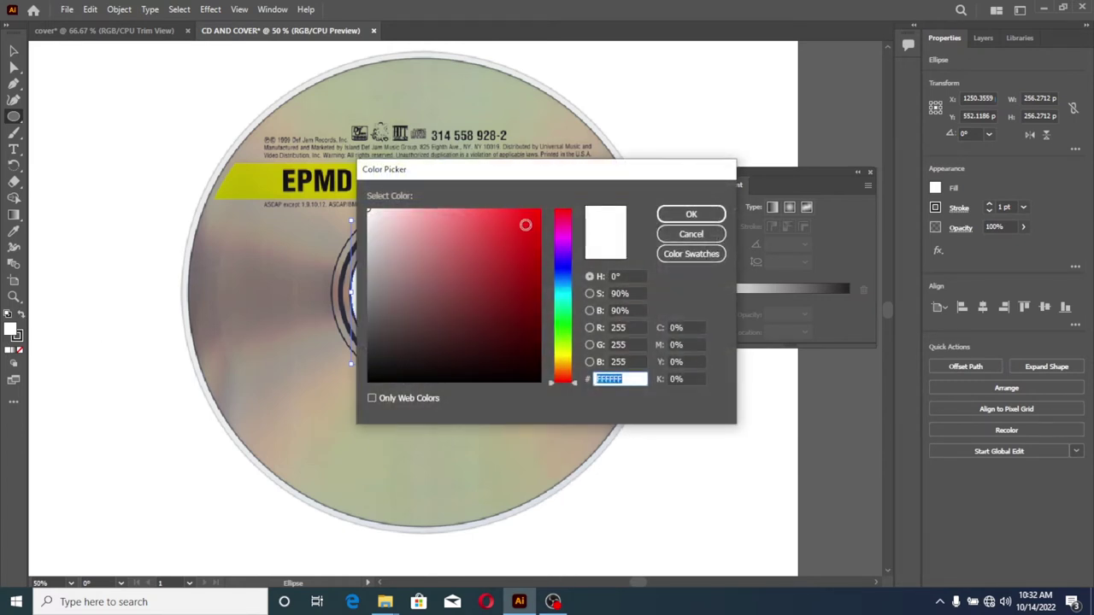
left_click(691, 214)
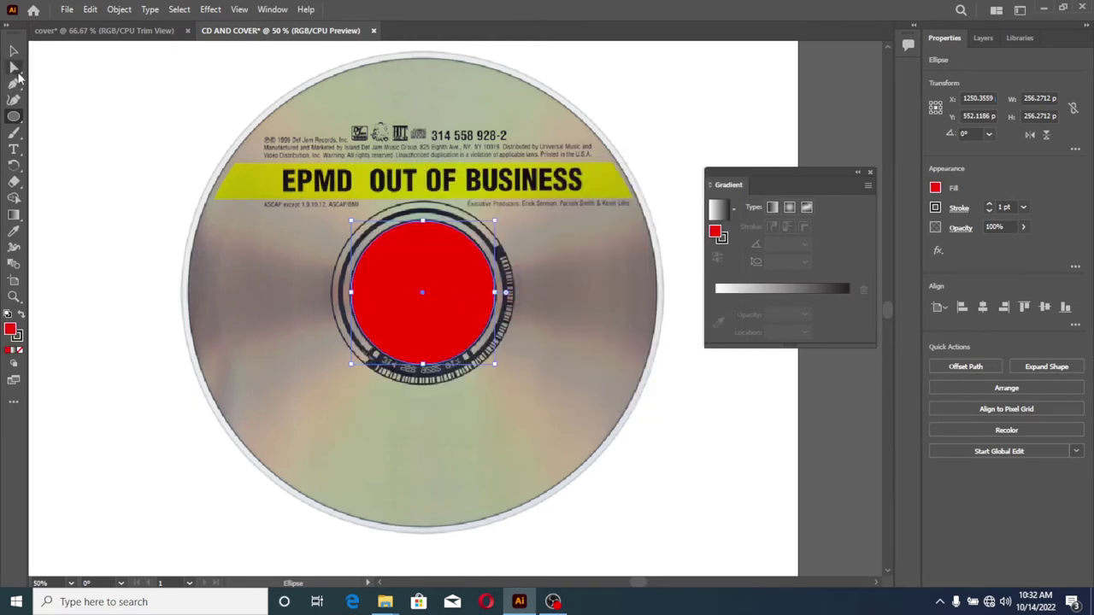
left_click(13, 51)
left_click(128, 141)
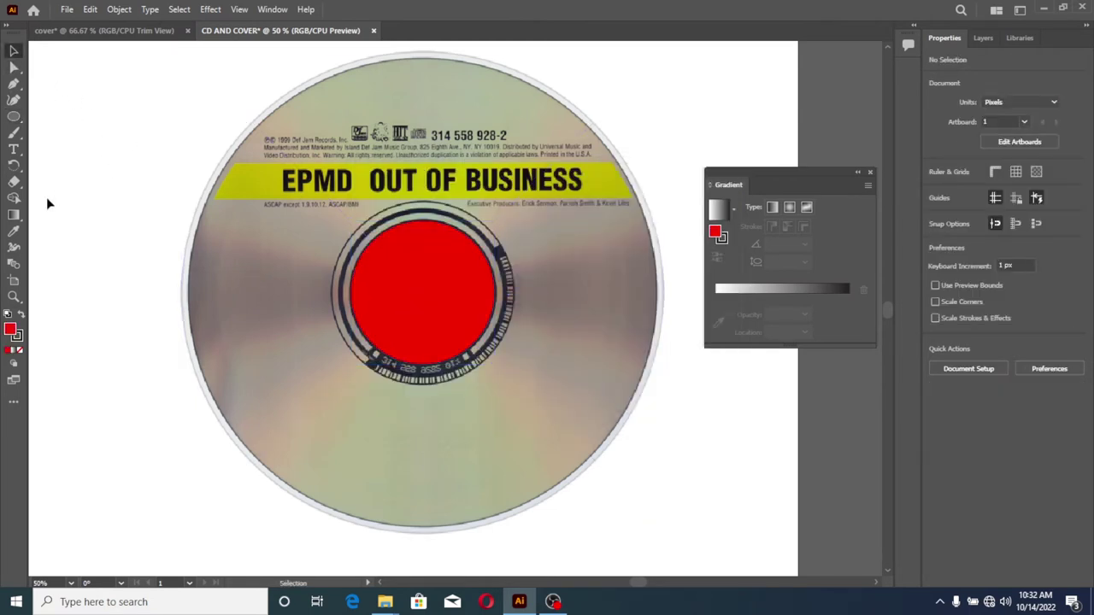
left_click(14, 116)
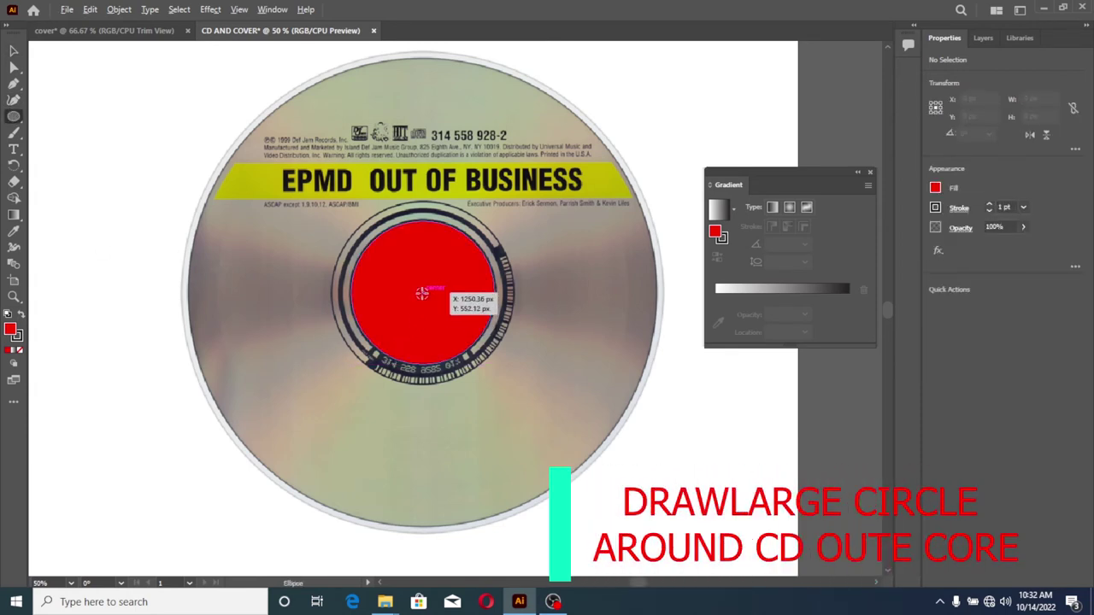
Step: Draw an 834.7 px circle from the CD centre to its outer edge, filled grey-brown 756464
left_click_drag(423, 293, 618, 525)
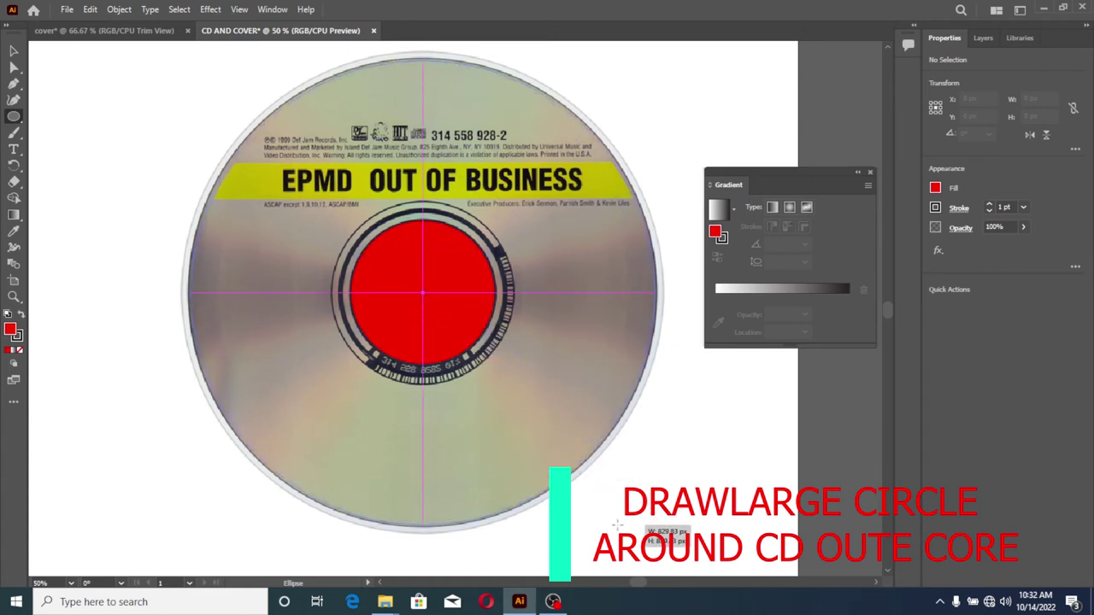
left_click_drag(616, 526, 617, 527)
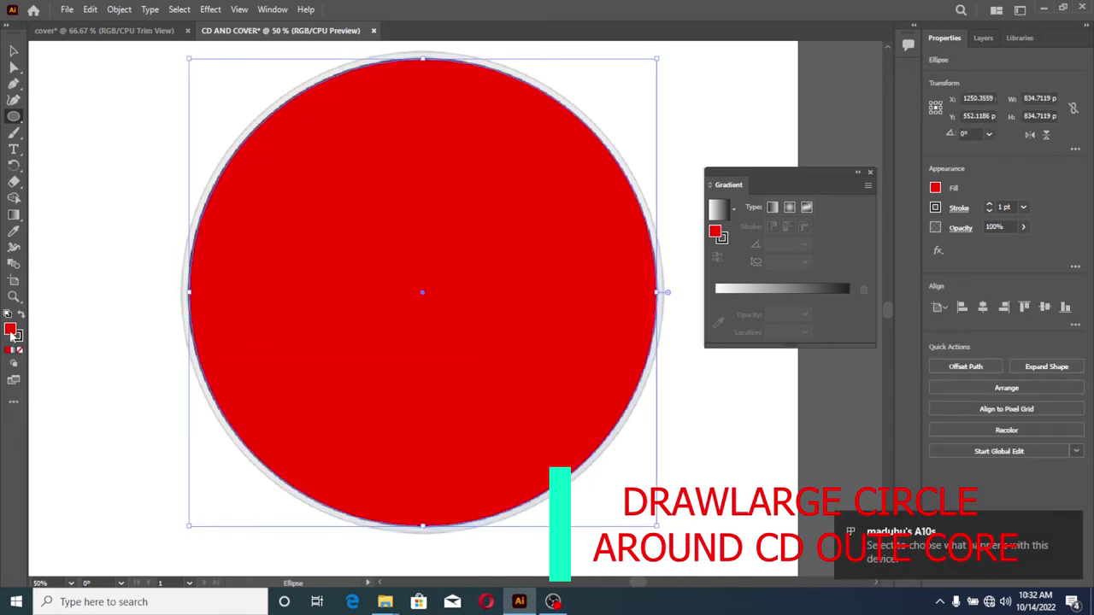
double_click(10, 332)
left_click(410, 282)
left_click(392, 303)
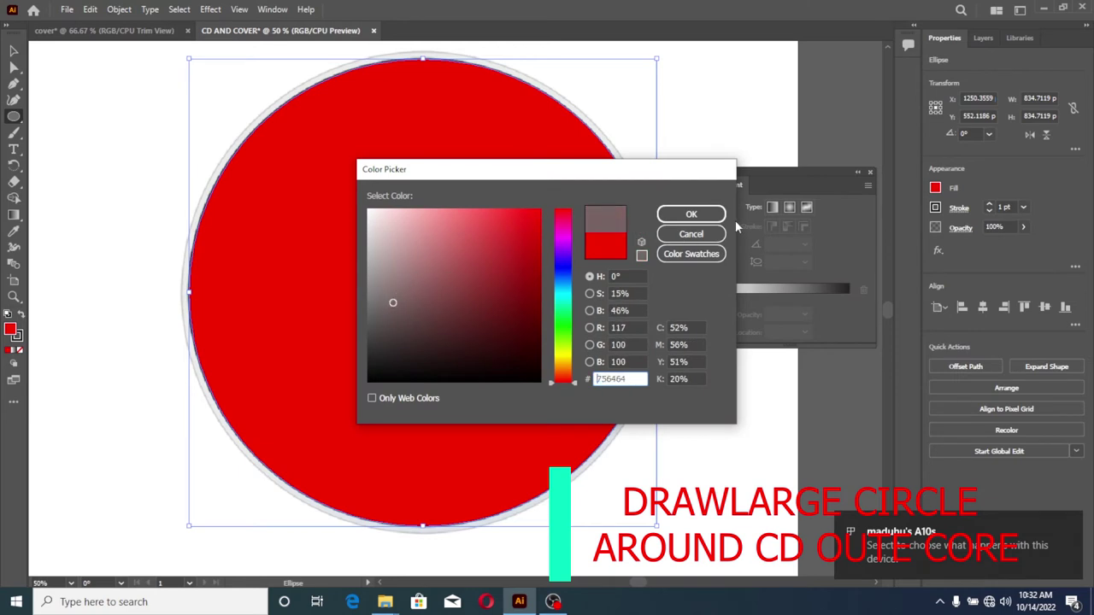
left_click(691, 215)
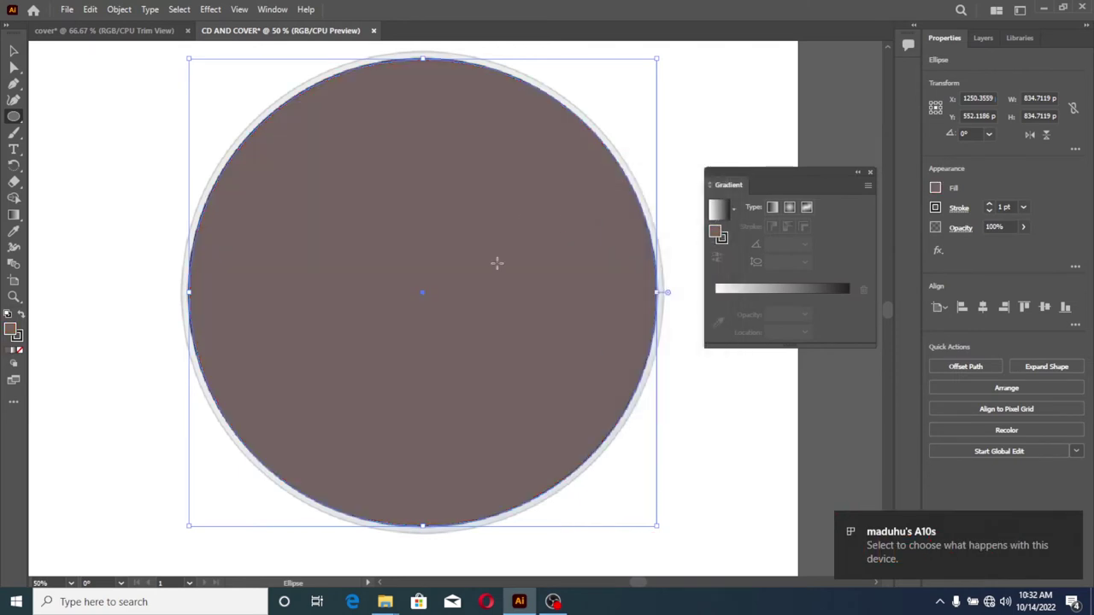
left_click(982, 39)
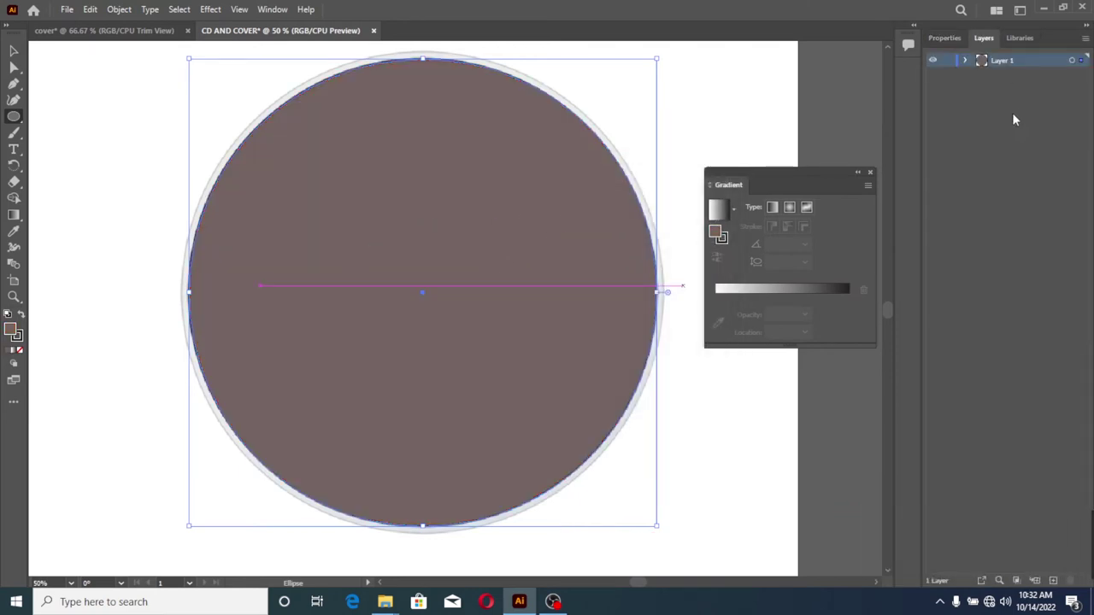
Step: In Layers, move the red circle above the large circle and select both ellipses
left_click(966, 61)
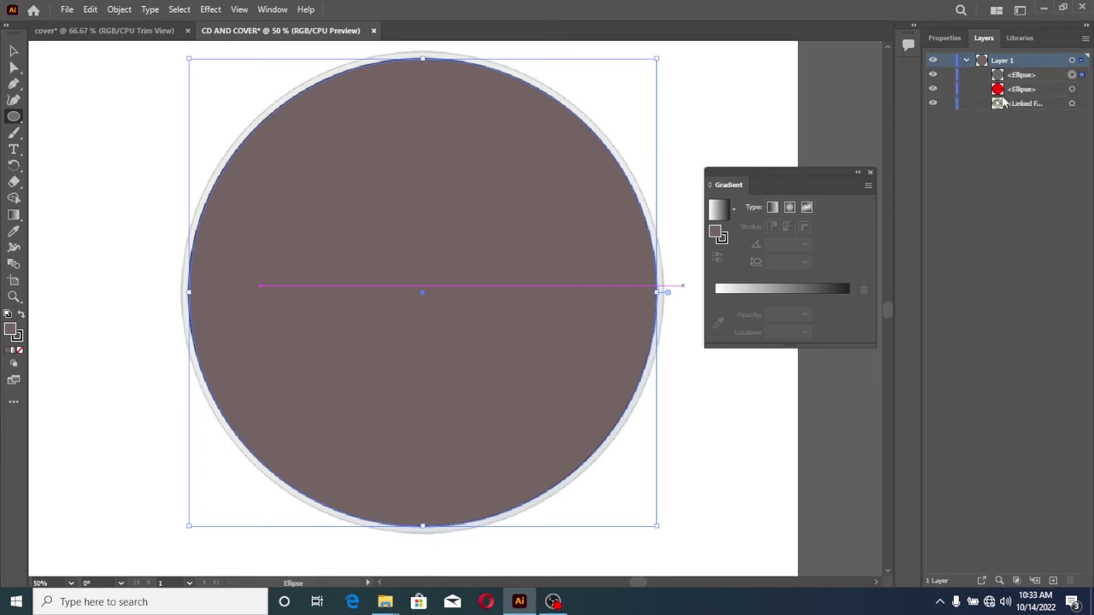
left_click_drag(1019, 79, 1017, 95)
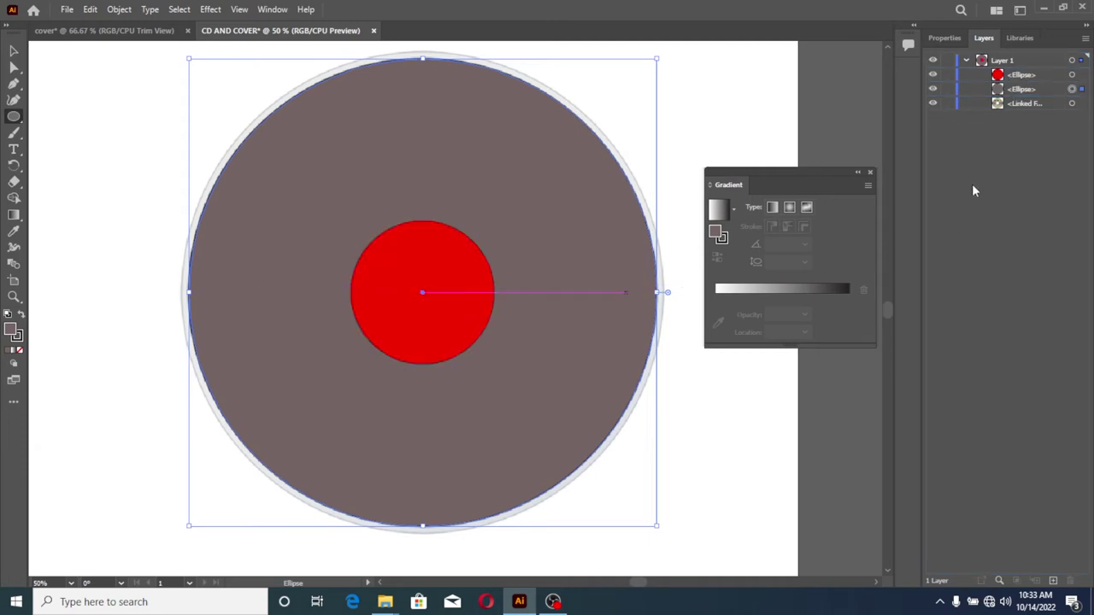
left_click(14, 50)
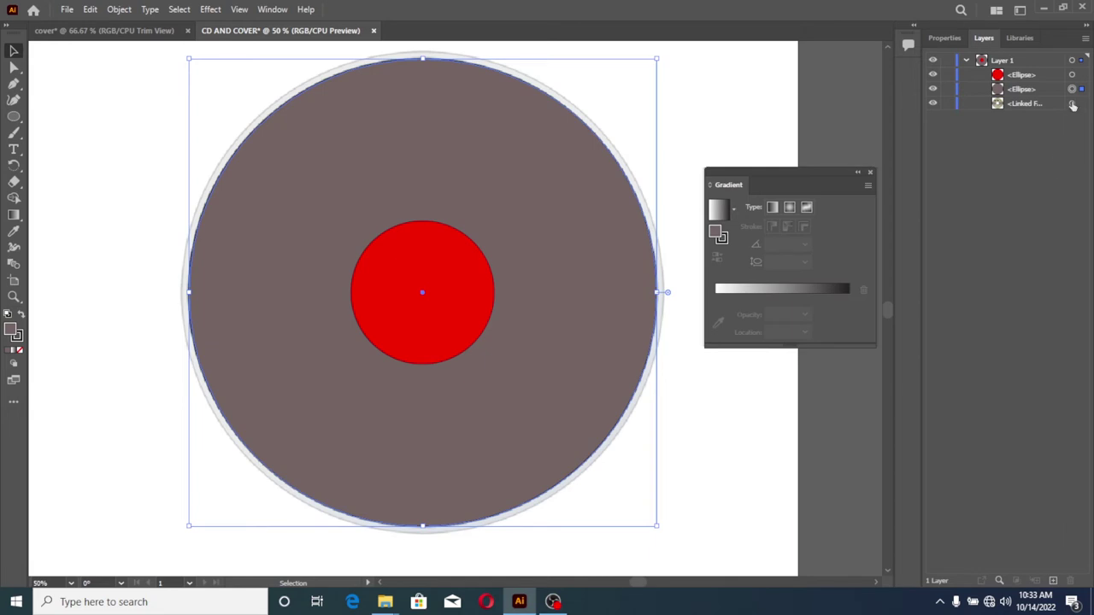
left_click(1073, 76, "shift")
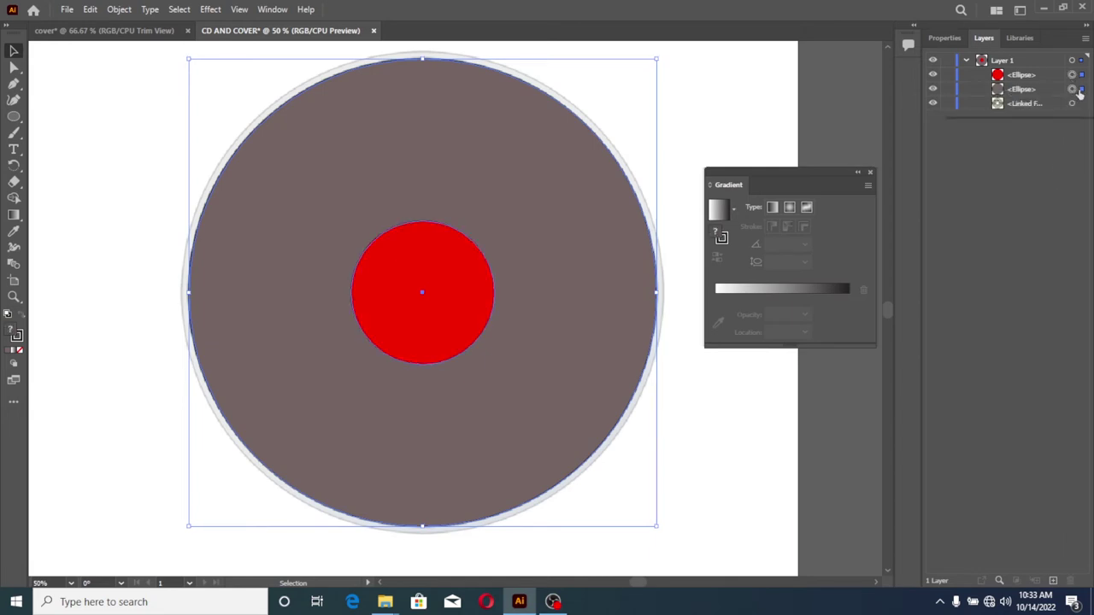
left_click(1021, 75)
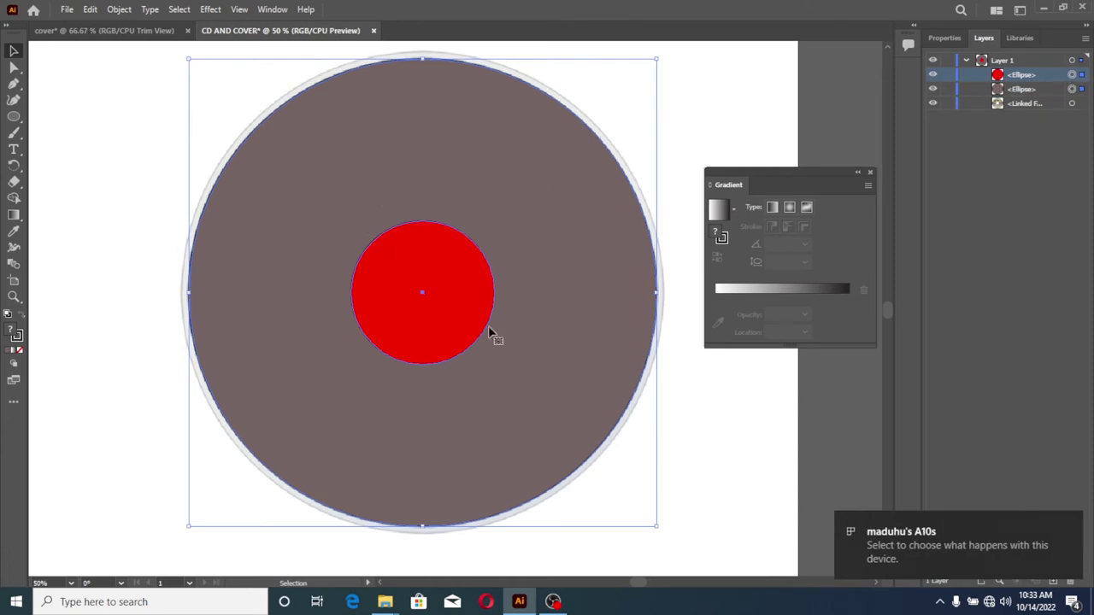
Step: Use Shape Builder to cut the red centre circle out of the brown disc
left_click(14, 199)
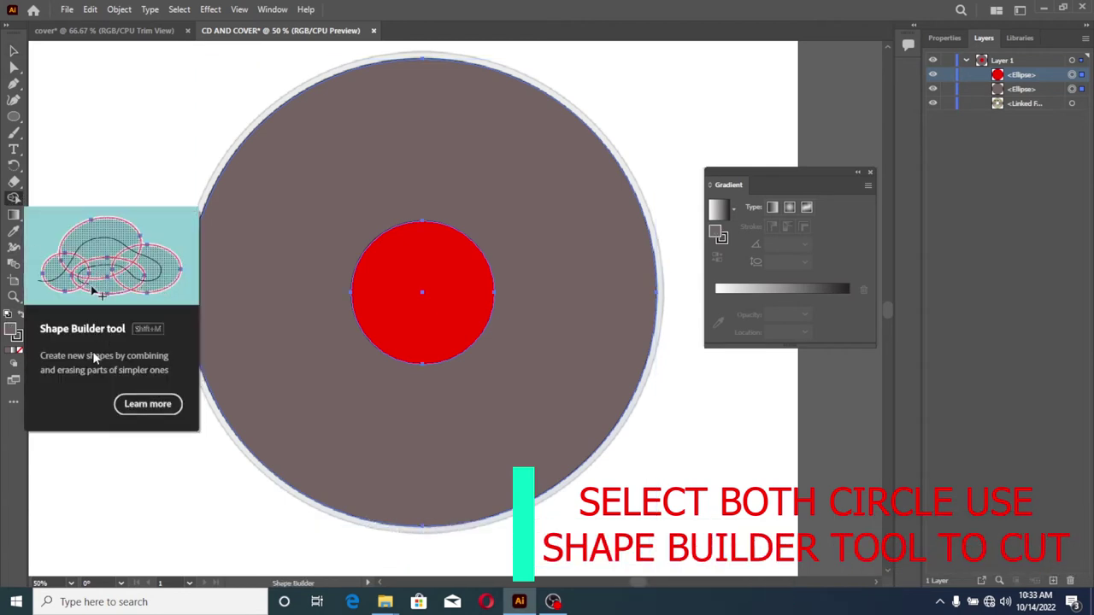
left_click(429, 291, "alt")
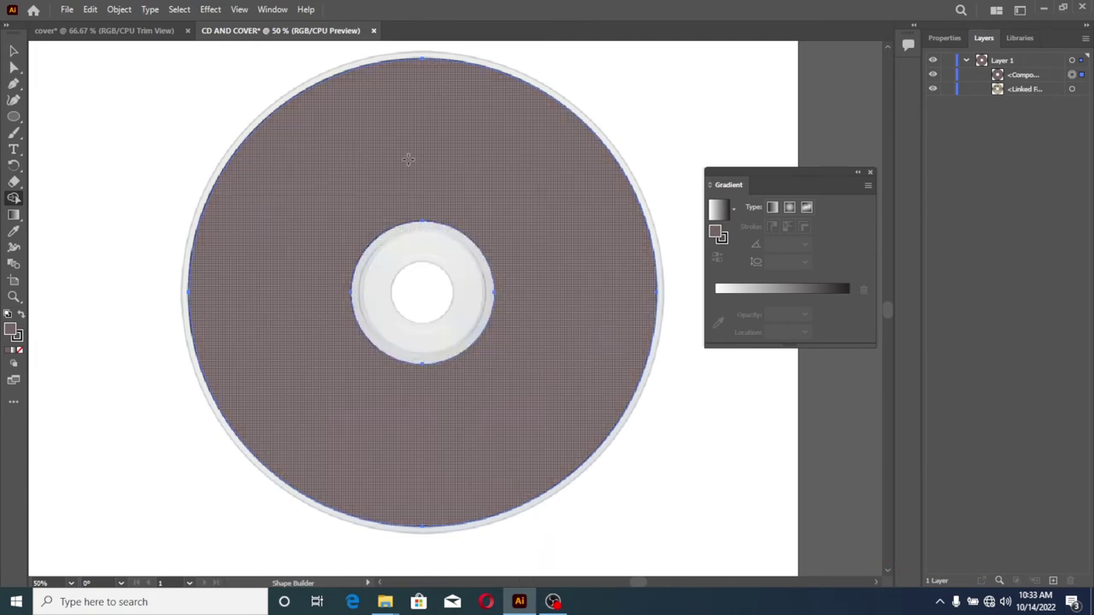
left_click(335, 103)
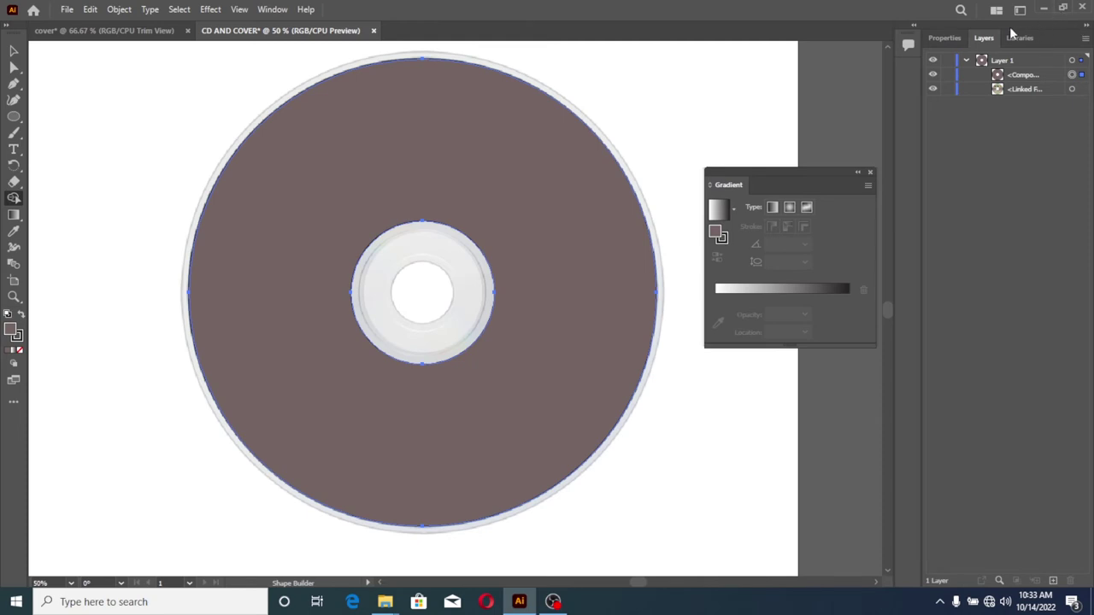
Step: Set the ring's stroke to None, deselect it, and zoom out to 25%
left_click(947, 38)
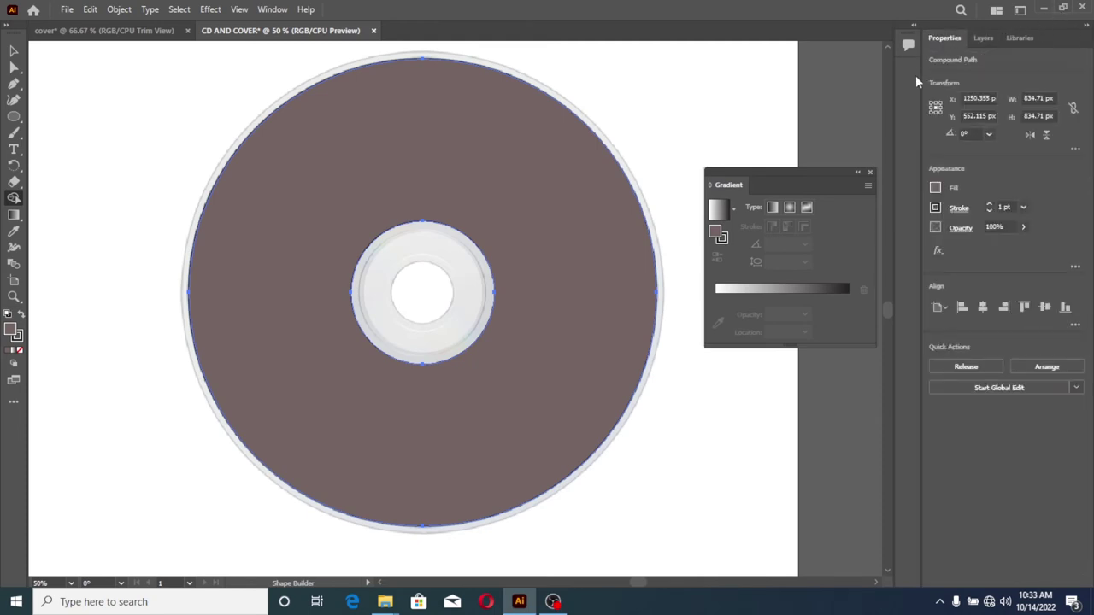
left_click(989, 211)
left_click(14, 51)
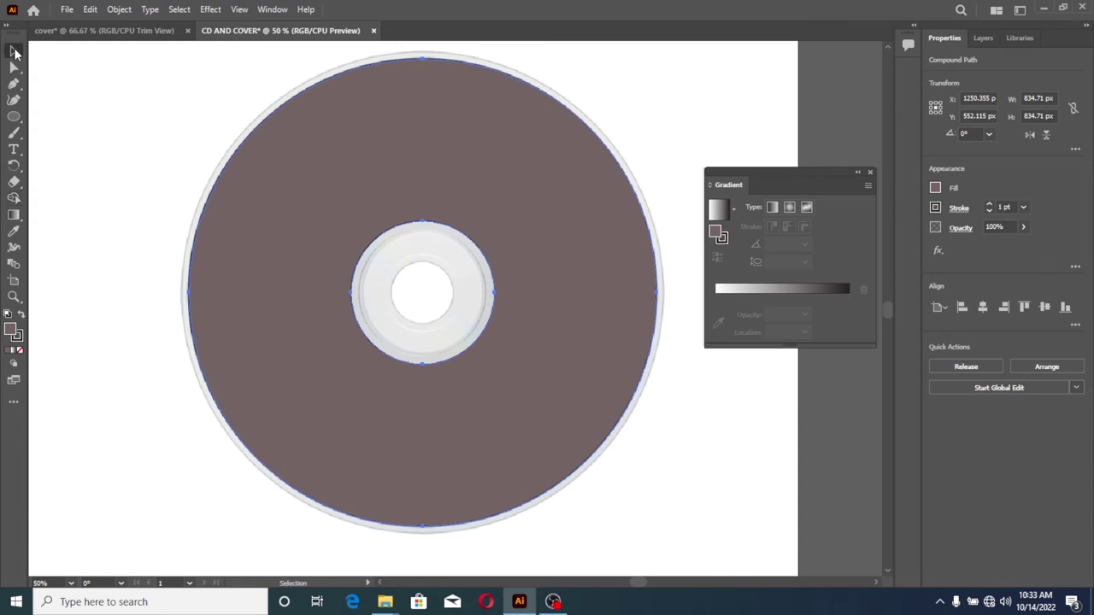
left_click(78, 102)
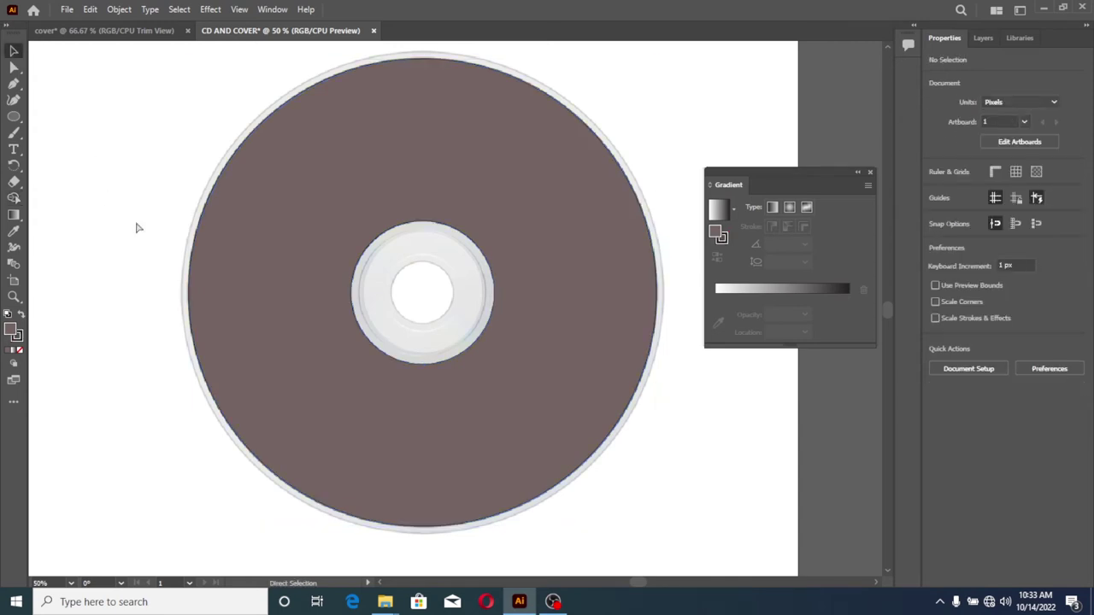
key("ctrl+minus")
key("ctrl+minus")
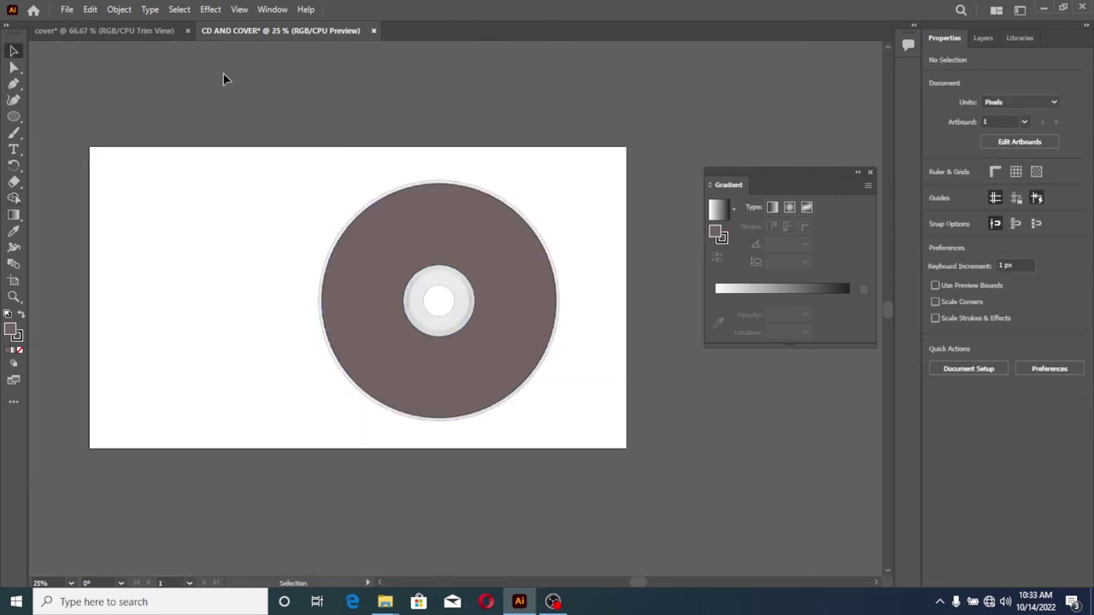
Step: In the cover document, marquee-select all the cover artwork and group it
left_click(53, 30)
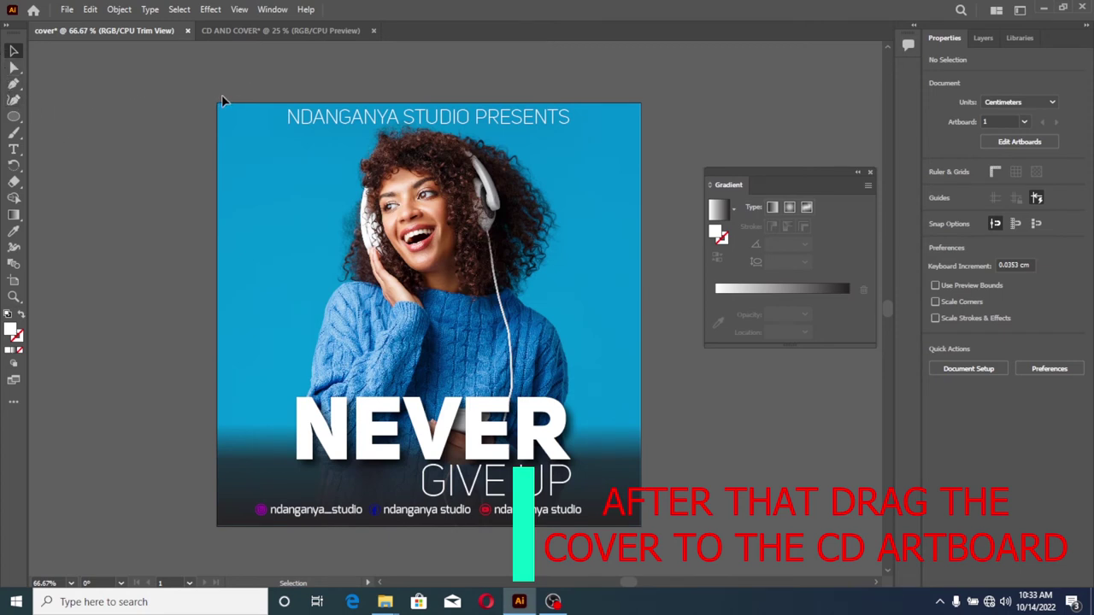
left_click(983, 38)
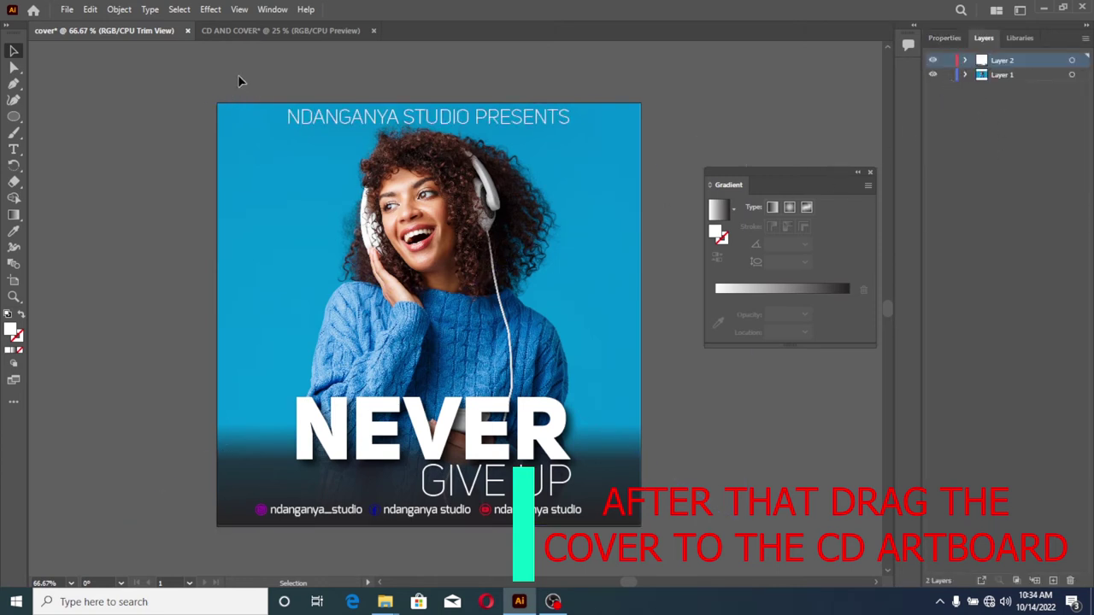
left_click_drag(240, 82, 585, 534)
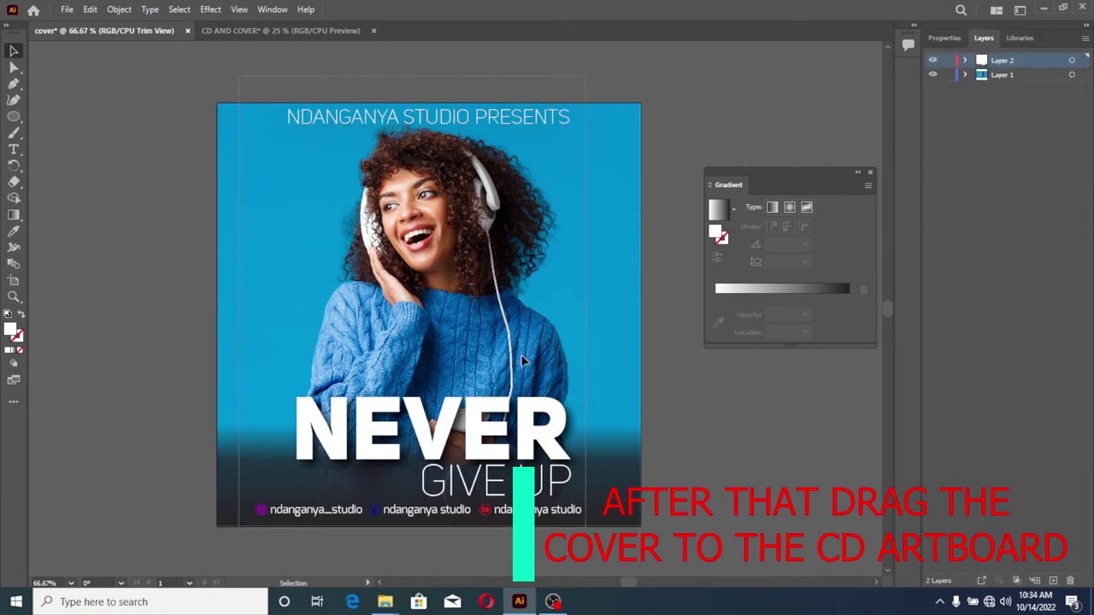
right_click(453, 283)
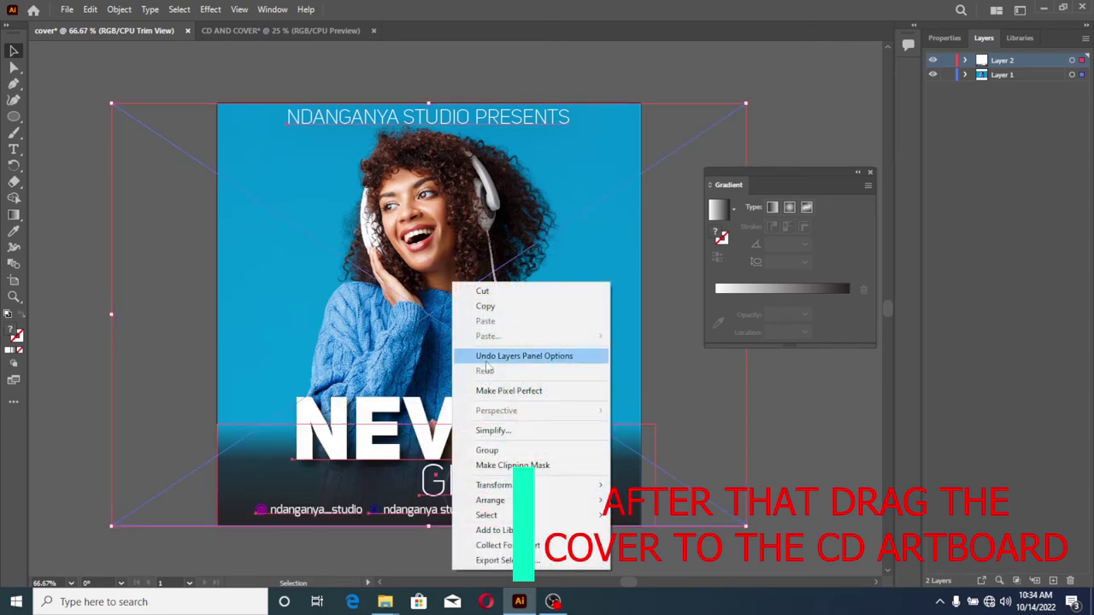
left_click(520, 450)
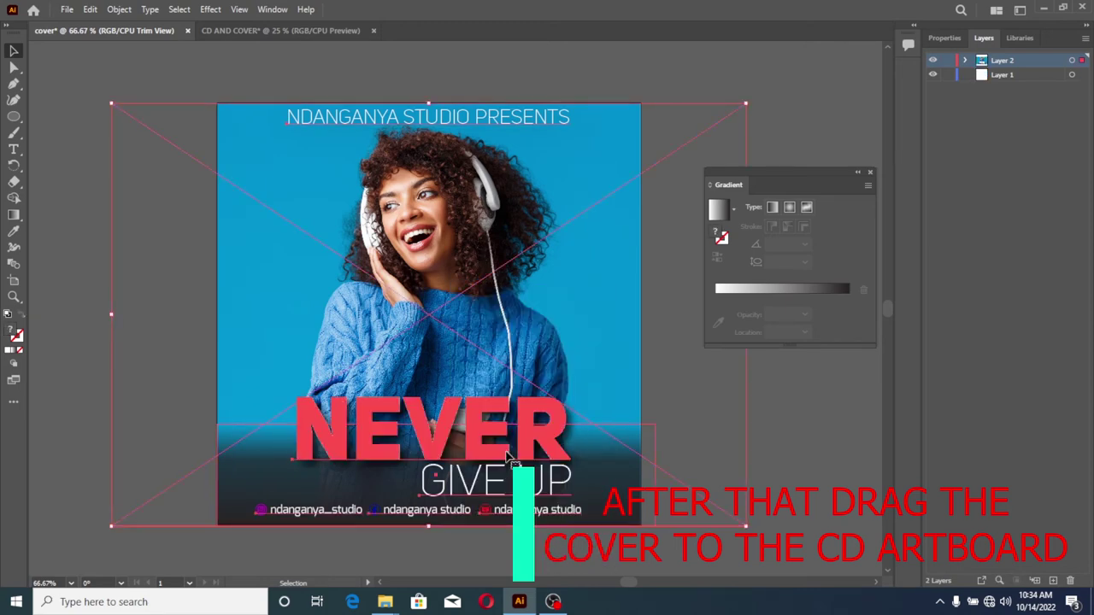
left_click(50, 110)
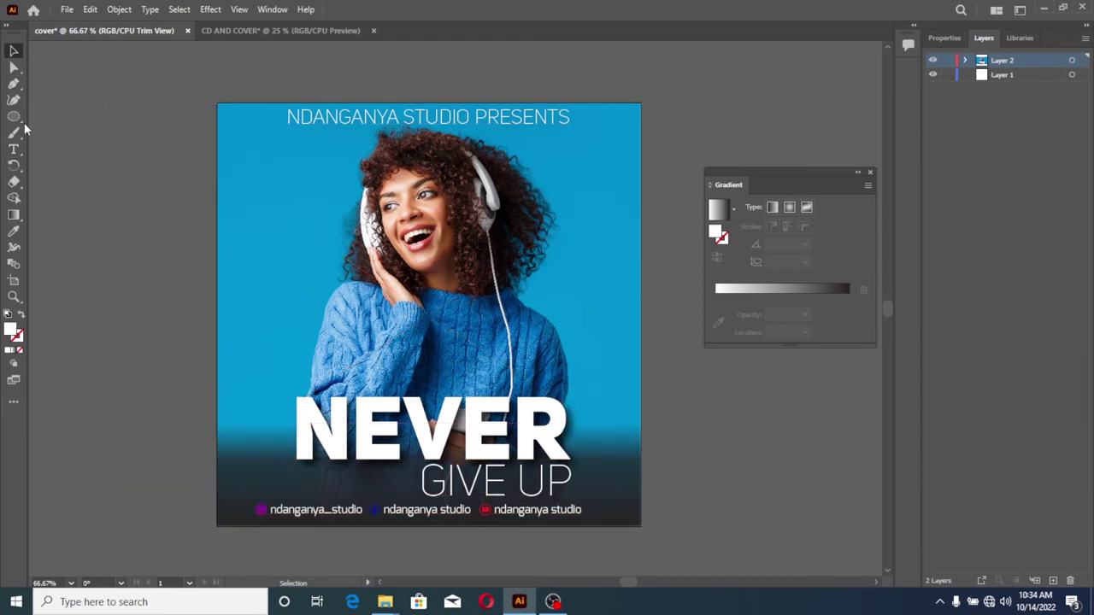
Step: Draw a rectangle over the whole cover artboard and make it a clipping mask for the artwork
left_click(14, 116)
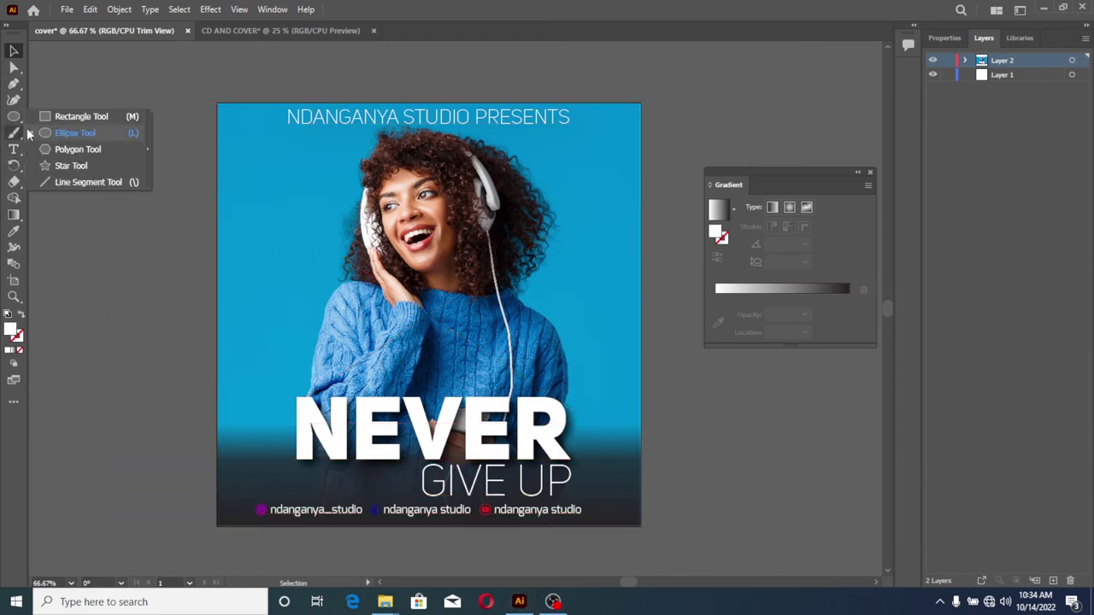
left_click(77, 118)
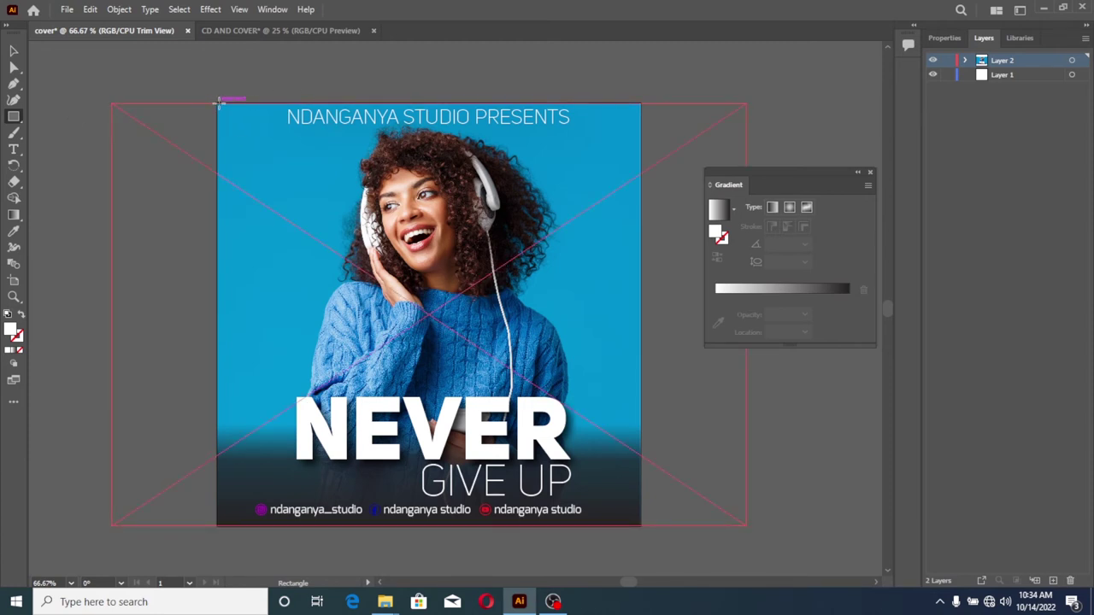
left_click_drag(218, 103, 638, 525)
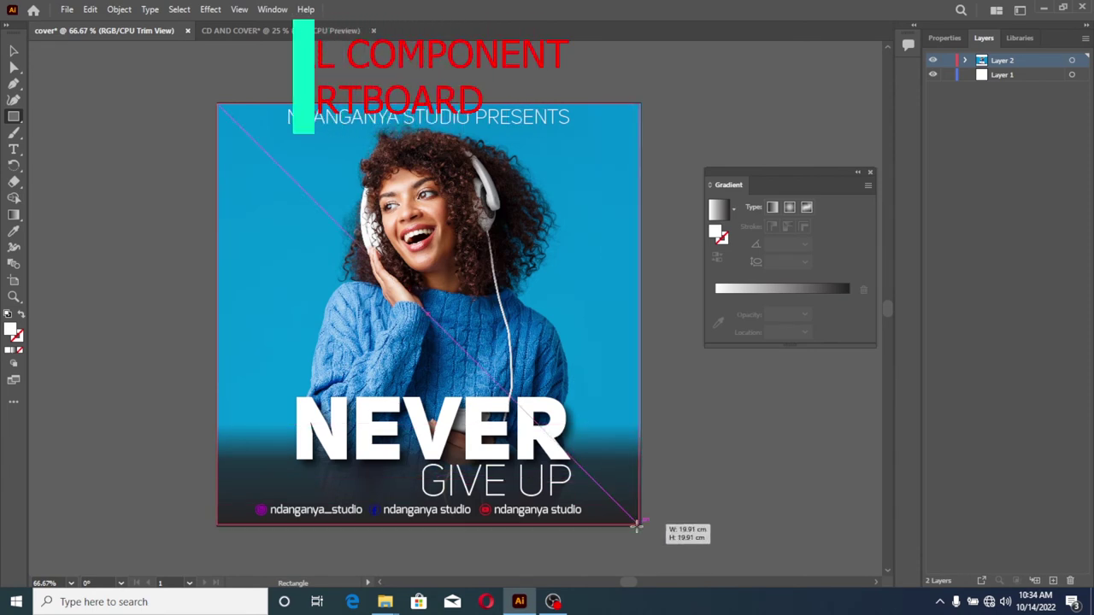
left_click_drag(638, 525, 640, 525)
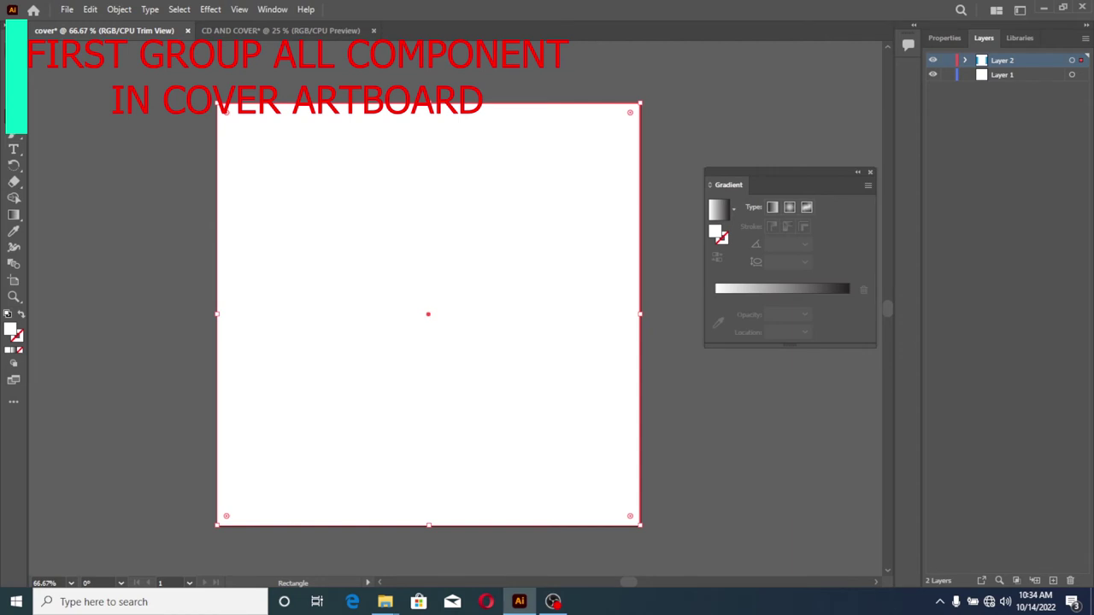
left_click_drag(286, 71, 421, 281)
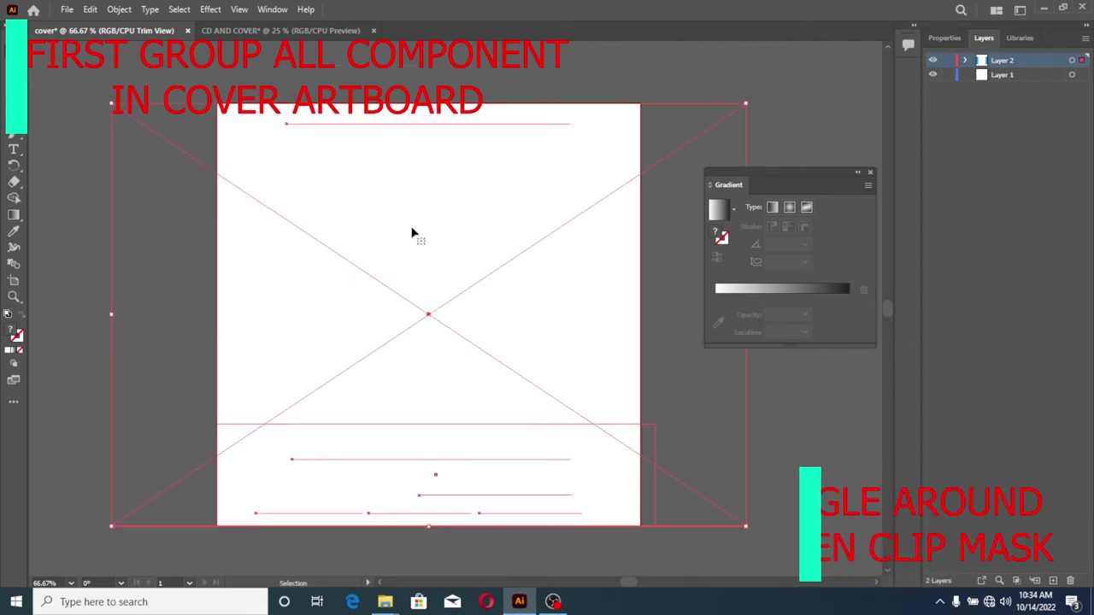
right_click(411, 231)
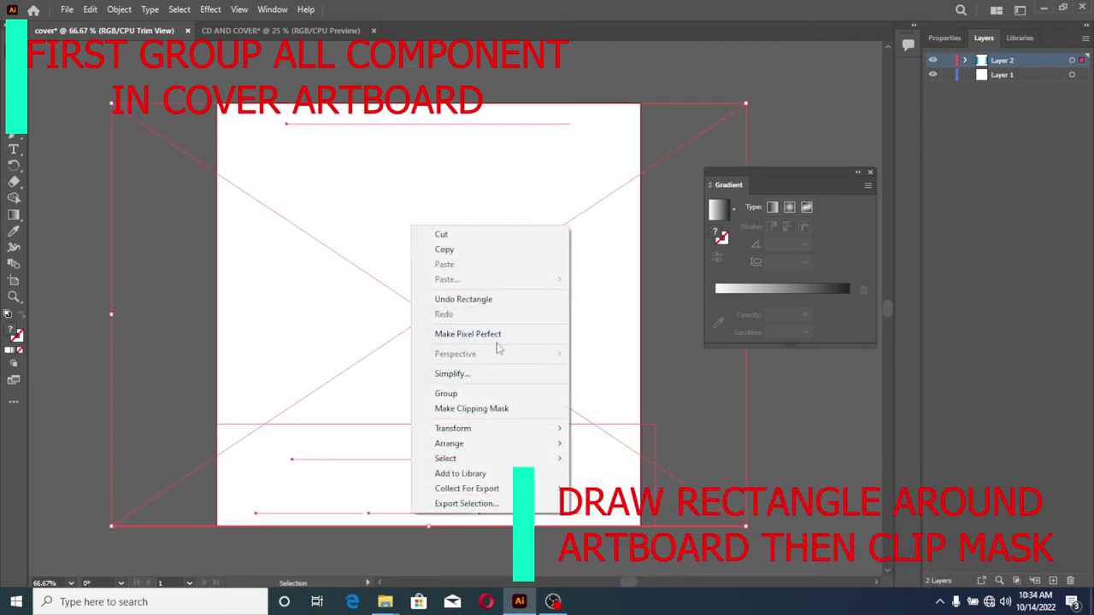
left_click(484, 412)
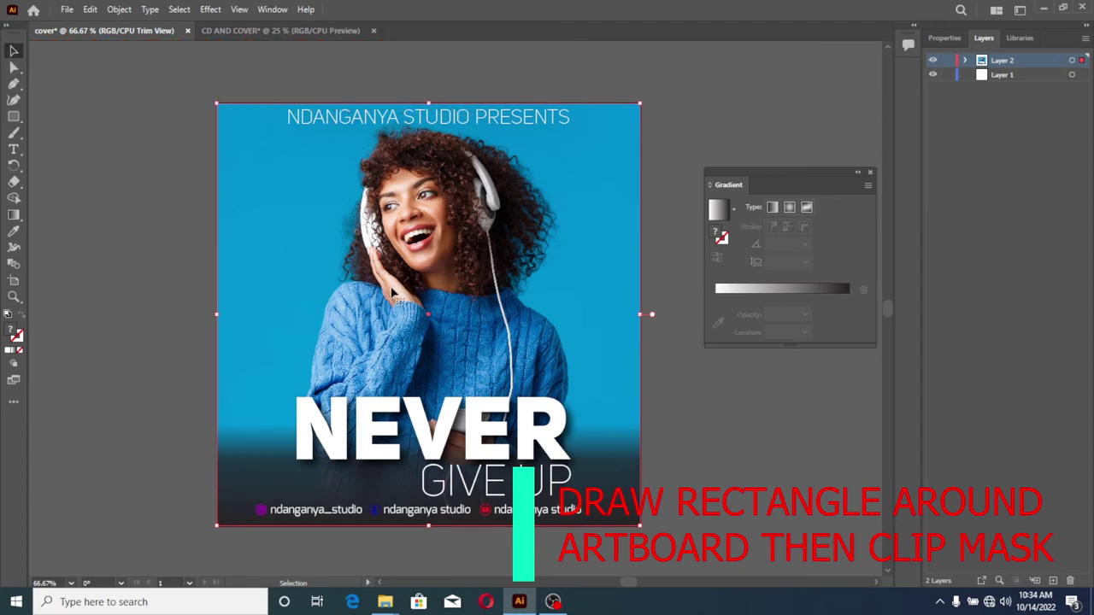
Step: Drag the clipped cover into CD AND COVER, enlarge it proportionally, and Alt-drag a copy over the disc
left_click_drag(392, 285, 295, 34)
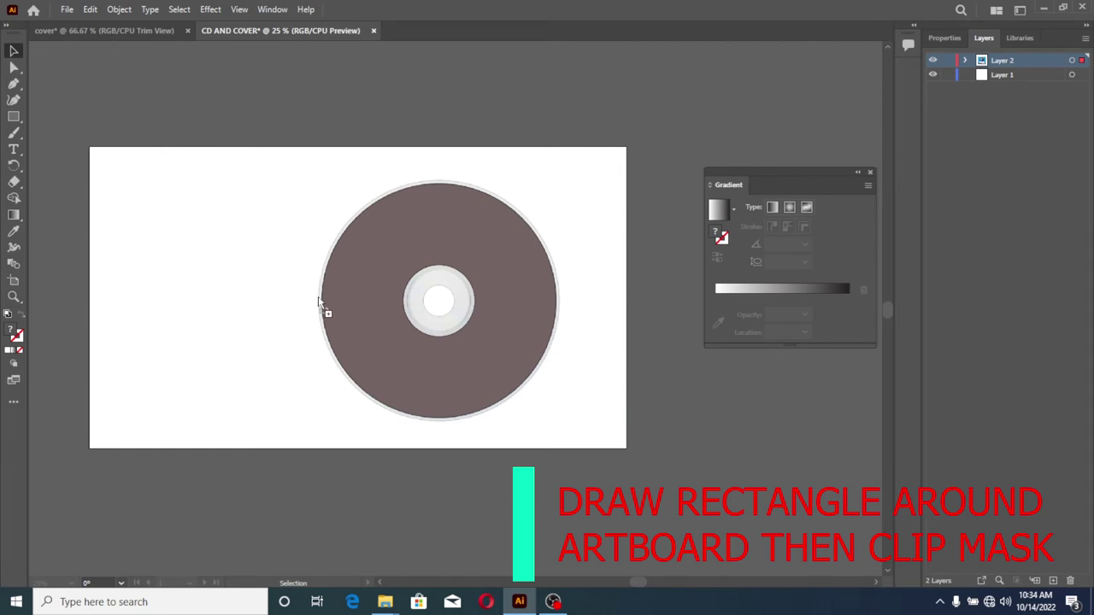
left_click_drag(292, 30, 308, 355)
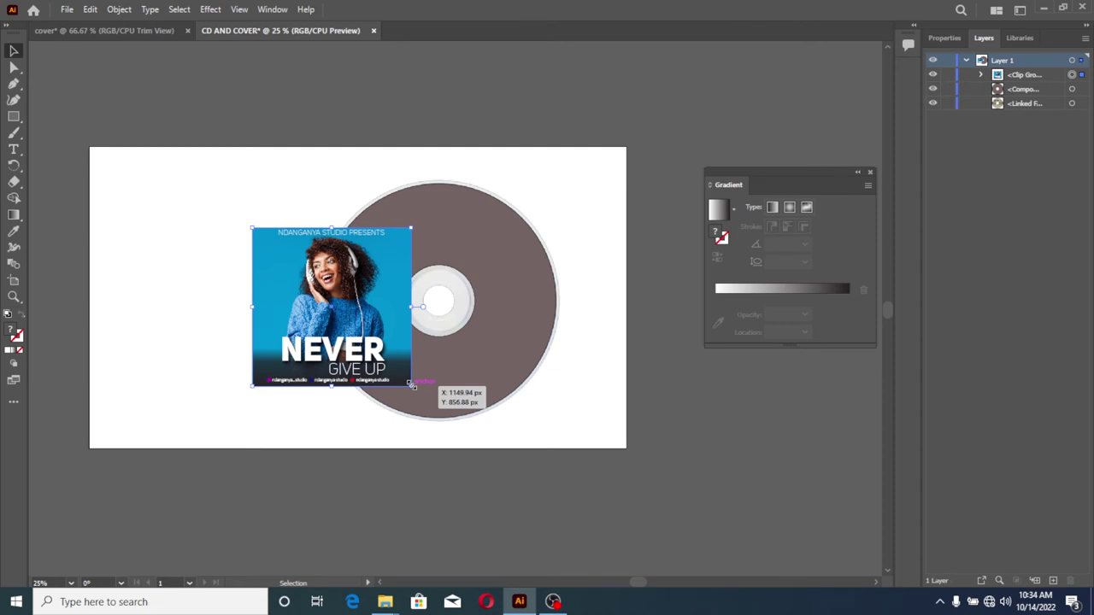
key("shift")
left_click_drag(411, 386, 445, 443)
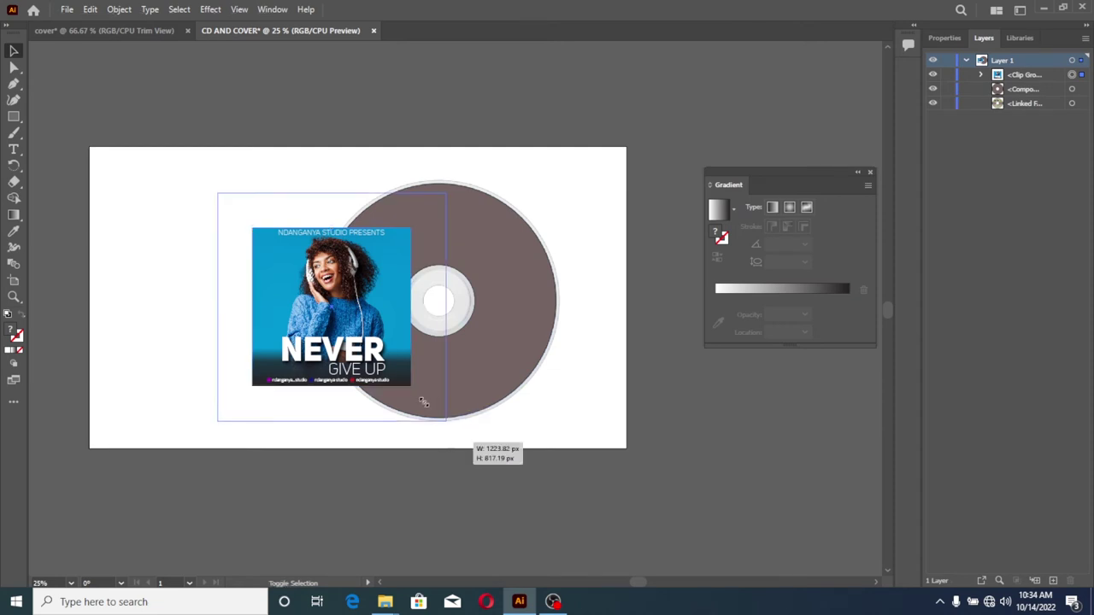
left_click_drag(423, 401, 425, 405)
mouse_move(379, 321)
left_mouse_down()
mouse_move(450, 323)
mouse_move(216, 385)
left_mouse_up()
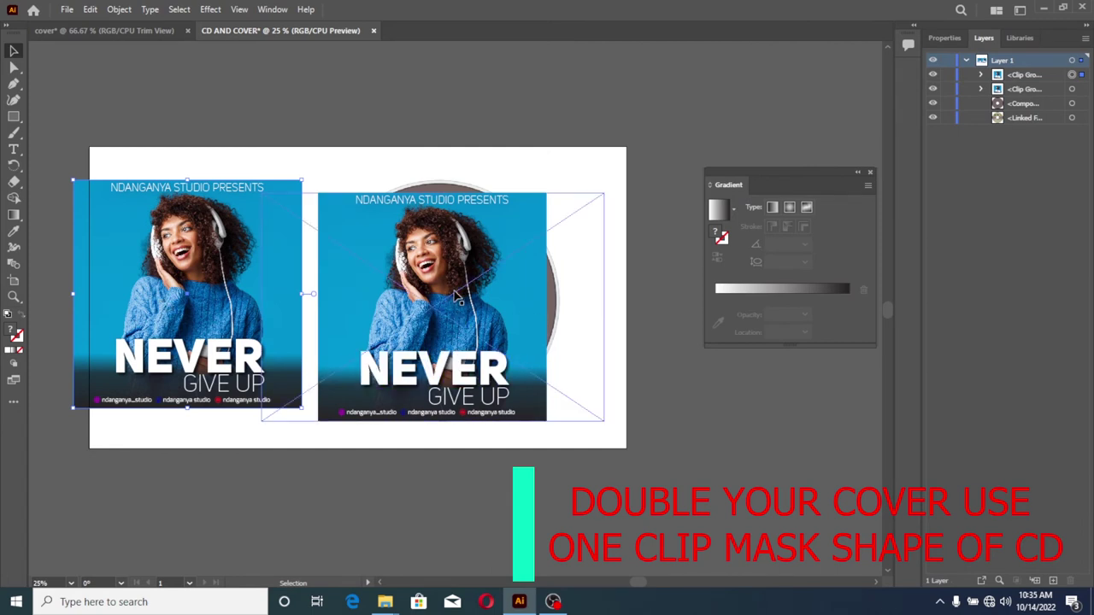
Step: Centre the cover copy on the disc and move the donut shape above it in Layers
left_click_drag(459, 292, 473, 275)
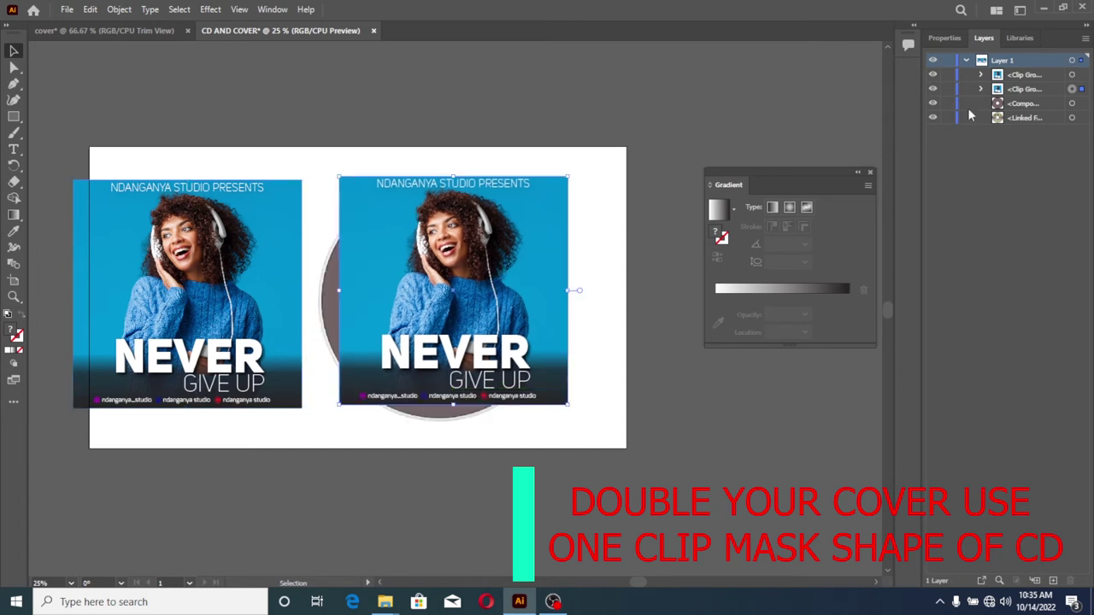
left_click(1012, 104)
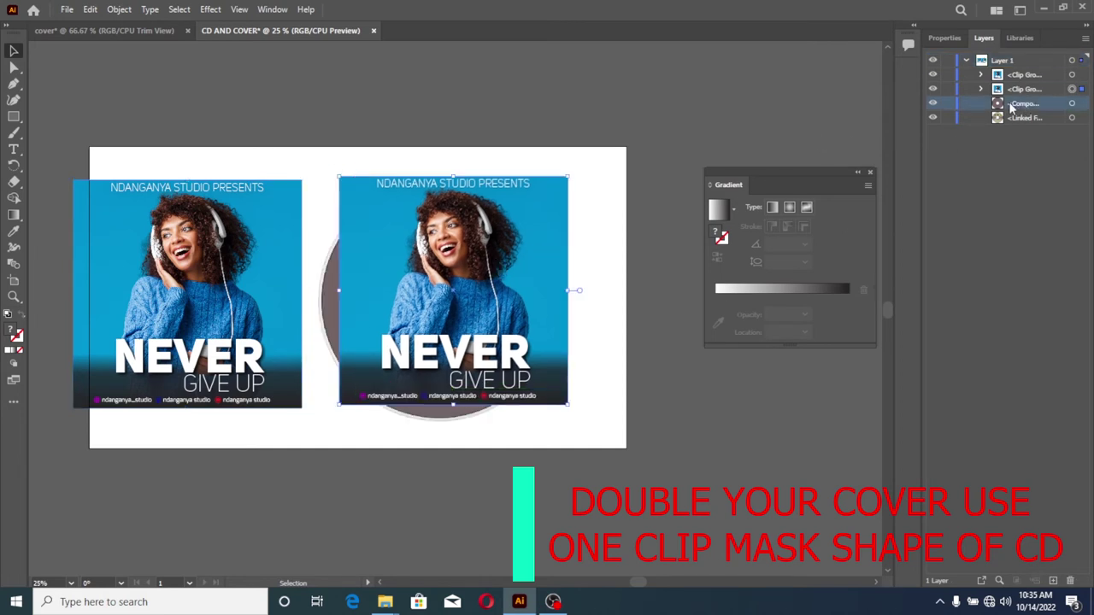
left_click(1072, 104)
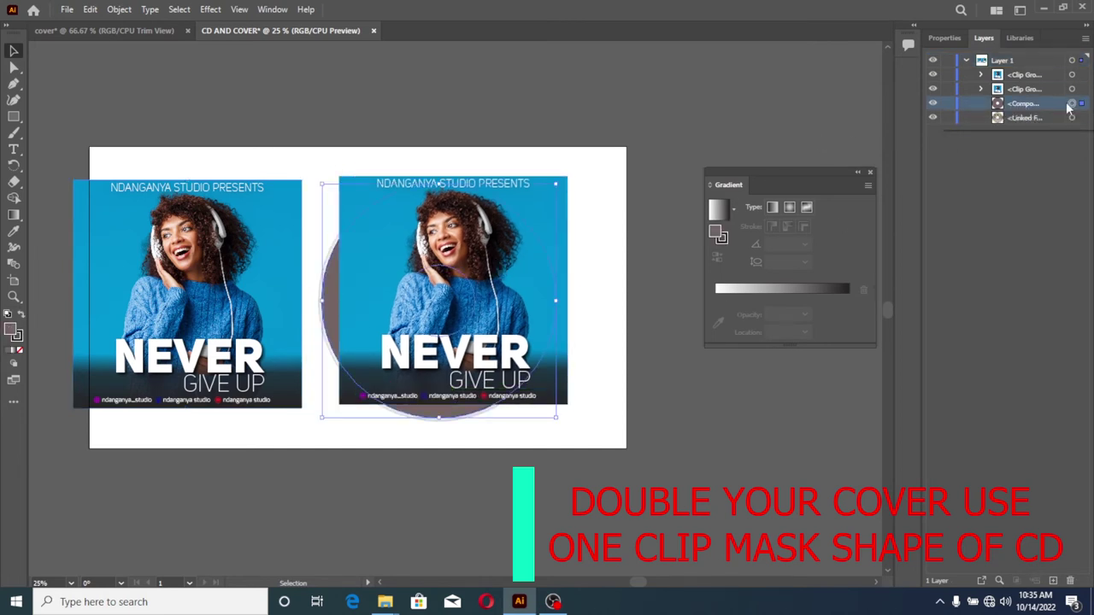
left_click_drag(1041, 106, 1038, 85)
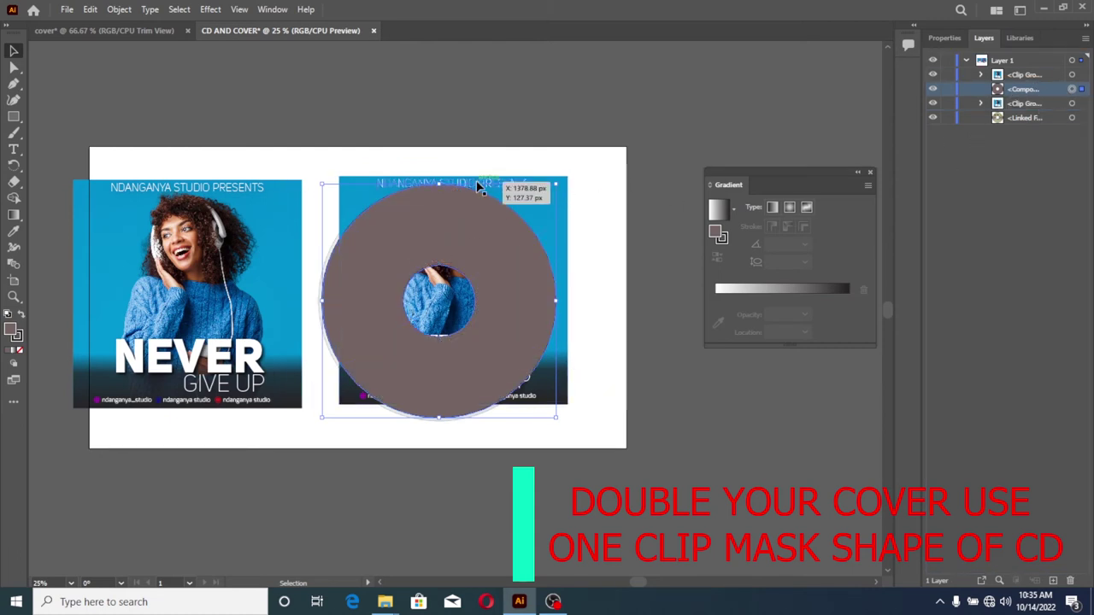
left_click(1072, 104)
left_click_drag(449, 294, 436, 305)
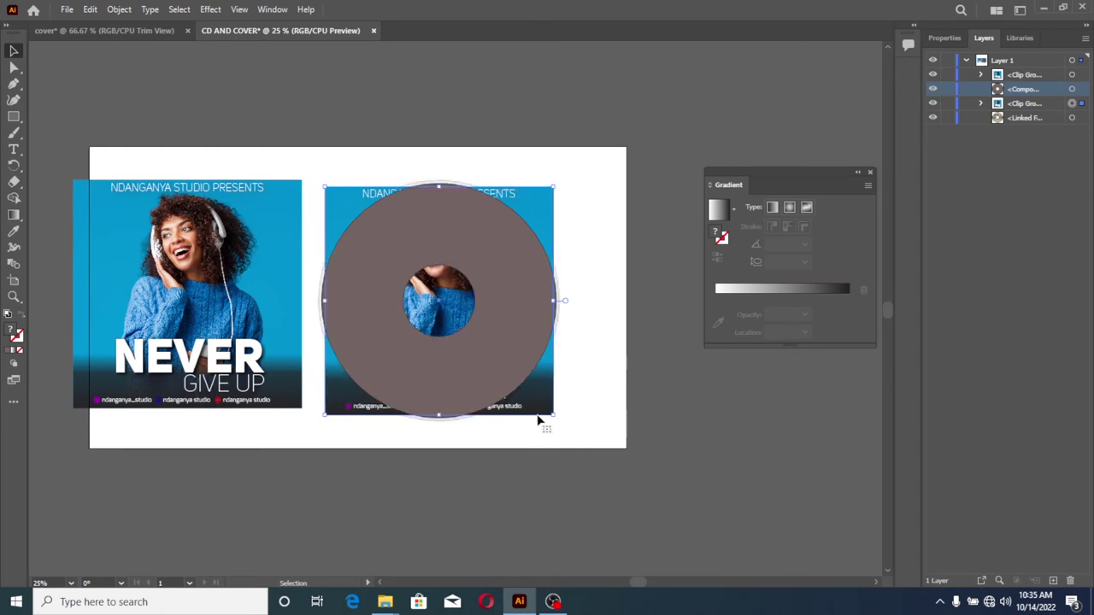
Step: Scale the cover art to just cover the disc and add the donut shape to the selection
left_click_drag(554, 414, 558, 419)
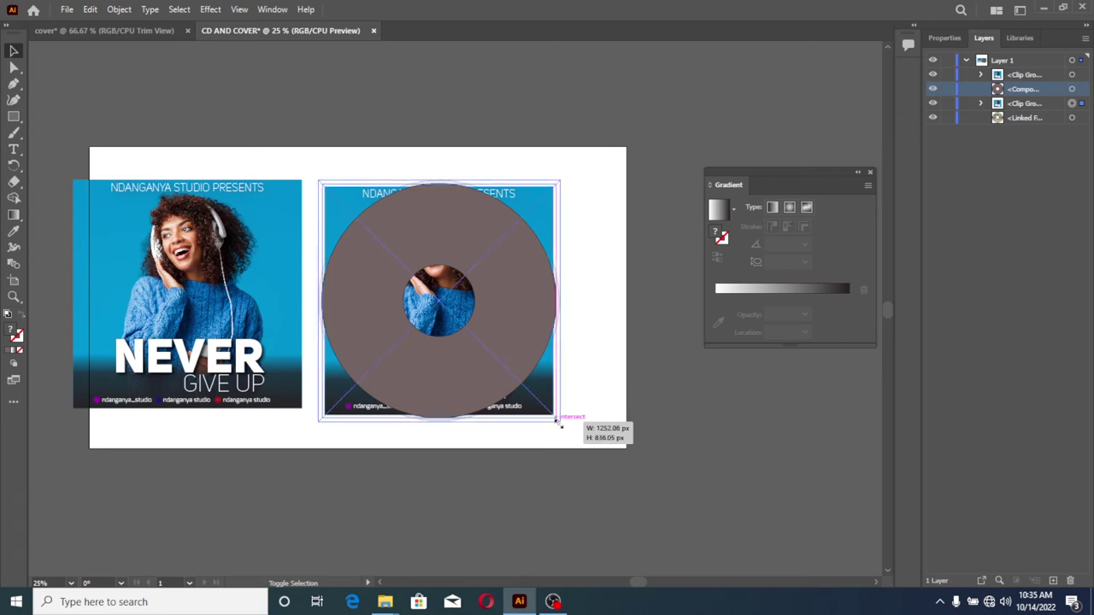
left_click(676, 486)
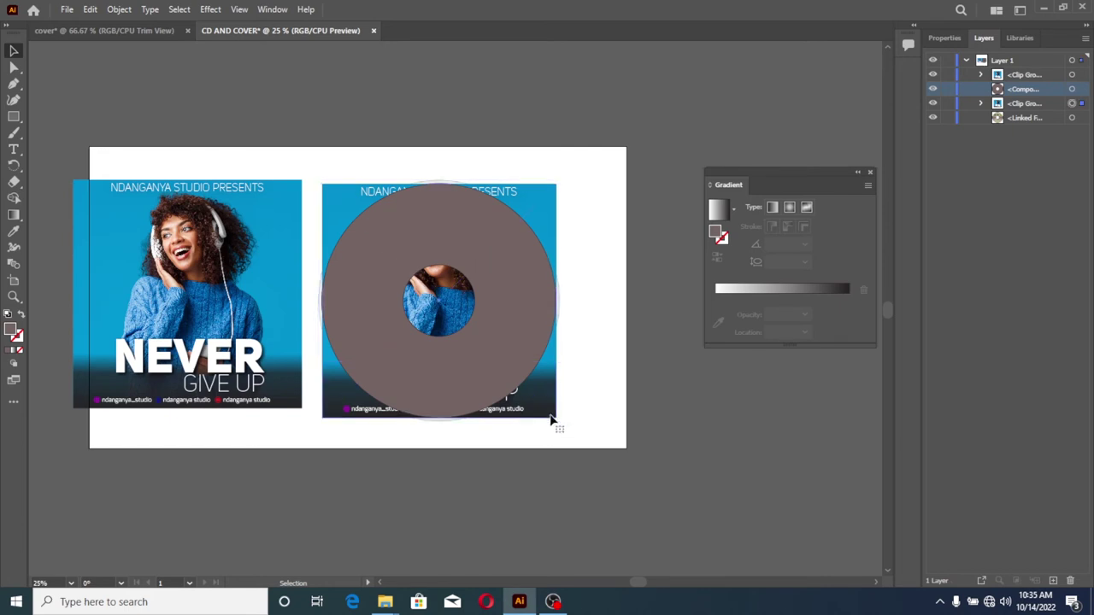
left_click(556, 416)
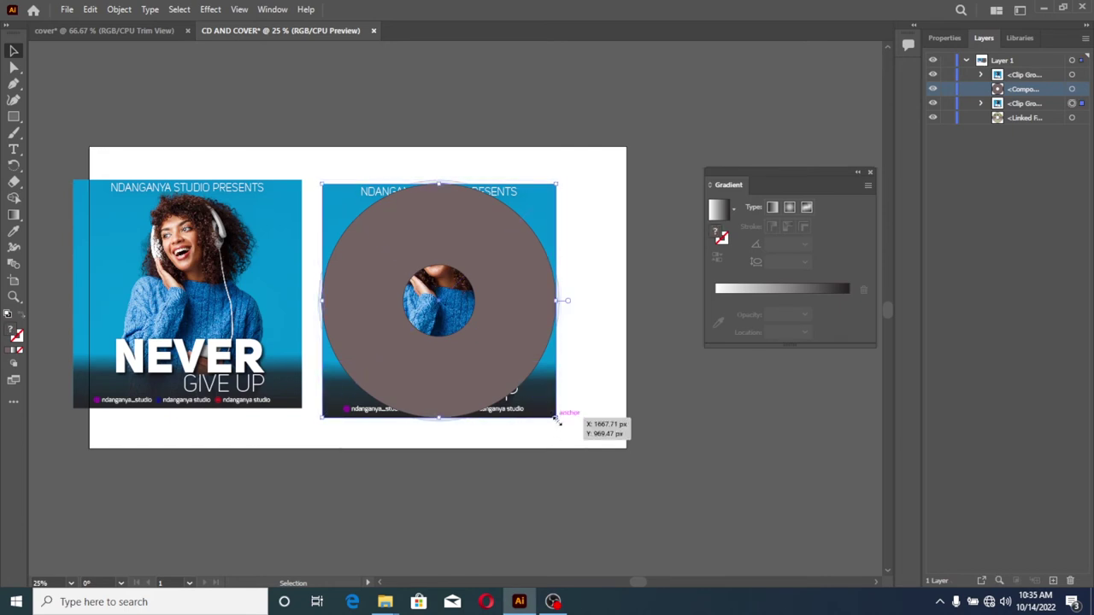
left_click_drag(557, 418, 564, 436)
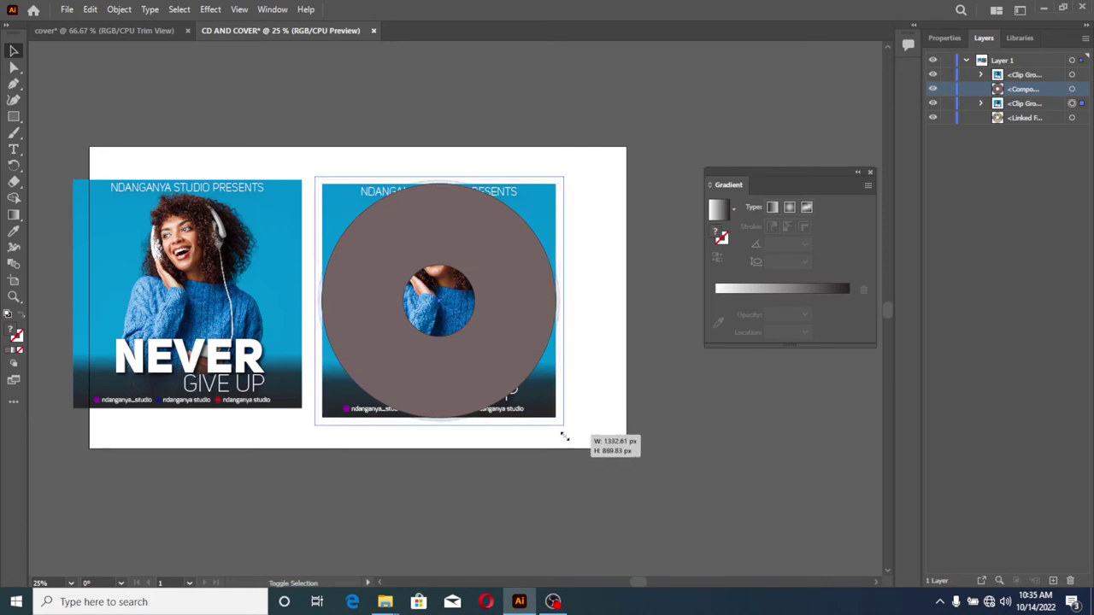
left_click_drag(564, 436, 564, 438)
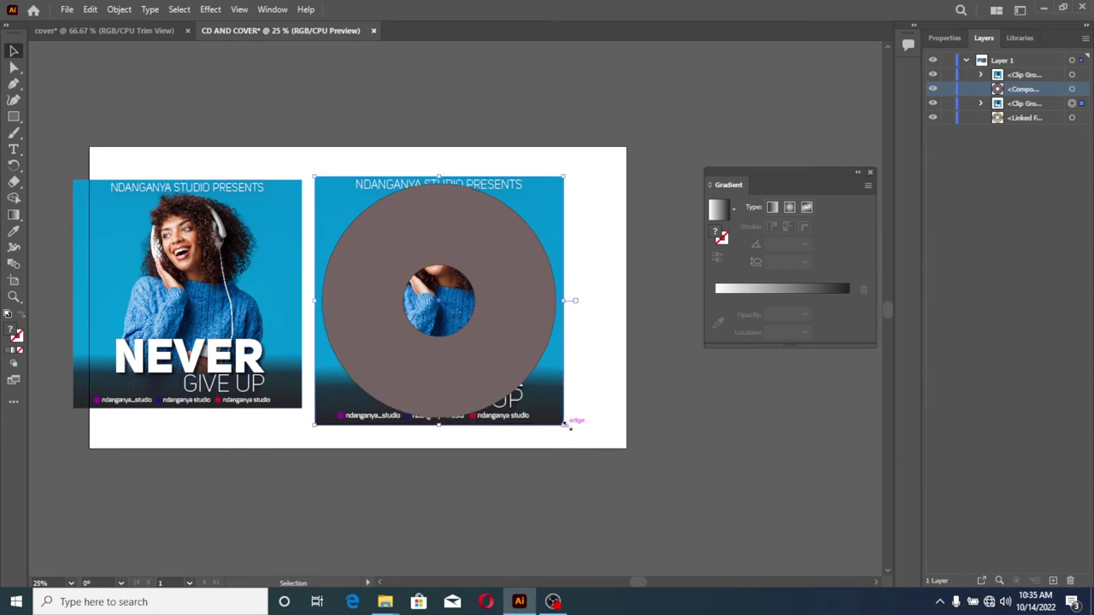
left_click_drag(567, 425, 568, 425)
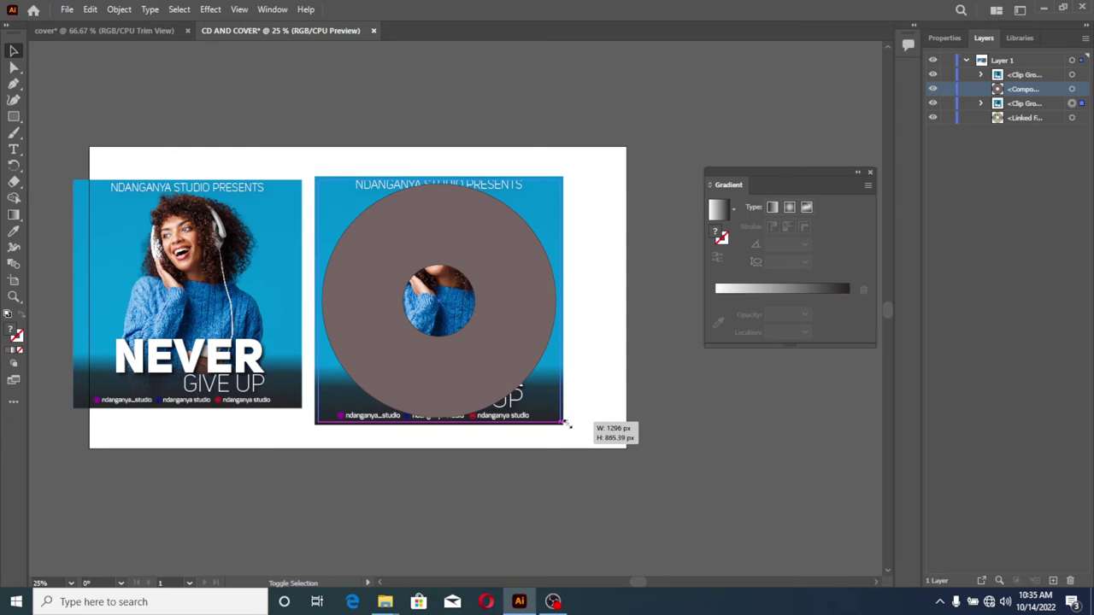
left_click_drag(566, 422, 561, 421)
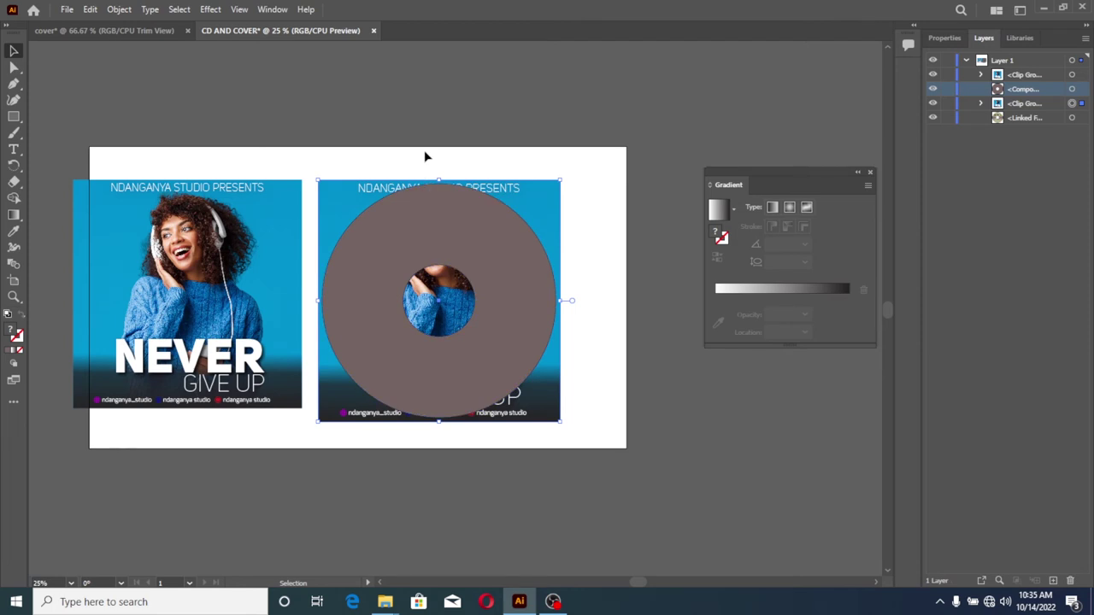
left_click(1080, 89)
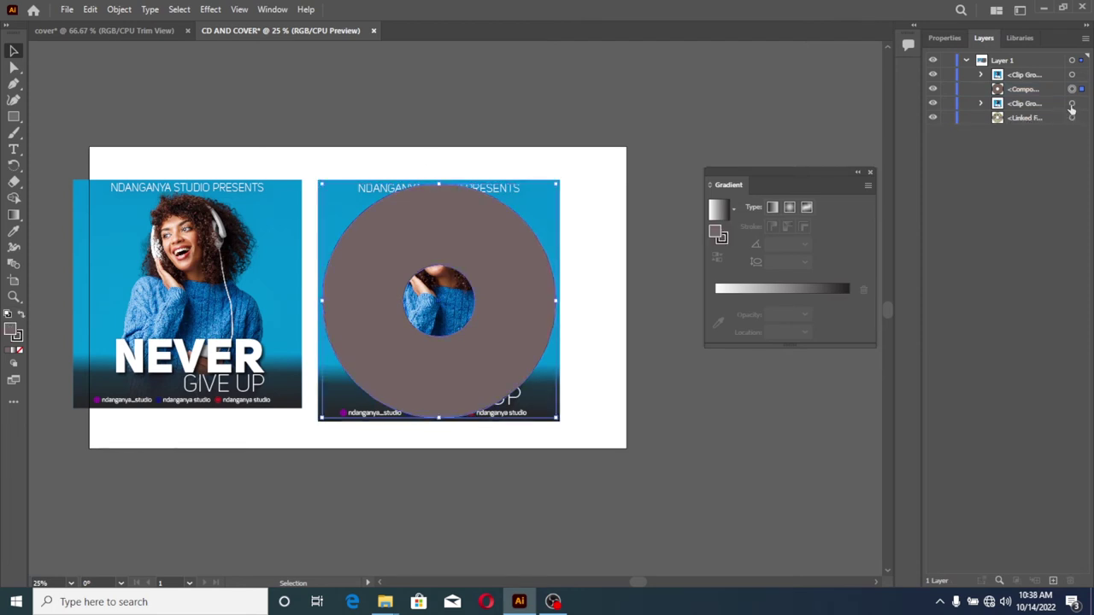
Step: Make a clipping mask of the cover art inside the donut ring, then select the clipped disc and CD image
right_click(479, 231)
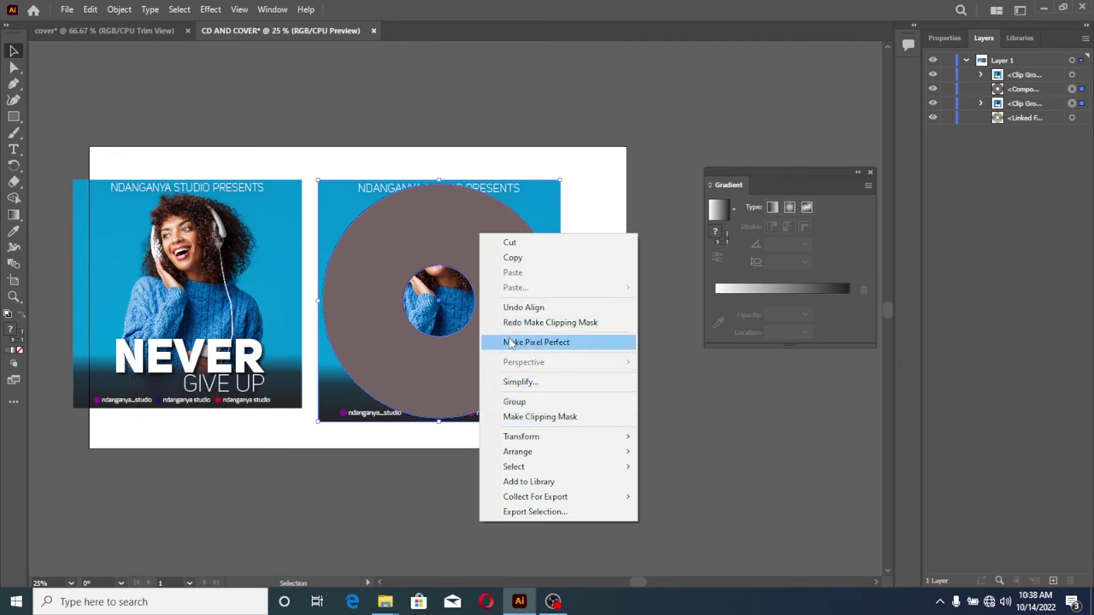
left_click(523, 417)
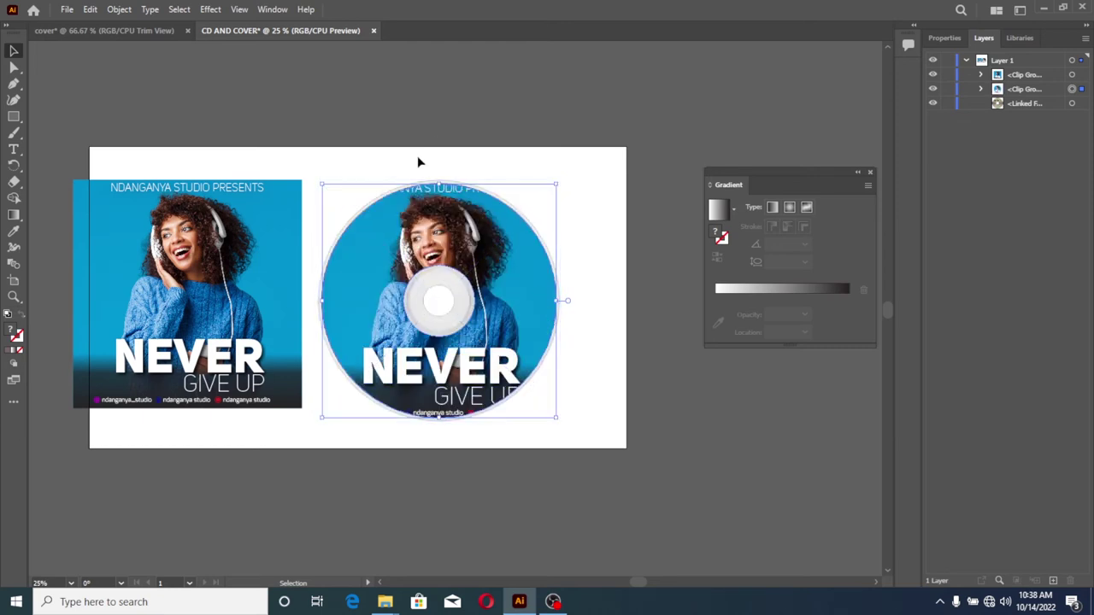
left_click_drag(418, 155, 472, 192)
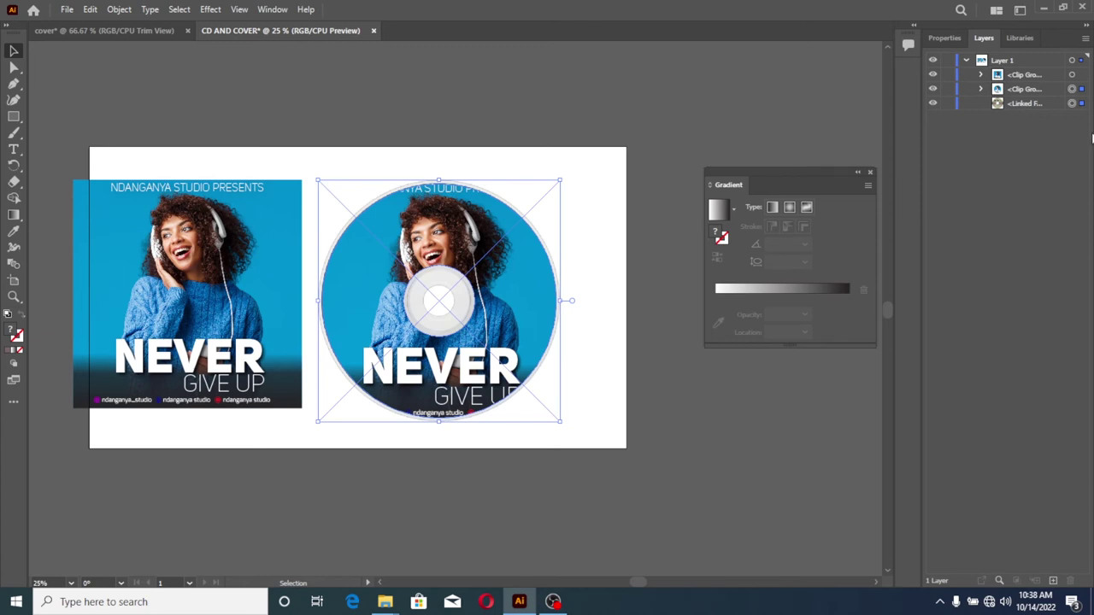
left_click(1080, 90)
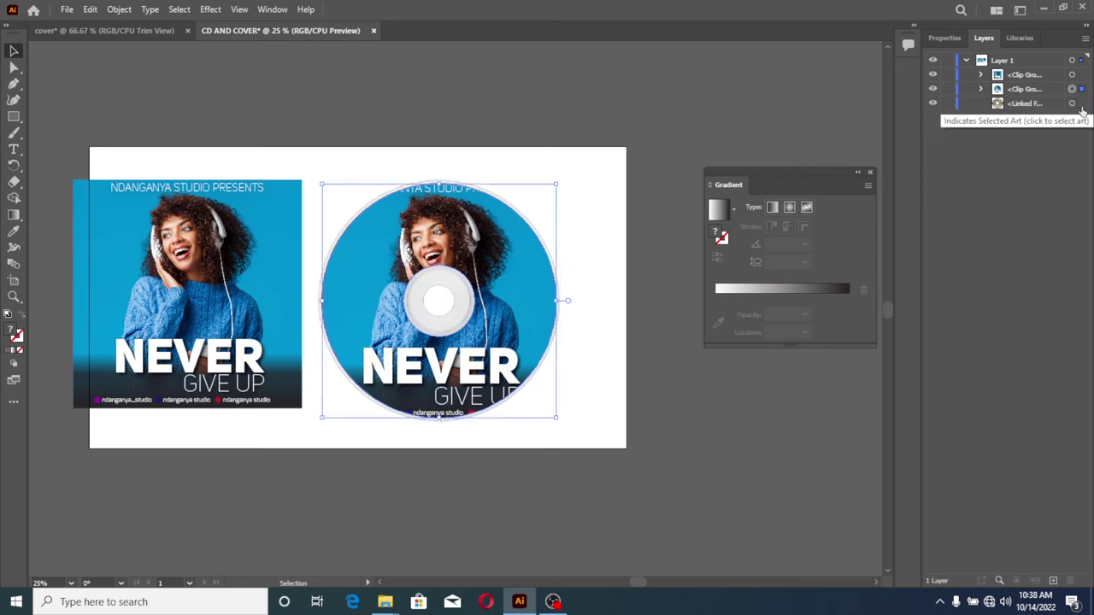
left_click(1080, 104)
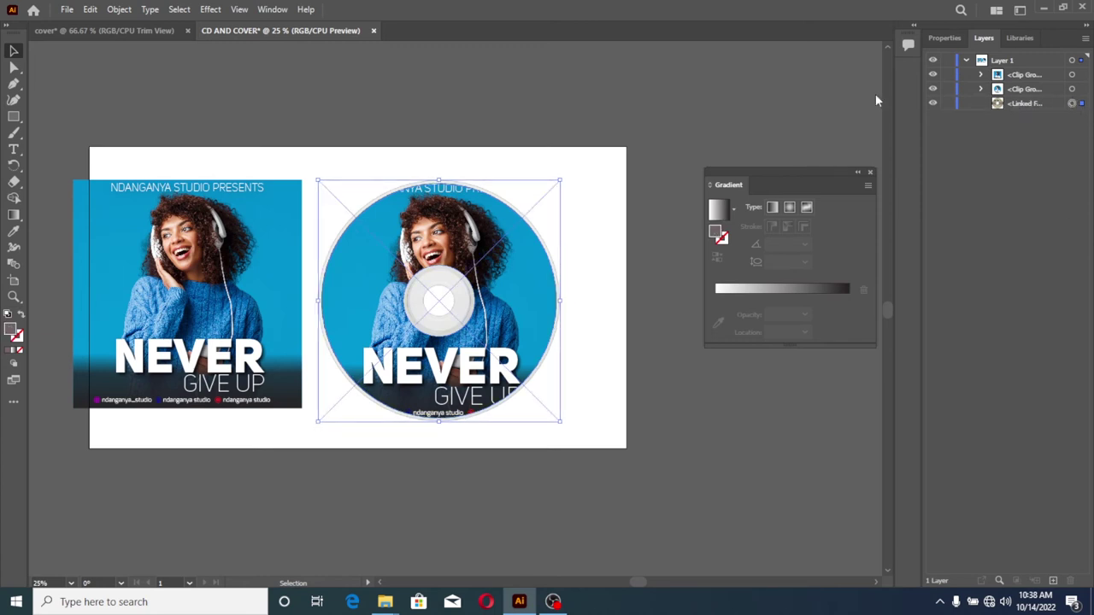
left_click(454, 250, "shift")
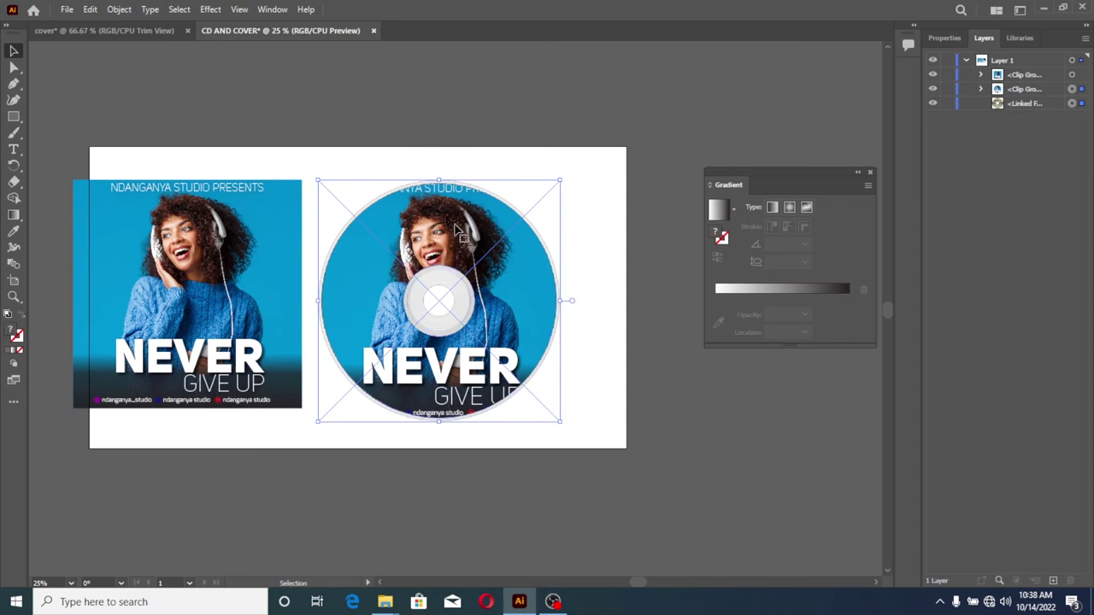
Step: Group the clipped cover art with the CD ring and move the disc to the page's right side
right_click(455, 224)
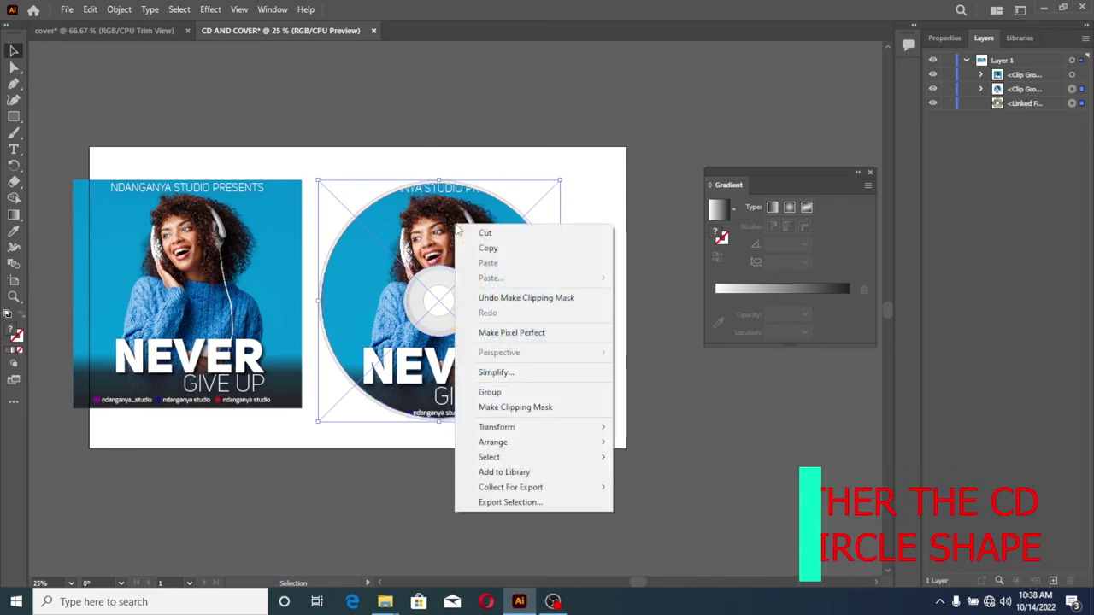
left_click(494, 395)
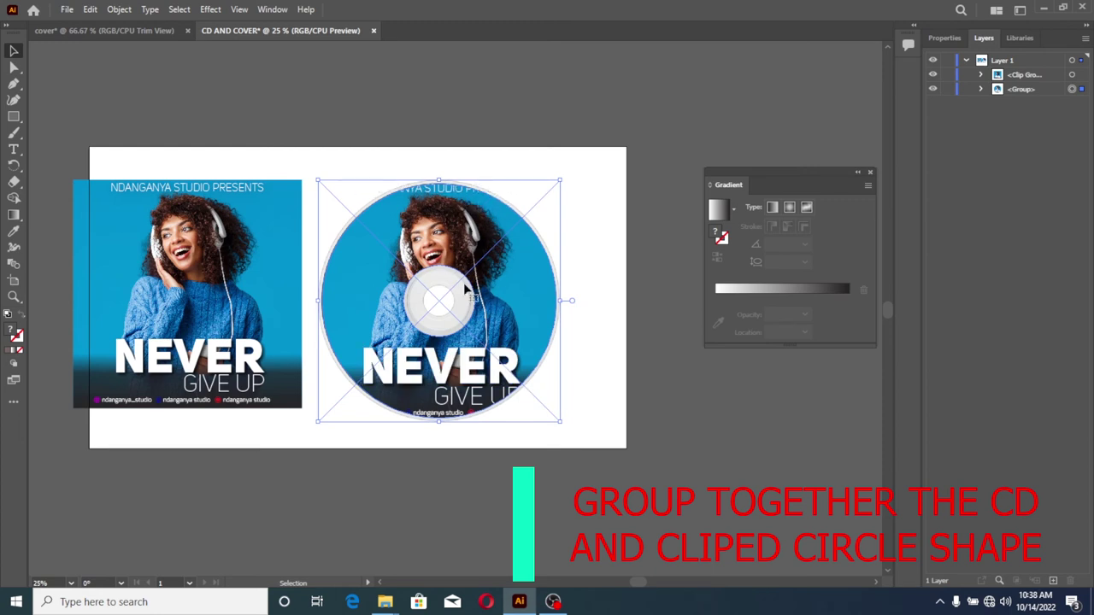
left_click_drag(472, 273, 609, 267)
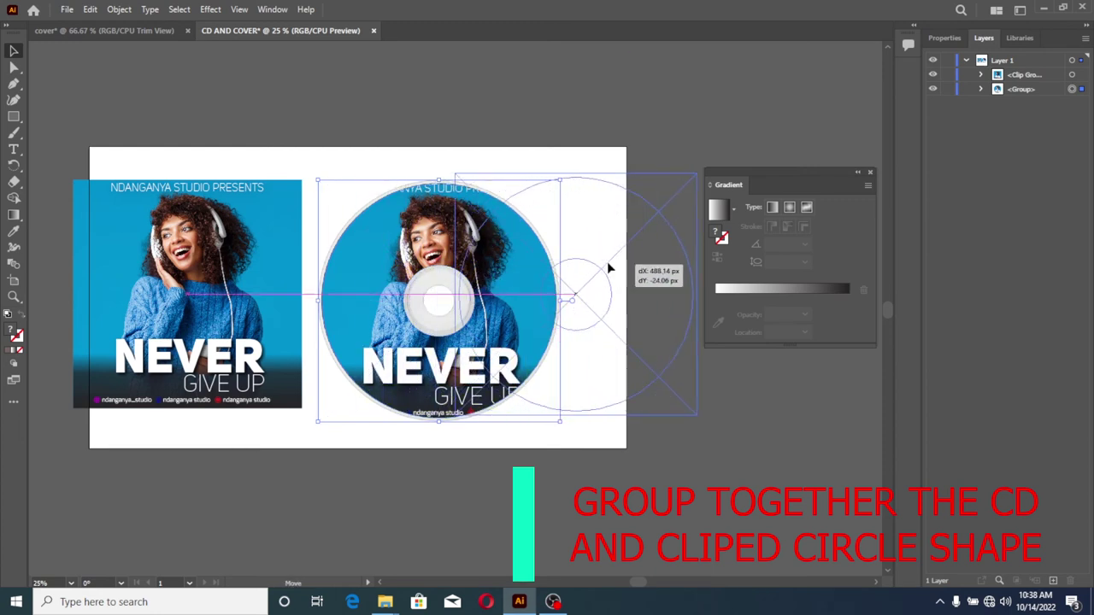
Step: Nudge the square cover artwork slightly to the right
left_click(217, 246)
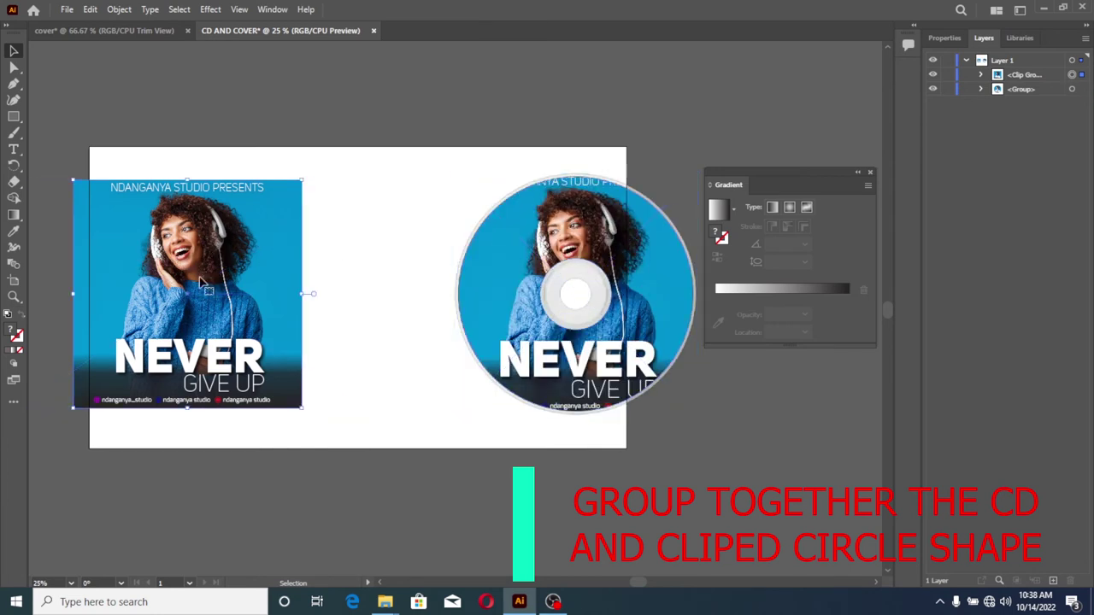
left_click_drag(203, 284, 251, 287)
key("m")
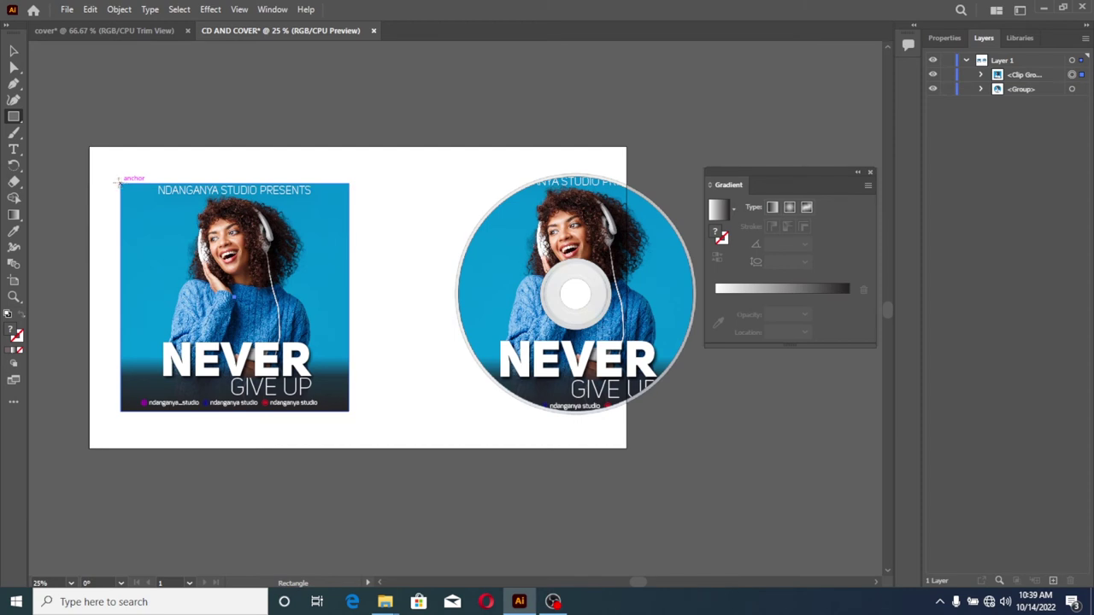
Step: Draw a square over the cover and give it a black (#000000) fill
left_click_drag(119, 181, 348, 409)
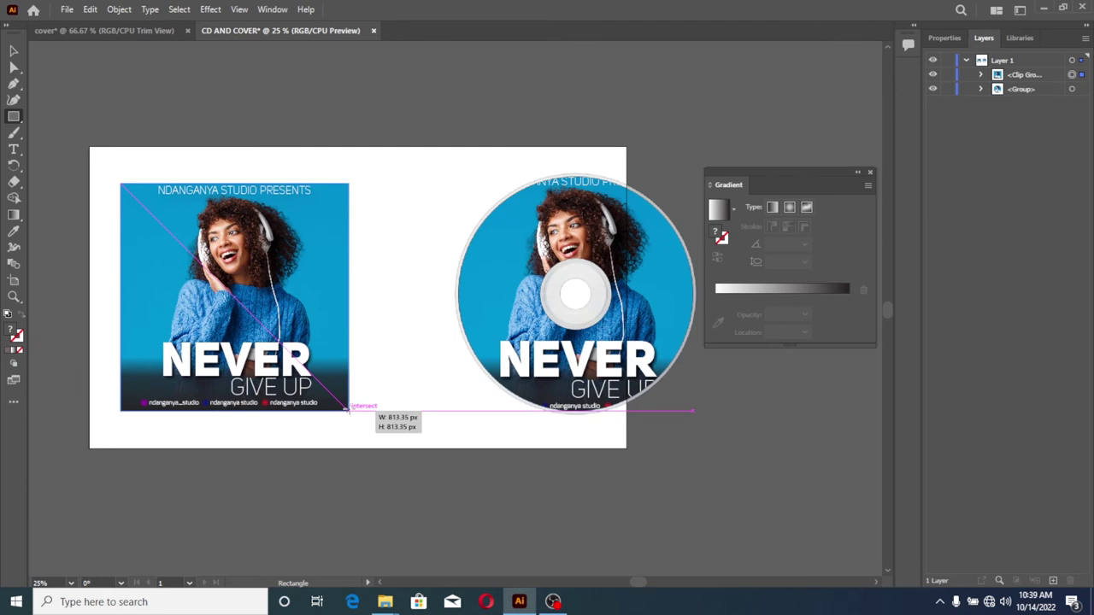
left_click_drag(347, 410, 348, 411)
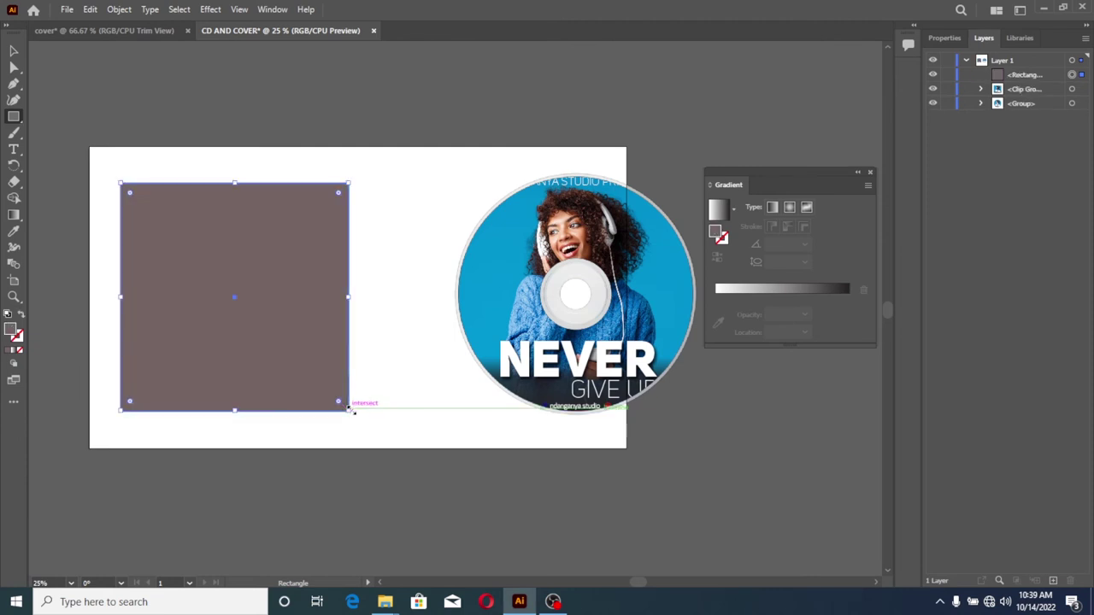
double_click(12, 330)
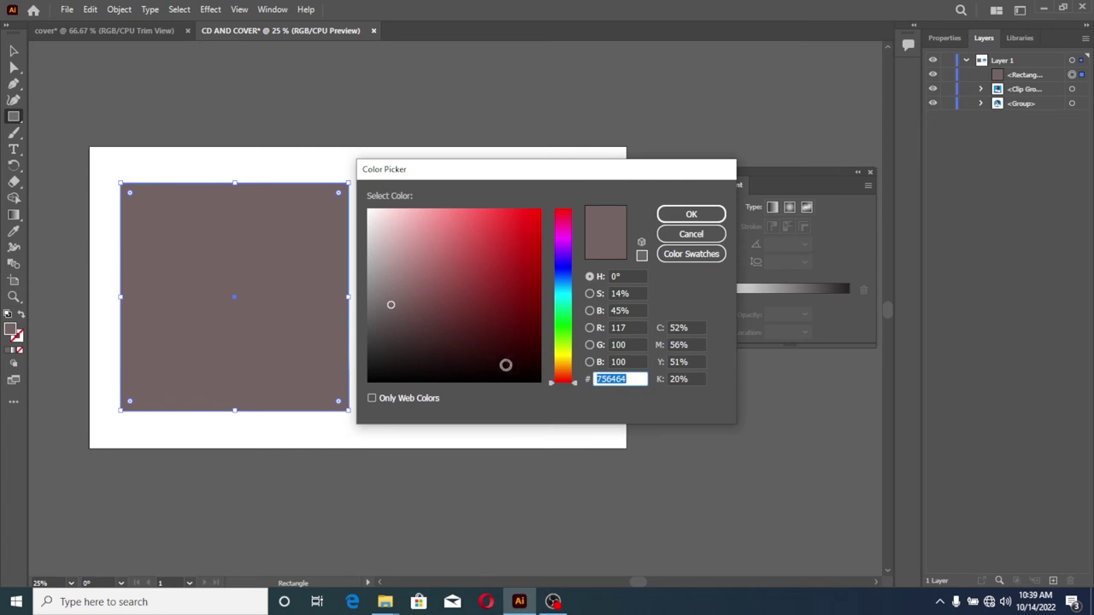
left_click(539, 381)
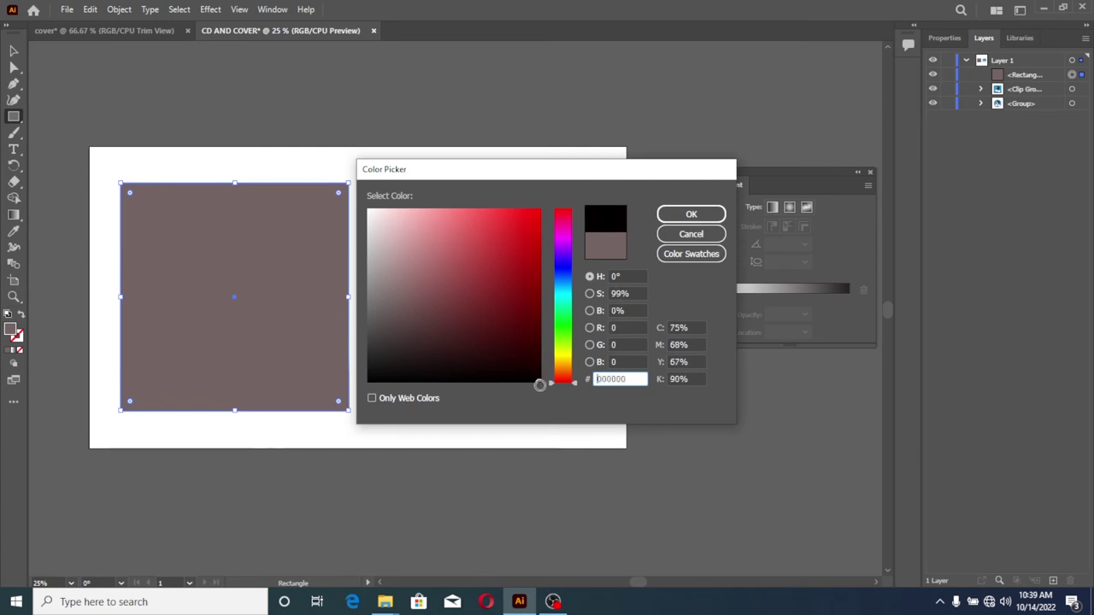
left_click(691, 215)
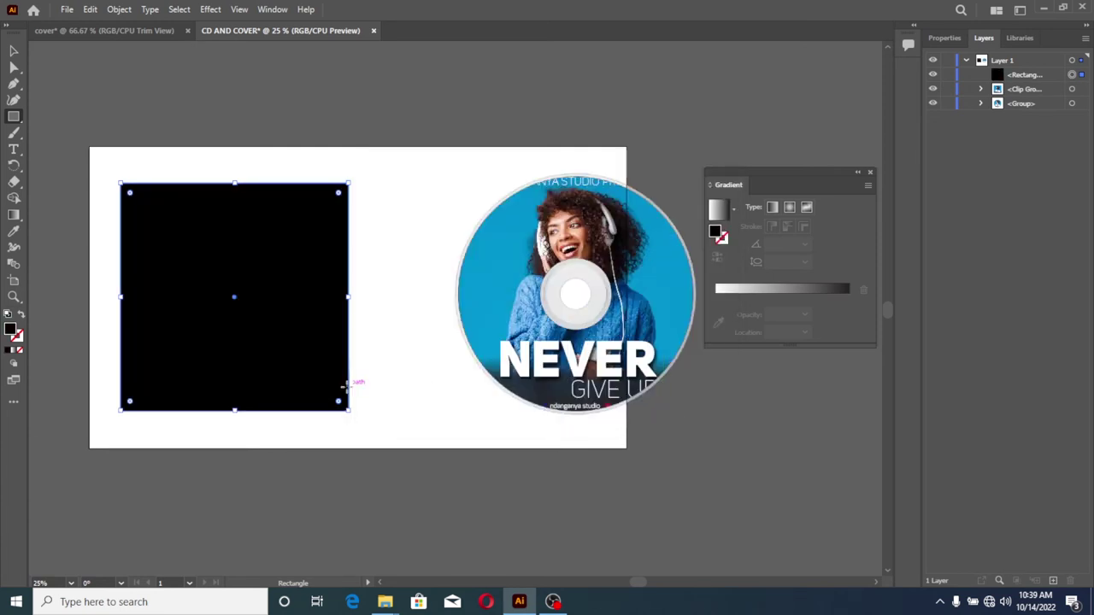
Step: Enlarge the black square slightly around the cover and move its layer behind the cover artwork
left_click_drag(351, 411, 358, 417)
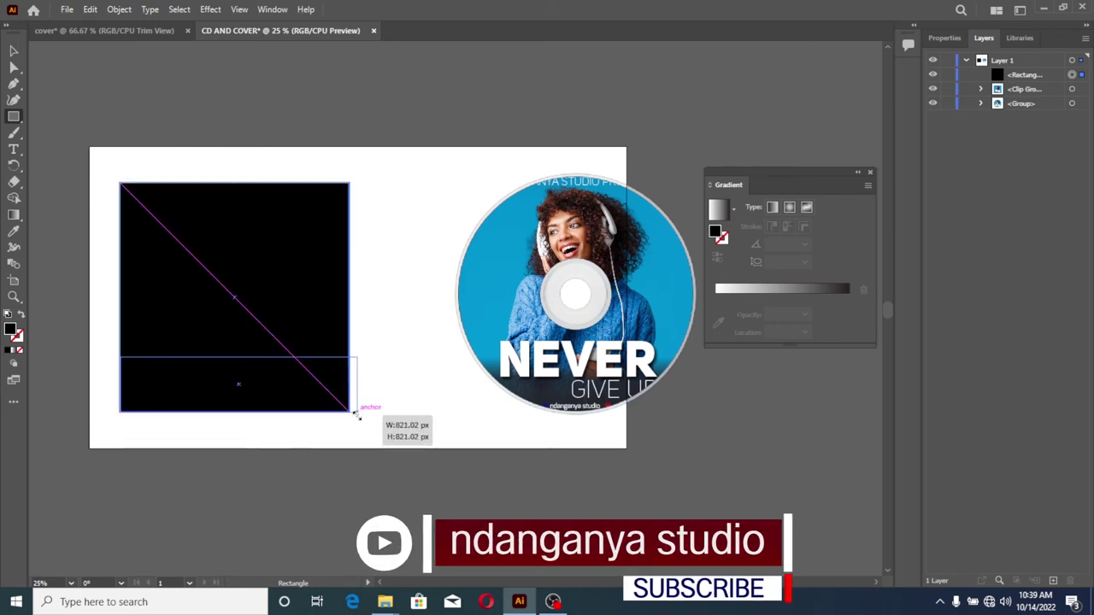
left_click_drag(358, 416, 359, 415)
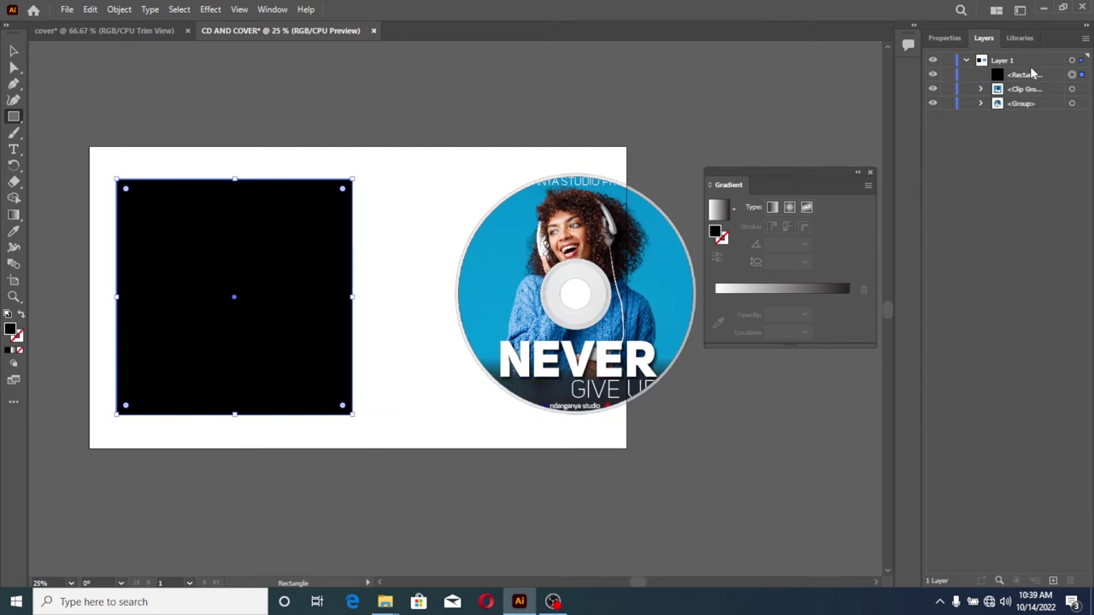
left_click_drag(1032, 80, 1030, 109)
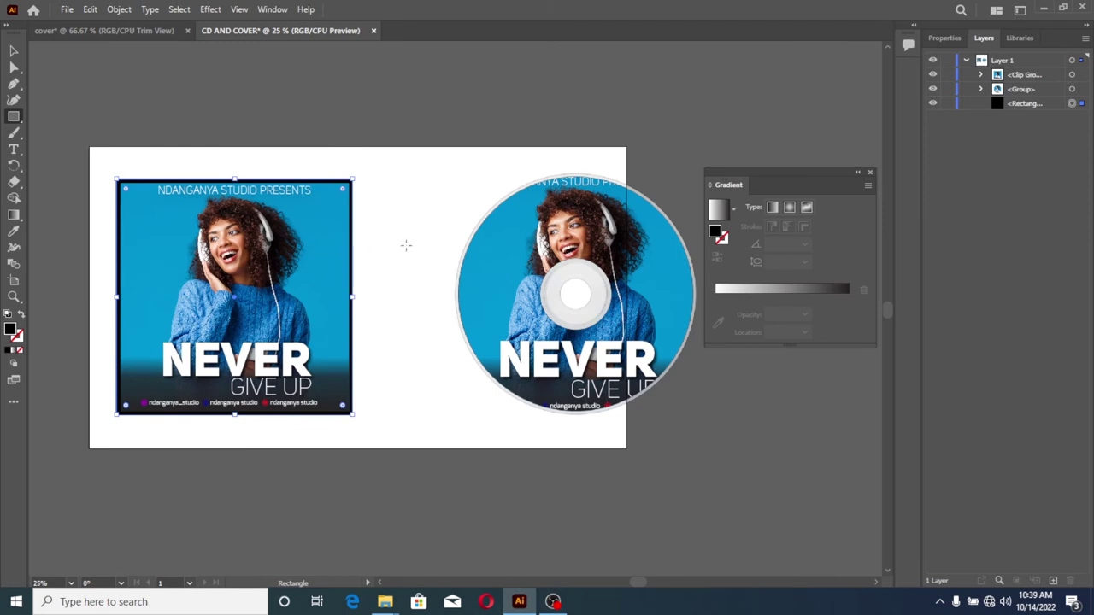
Step: Select the square cover and its black backing rectangle together and group them into one object
left_click(14, 50)
left_click(405, 228)
mouse_move(396, 268)
left_mouse_down()
mouse_move(354, 428)
mouse_move(108, 192)
mouse_move(355, 295)
left_mouse_up()
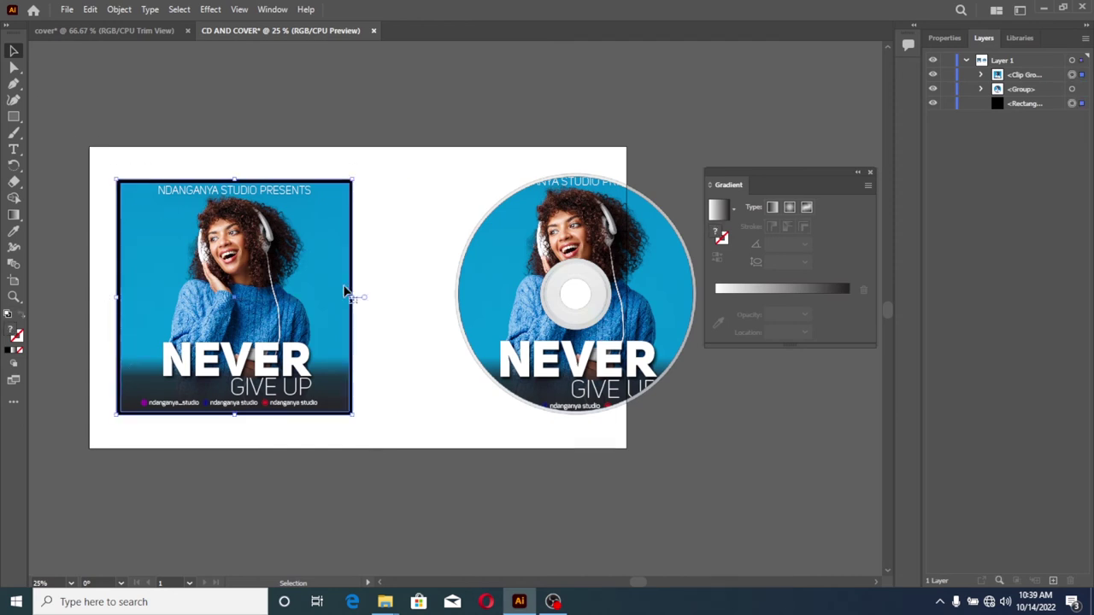
right_click(292, 254)
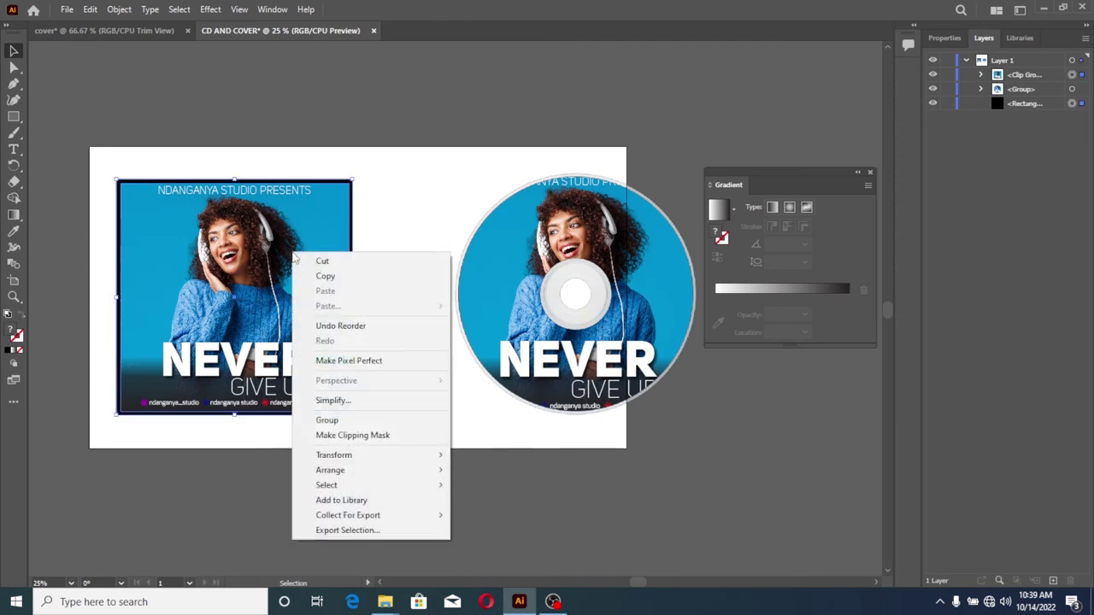
left_click(328, 421)
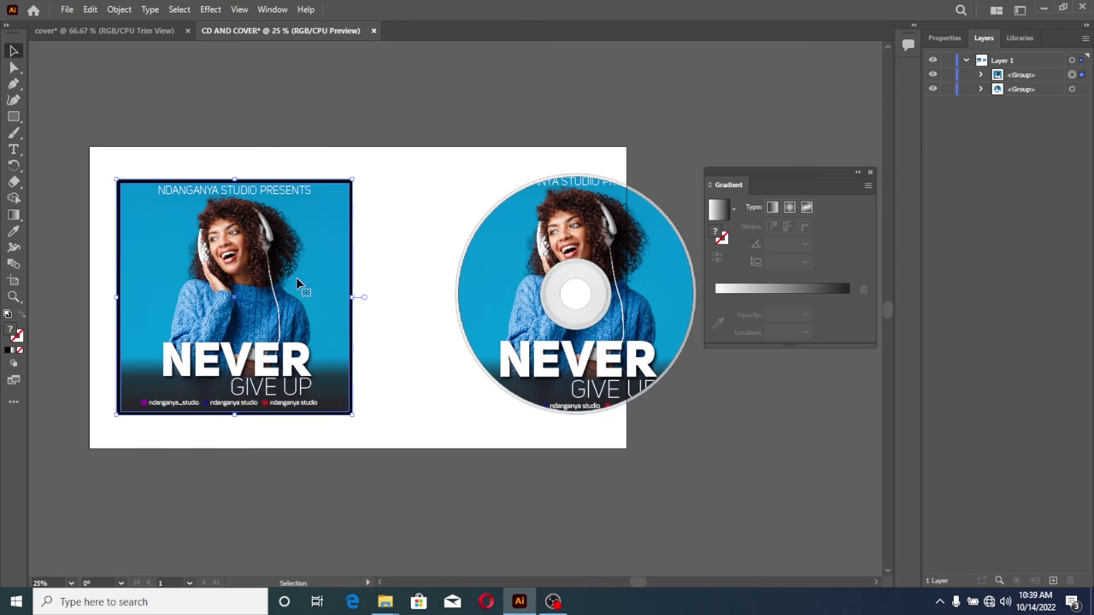
Step: Slide the CD disc left behind the cover's right side and scale it down
left_click_drag(506, 269, 303, 271)
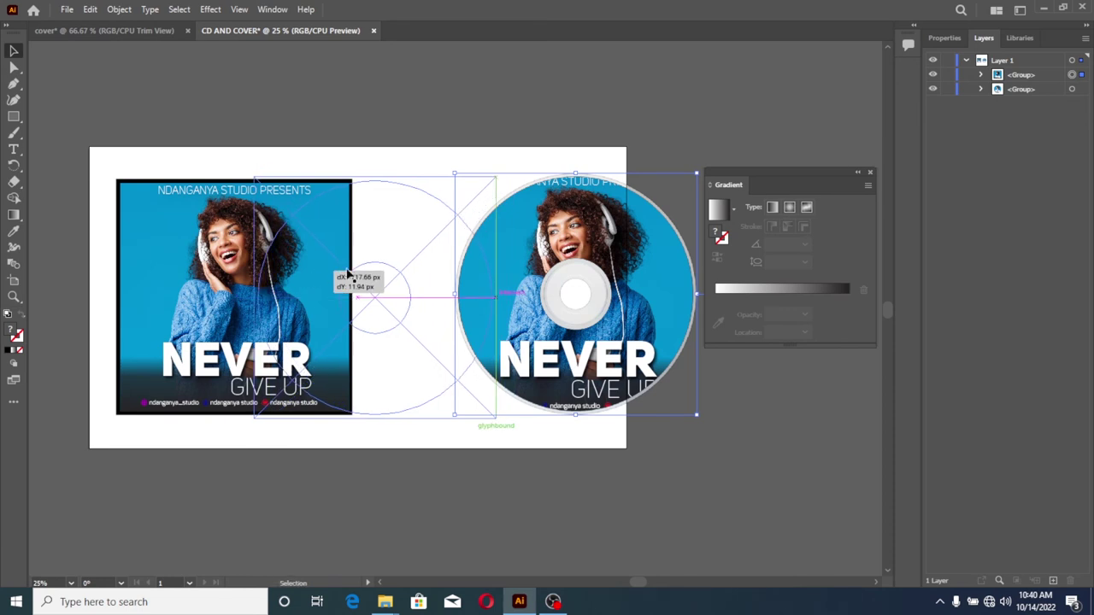
mouse_move(410, 273)
left_mouse_down()
mouse_move(431, 271)
mouse_move(413, 283)
left_mouse_up()
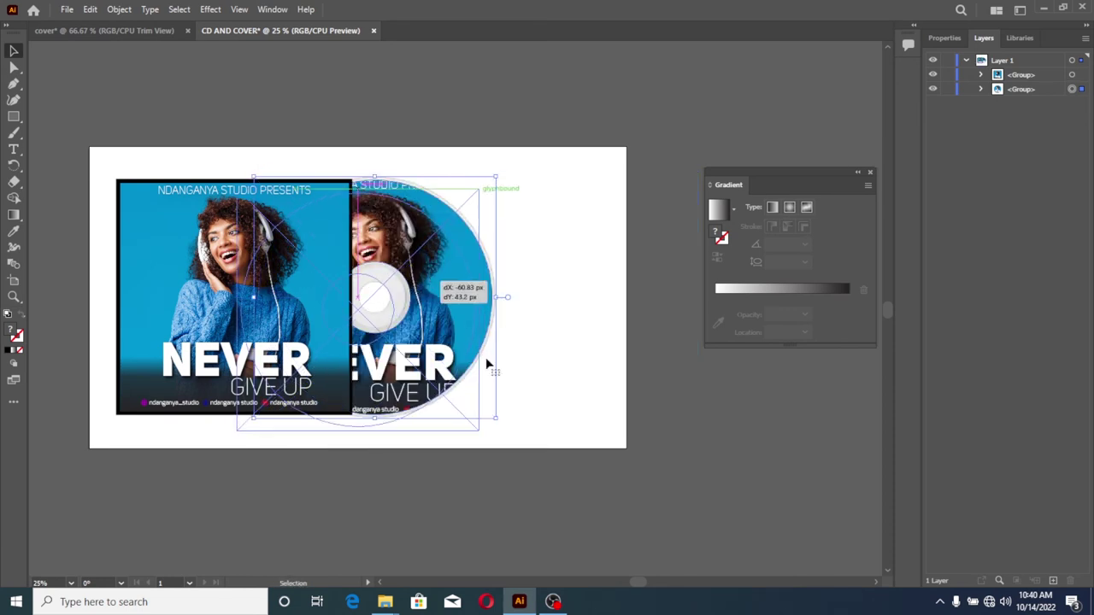
left_click_drag(500, 423, 463, 414)
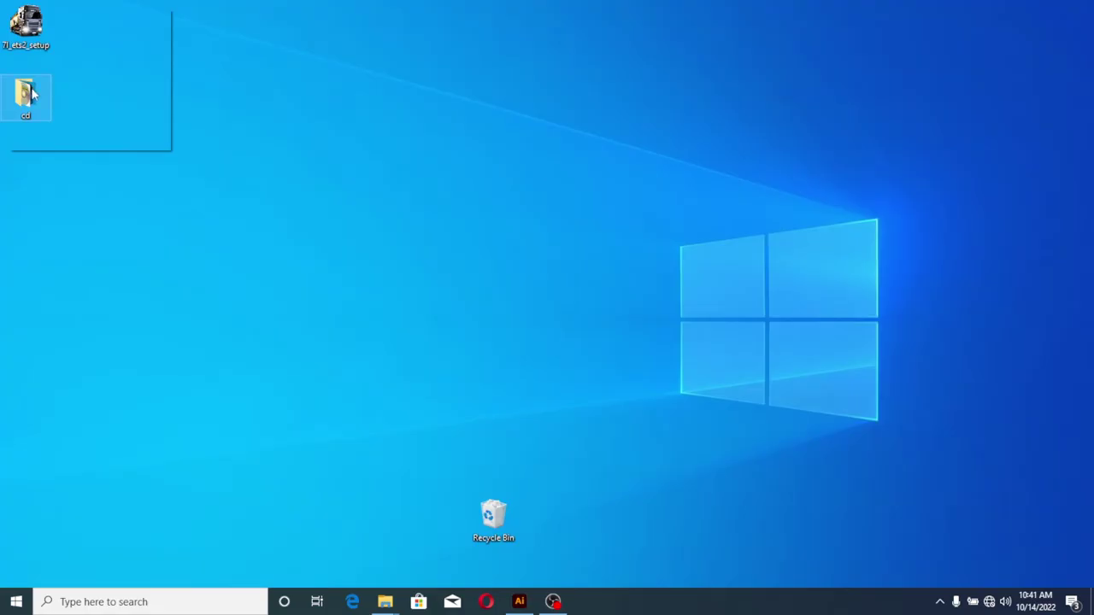
Step: Open the desktop cd folder and drag its red background image into Illustrator
double_click(25, 95)
mouse_move(470, 206)
left_mouse_down()
mouse_move(488, 526)
mouse_move(355, 287)
mouse_move(342, 333)
left_mouse_up()
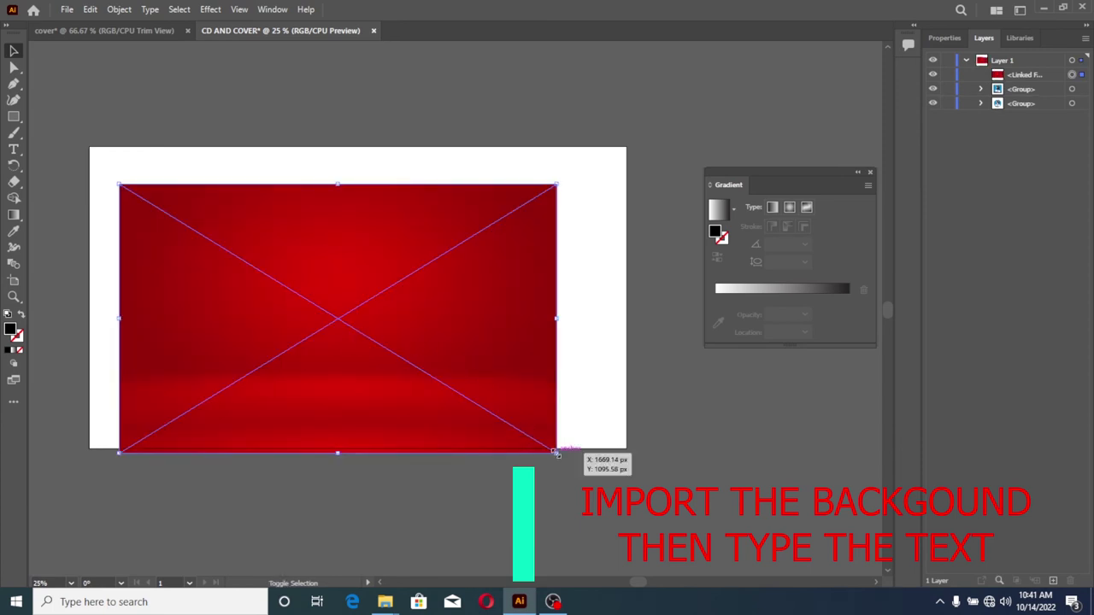
Step: Place the red image large across the artboard and switch to Trim View
mouse_move(557, 453)
left_mouse_down()
mouse_move(695, 508)
mouse_move(673, 503)
left_mouse_up()
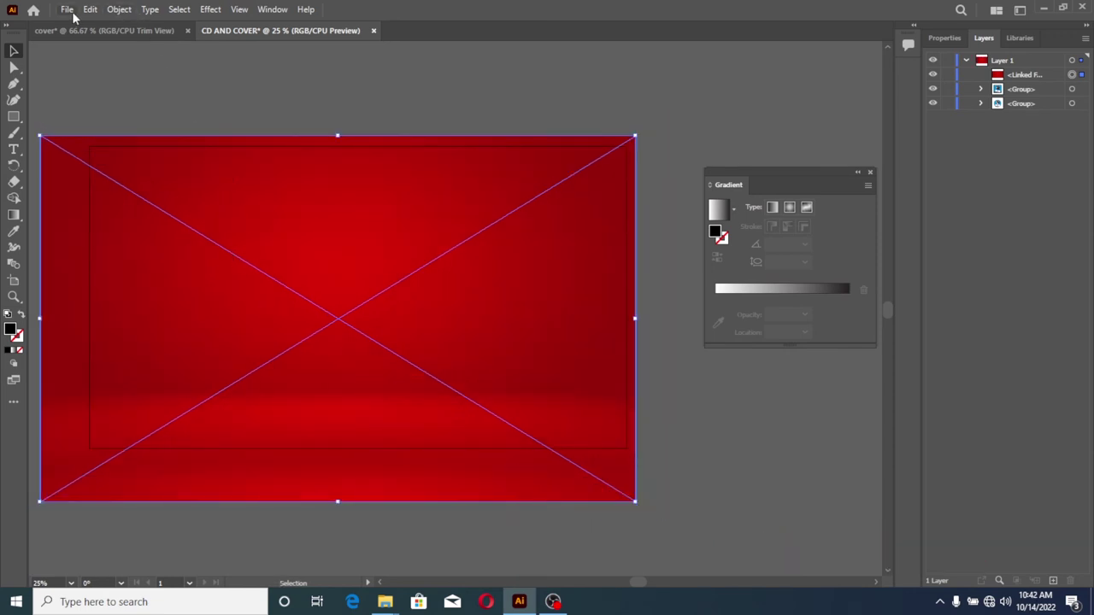
left_click(238, 9)
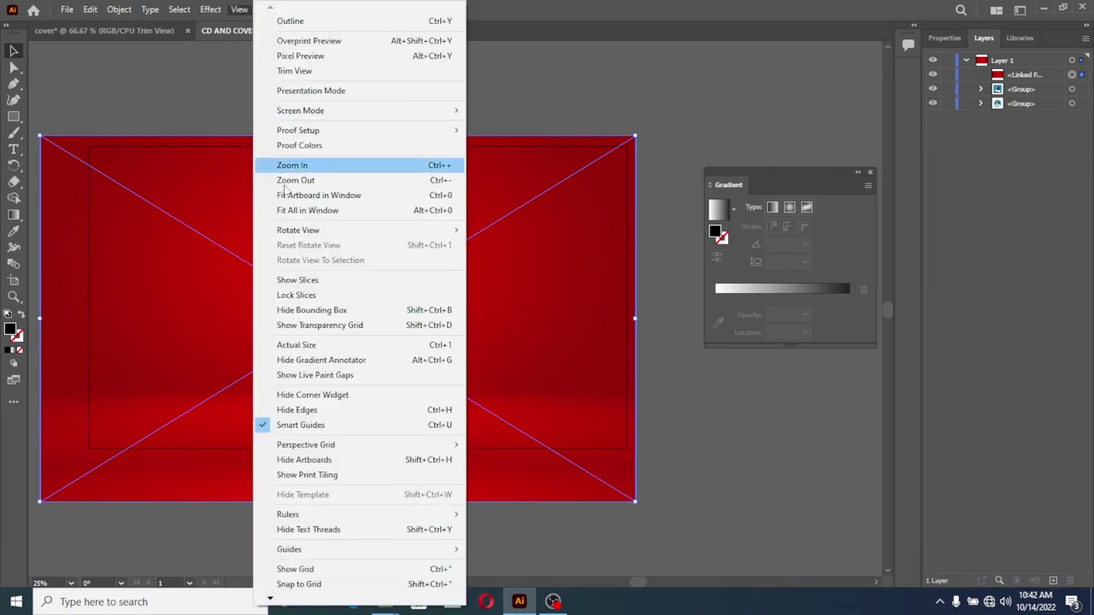
left_click(290, 71)
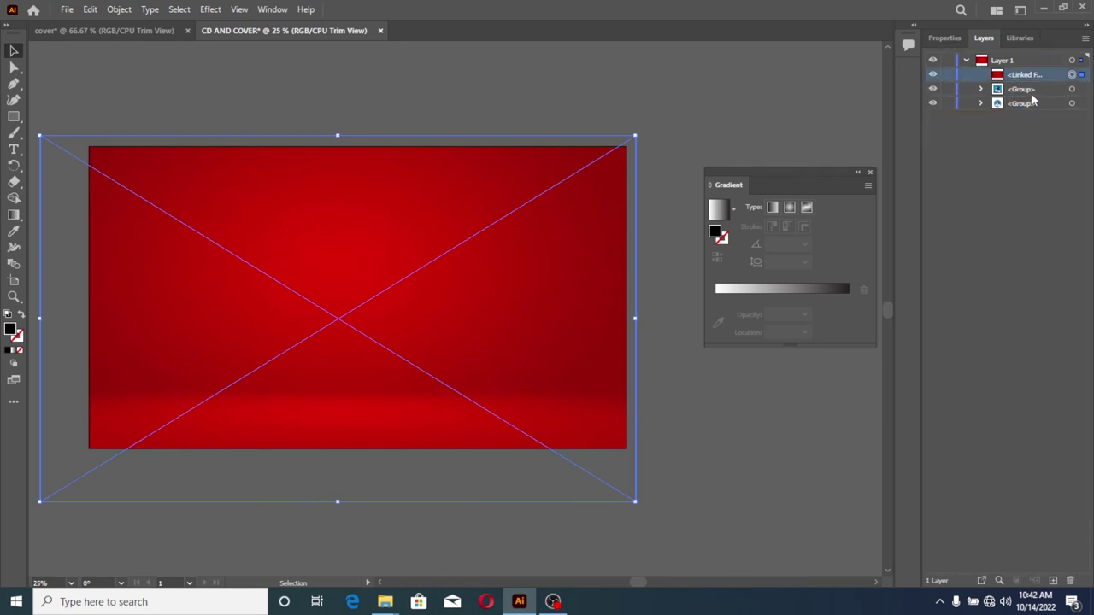
Step: Move the red background below the cover and CD, lock it, and start a text object
left_click_drag(1028, 75, 1029, 113)
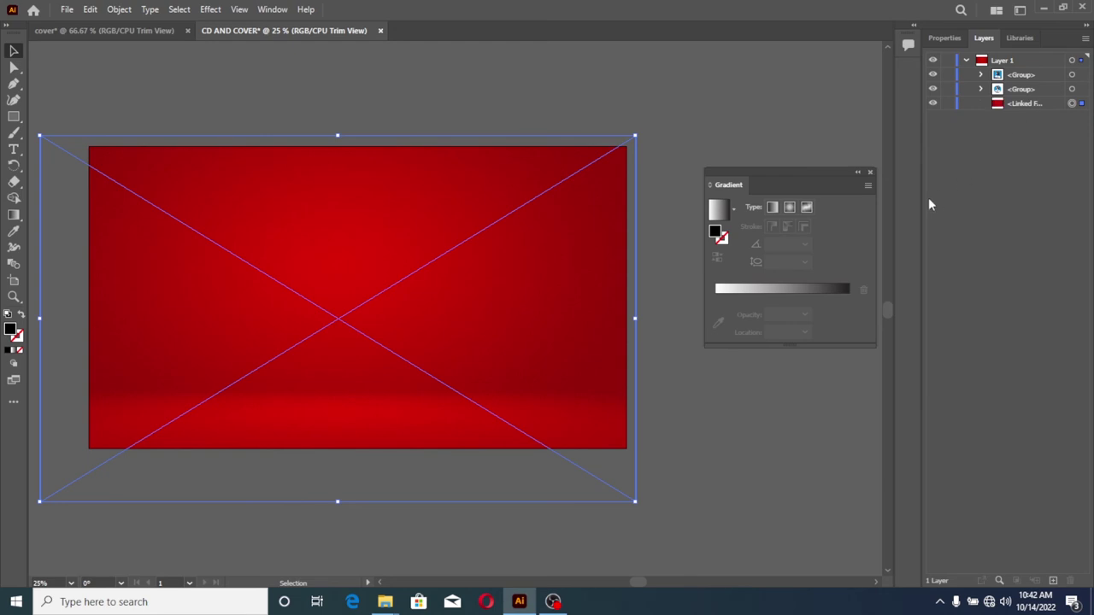
left_click(656, 124)
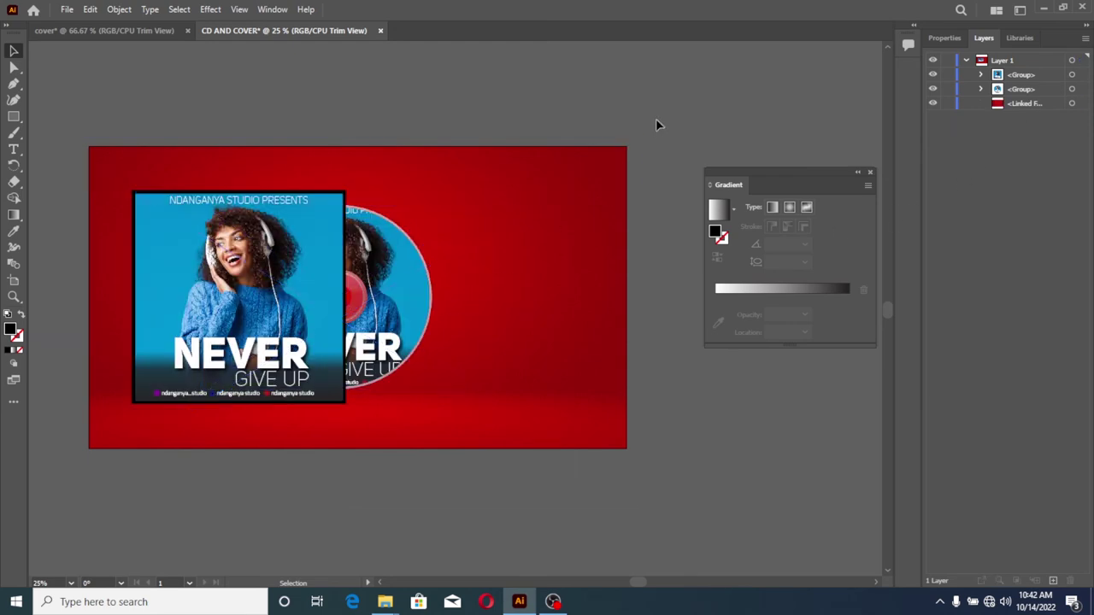
left_click(635, 344)
left_click(751, 432)
left_click(525, 411)
left_click(650, 325)
left_click(1024, 105)
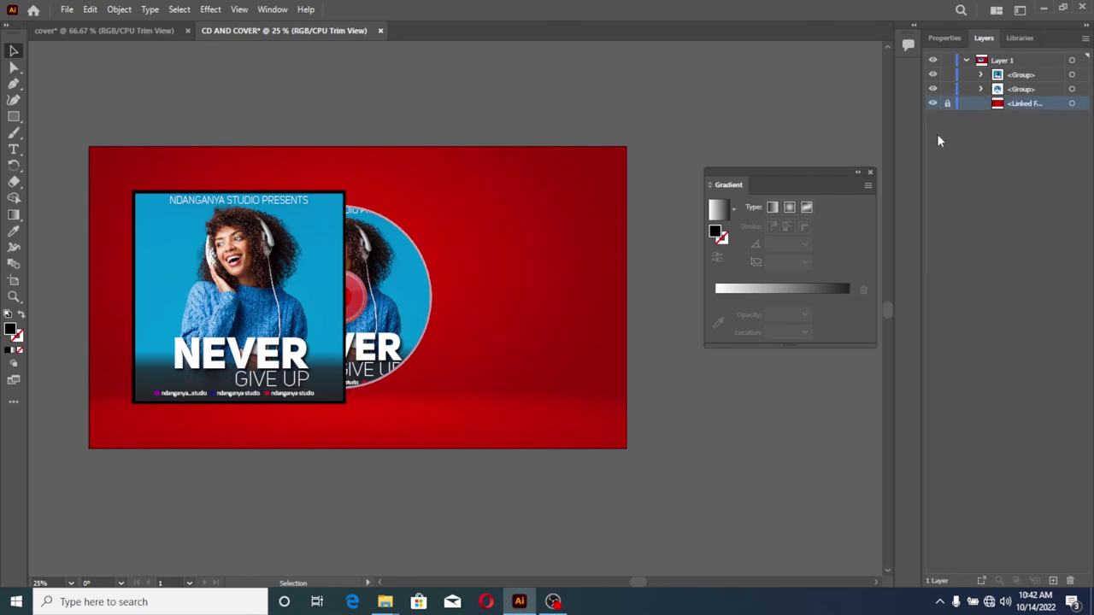
left_click(14, 148)
left_click(467, 202)
type("N")
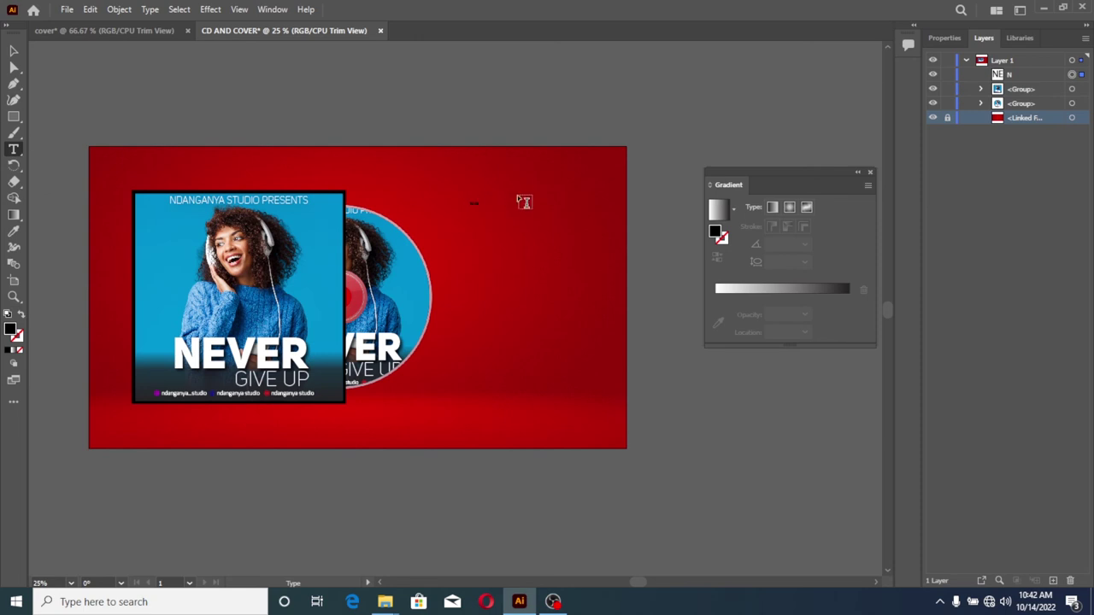
Step: Enlarge the NEVER text to about 235 pt in Uni Sans Heavy CAPS
key("Escape")
left_click(473, 203)
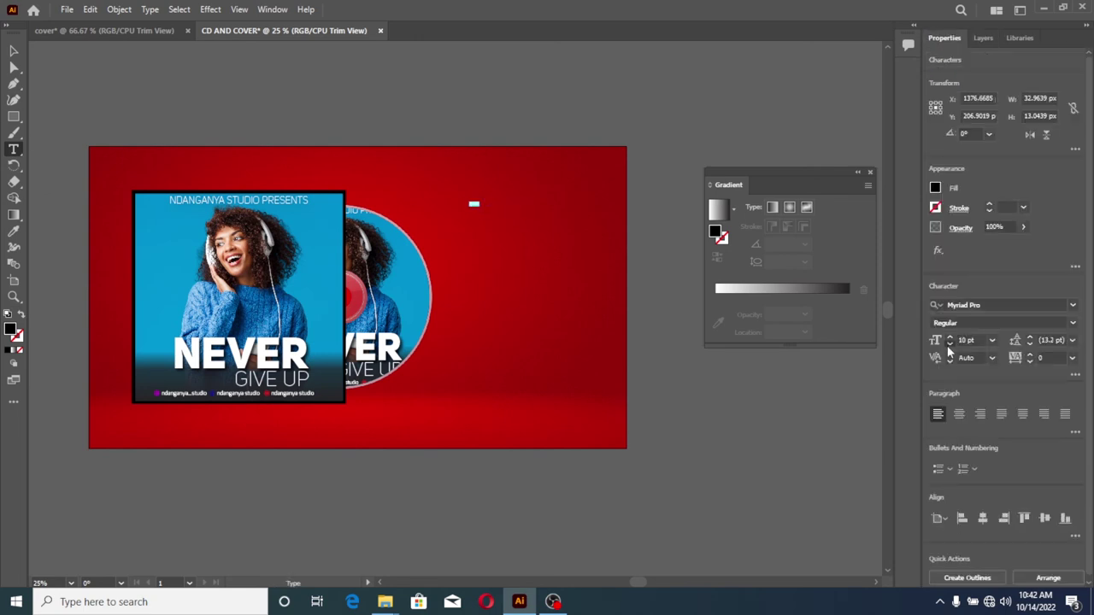
left_click(950, 340)
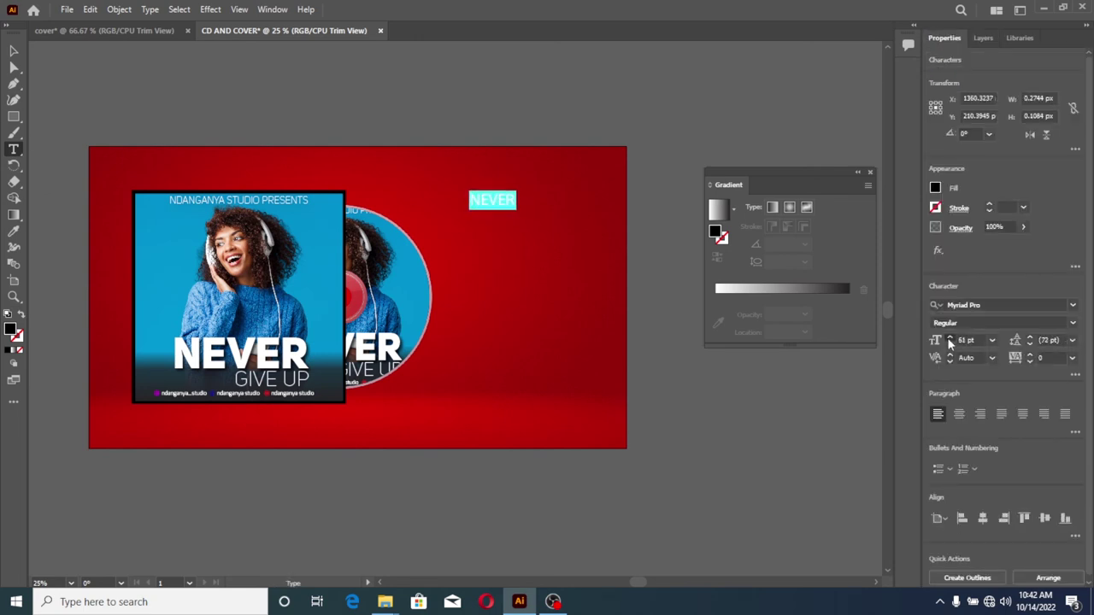
left_click(950, 341)
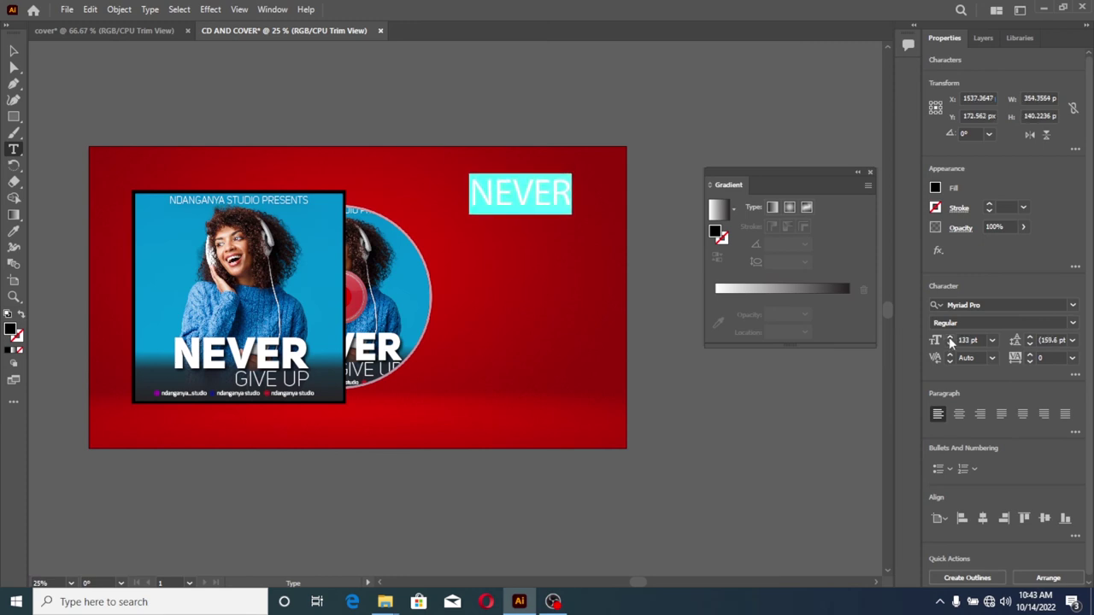
left_click(950, 340)
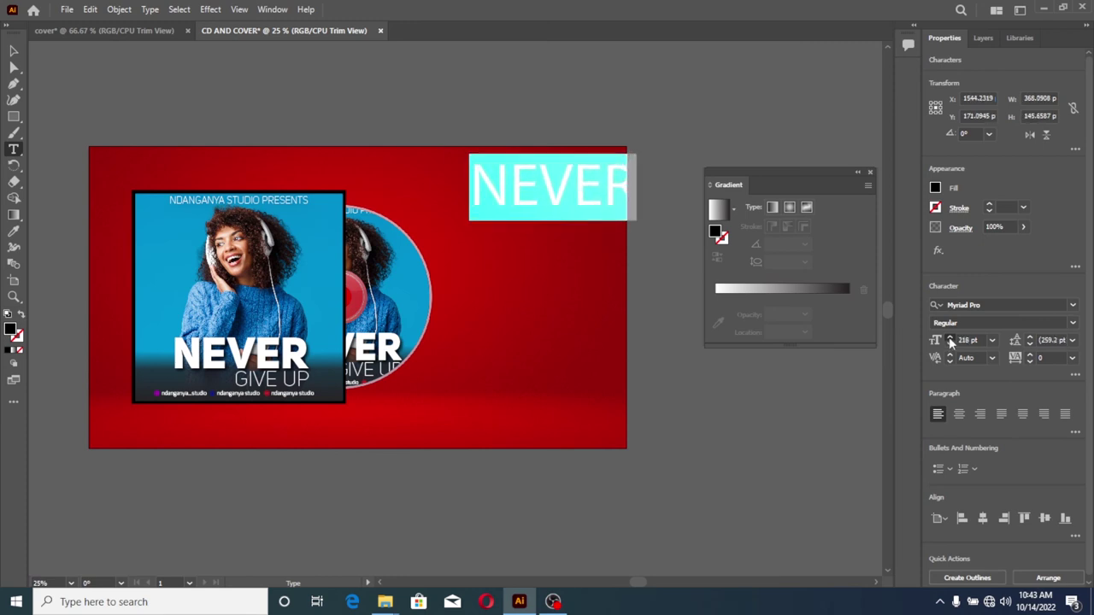
left_click(950, 340)
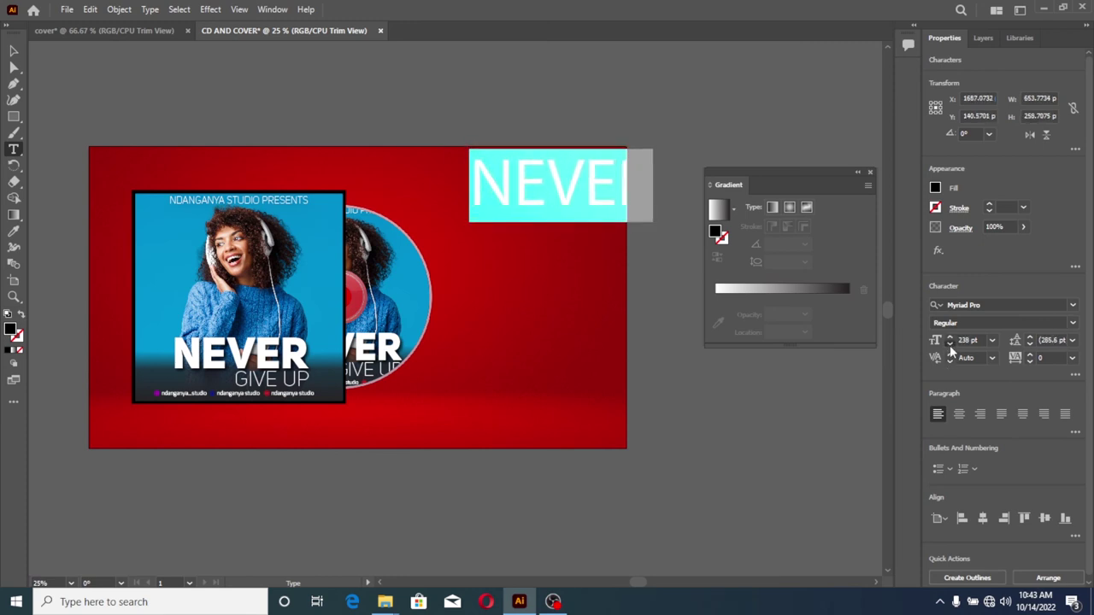
left_click(950, 345)
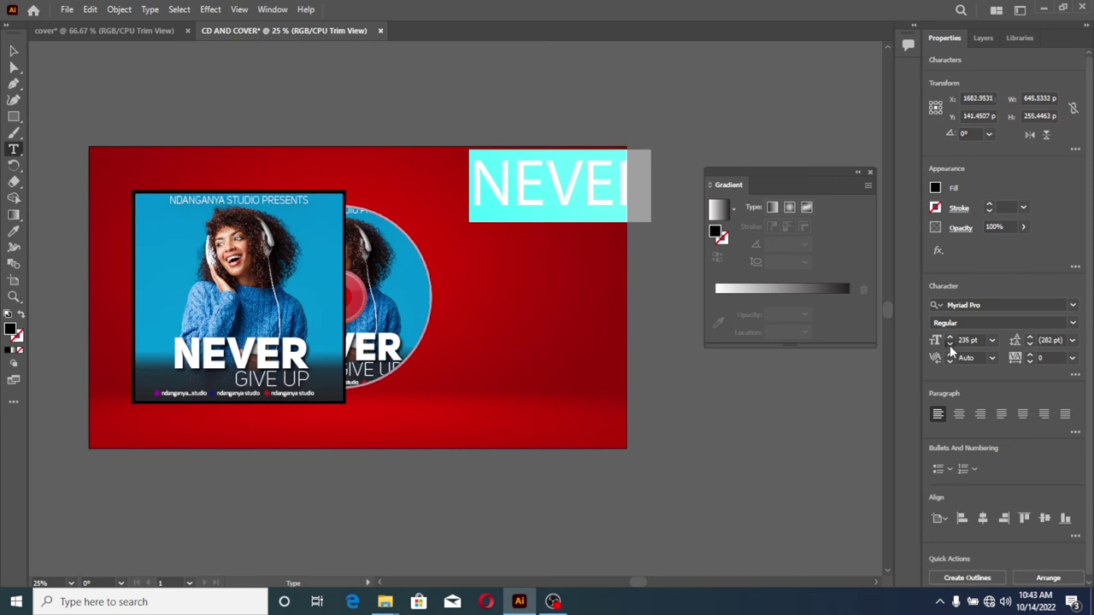
left_click(1073, 307)
type("UNI")
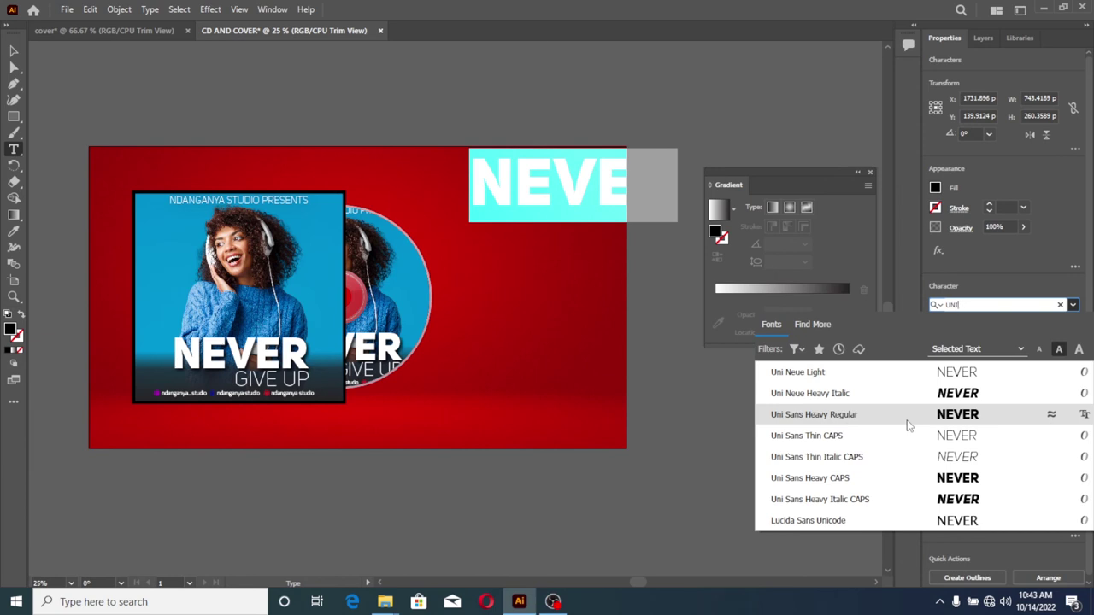
left_click(854, 478)
Step: Set NEVER to 200 pt beside the CD and fill it white
key("Escape")
mouse_move(522, 183)
left_mouse_down()
mouse_move(469, 239)
mouse_move(519, 256)
mouse_move(543, 285)
left_mouse_up()
left_click(950, 345)
double_click(543, 284)
key("ctrl+a")
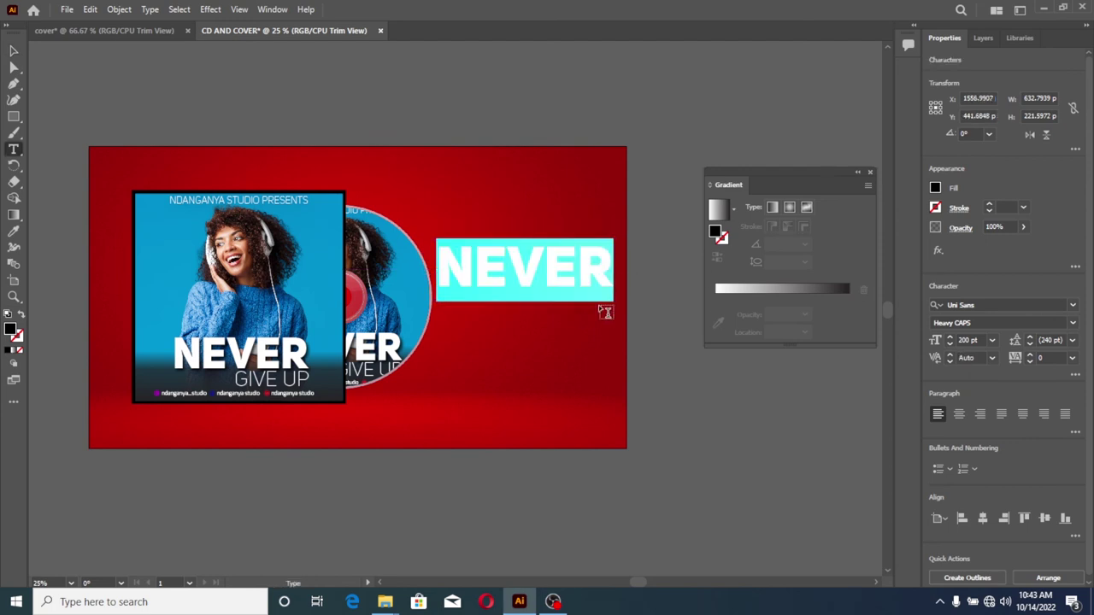
left_click(936, 188)
left_click(806, 237)
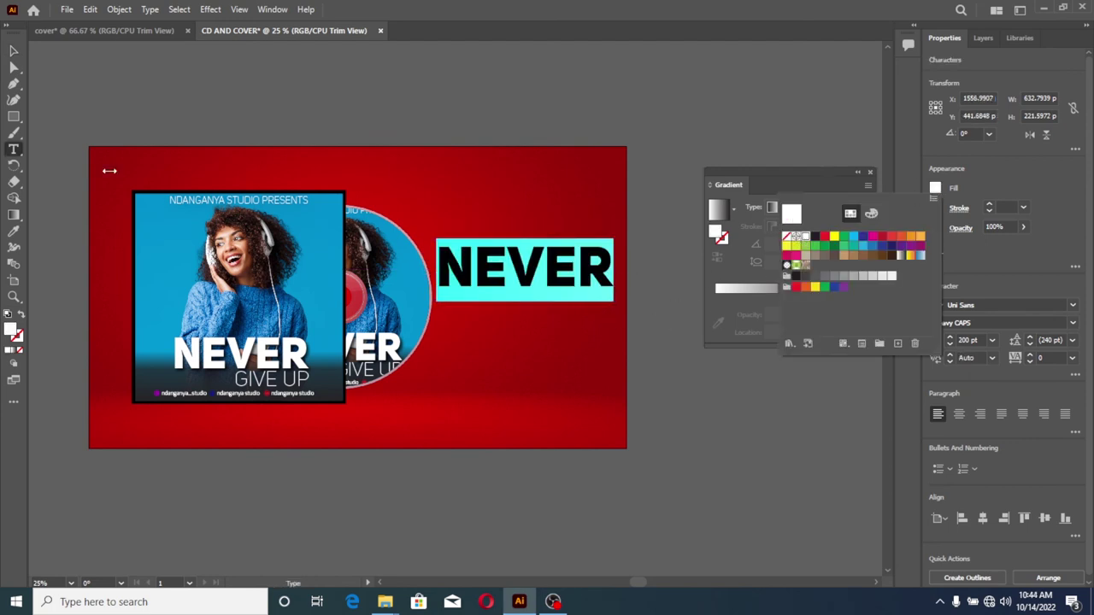
key("Escape")
key("Escape")
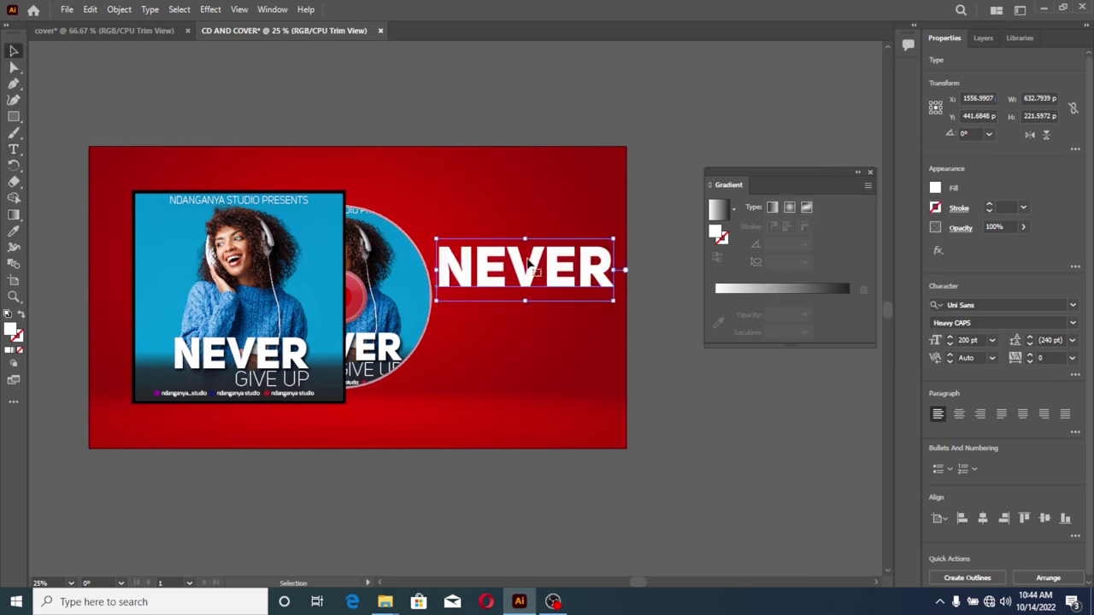
left_click_drag(532, 267, 530, 313)
key("ctrl+z")
left_click(533, 312)
Step: Duplicate NEVER just below and retype the copy as GIVE UP
left_click(528, 266)
left_click_drag(528, 267, 532, 326)
double_click(530, 325)
key("ctrl+a")
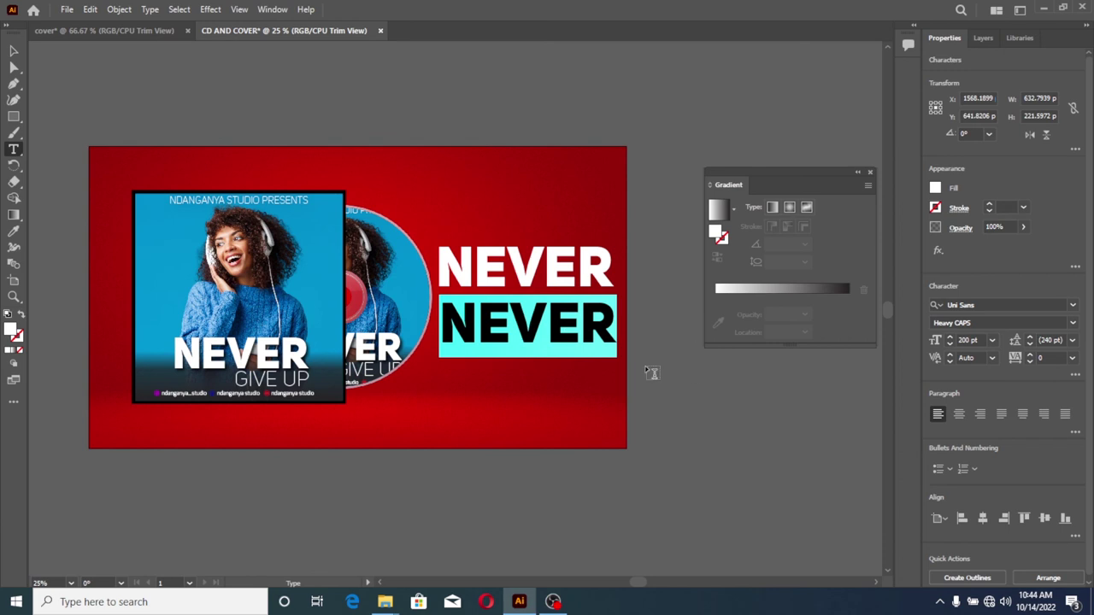
type("GIVE U")
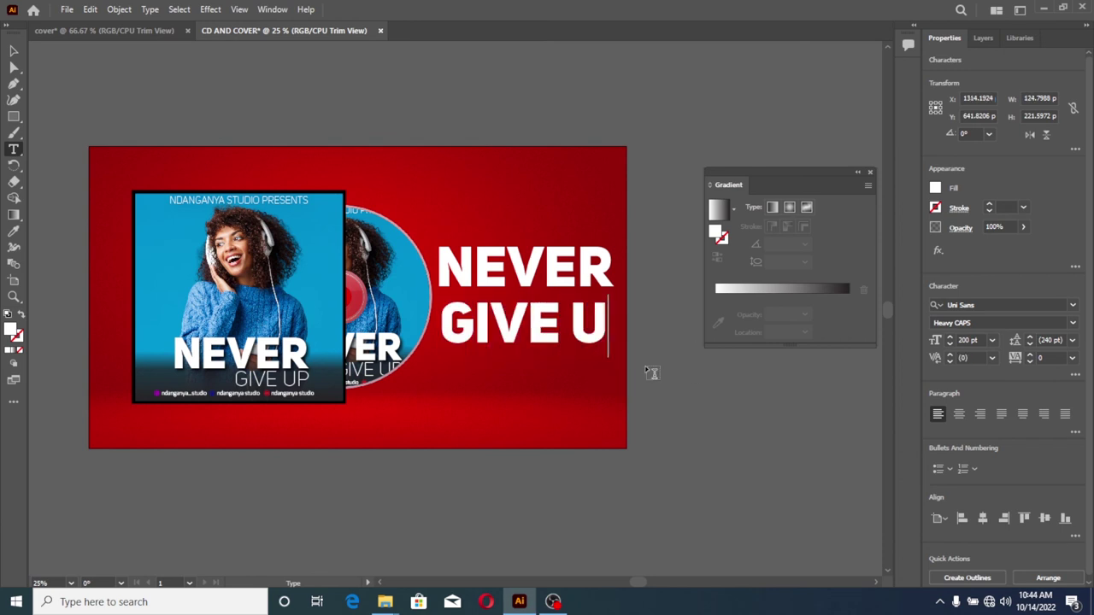
type("P")
key("Escape")
Step: Make GIVE UP smaller Thin CAPS, left-aligned with NEVER and nudged up close
key("ctrl+a")
left_click(1026, 322)
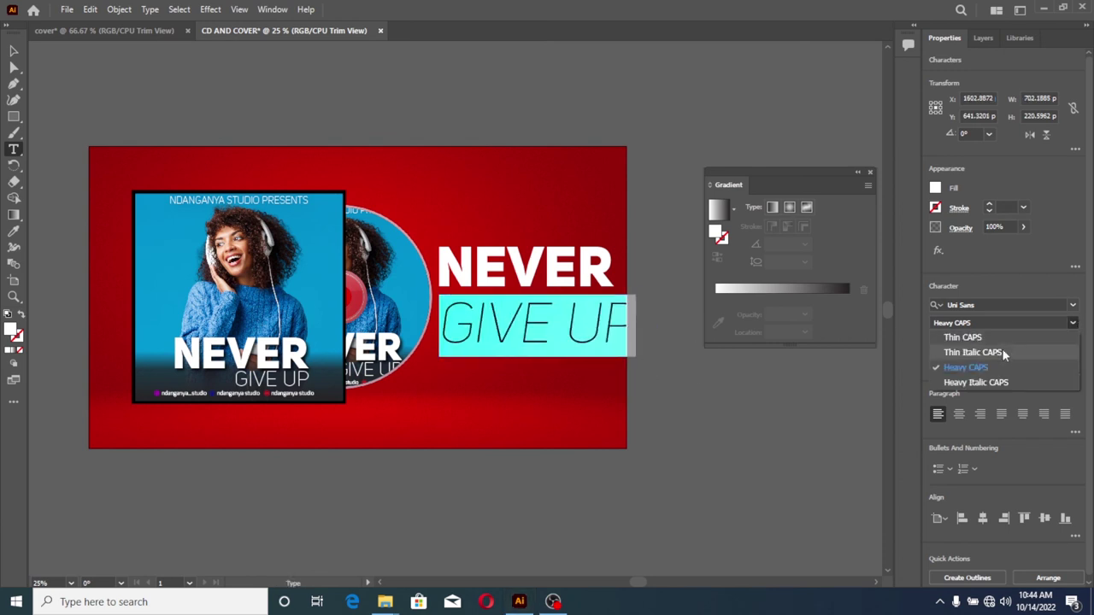
left_click(970, 338)
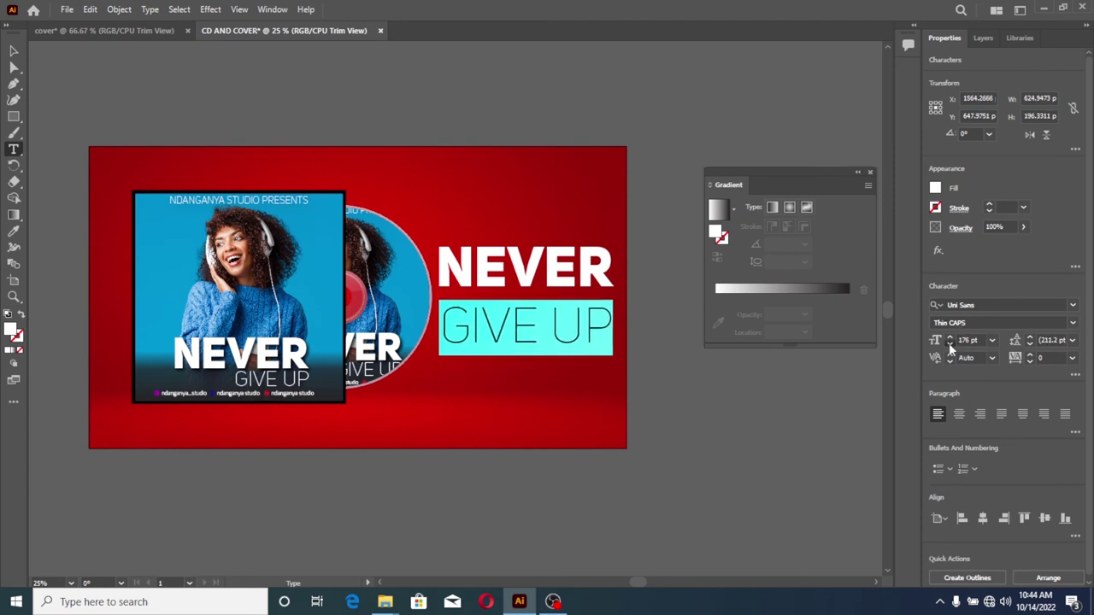
left_click(950, 345)
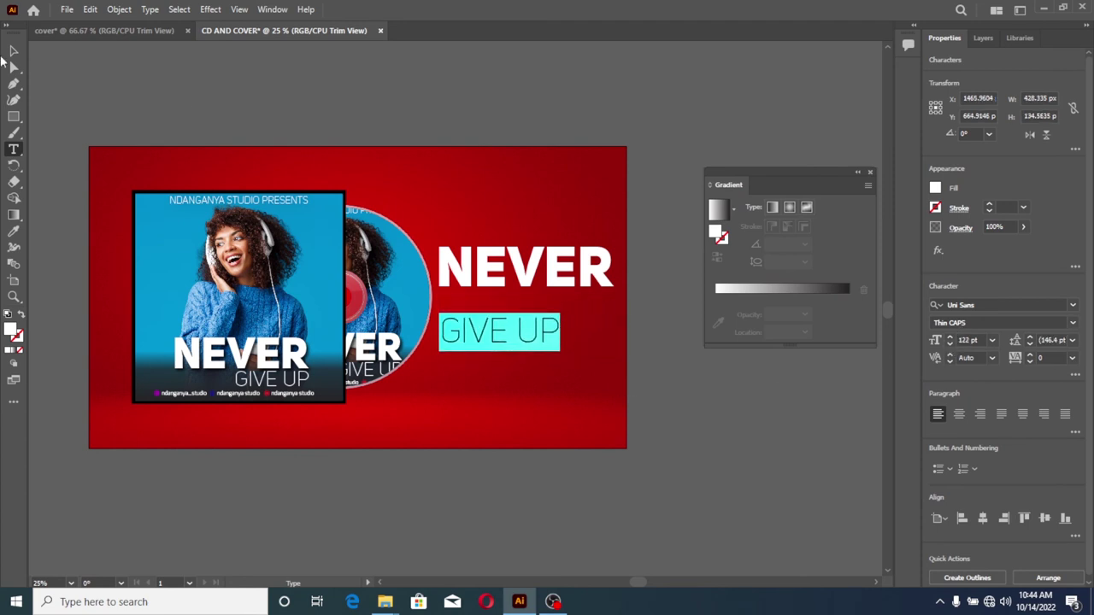
key("Escape")
left_click(504, 274, "shift")
left_click(959, 518)
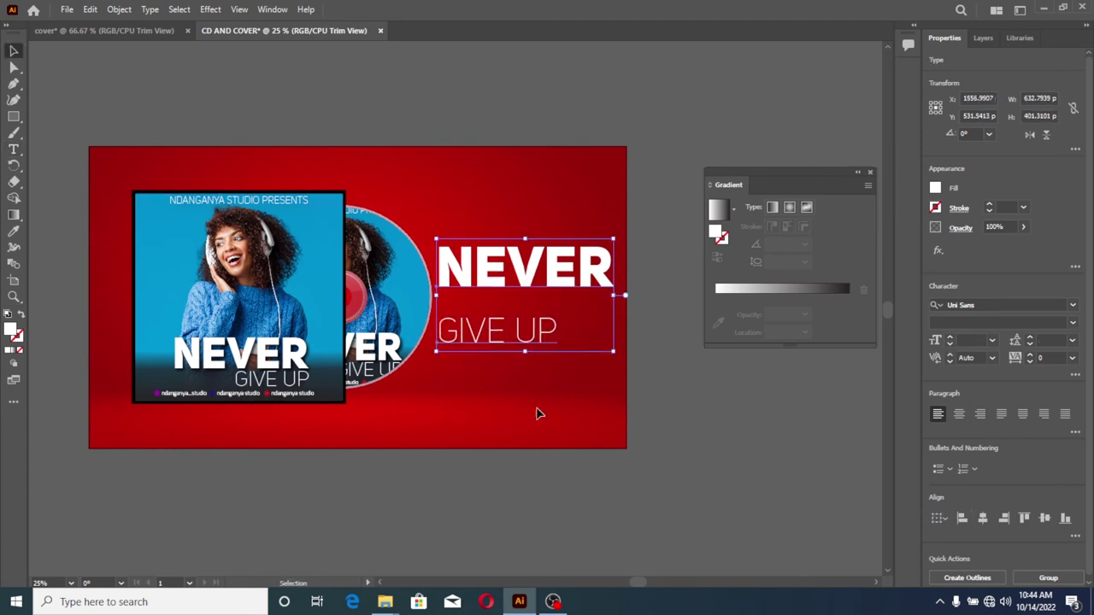
left_click(525, 267, "shift")
key("shift+Up")
key("shift+Up")
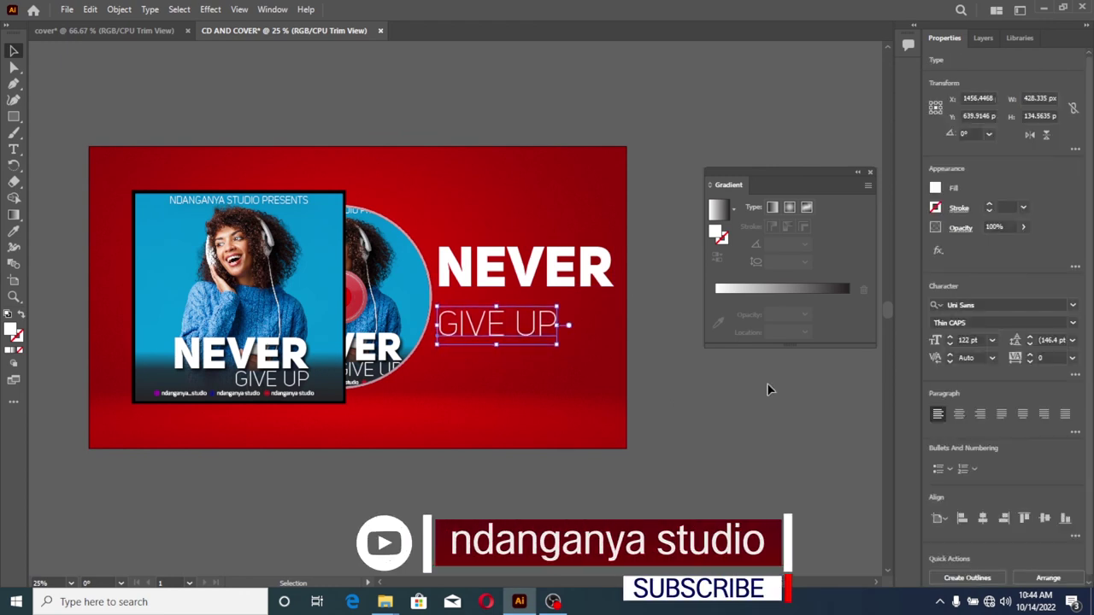
key("shift+Up")
key("shift+Up")
key("shift+Up")
key("shift+Up")
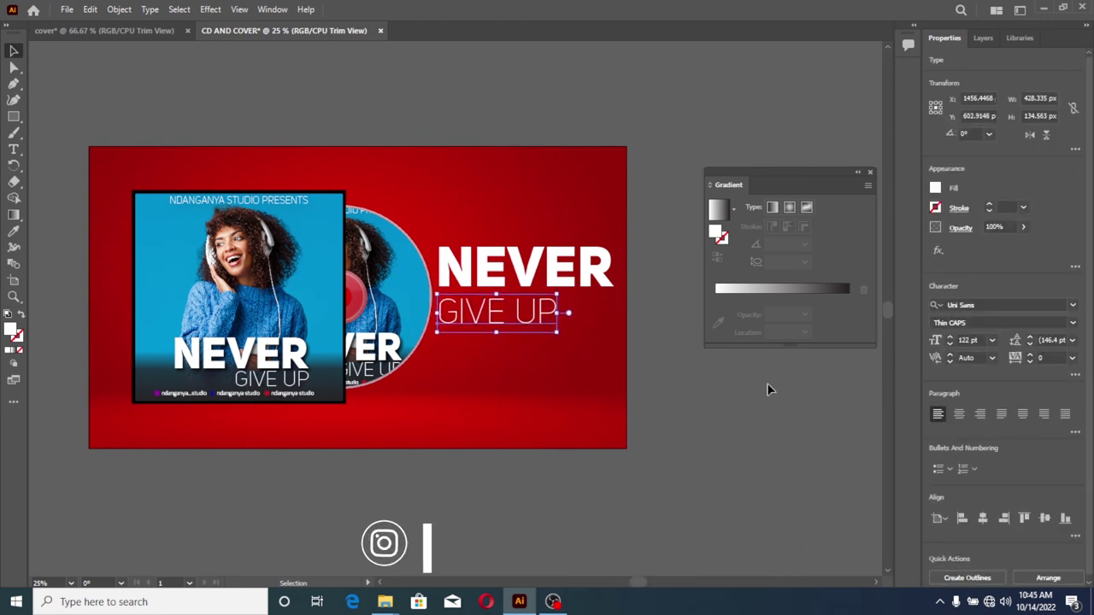
key("shift+Up")
key("shift+Up")
key("Up")
key("Up")
Step: Copy the line above NEVER and retype it as NDANGANYA at 72 pt
left_click_drag(493, 306, 535, 220)
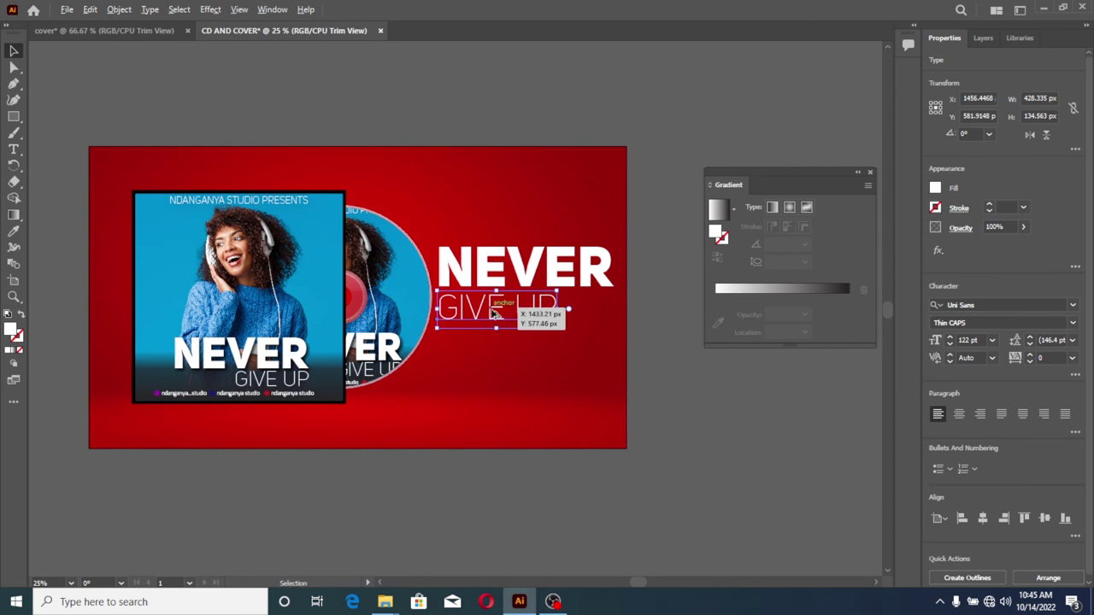
double_click(527, 222)
key("ctrl+a")
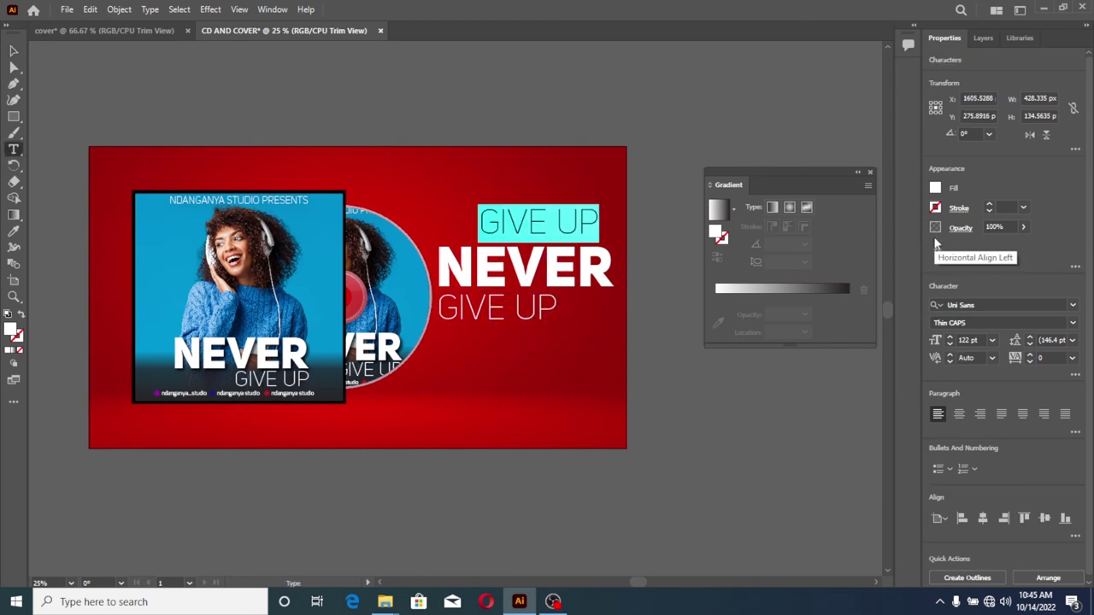
type("NDAN")
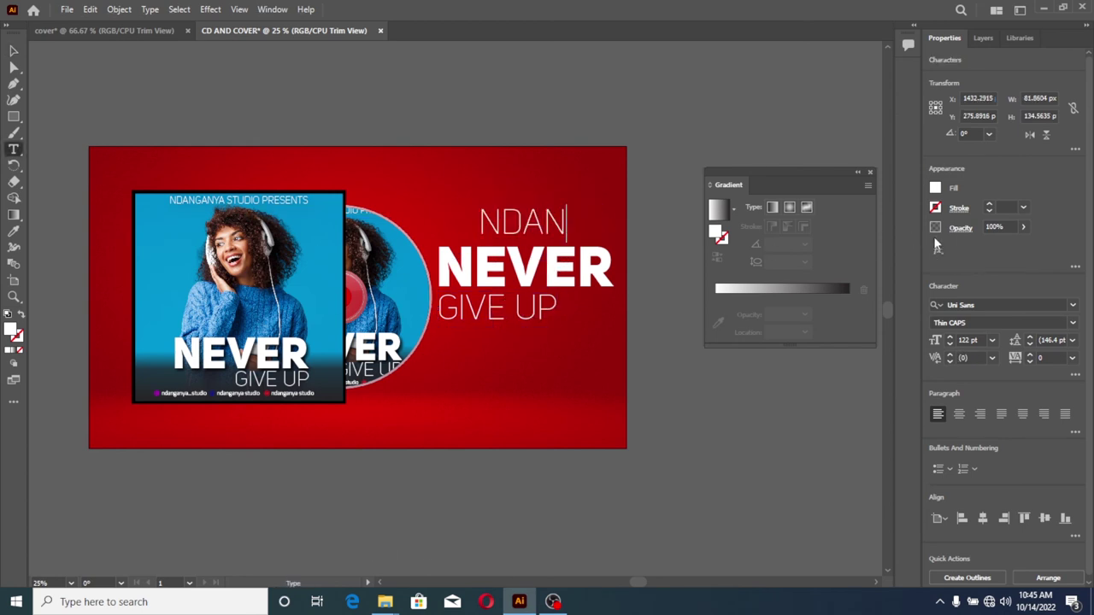
type("GAN")
key("ctrl+a")
left_click(949, 346)
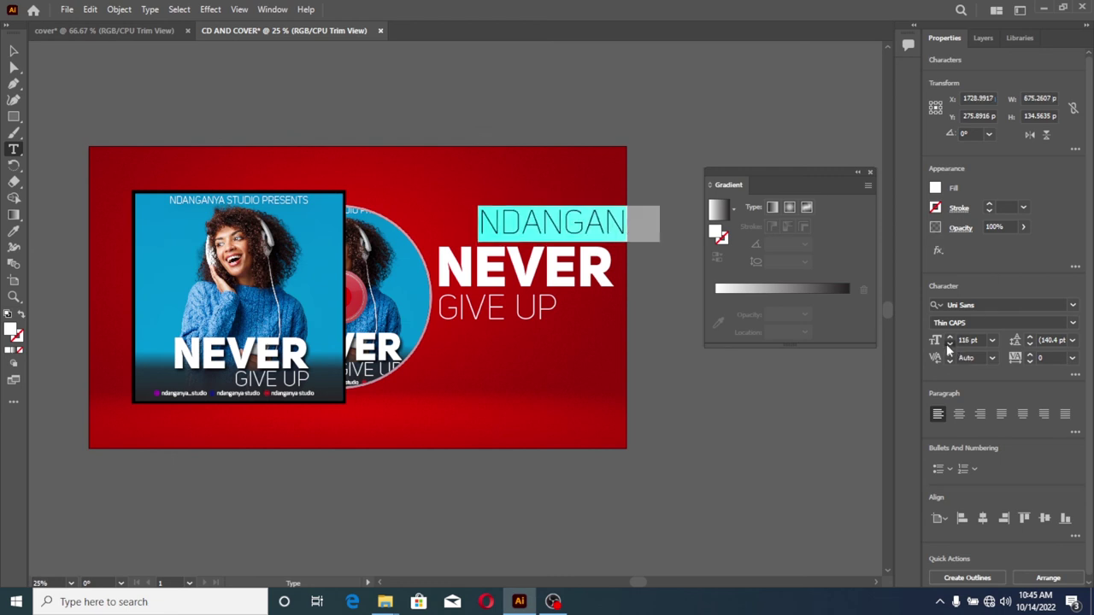
left_click(949, 345)
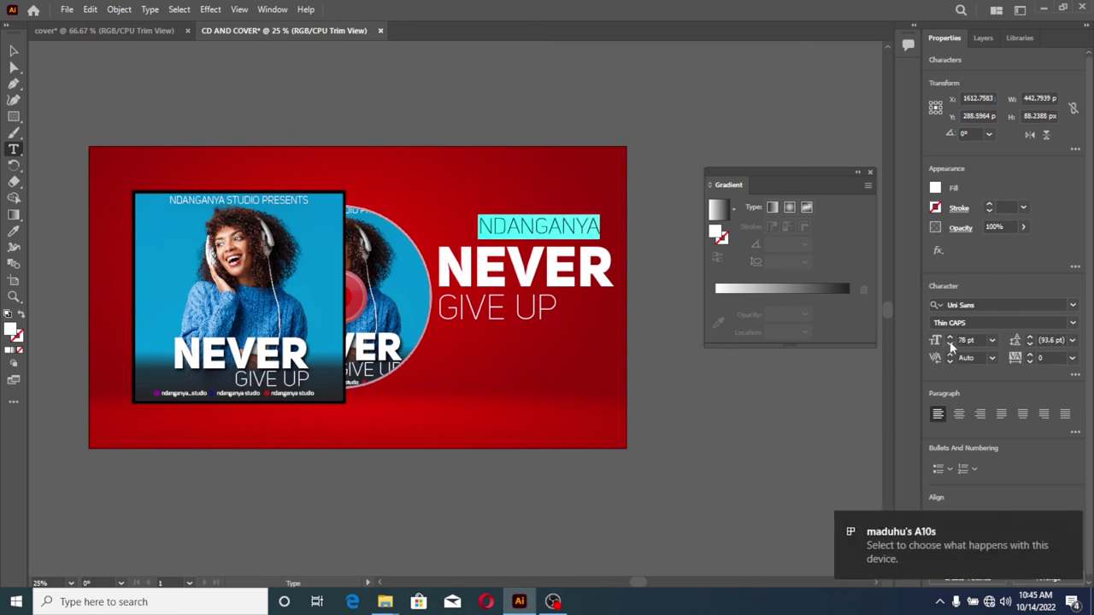
left_click(949, 345)
Step: Right-align NDANGANYA with NEVER and nudge it down closer
left_click(14, 51)
left_click(530, 260, "shift")
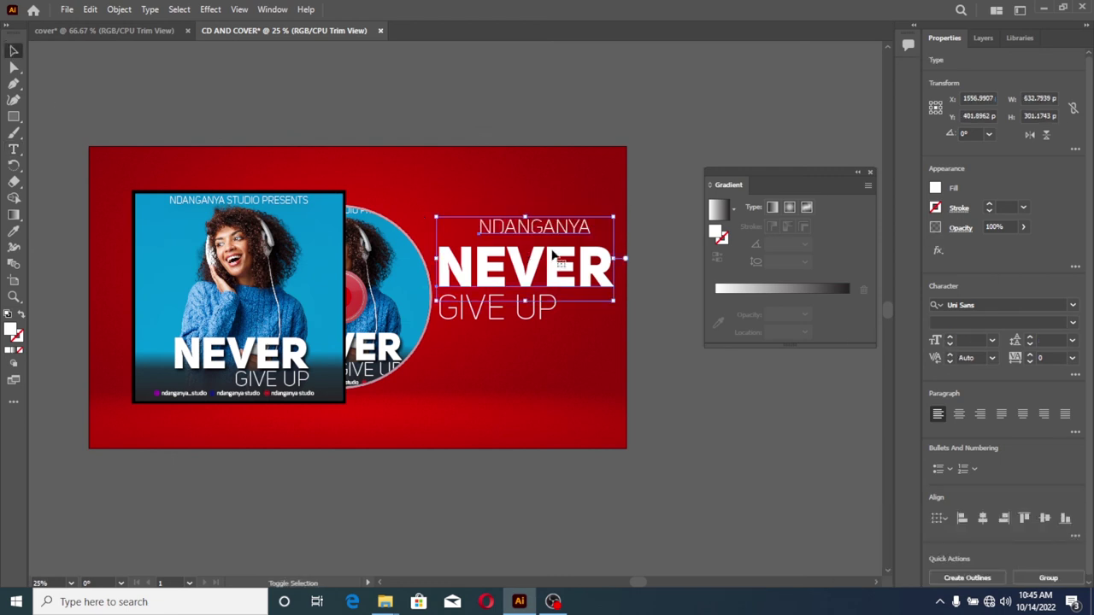
left_click(1003, 518)
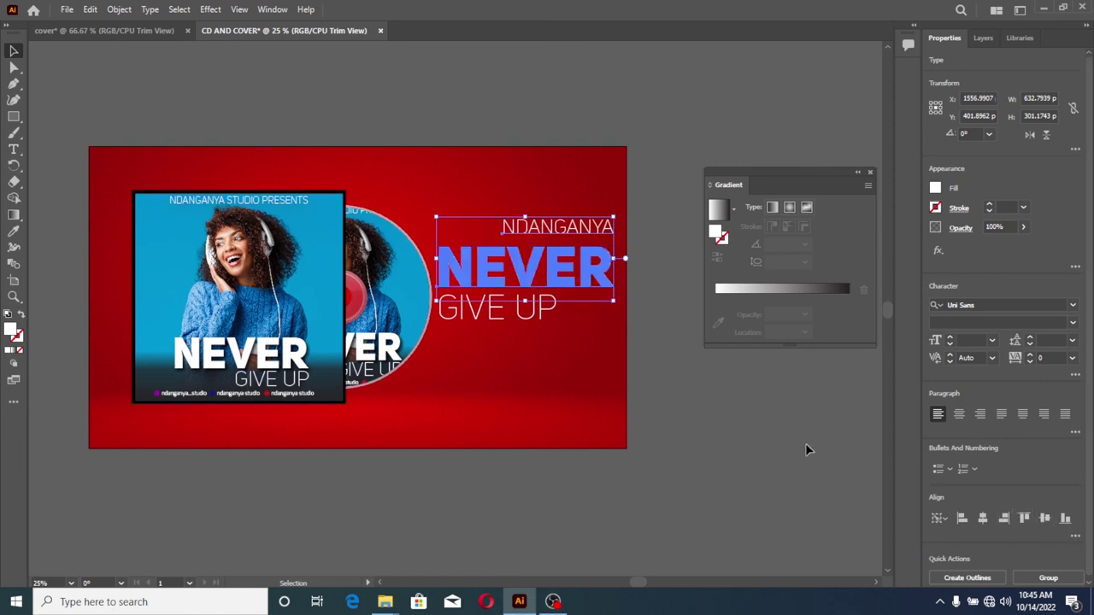
left_click(805, 443)
left_click(582, 227)
key("Down")
key("Down")
key("Down")
key("Down")
key("Down")
key("Down")
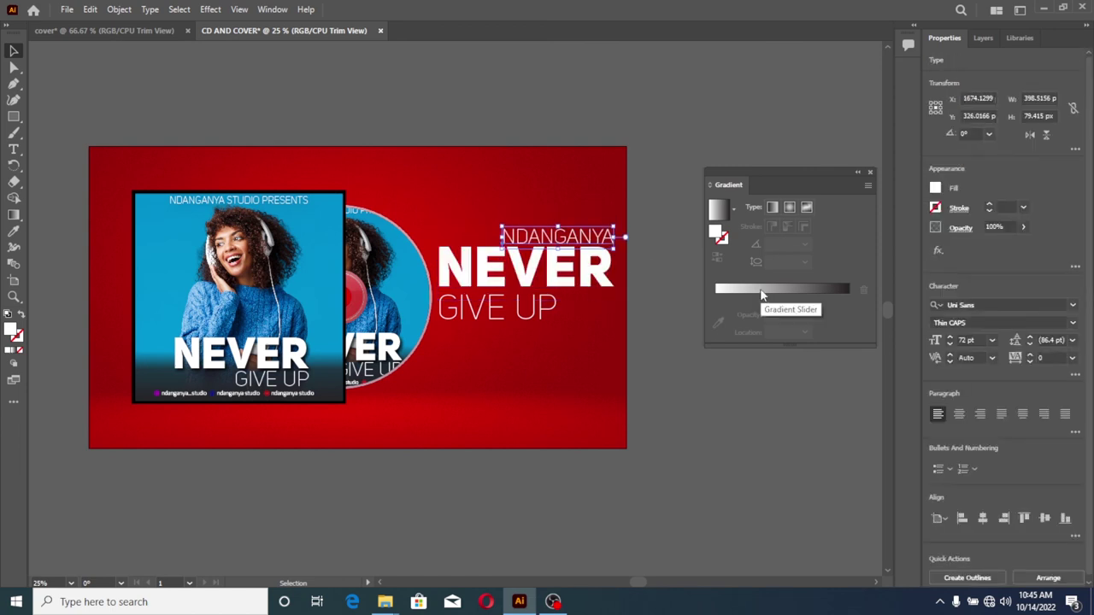
key("Down")
key("Down")
left_click(717, 436)
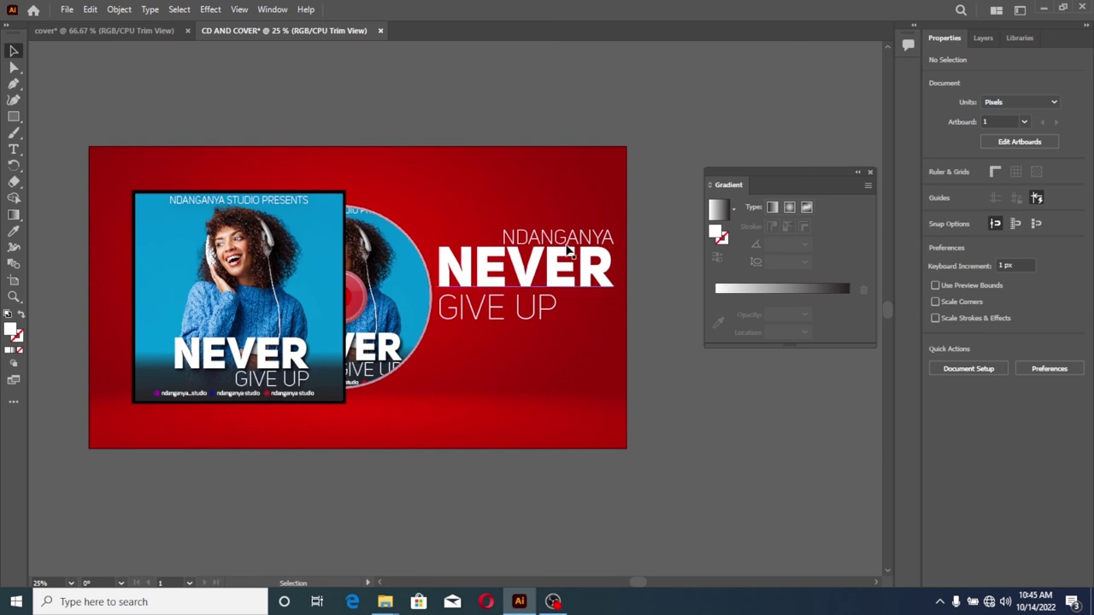
mouse_move(562, 248)
left_mouse_down()
mouse_move(564, 305)
mouse_move(537, 350)
left_mouse_up()
key("ctrl+z")
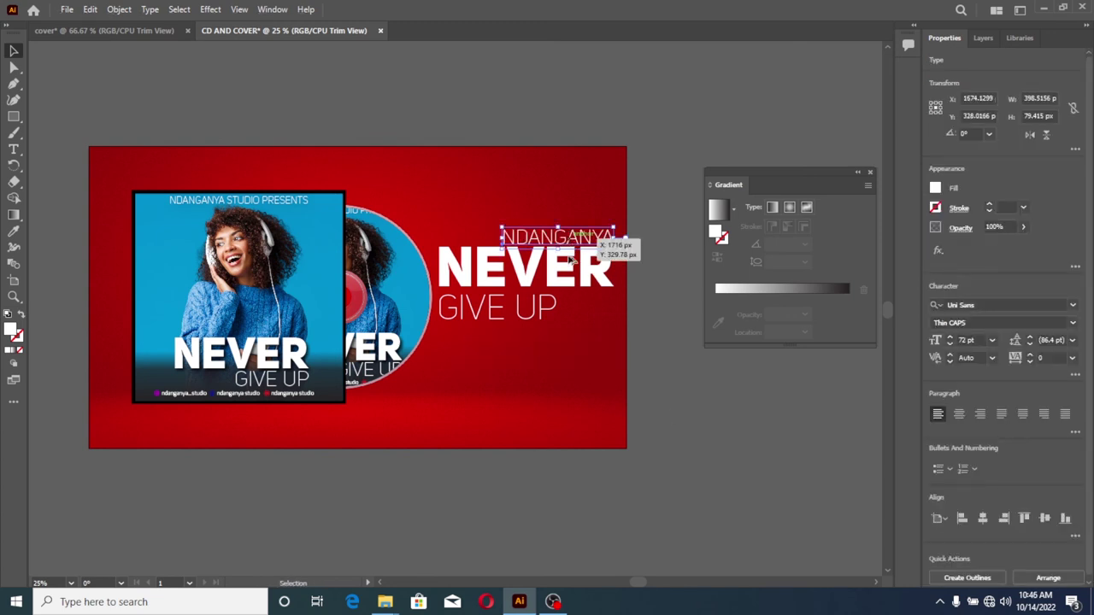
Step: Copy NDANGANYA below GIVE UP, retype it as PRODUCER:MOSENIOR, and shrink it to 37 pt
left_click_drag(573, 243, 552, 357)
key("t")
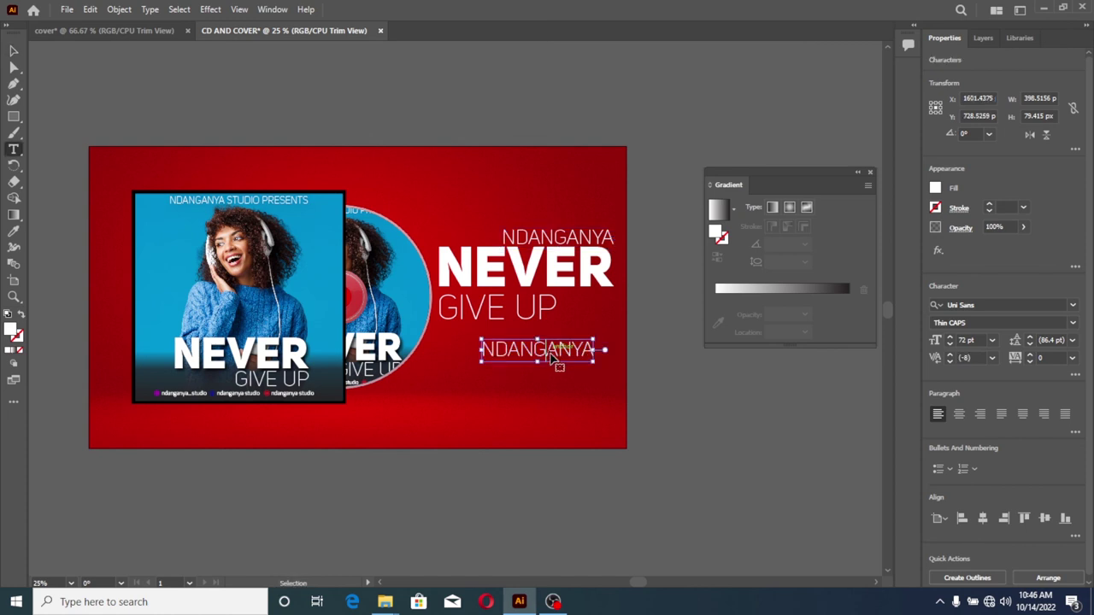
double_click(554, 361)
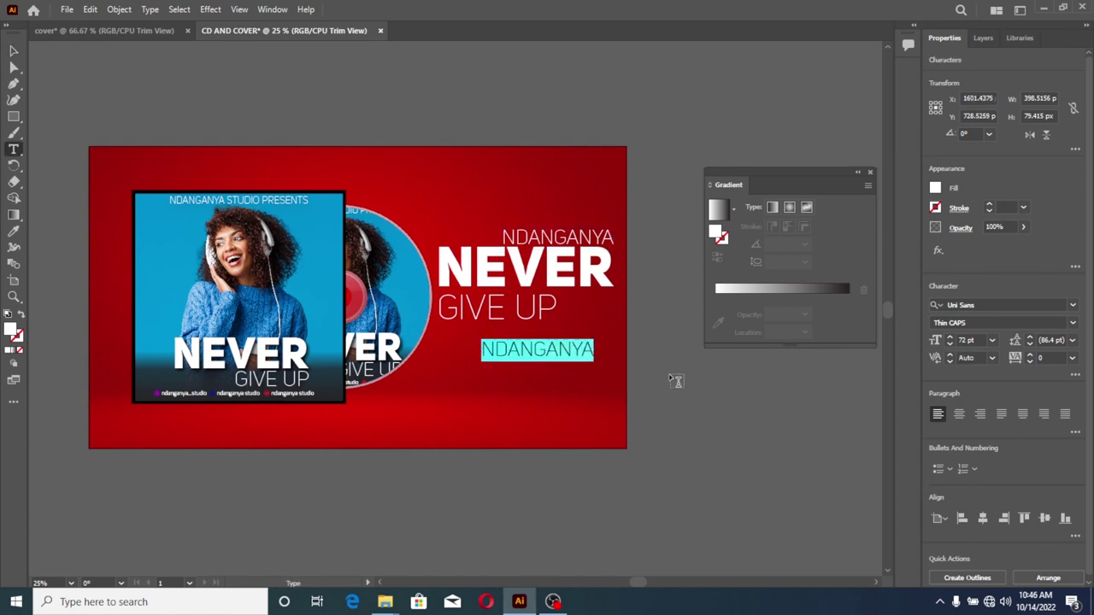
type("P")
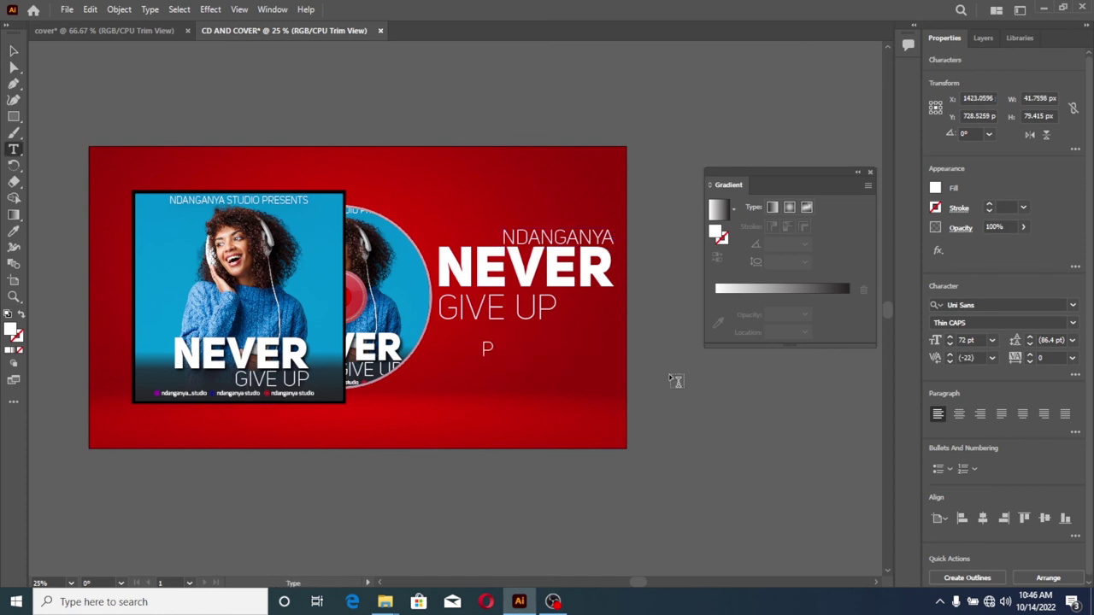
type("RO")
type("DUCER:")
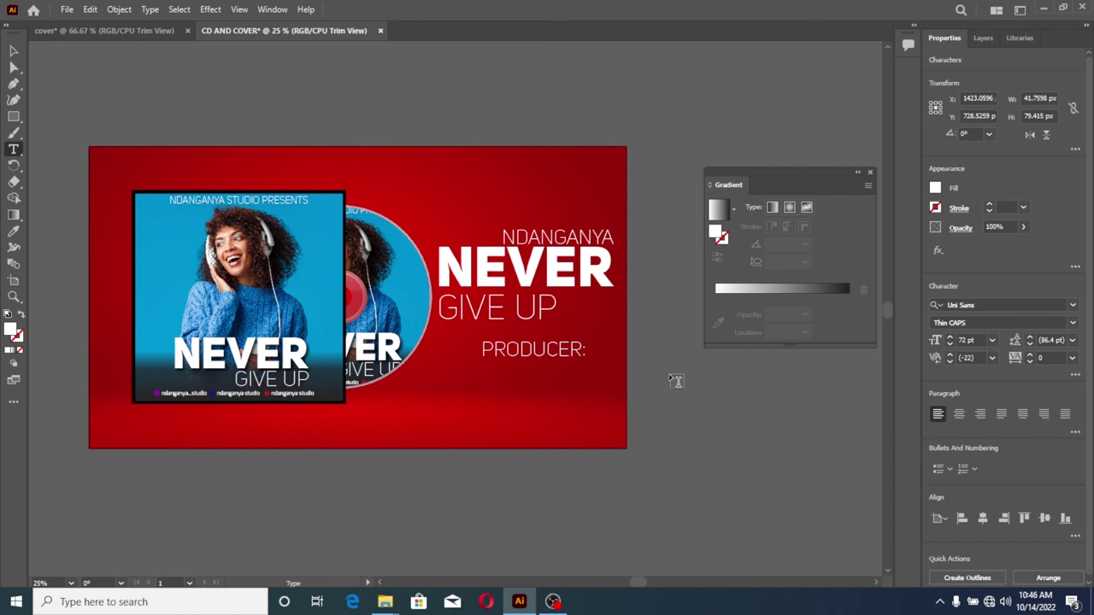
type("MO")
type("S")
key("ctrl+a")
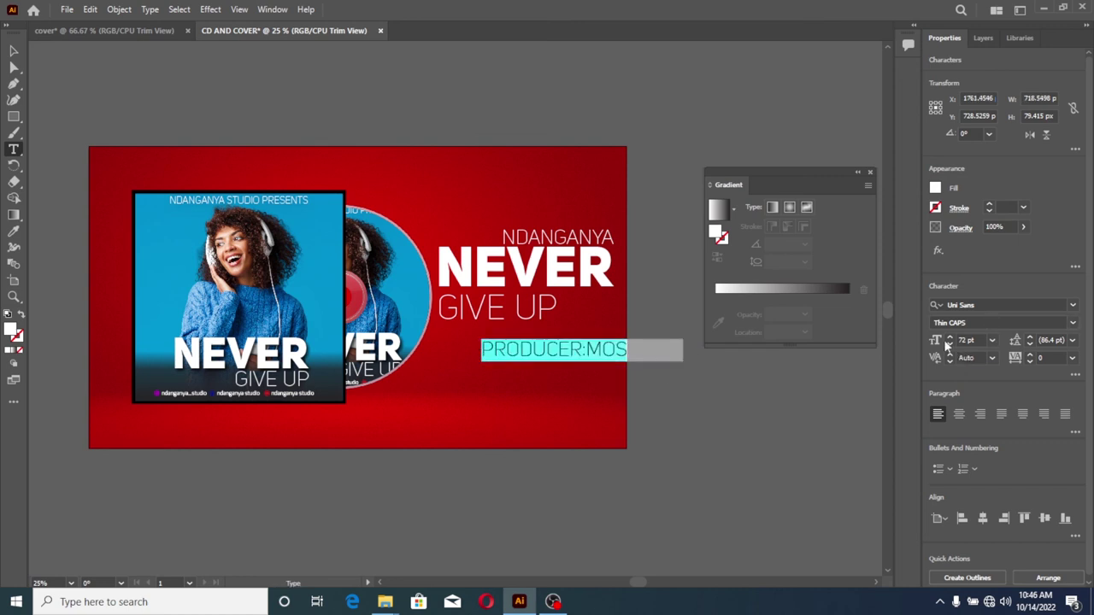
left_click(950, 344)
left_click(949, 344)
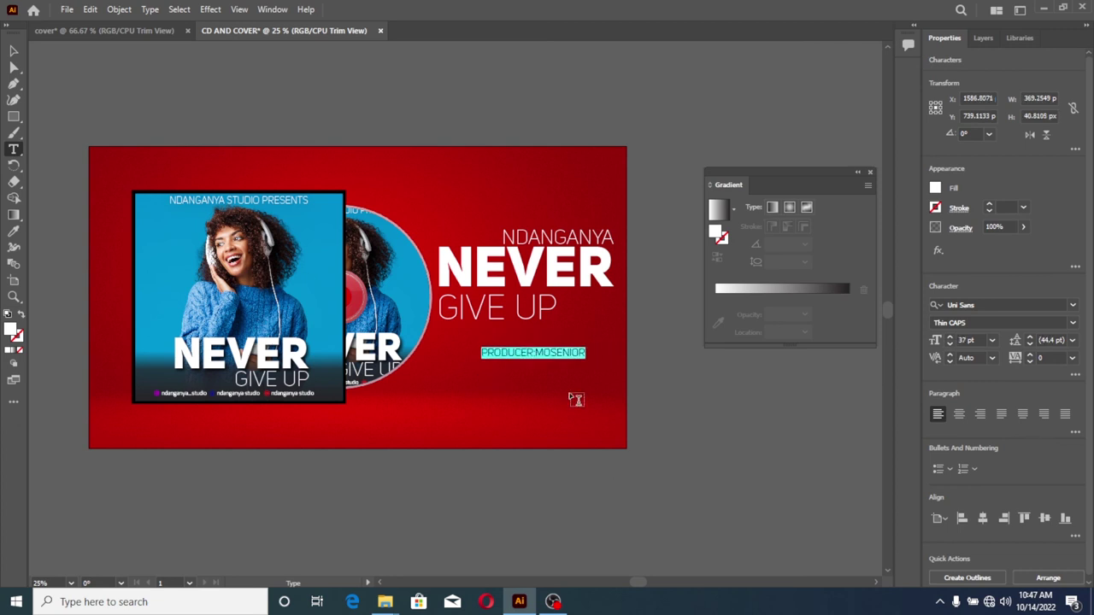
Step: Set the word PRODUCER to 25 pt and sample a colour onto the credit
left_click_drag(535, 352, 483, 353)
left_click(950, 344)
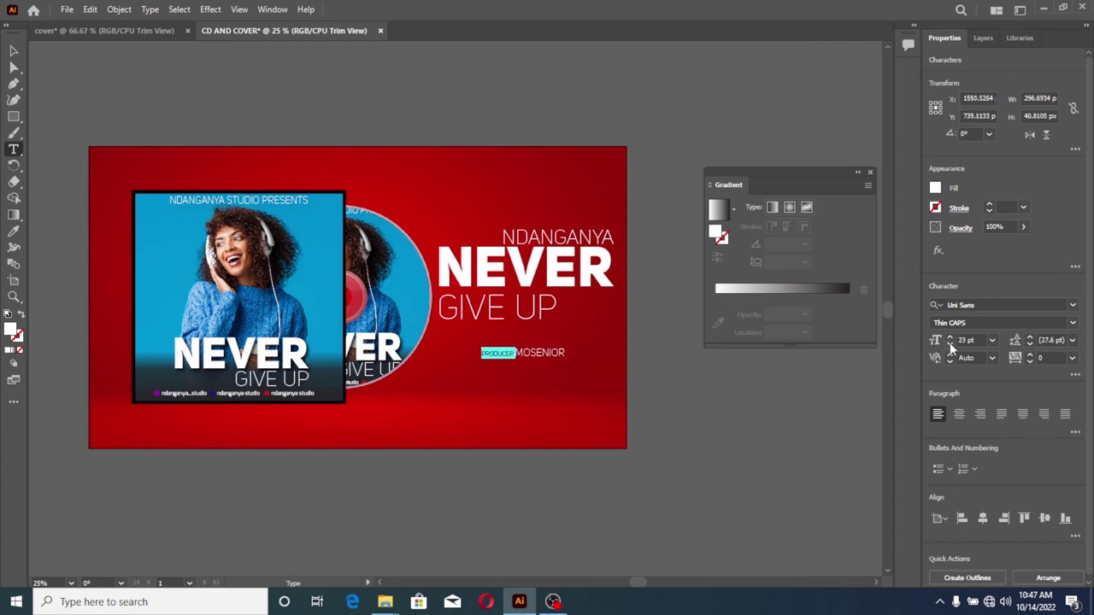
left_click(950, 337)
left_click(950, 337)
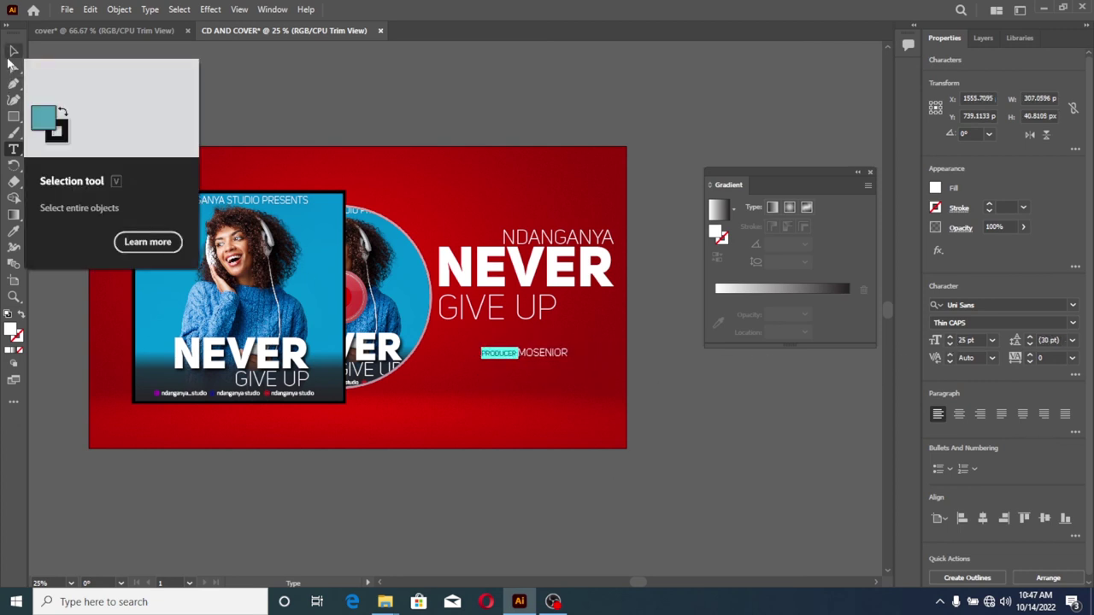
left_click(569, 353, "shift")
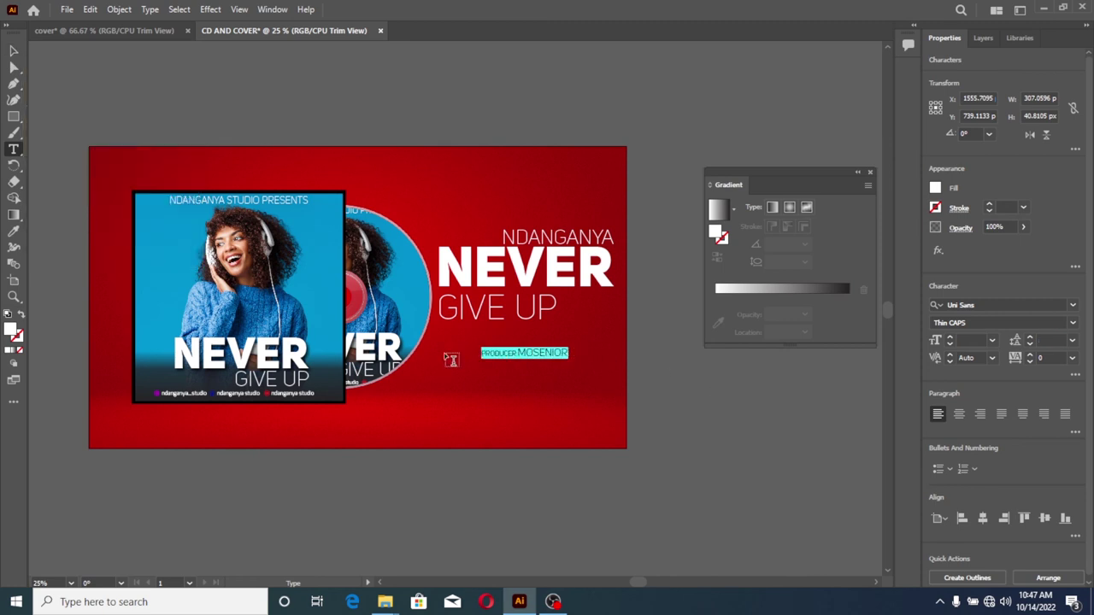
left_click(13, 232)
left_click(319, 286)
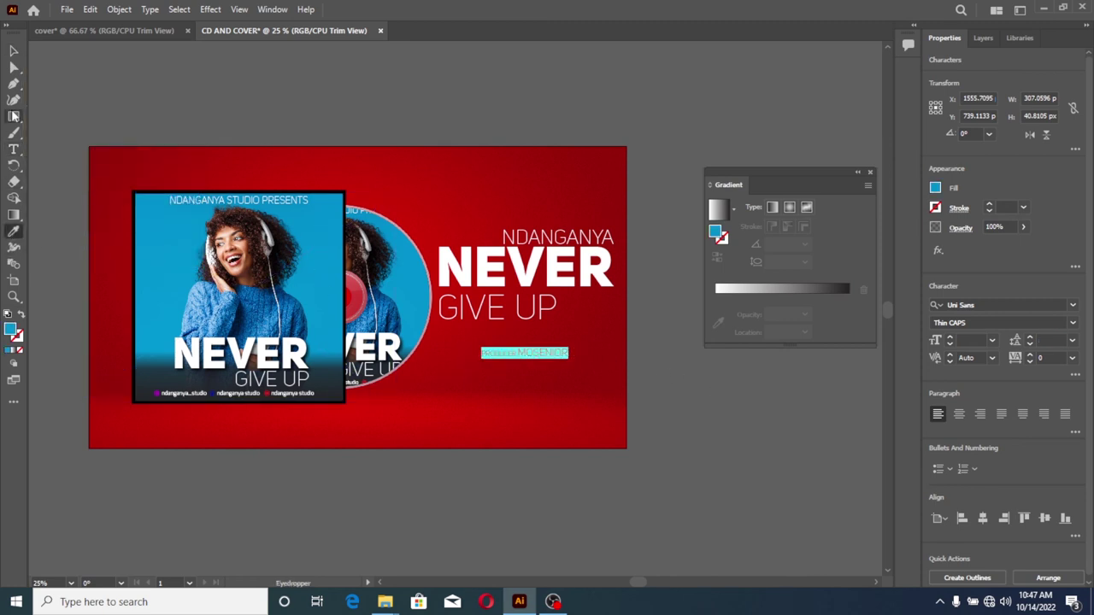
Step: Make the credit line white again and move it just below GIVE UP
left_click(13, 50)
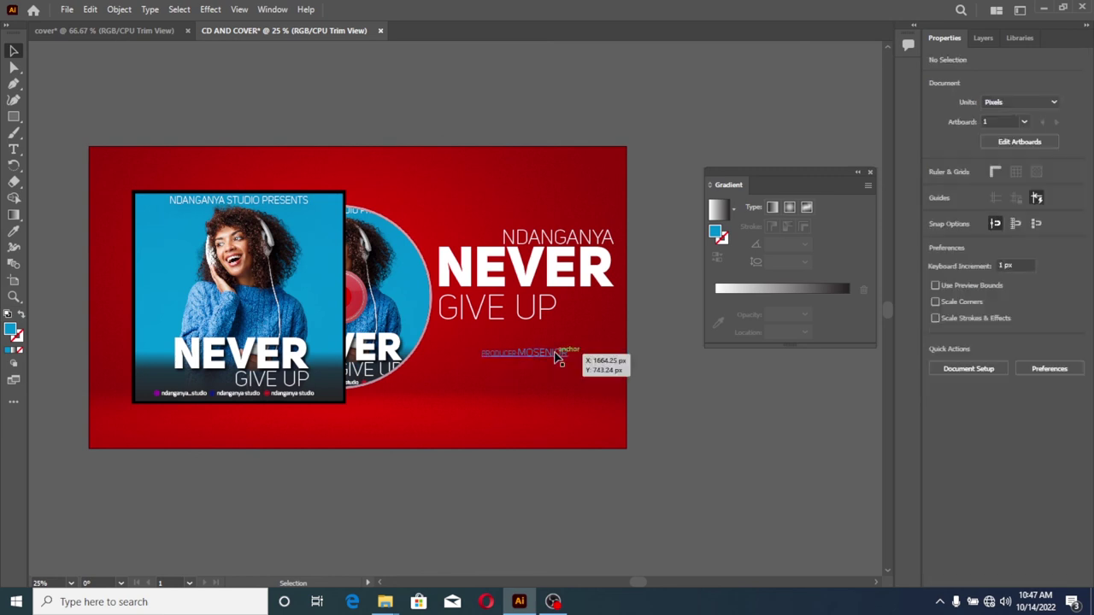
left_click(524, 353)
left_click(740, 436)
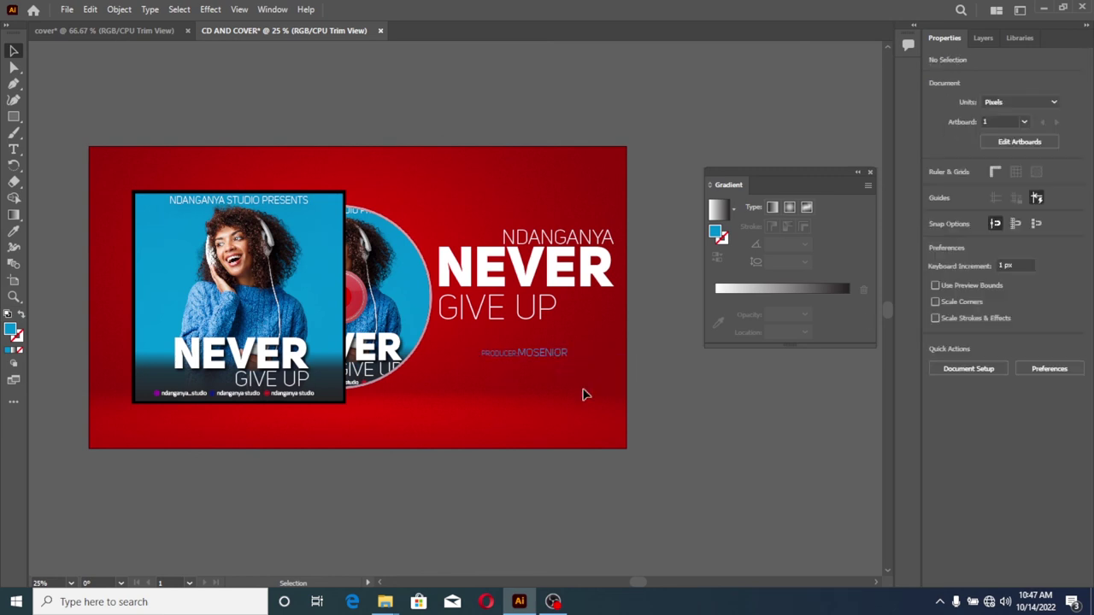
left_click(524, 353)
double_click(524, 353)
key("ctrl+a")
key("Escape")
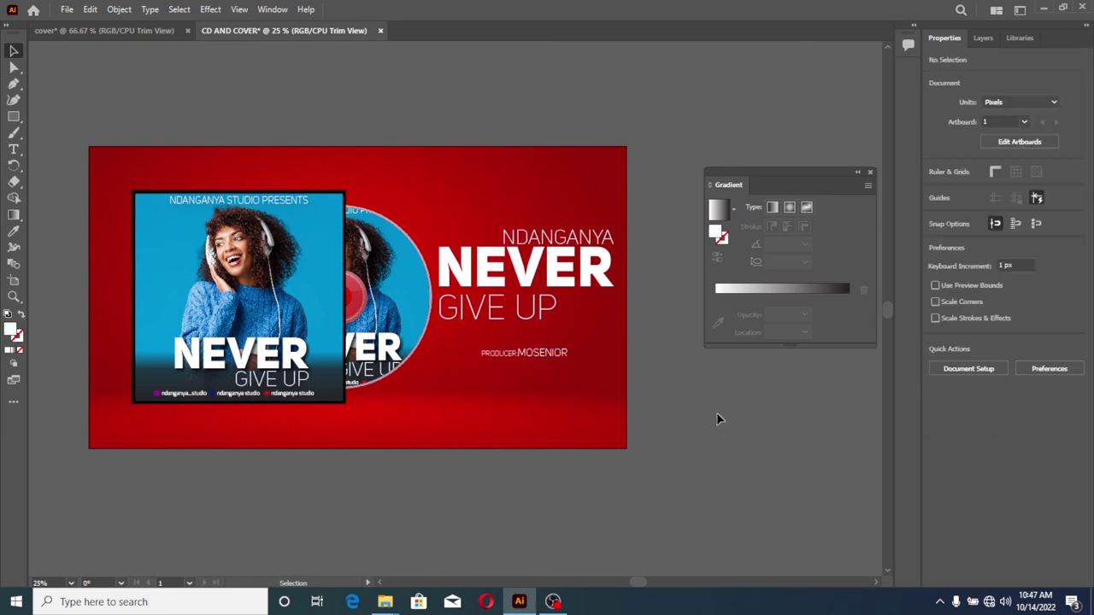
mouse_move(524, 353)
left_mouse_down()
mouse_move(486, 339)
mouse_move(503, 342)
left_mouse_up()
left_click(496, 309)
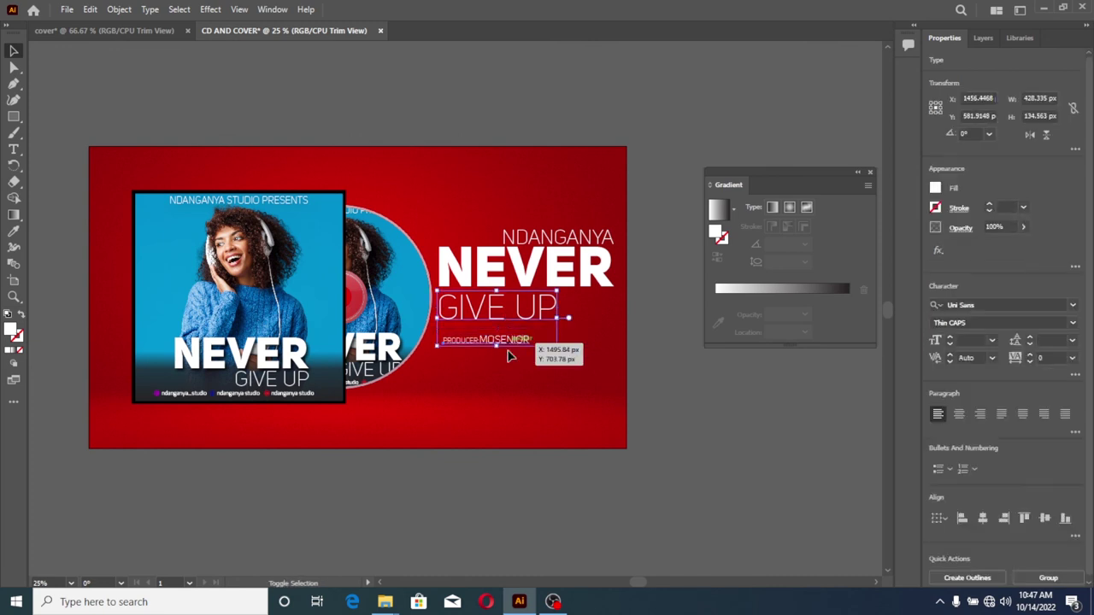
left_click(804, 487)
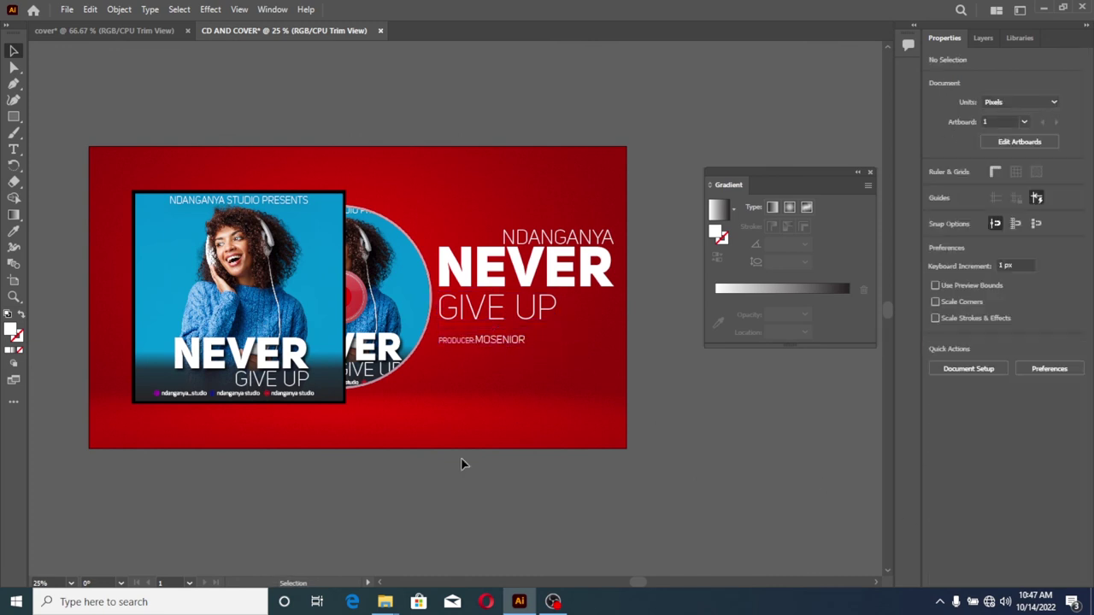
left_click(983, 38)
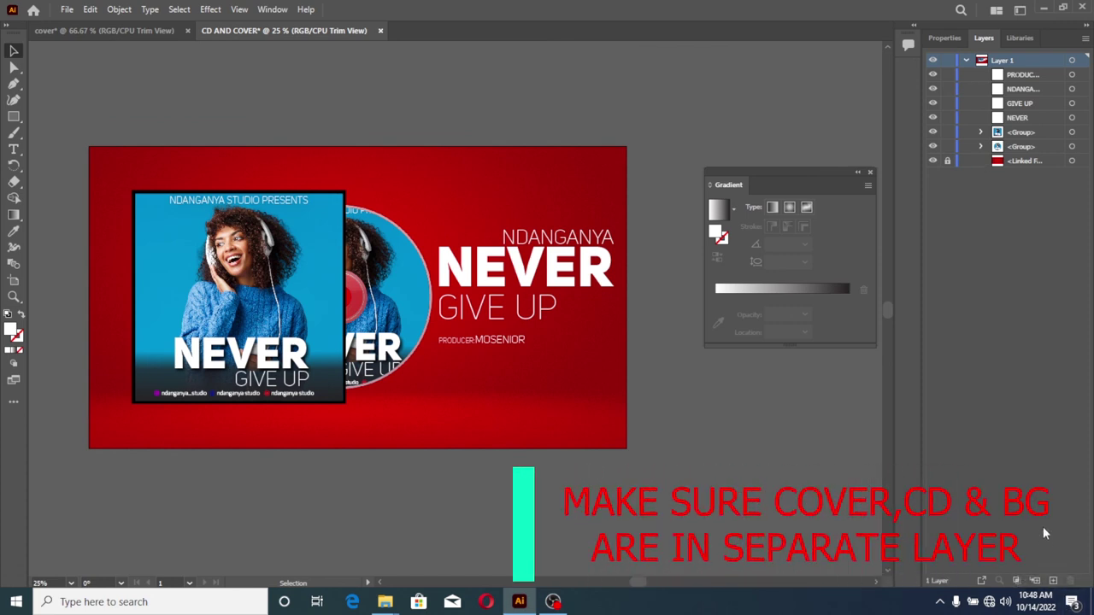
Step: Add two layers and move the cover group into Layer 3 and the CD group into Layer 2
left_click(1053, 581)
left_click(1054, 581)
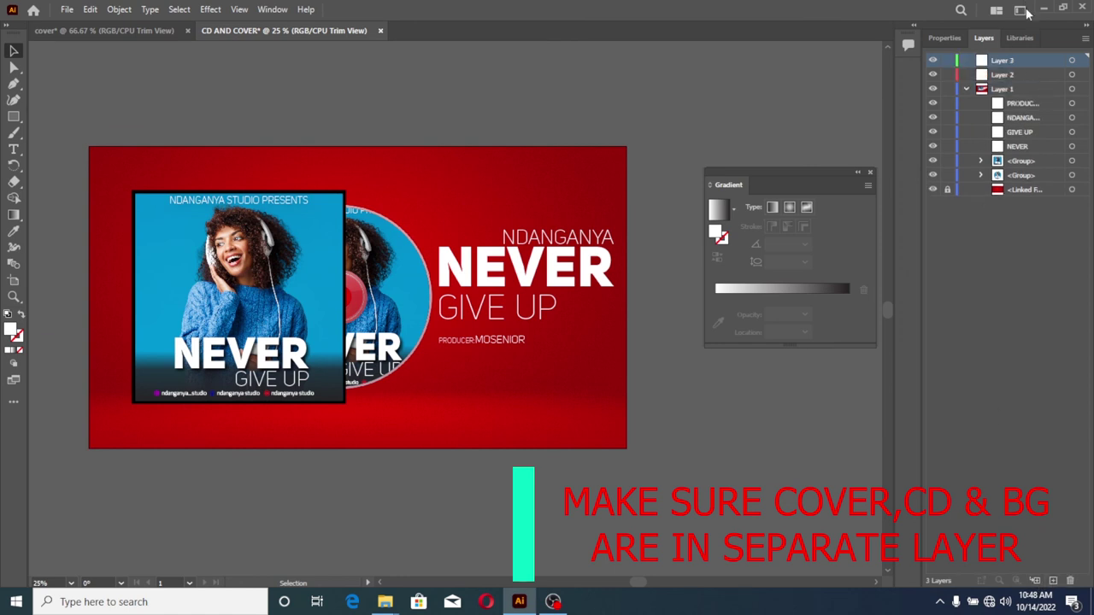
left_click(1022, 160)
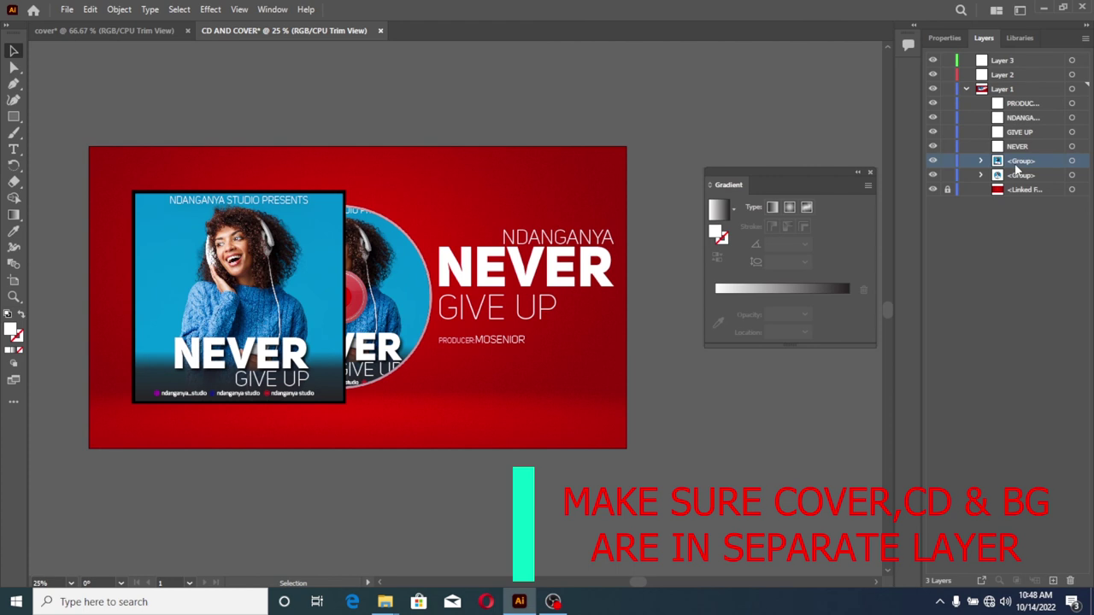
left_click(1073, 161)
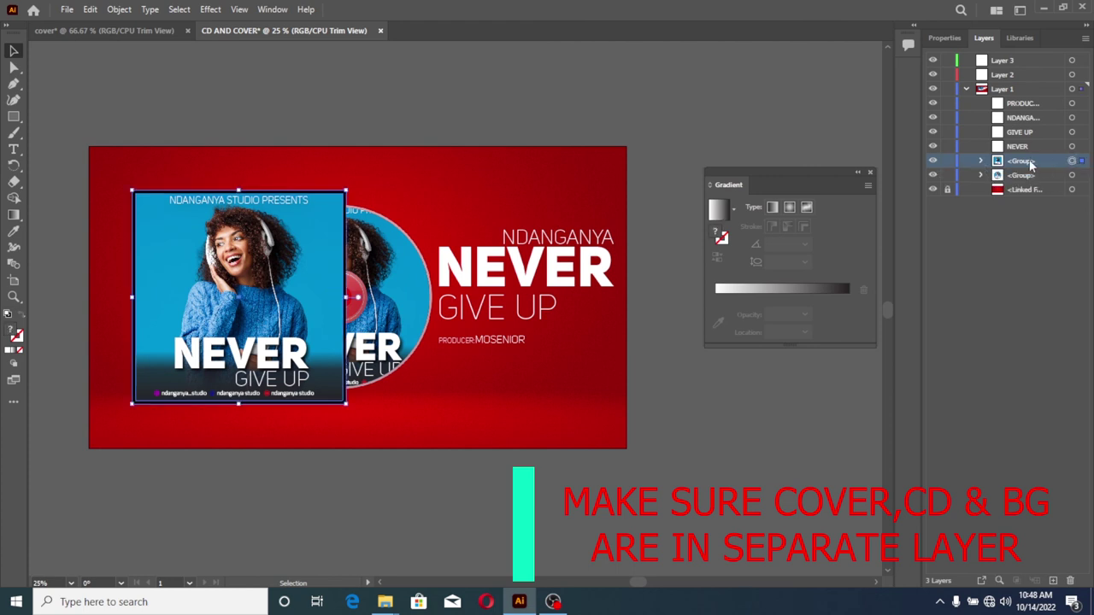
left_click_drag(1030, 162, 1016, 58)
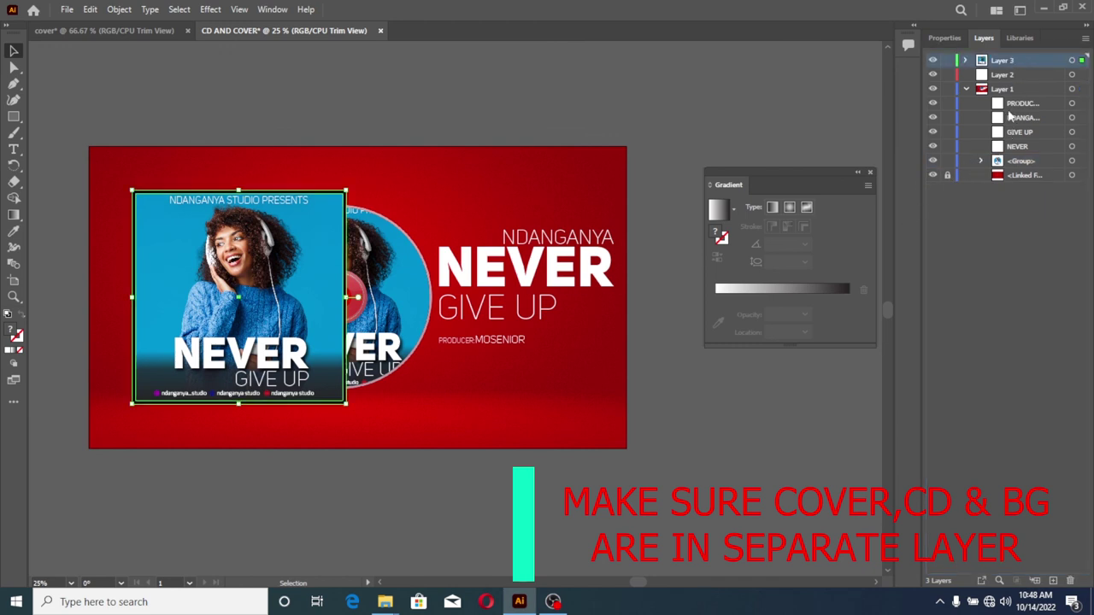
left_click(992, 77)
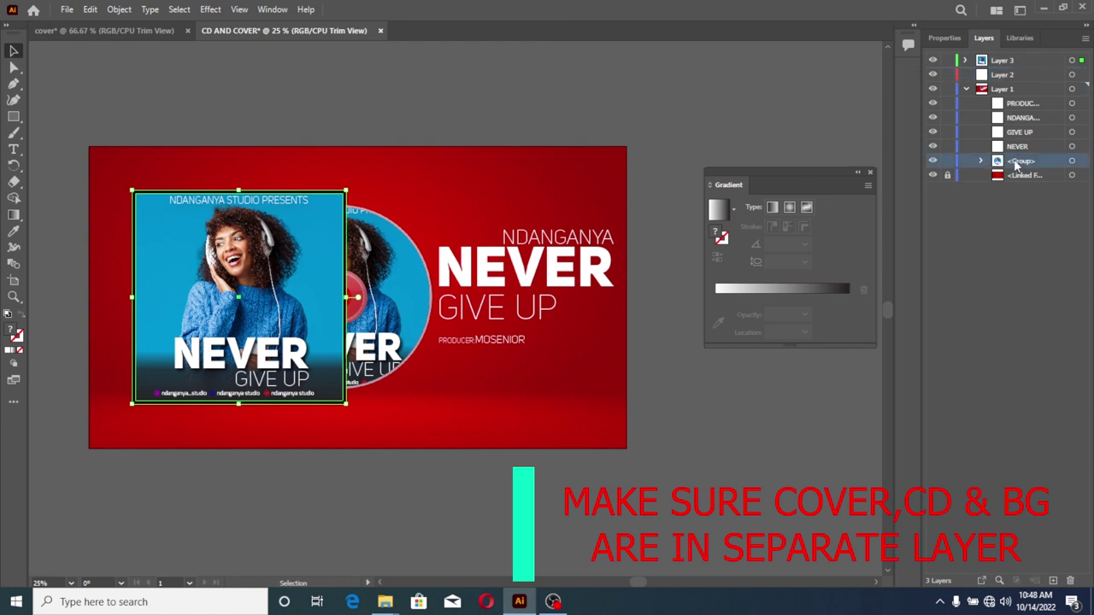
left_click_drag(1018, 165, 1009, 77)
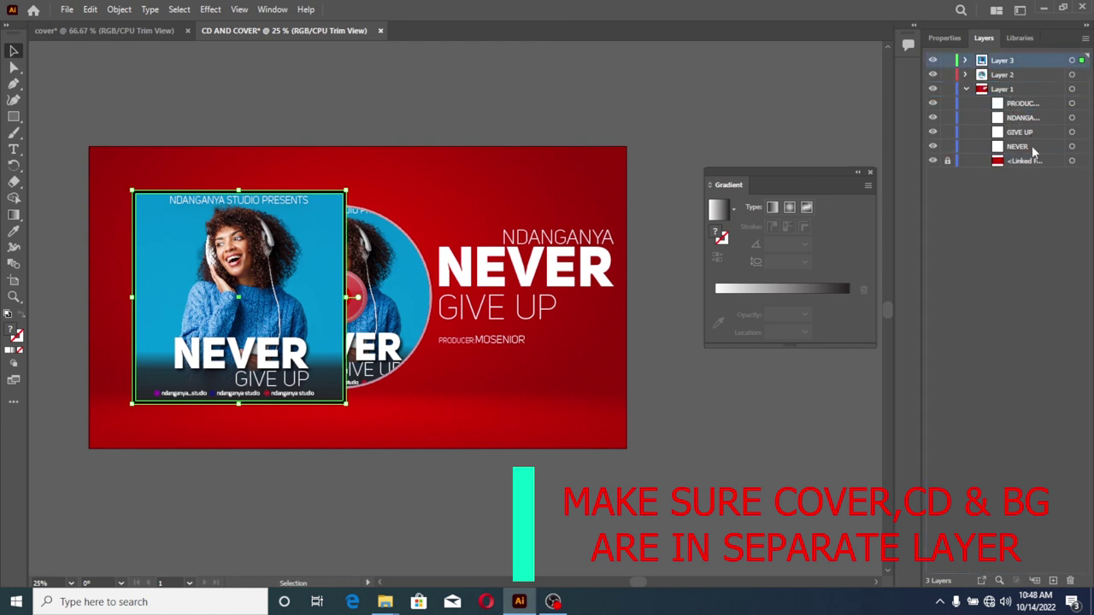
left_click(966, 89)
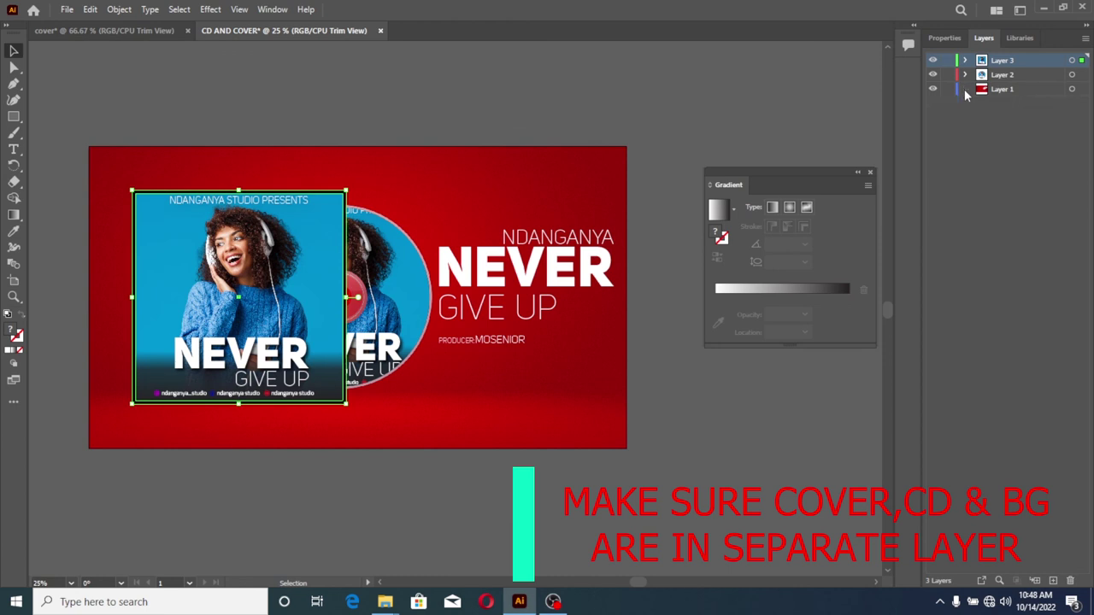
Step: Rename Layer 3 COVER, Layer 2 CD and Layer 1 BACKGROUND
double_click(1003, 60)
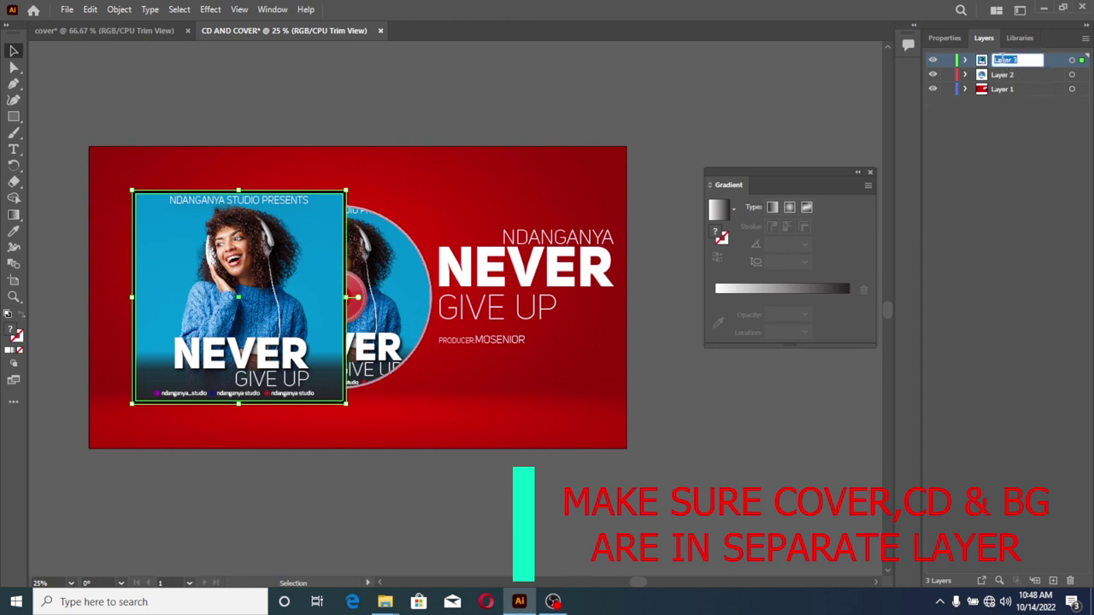
type("co")
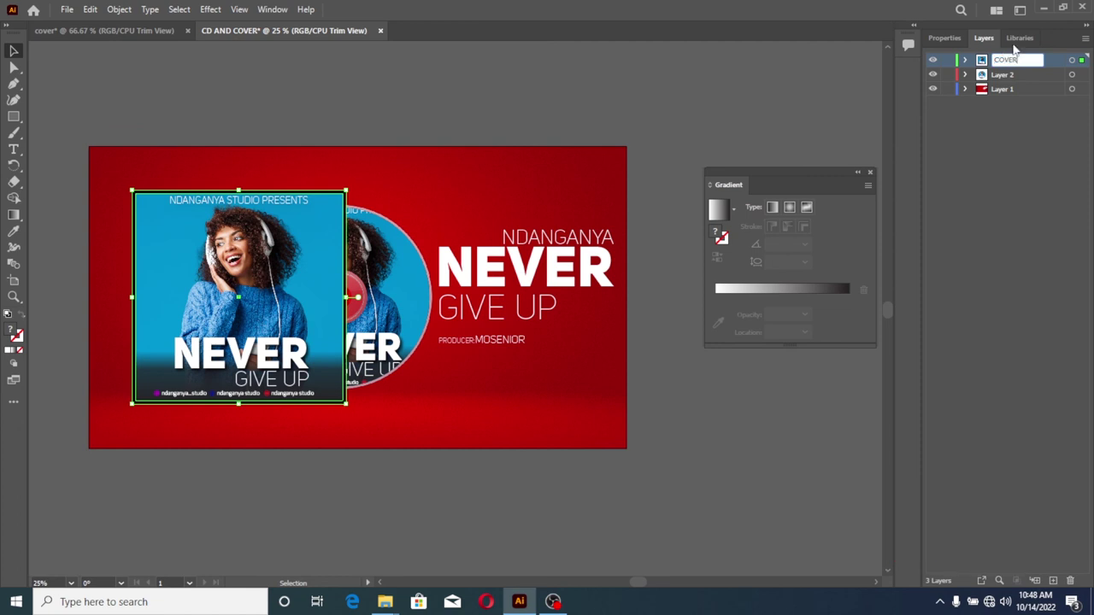
double_click(1004, 76)
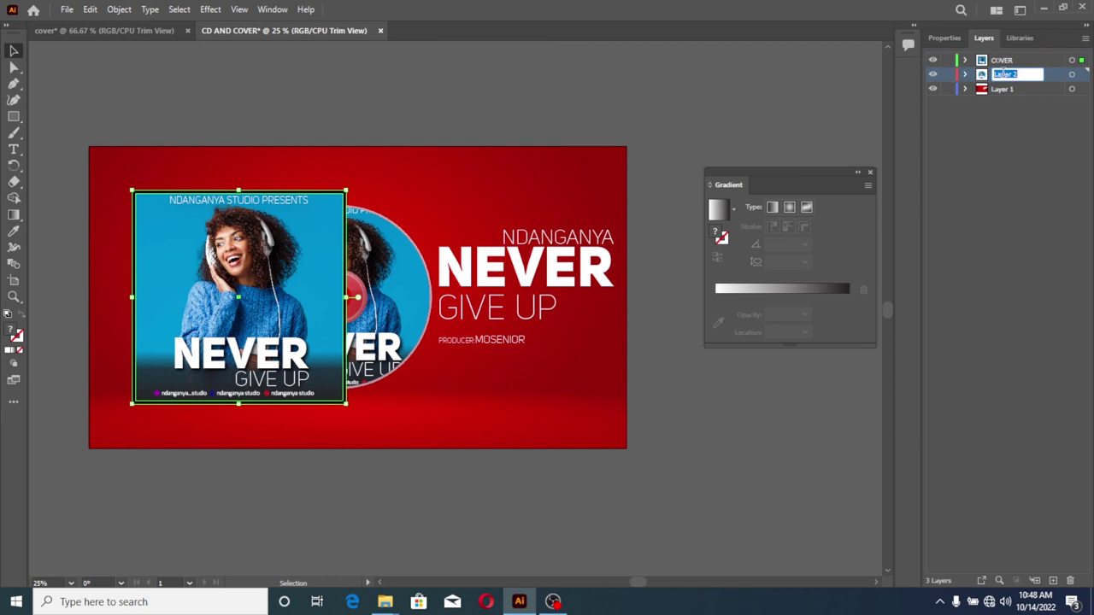
type("CD")
double_click(1000, 89)
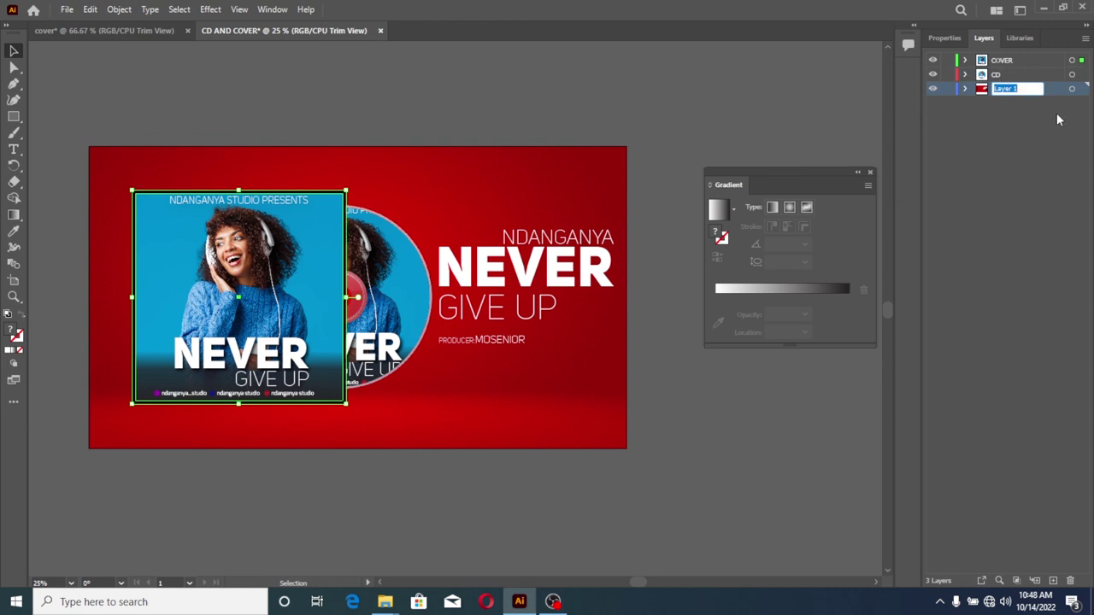
type("BACKGROUND")
left_click(1043, 142)
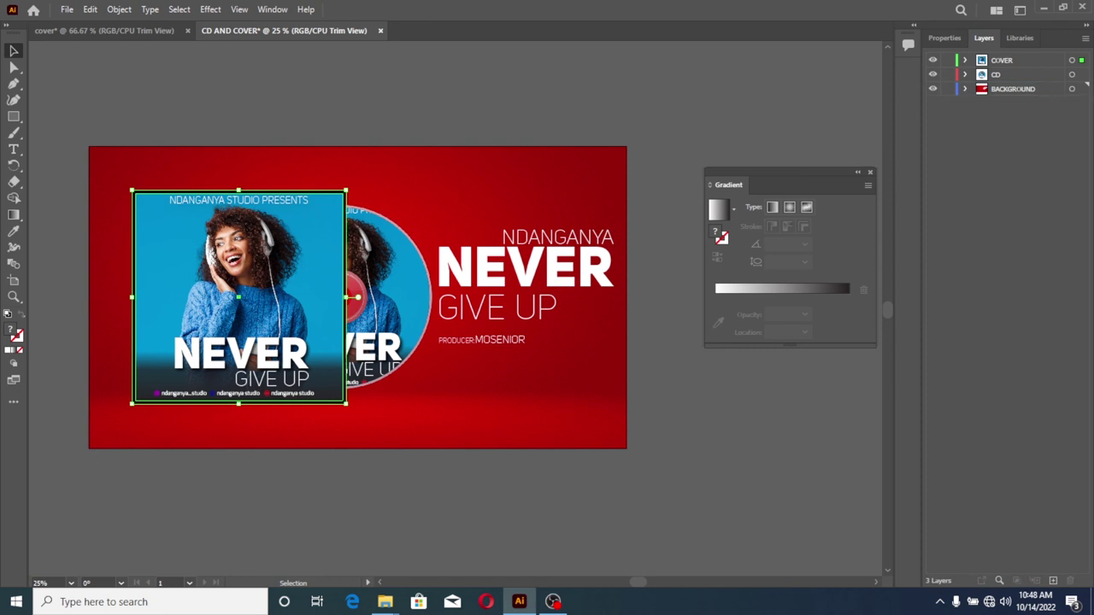